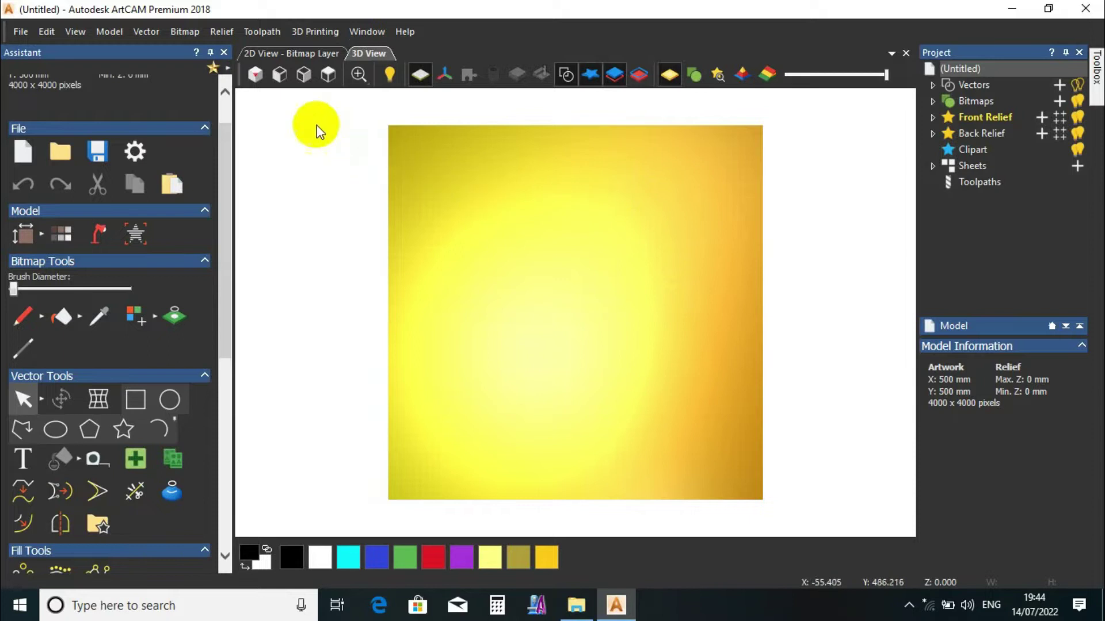
- Start opening a file and browse to the SHAPE EDITOR & MIX folder inside ARTCAM TRAIING on the Desktop
{"action": "left_click", "coordinate": [329, 75]}
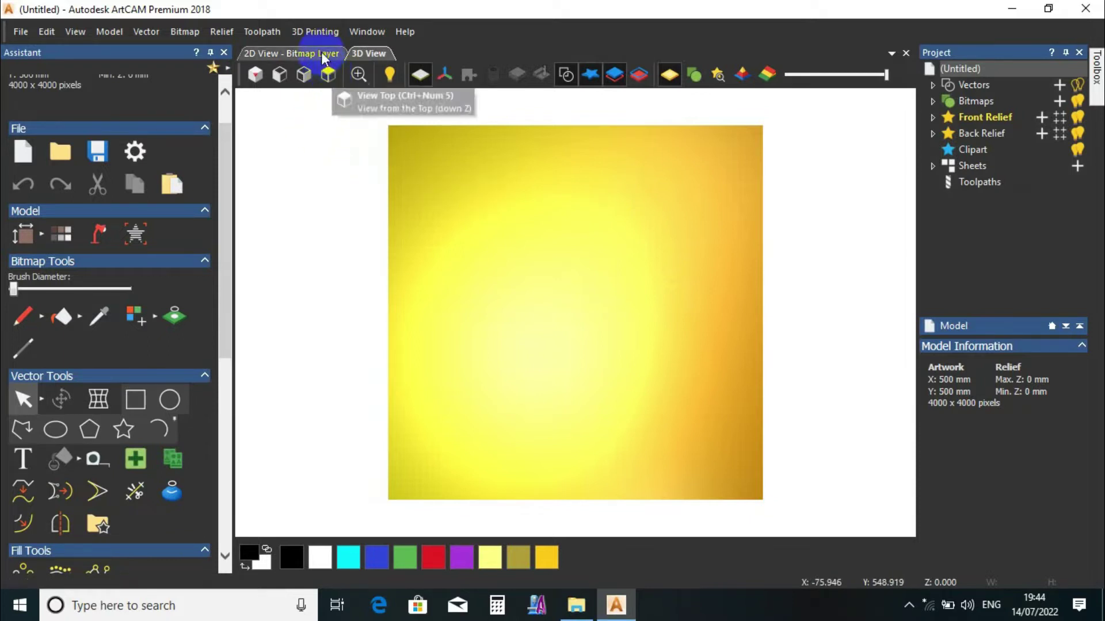
{"action": "left_click", "coordinate": [92, 161]}
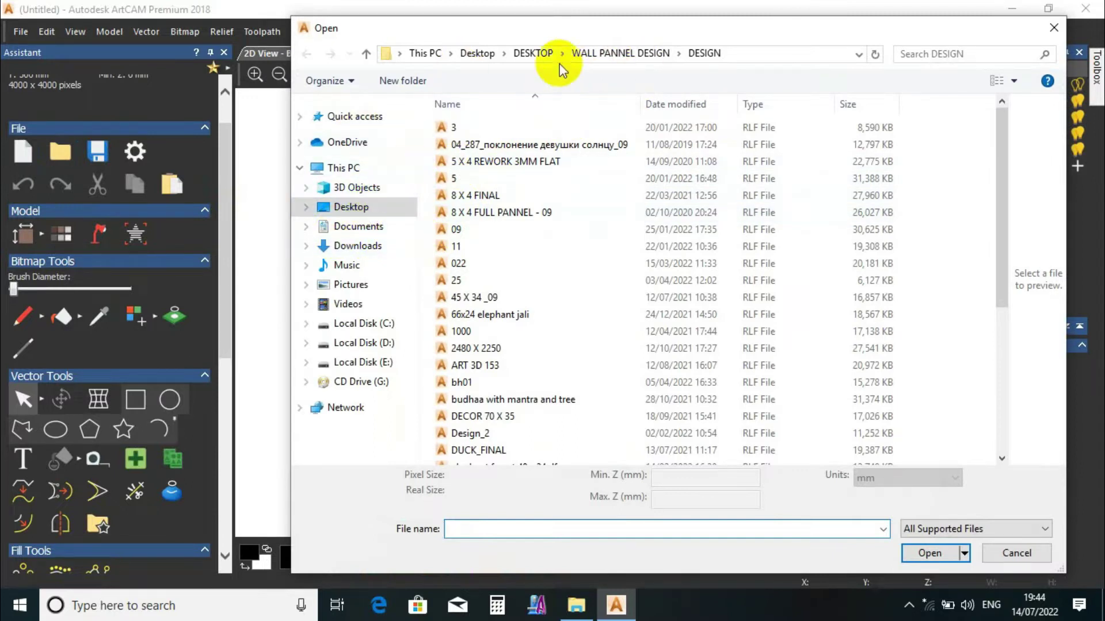
{"action": "left_click", "coordinate": [481, 54]}
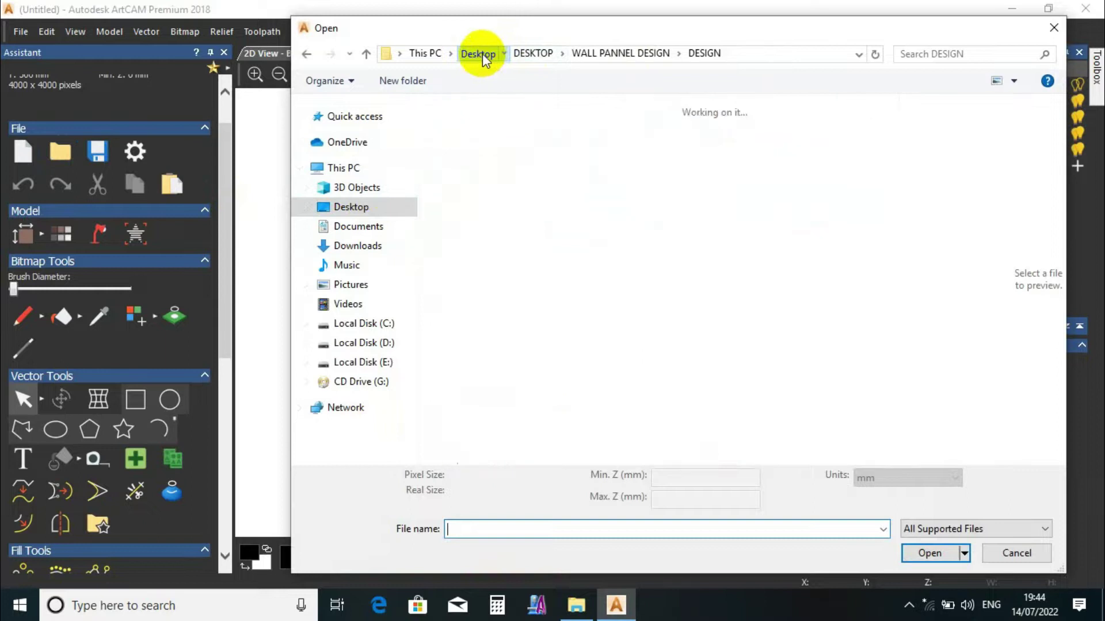
{"action": "double_click", "coordinate": [510, 103]}
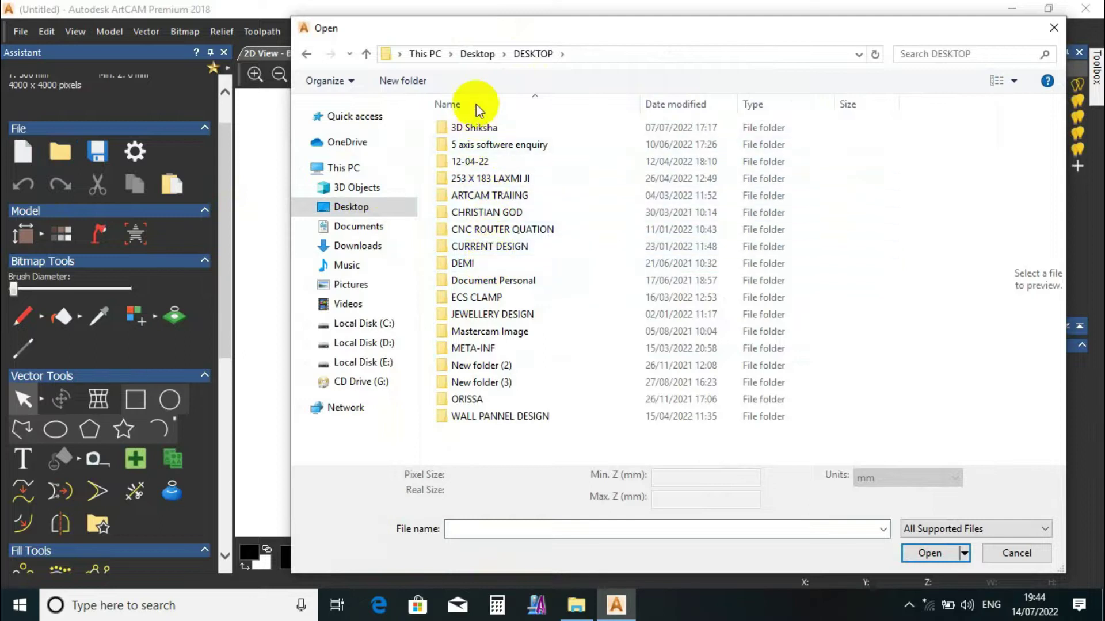
{"action": "double_click", "coordinate": [488, 196]}
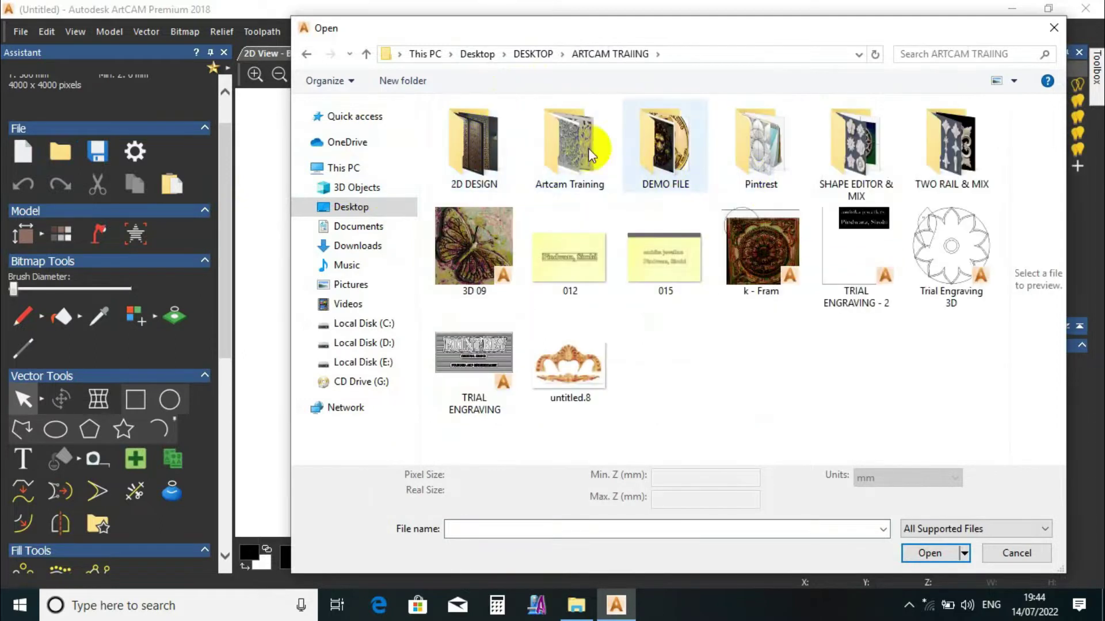
{"action": "double_click", "coordinate": [857, 144]}
- Open the nine-flower picture WhatsApp Image 2020-10-04 at 12.38.05 PM (6) as a 500 x 500 mm model
{"action": "left_click_drag", "start_coordinate": [1004, 164], "coordinate": [1000, 432]}
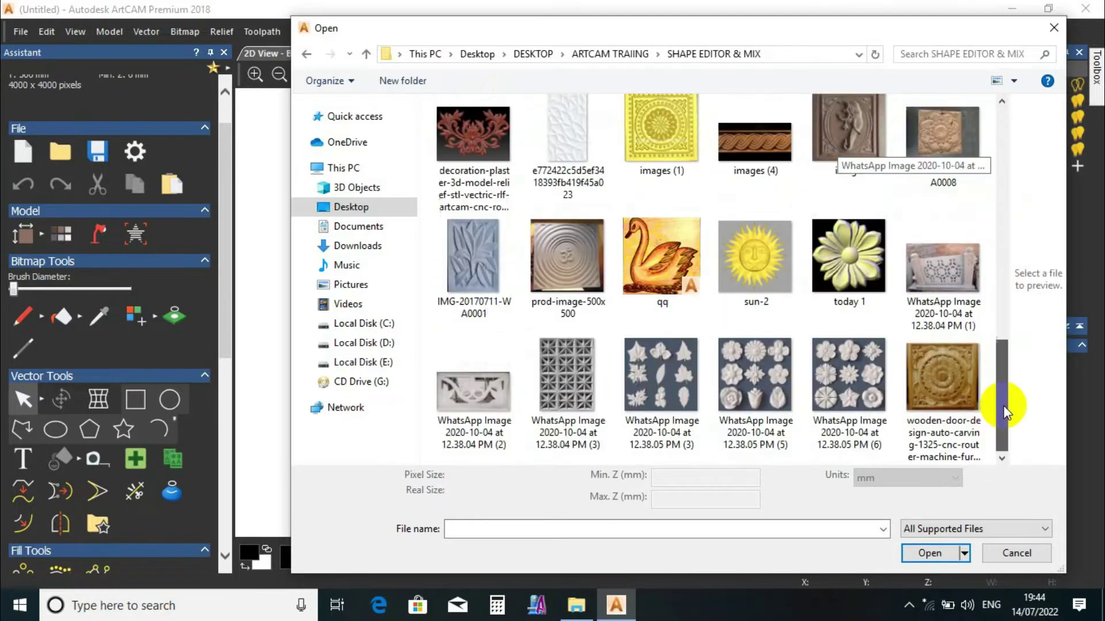
{"action": "left_click", "coordinate": [831, 368]}
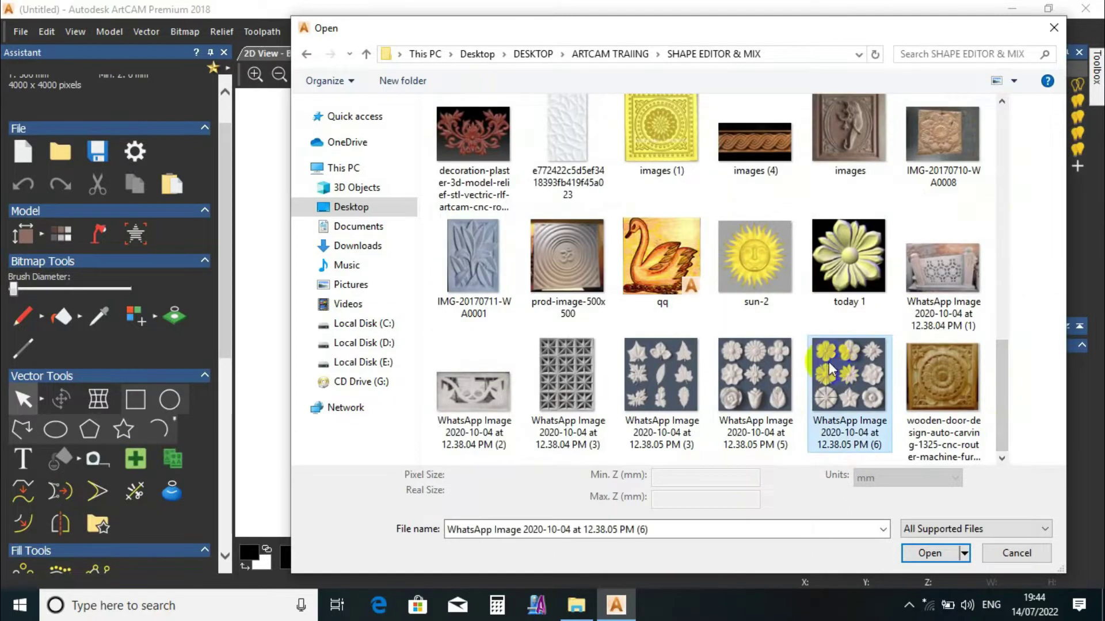
{"action": "left_click", "coordinate": [923, 554]}
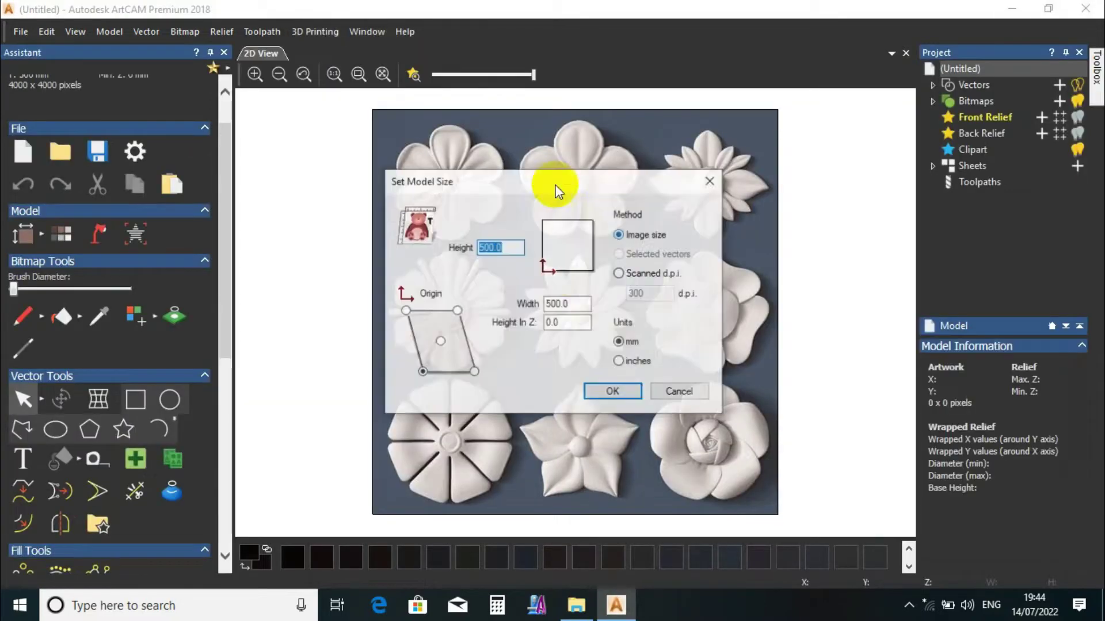
{"action": "left_click", "coordinate": [599, 394]}
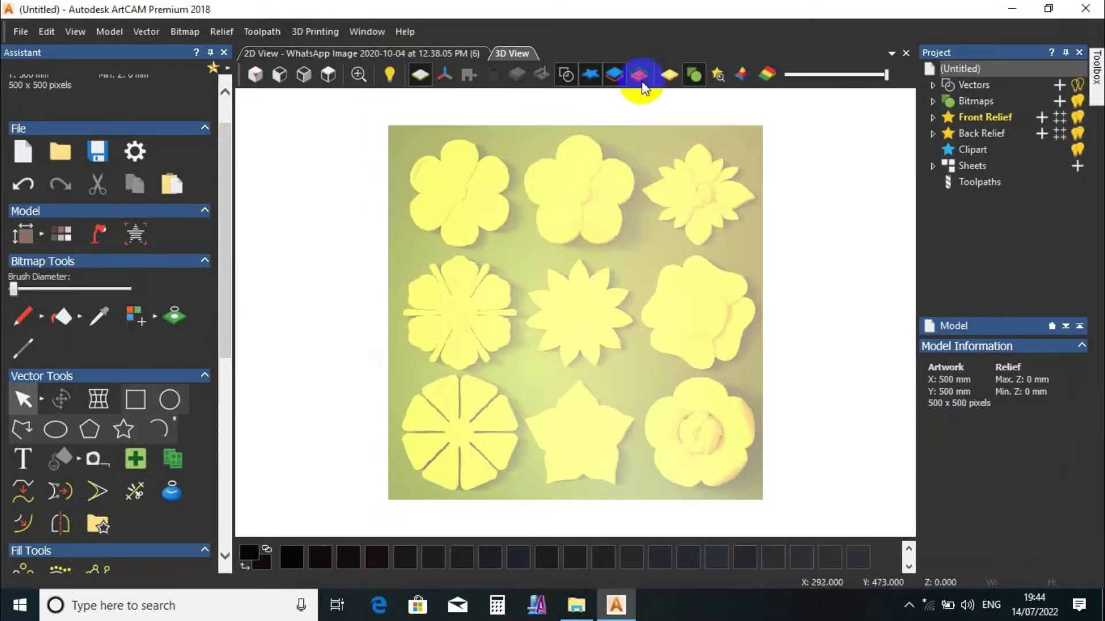
- Shade the 3D model in the relief colour instead of the image, and return to the 2D bitmap view
{"action": "left_click", "coordinate": [668, 74]}
{"action": "left_click", "coordinate": [358, 52]}
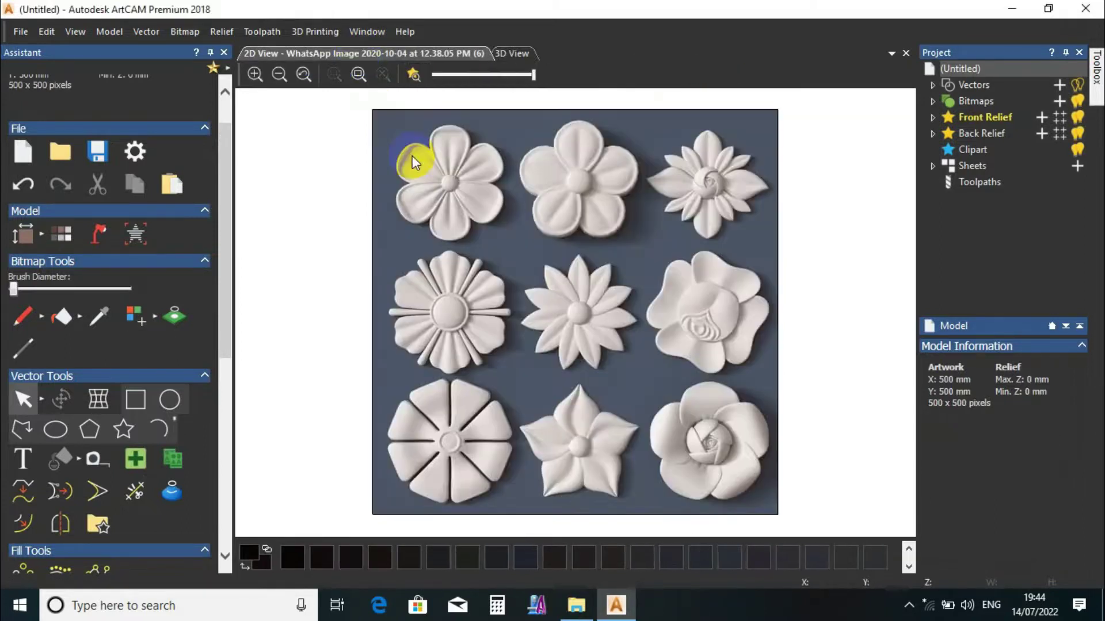
{"action": "scroll", "coordinate": [730, 465], "scroll_direction": "up", "scroll_amount": 5}
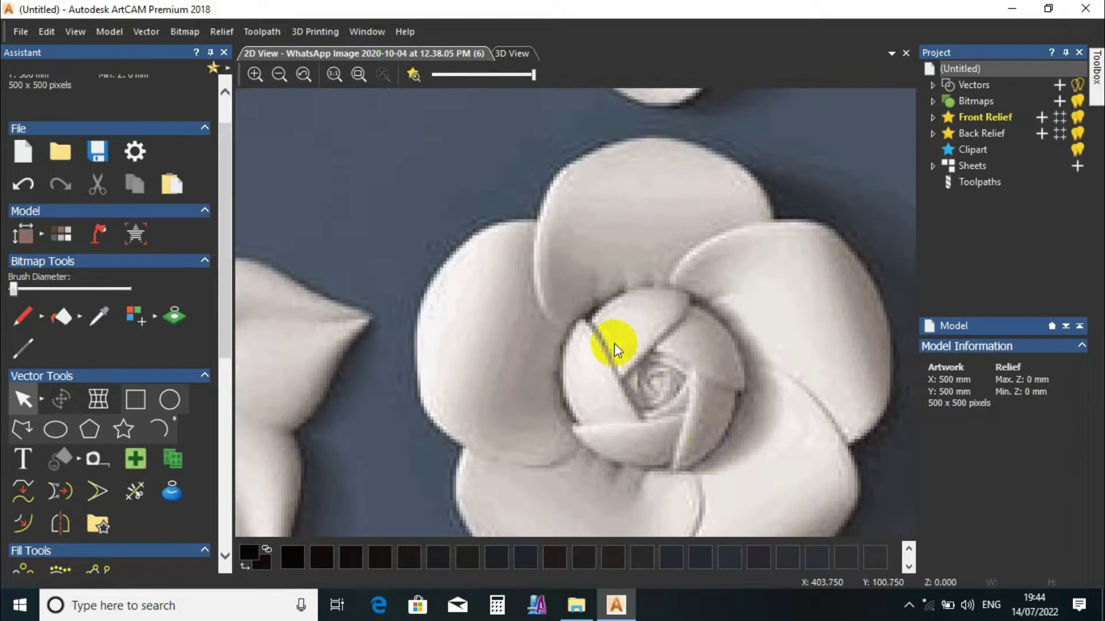
{"action": "scroll", "coordinate": [614, 343], "scroll_direction": "down", "scroll_amount": 3}
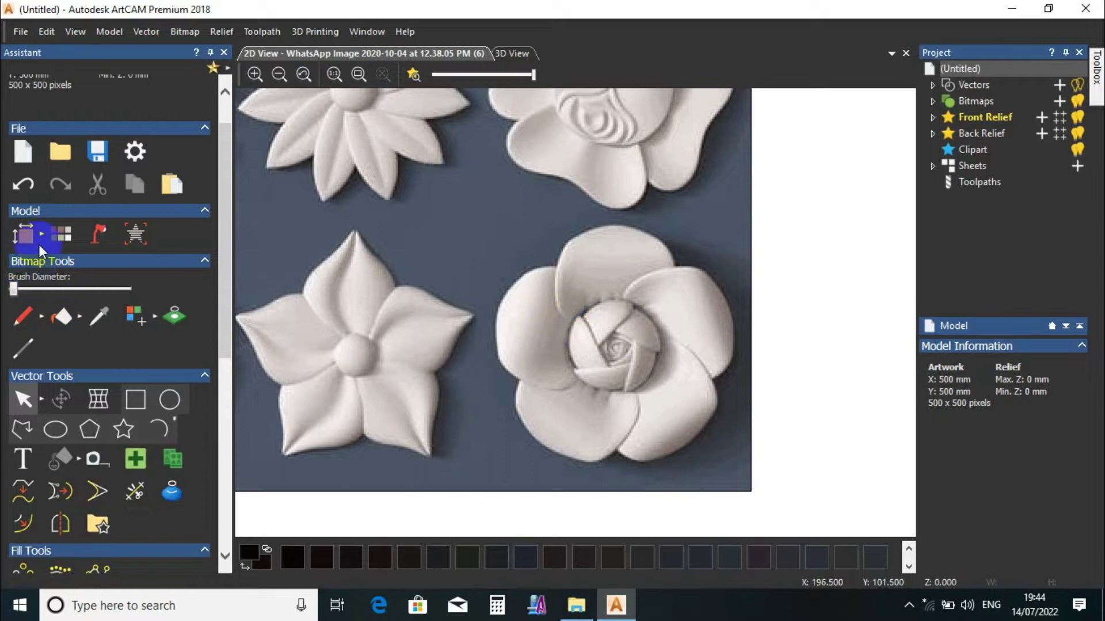
- Raise the model resolution to 4000 x 4000 pixels and accept the irreversible adjustment
{"action": "mouse_move", "coordinate": [42, 237]}
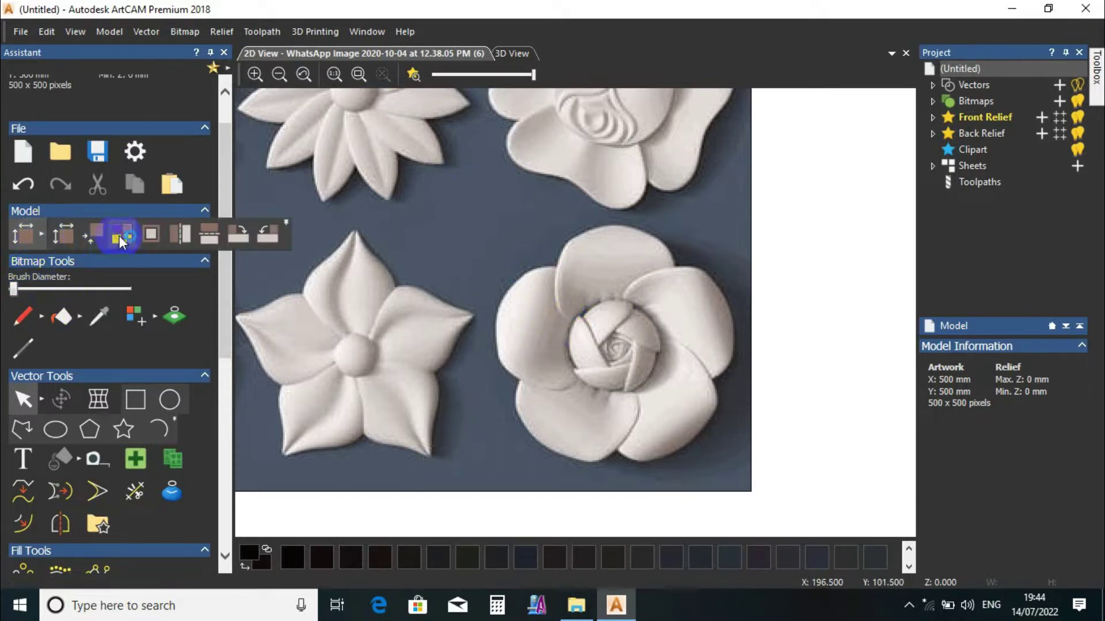
{"action": "left_click", "coordinate": [119, 236]}
{"action": "left_click_drag", "start_coordinate": [734, 154], "coordinate": [807, 118]}
{"action": "left_click", "coordinate": [775, 256]}
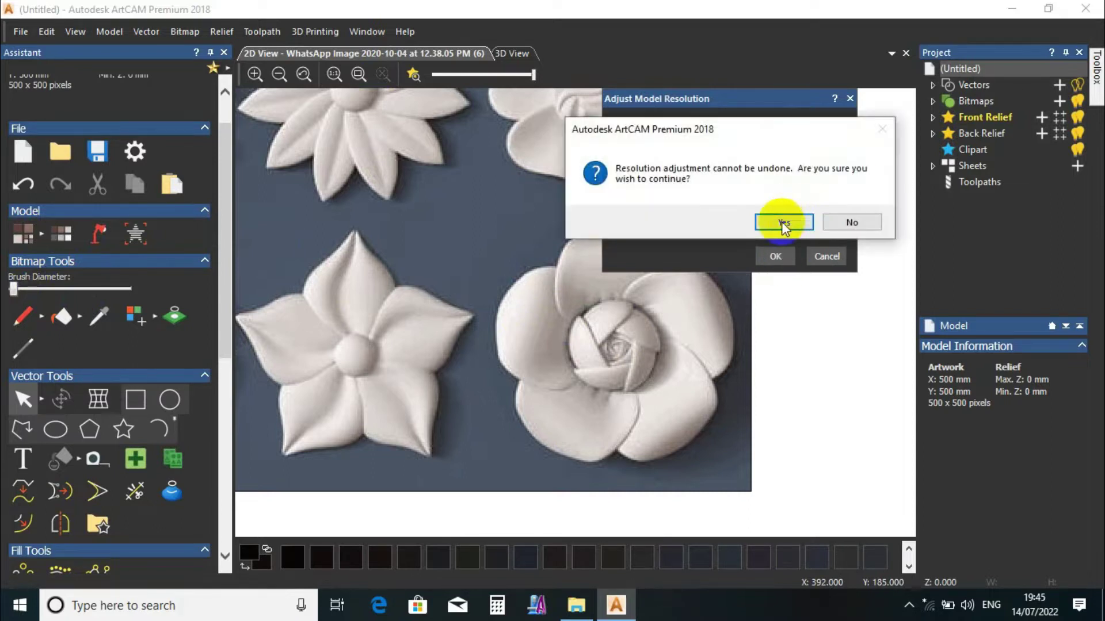
{"action": "left_click", "coordinate": [761, 224]}
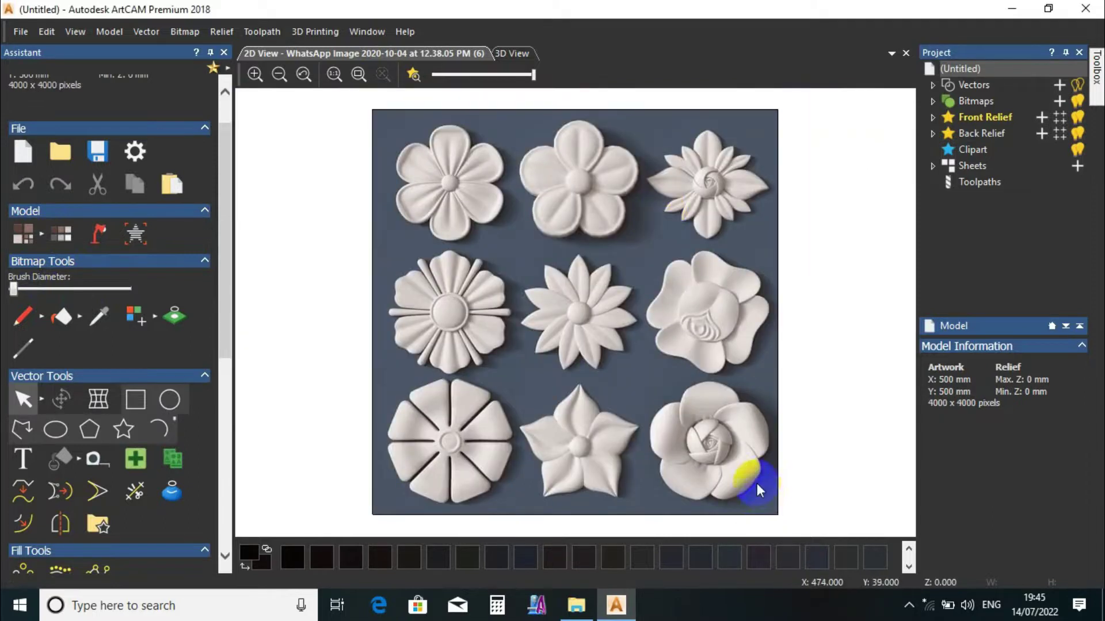
- Create a circle about 155 mm in diameter around the lower-right rose, centred at X 416, Y 89.25 mm
{"action": "scroll", "coordinate": [758, 483], "scroll_direction": "up", "scroll_amount": 2}
{"action": "scroll", "coordinate": [645, 408], "scroll_direction": "down", "scroll_amount": 1}
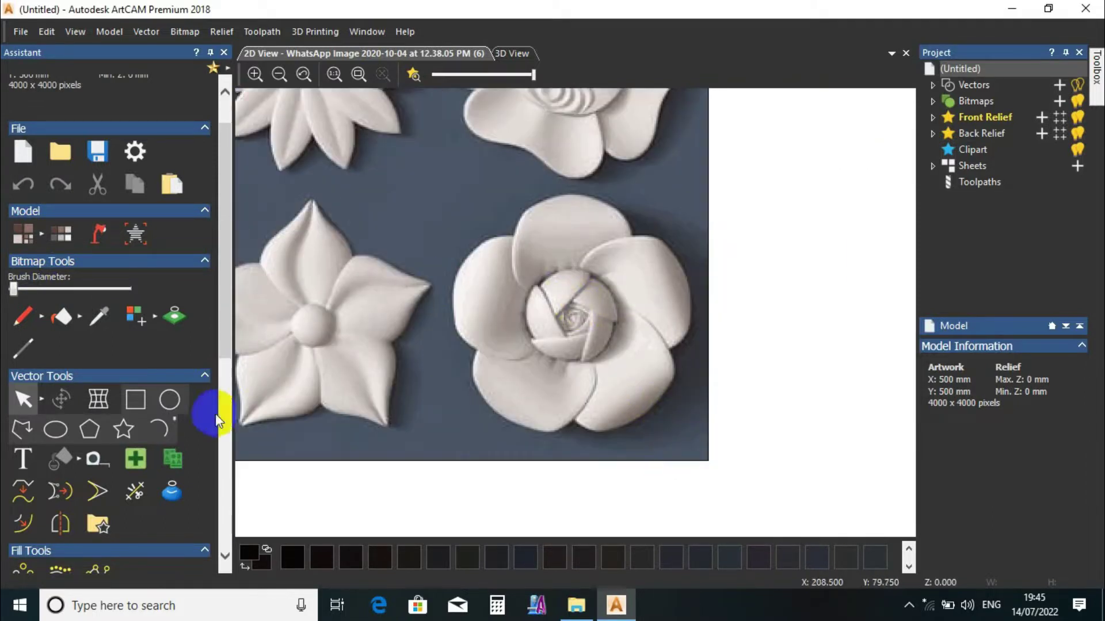
{"action": "left_click", "coordinate": [178, 402]}
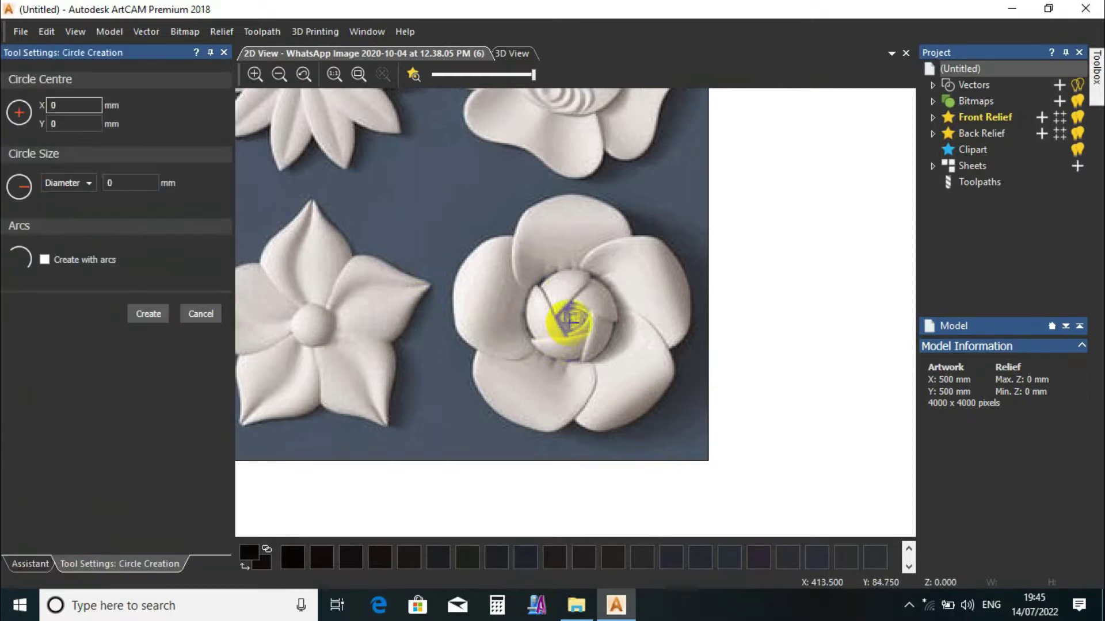
{"action": "left_click_drag", "start_coordinate": [571, 316], "coordinate": [641, 422]}
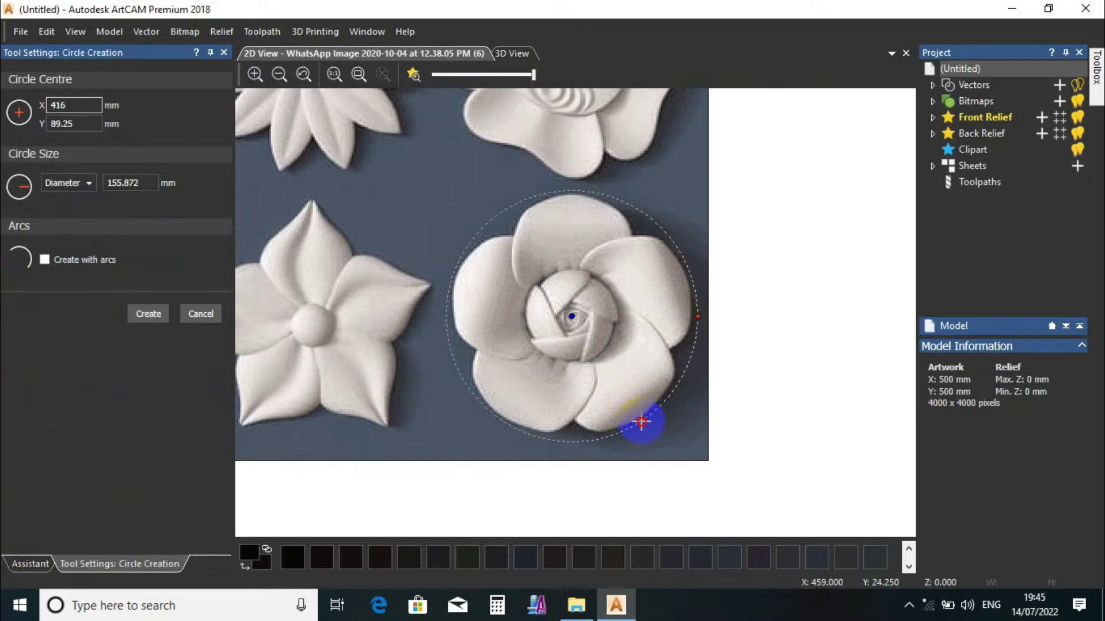
{"action": "left_click", "coordinate": [148, 314]}
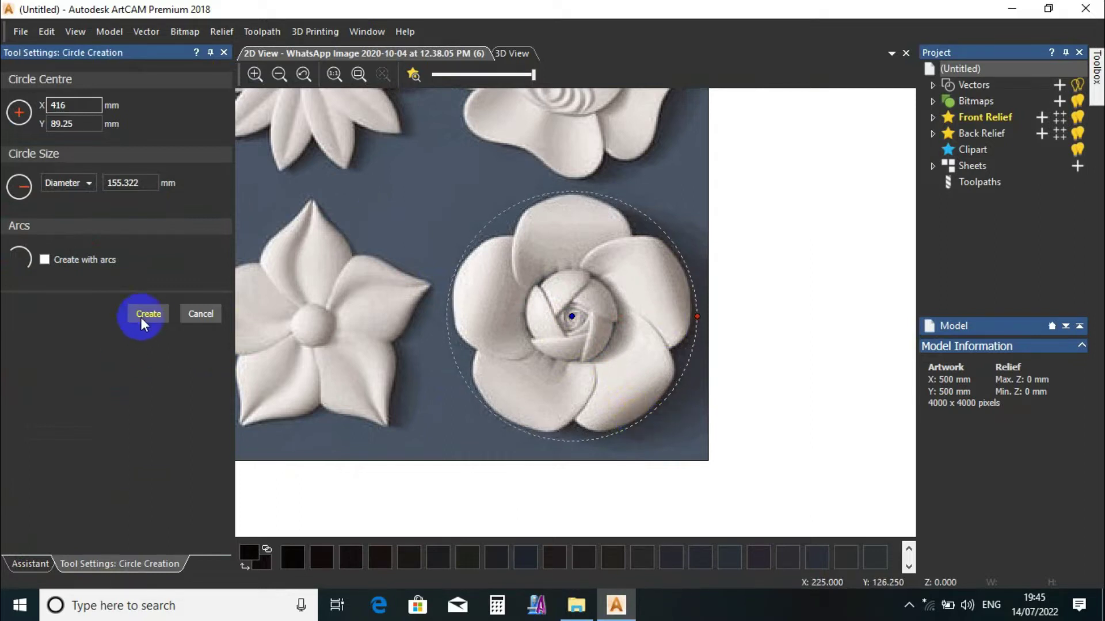
{"action": "left_click", "coordinate": [200, 314]}
- Select the circle around the rose and open it in the Shape Editor
{"action": "scroll", "coordinate": [519, 333], "scroll_direction": "down", "scroll_amount": 3}
{"action": "scroll", "coordinate": [478, 173], "scroll_direction": "up", "scroll_amount": 3}
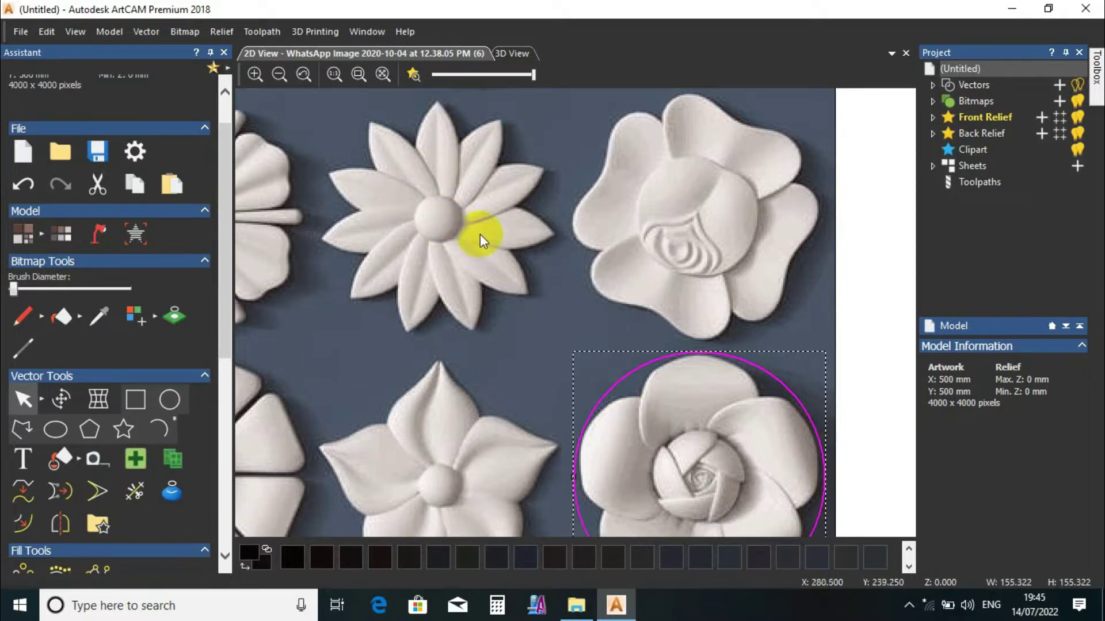
{"action": "scroll", "coordinate": [639, 340], "scroll_direction": "down", "scroll_amount": 3}
{"action": "scroll", "coordinate": [654, 419], "scroll_direction": "up", "scroll_amount": 2}
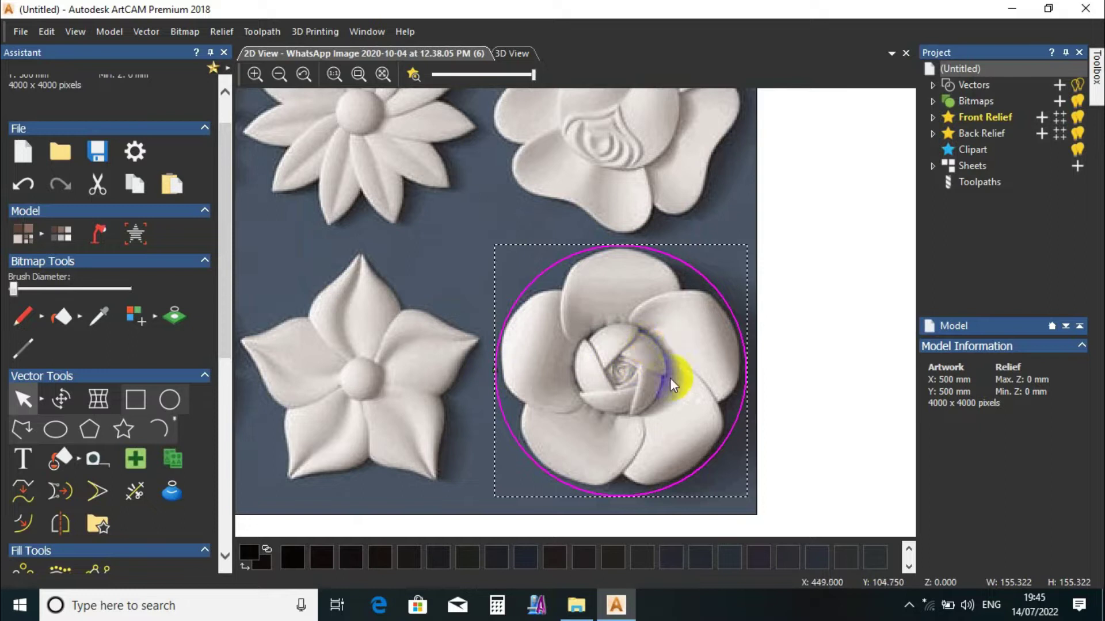
{"action": "left_click", "coordinate": [723, 265]}
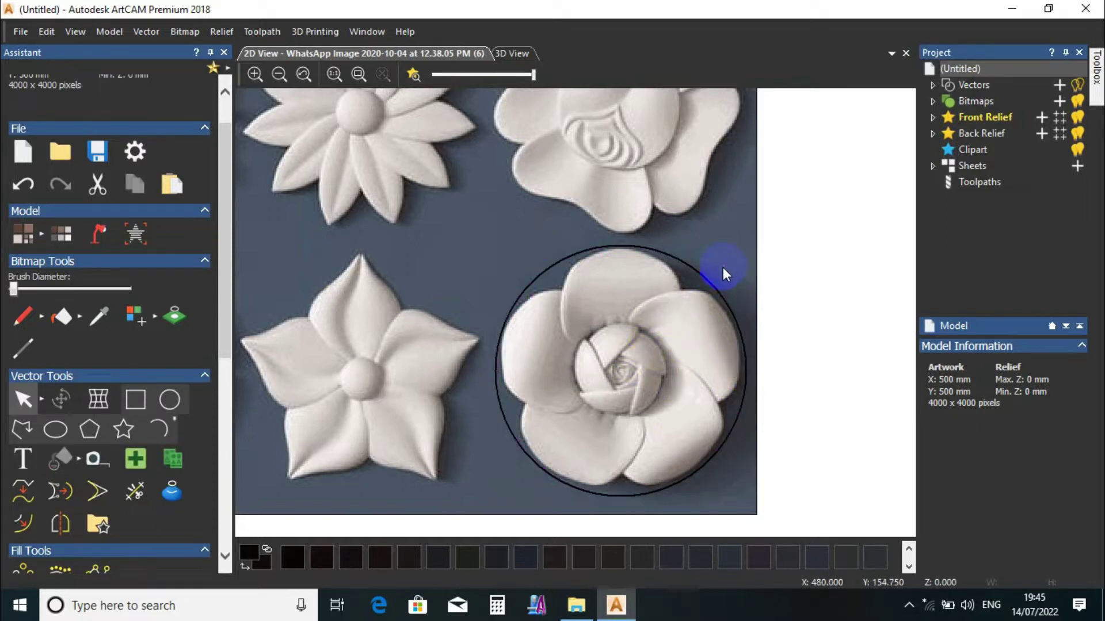
{"action": "left_click", "coordinate": [693, 271]}
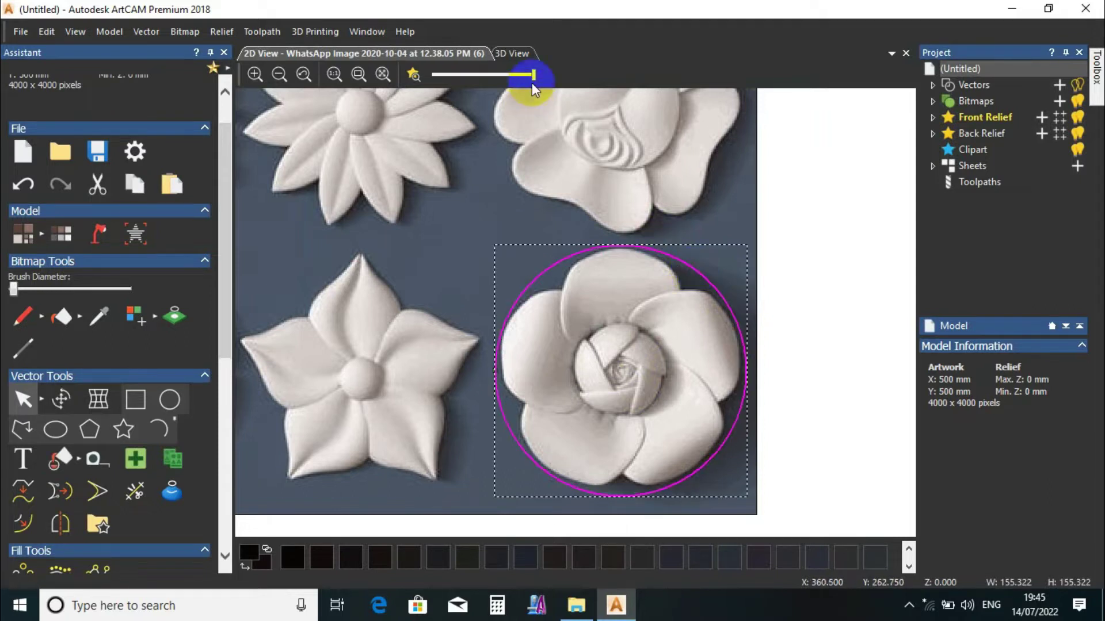
{"action": "scroll", "coordinate": [217, 286], "scroll_direction": "down", "scroll_amount": 7}
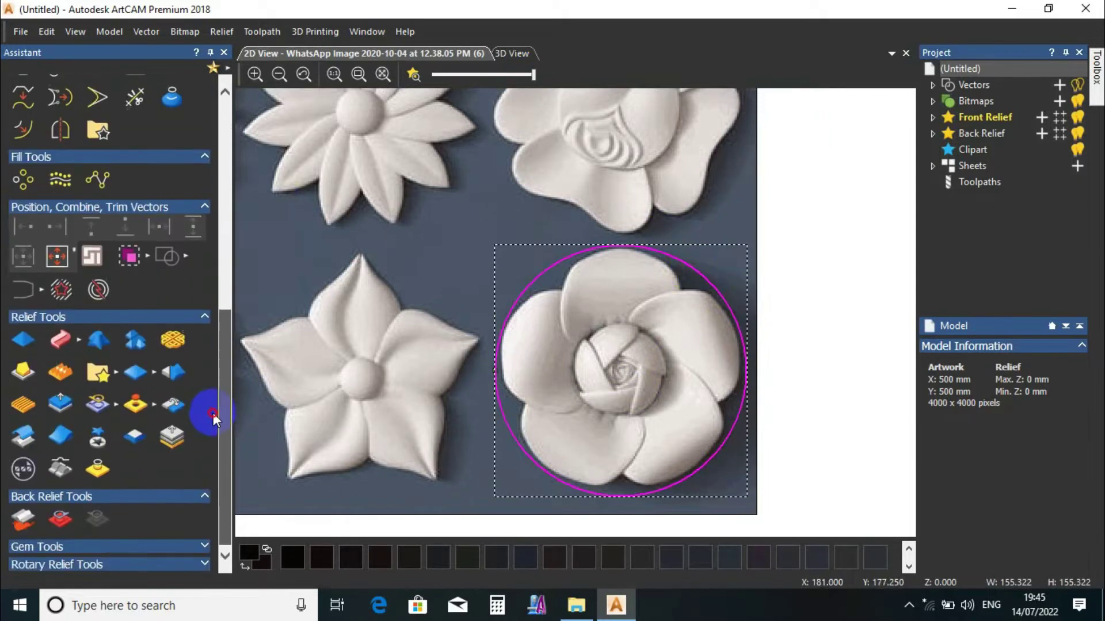
{"action": "left_click", "coordinate": [23, 339]}
{"action": "left_click", "coordinate": [371, 237]}
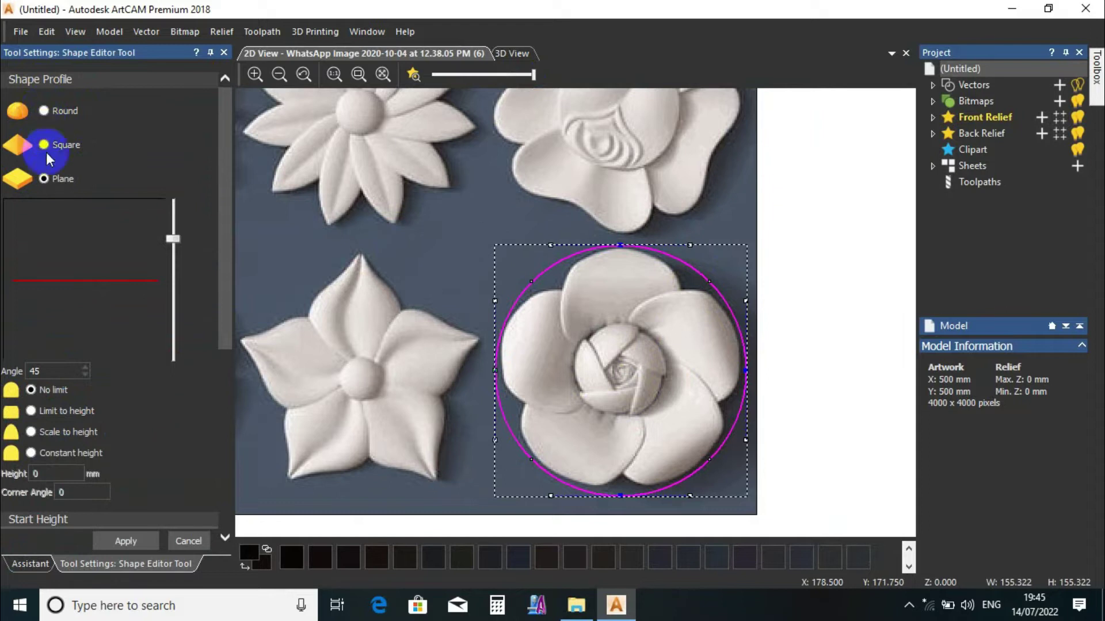
- Switch to the 3D view and give the circle a Round shape profile
{"action": "left_click", "coordinate": [512, 53]}
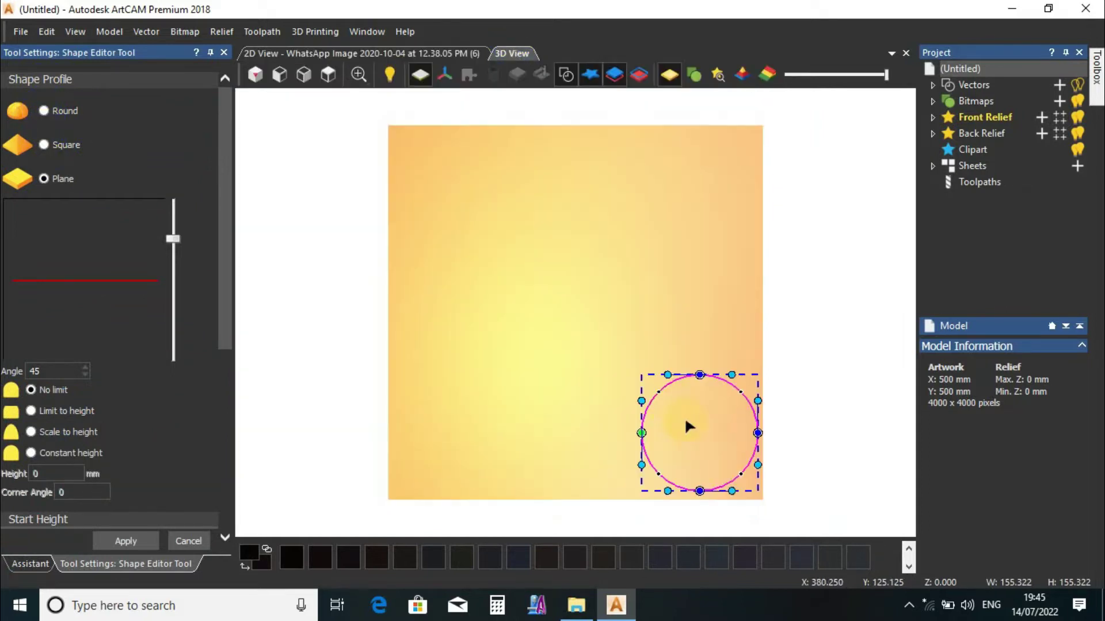
{"action": "scroll", "coordinate": [688, 426], "scroll_direction": "up", "scroll_amount": 2}
{"action": "scroll", "coordinate": [730, 476], "scroll_direction": "down", "scroll_amount": 3}
{"action": "left_click", "coordinate": [44, 111]}
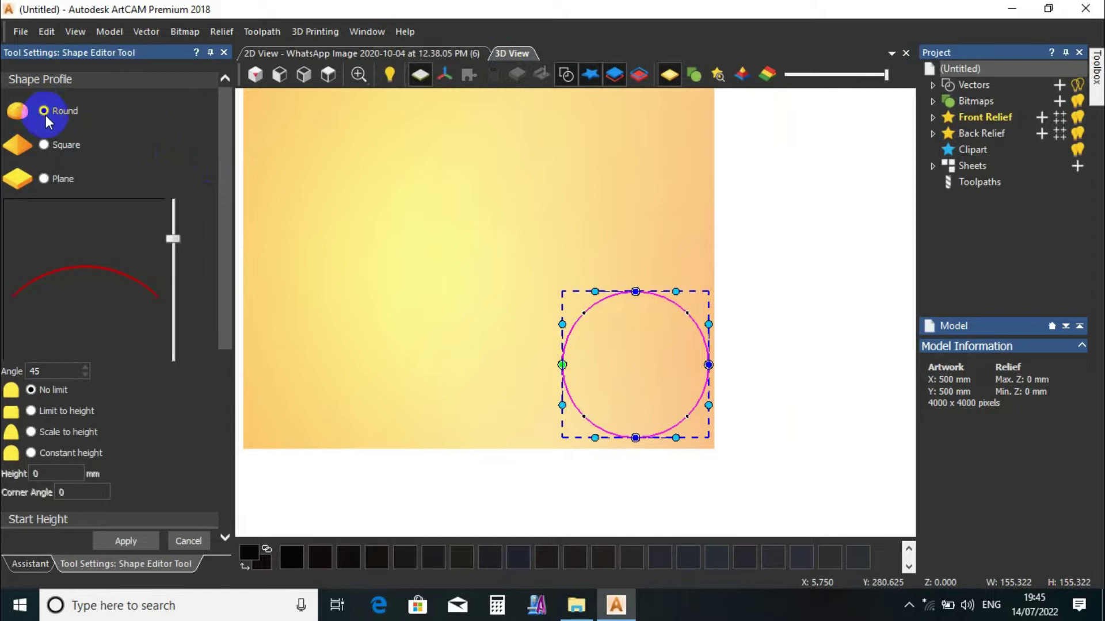
{"action": "scroll", "coordinate": [662, 372], "scroll_direction": "up", "scroll_amount": 2}
{"action": "left_click_drag", "start_coordinate": [640, 425], "coordinate": [607, 226]}
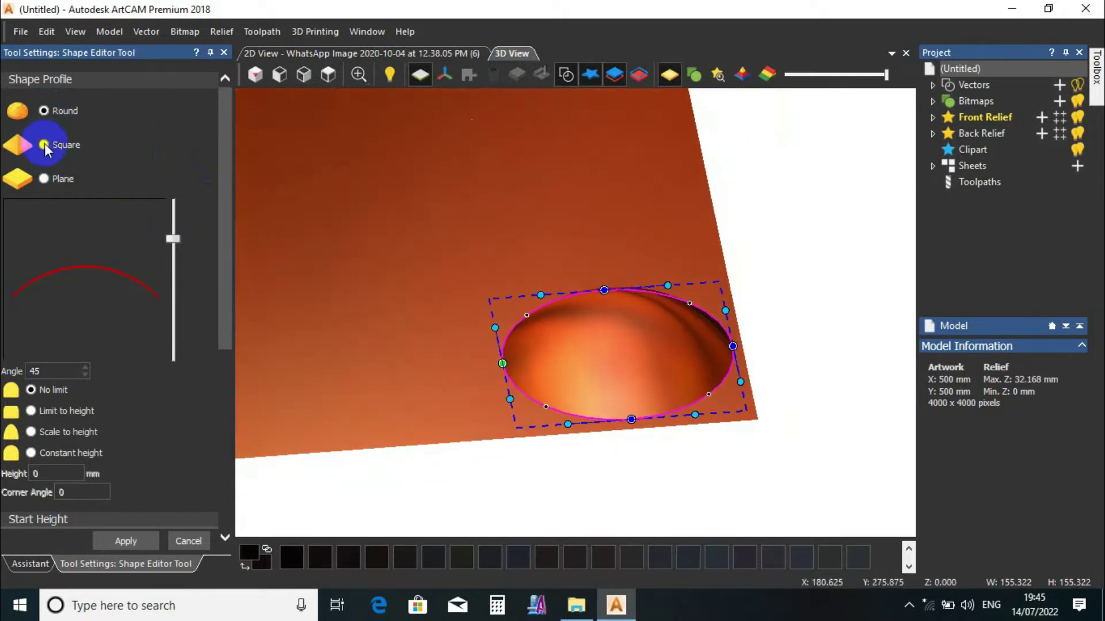
- Try the Square shape profile on the circle, and return it to Round
{"action": "left_click", "coordinate": [708, 303]}
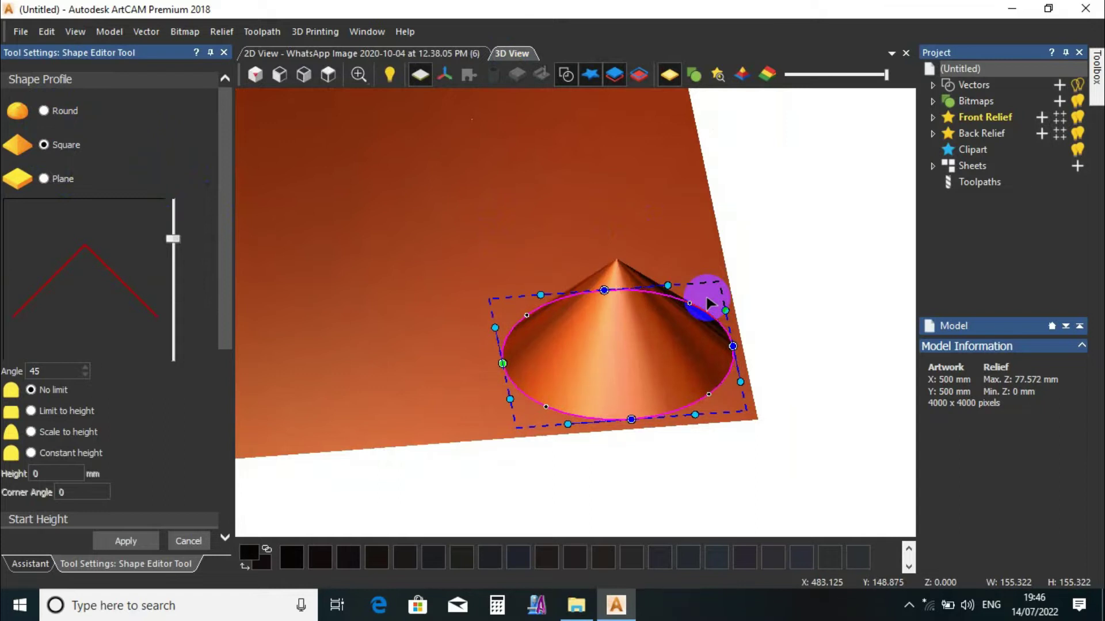
{"action": "left_click", "coordinate": [68, 143]}
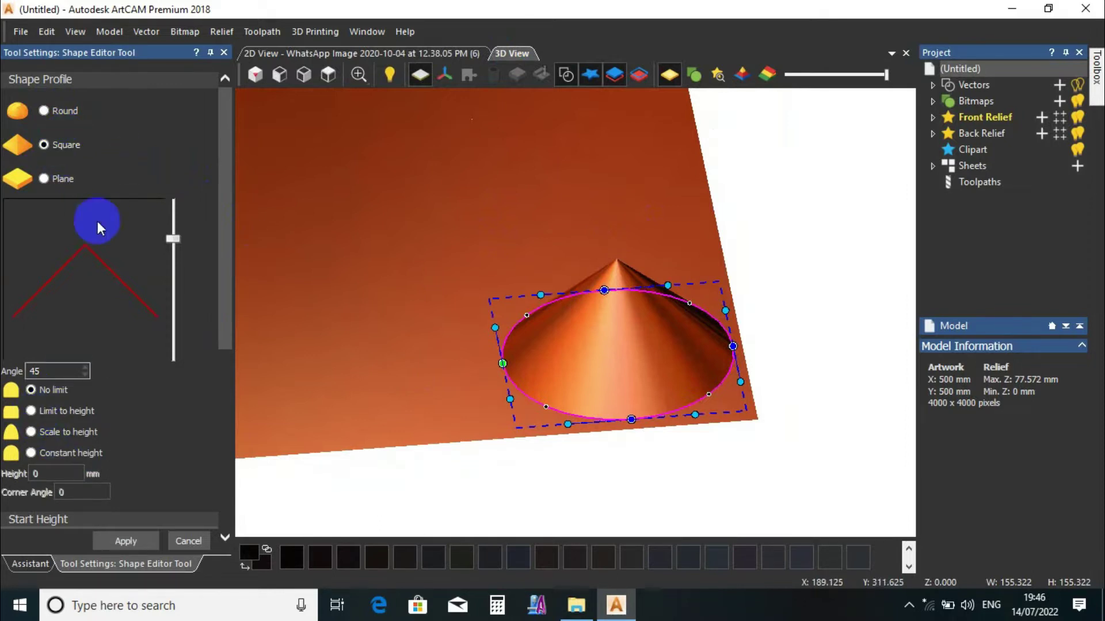
{"action": "left_click", "coordinate": [44, 111]}
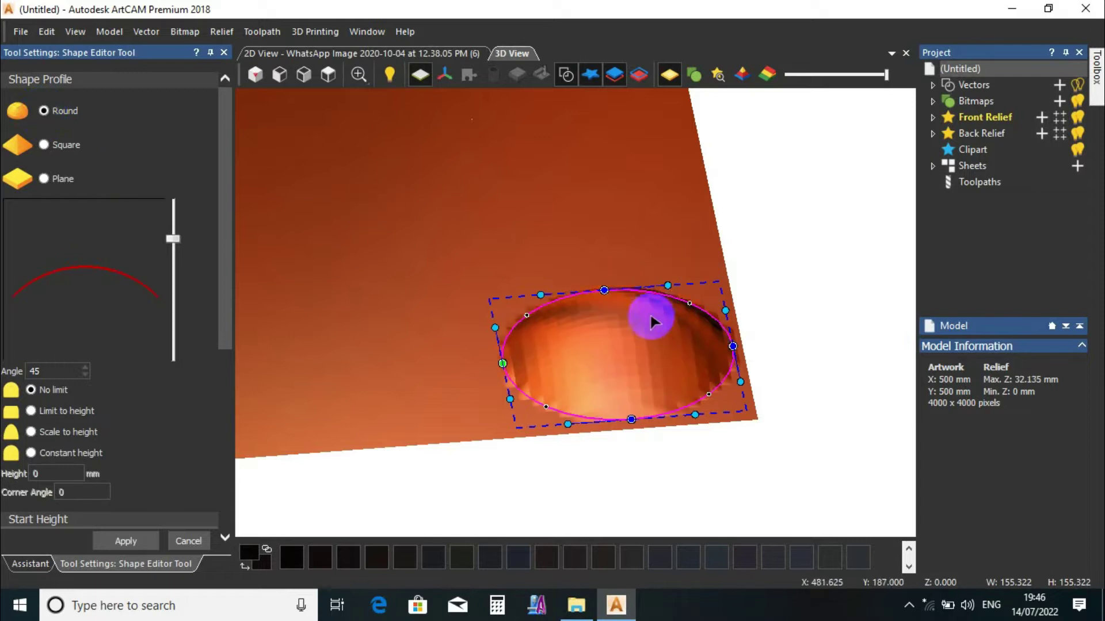
- Limit the round dome with the Scale to height option and set its height to 15 mm
{"action": "left_click_drag", "start_coordinate": [225, 206], "coordinate": [219, 273]}
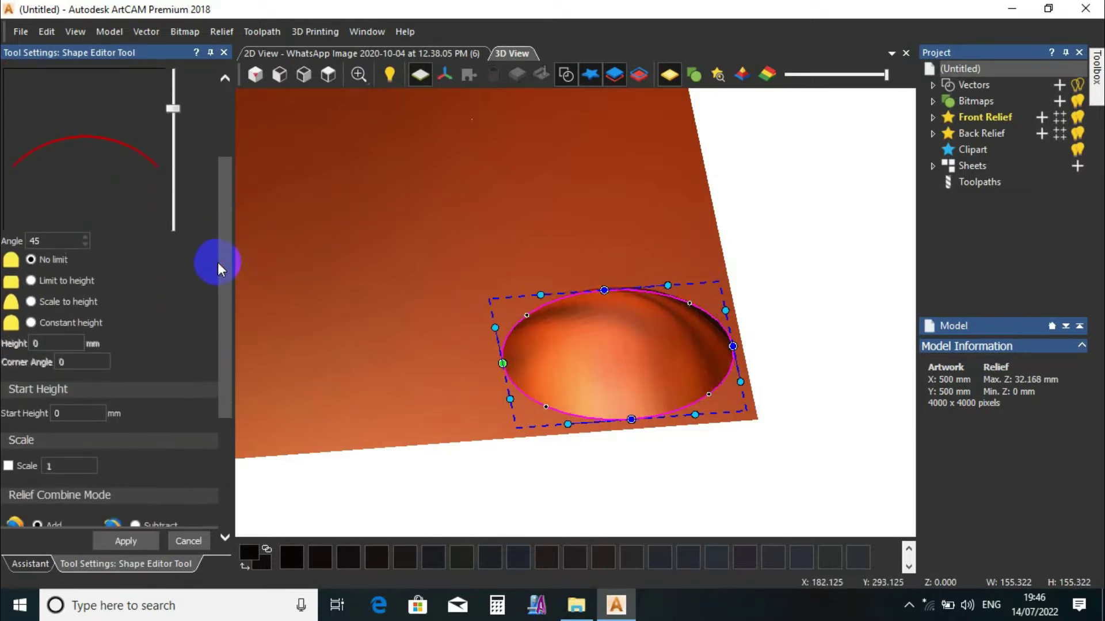
{"action": "left_click", "coordinate": [30, 302]}
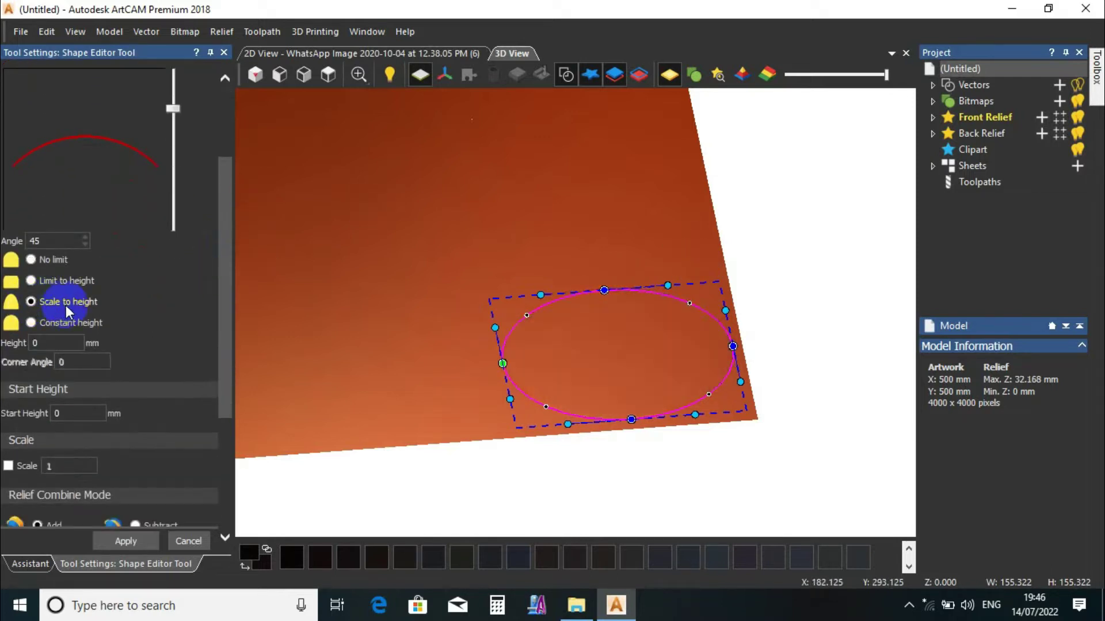
{"action": "double_click", "coordinate": [51, 343]}
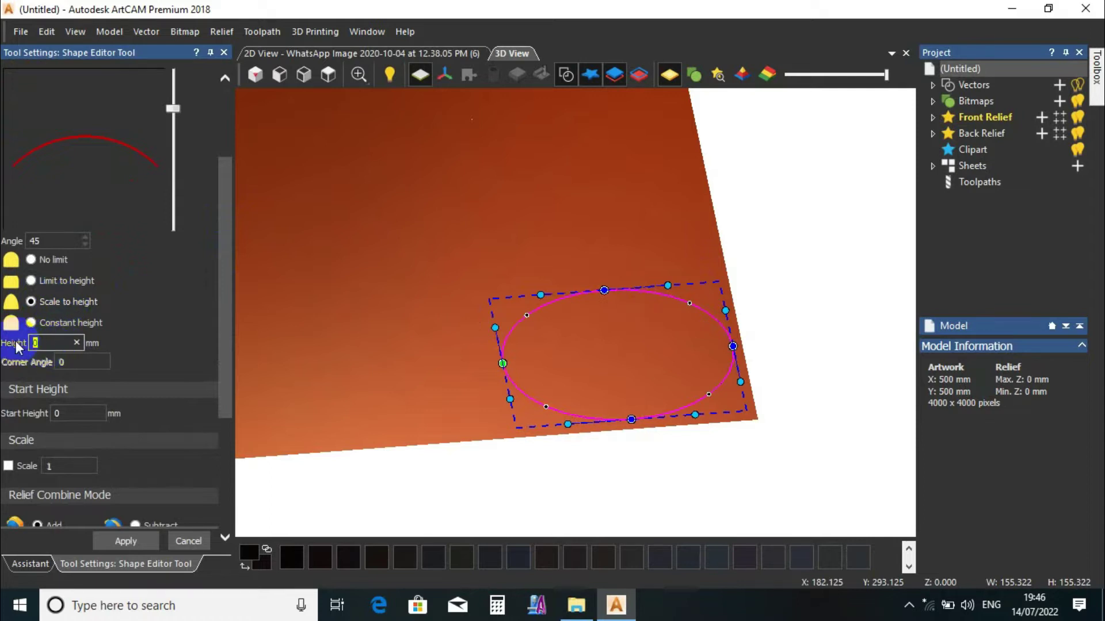
{"action": "type", "text": "15"}
{"action": "key", "text": "Return"}
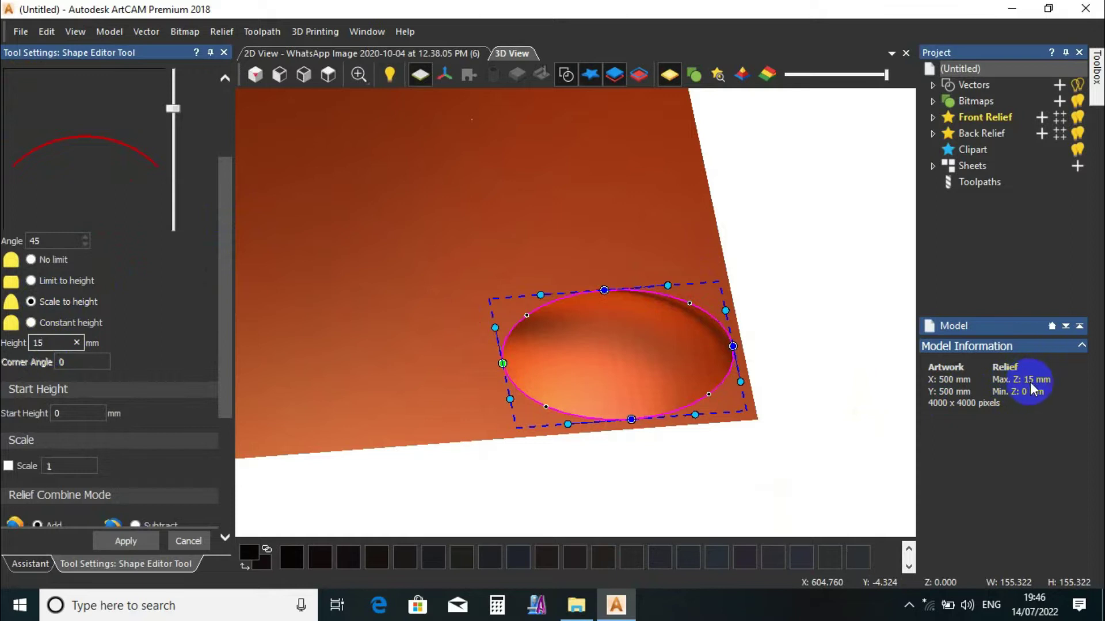
- Set the round dome's profile angle to 90
{"action": "scroll", "coordinate": [618, 337], "scroll_direction": "up", "scroll_amount": 2}
{"action": "left_click_drag", "start_coordinate": [618, 336], "coordinate": [615, 378]}
{"action": "left_click", "coordinate": [4, 239]}
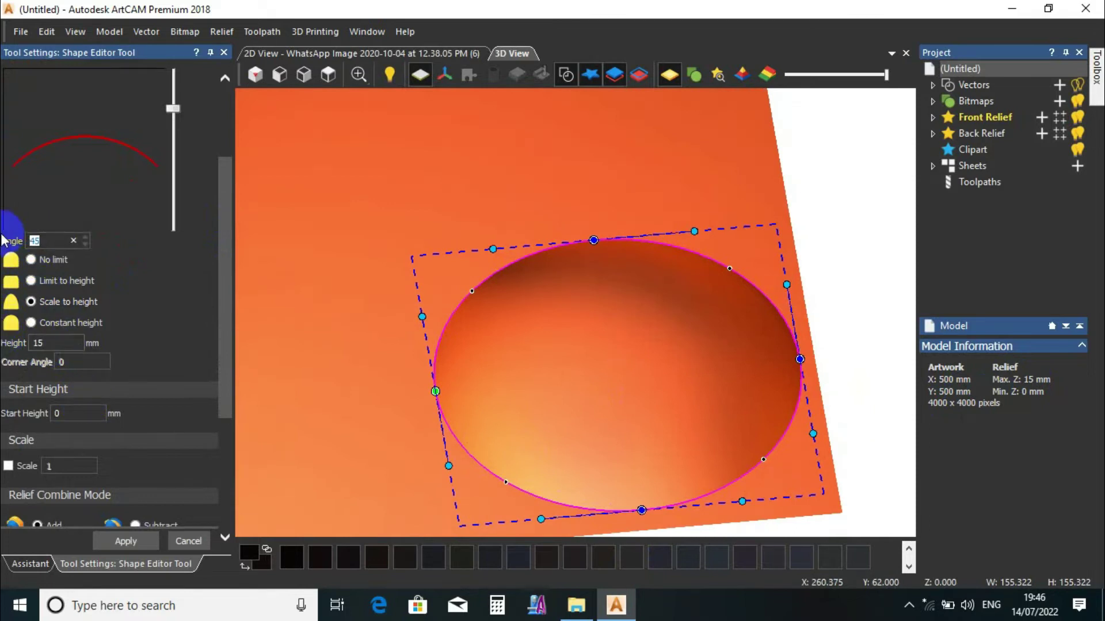
{"action": "type", "text": "90"}
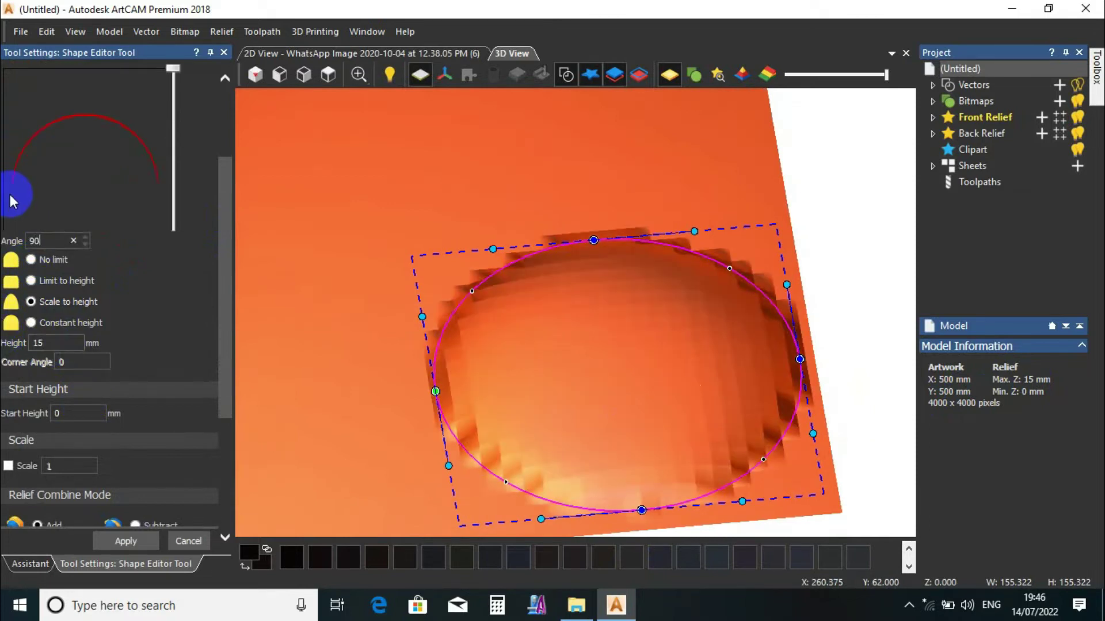
{"action": "left_click_drag", "start_coordinate": [54, 241], "coordinate": [13, 242]}
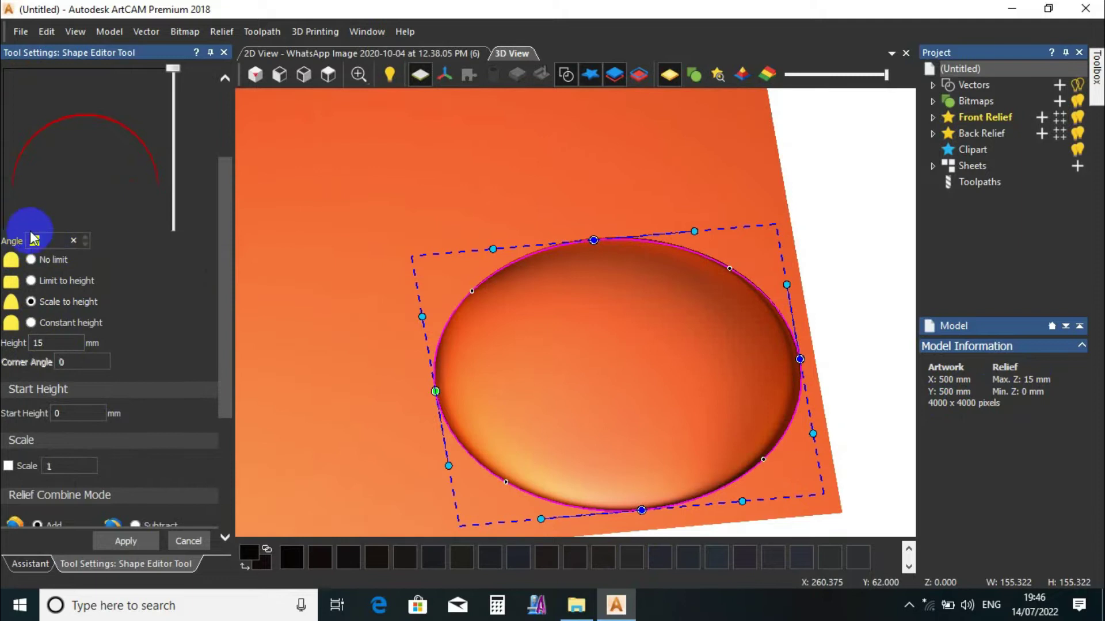
- Hide the vectors in the 3D view so only the dome relief is displayed
{"action": "scroll", "coordinate": [531, 213], "scroll_direction": "down", "scroll_amount": 1}
{"action": "left_click", "coordinate": [565, 74]}
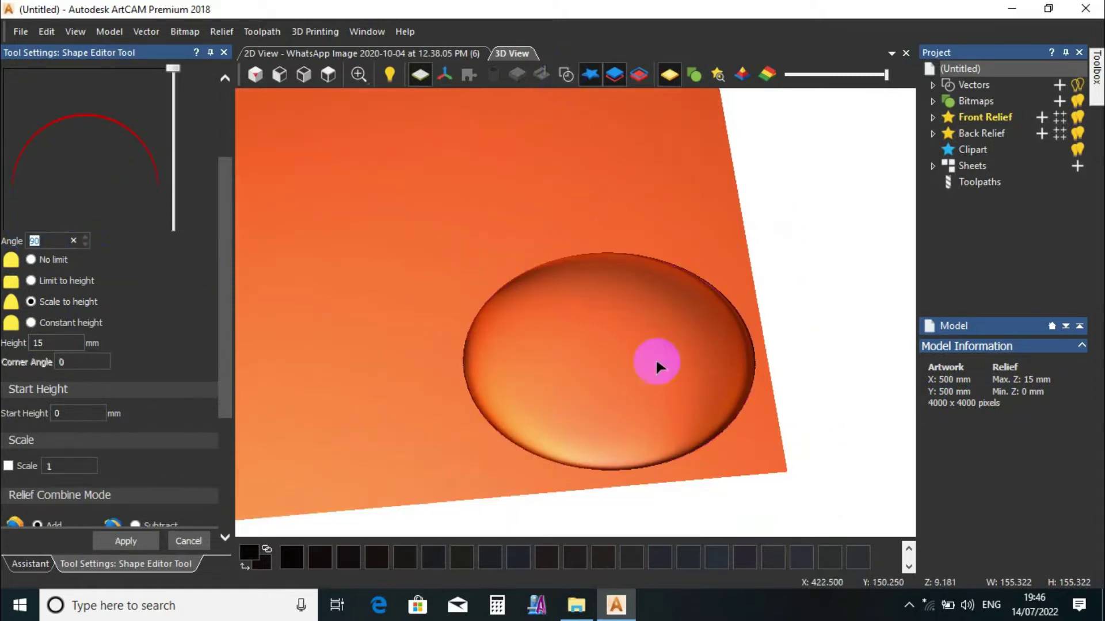
{"action": "left_click_drag", "start_coordinate": [603, 349], "coordinate": [460, 352]}
- Change the dome's height mode to Limit to height and inspect the flattened shape from the side
{"action": "left_click", "coordinate": [32, 301]}
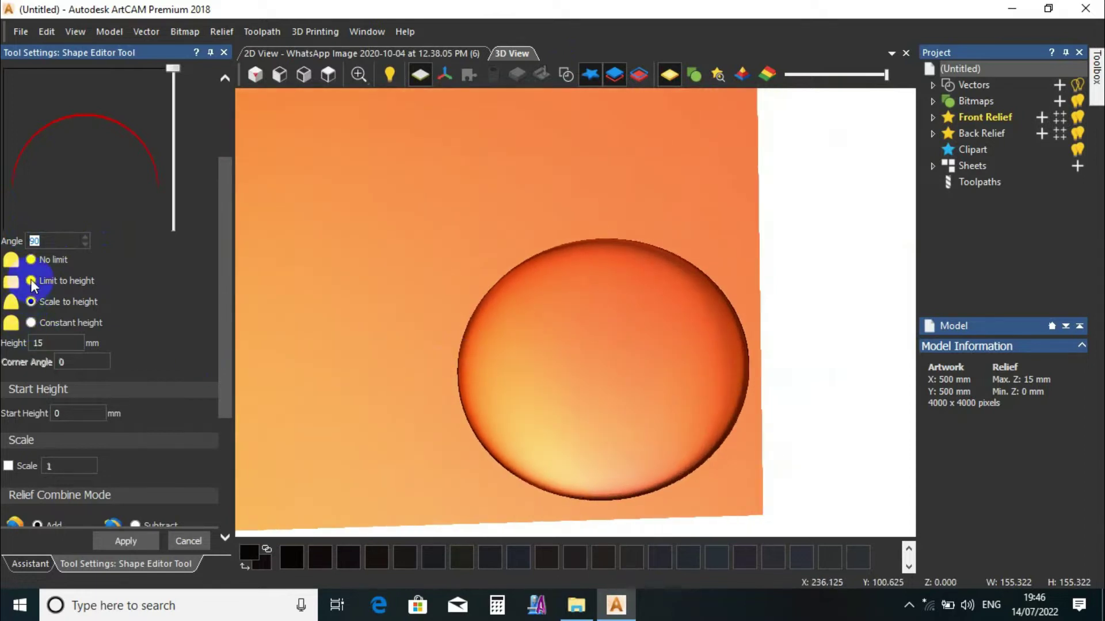
{"action": "left_click", "coordinate": [31, 280]}
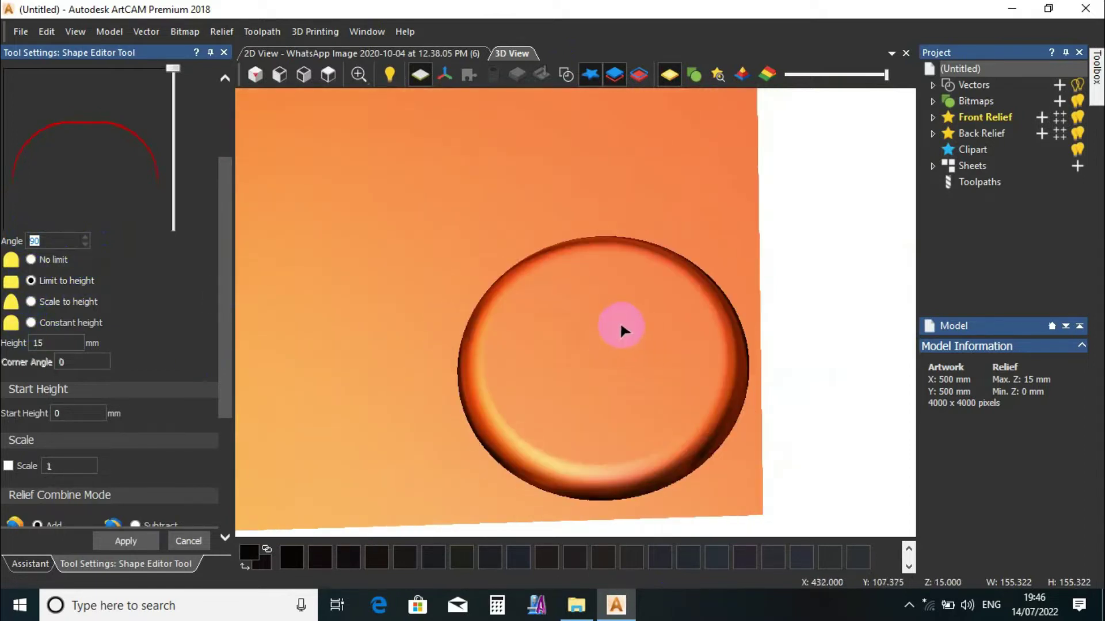
{"action": "left_click_drag", "start_coordinate": [564, 402], "coordinate": [537, 279]}
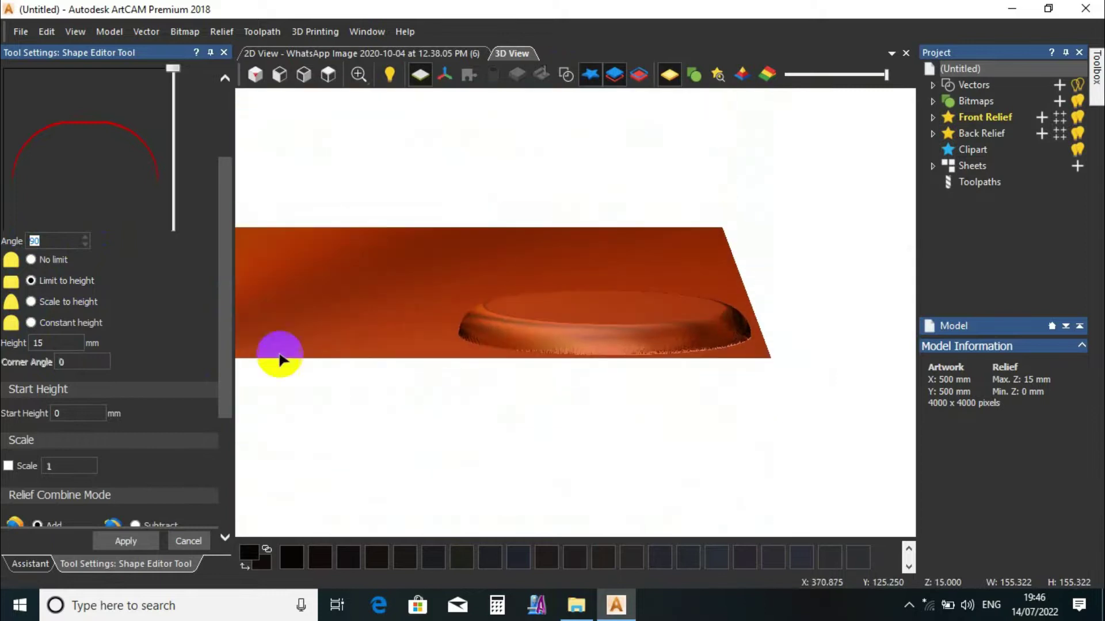
- Set the dome's limit height to 10 mm
{"action": "left_click_drag", "start_coordinate": [46, 343], "coordinate": [28, 344]}
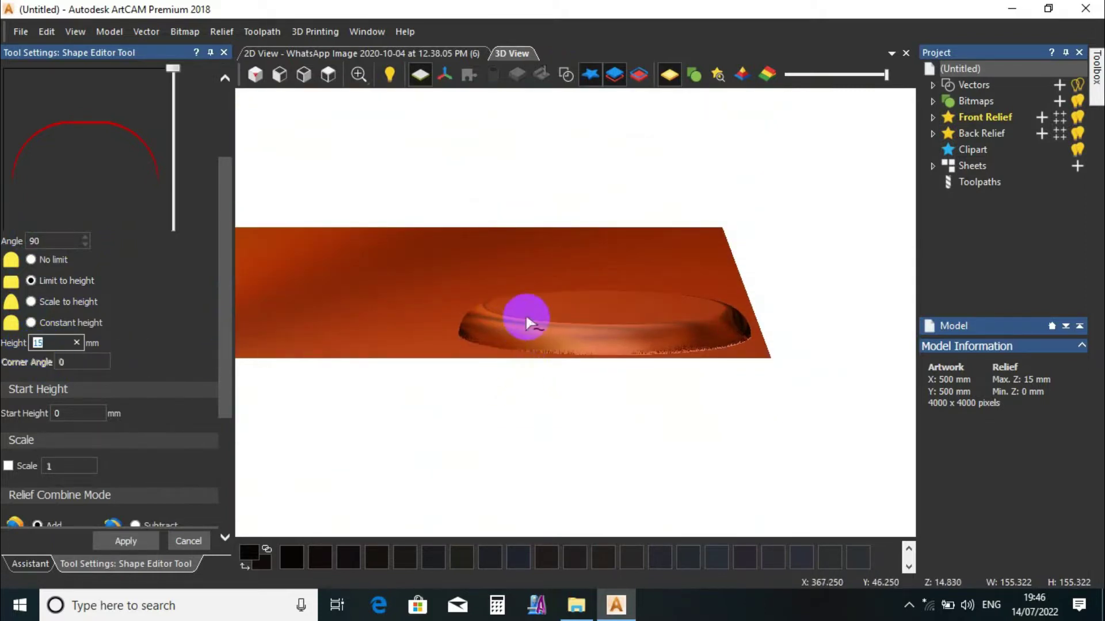
{"action": "scroll", "coordinate": [566, 311], "scroll_direction": "up", "scroll_amount": 3}
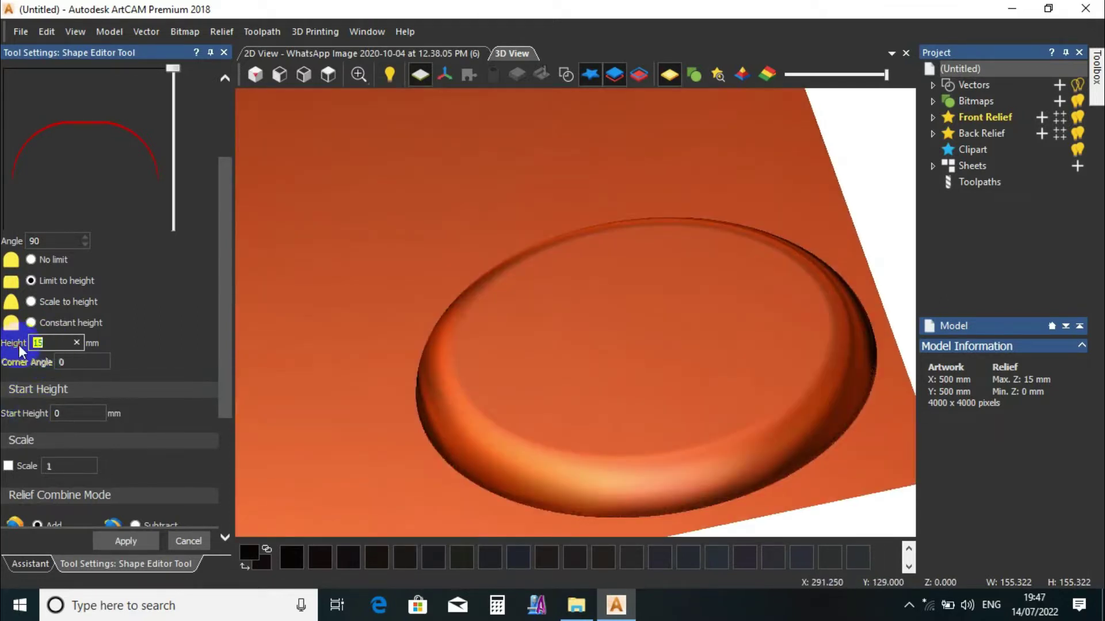
{"action": "type", "text": "0"}
{"action": "key", "text": "Return"}
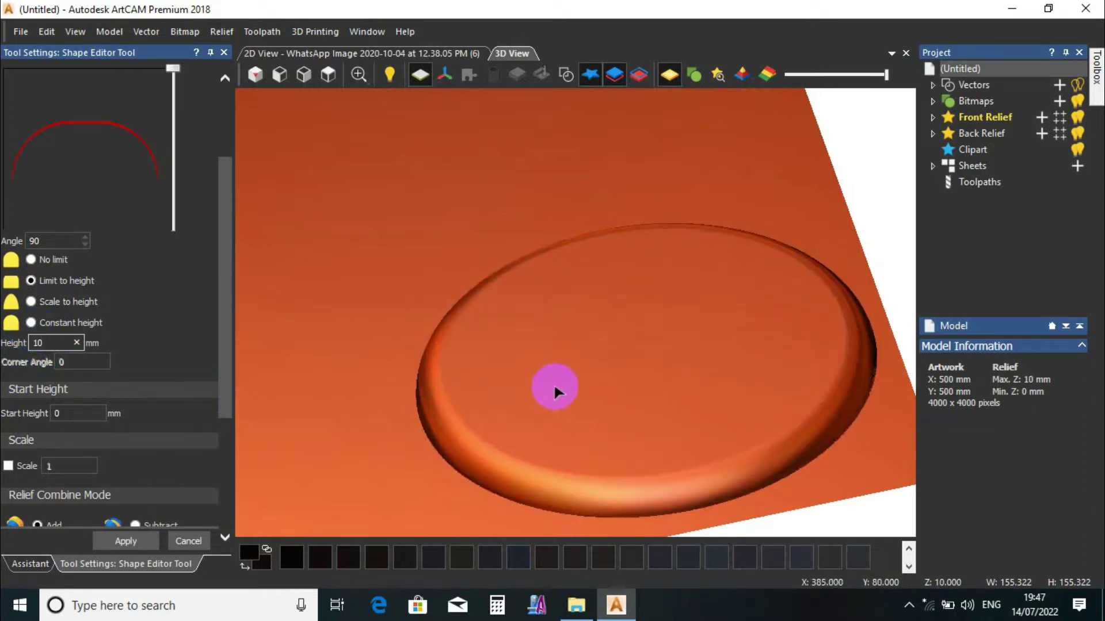
{"action": "left_click_drag", "start_coordinate": [566, 384], "coordinate": [494, 313]}
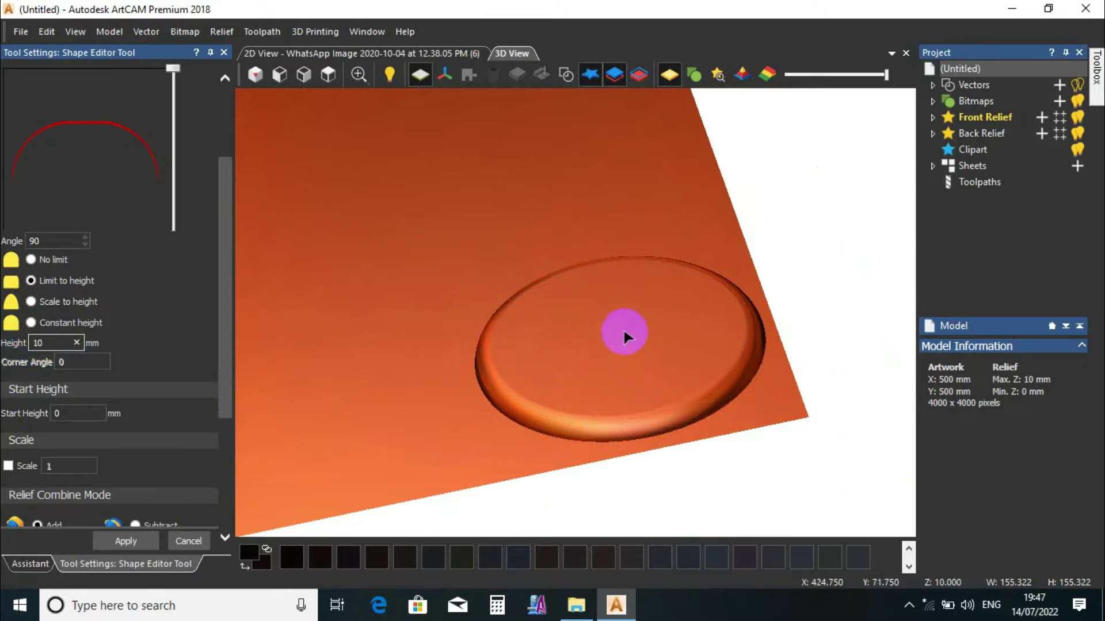
{"action": "left_click_drag", "start_coordinate": [487, 241], "coordinate": [600, 338]}
- Set the dome's start height to 3 mm, and close the Shape Editor without applying the shape
{"action": "left_click_drag", "start_coordinate": [84, 413], "coordinate": [26, 420]}
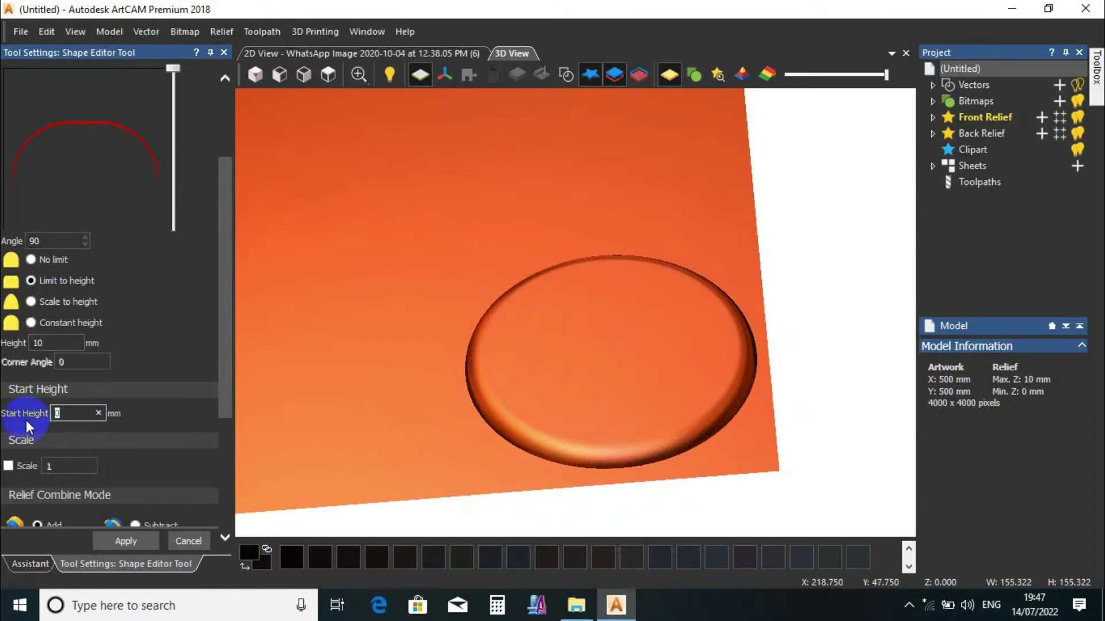
{"action": "type", "text": "3"}
{"action": "key", "text": "Return"}
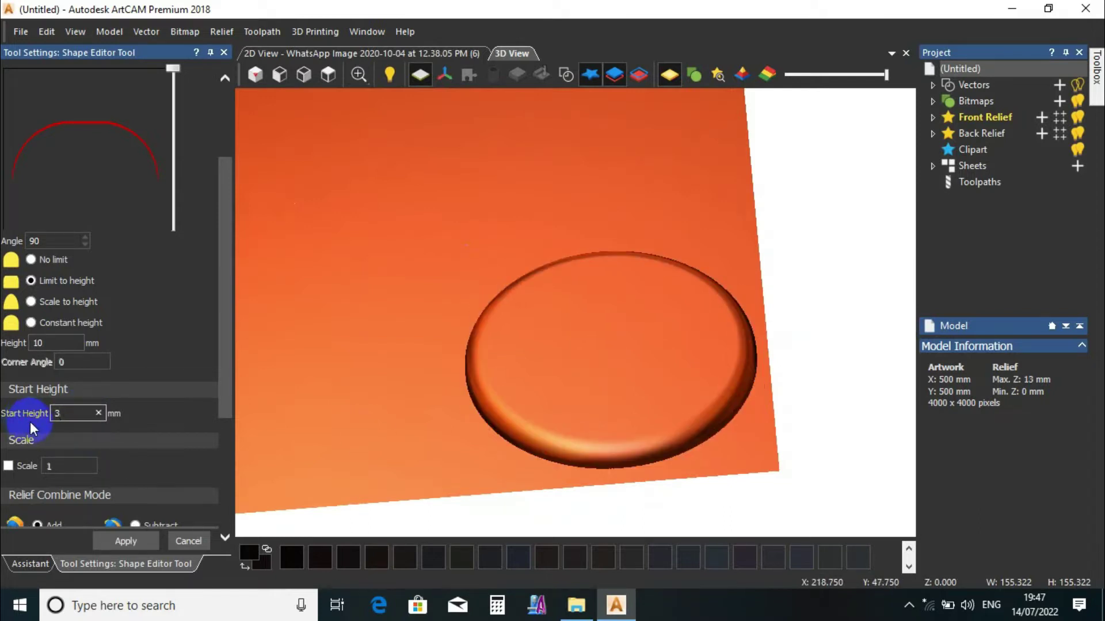
{"action": "left_click_drag", "start_coordinate": [536, 339], "coordinate": [234, 239]}
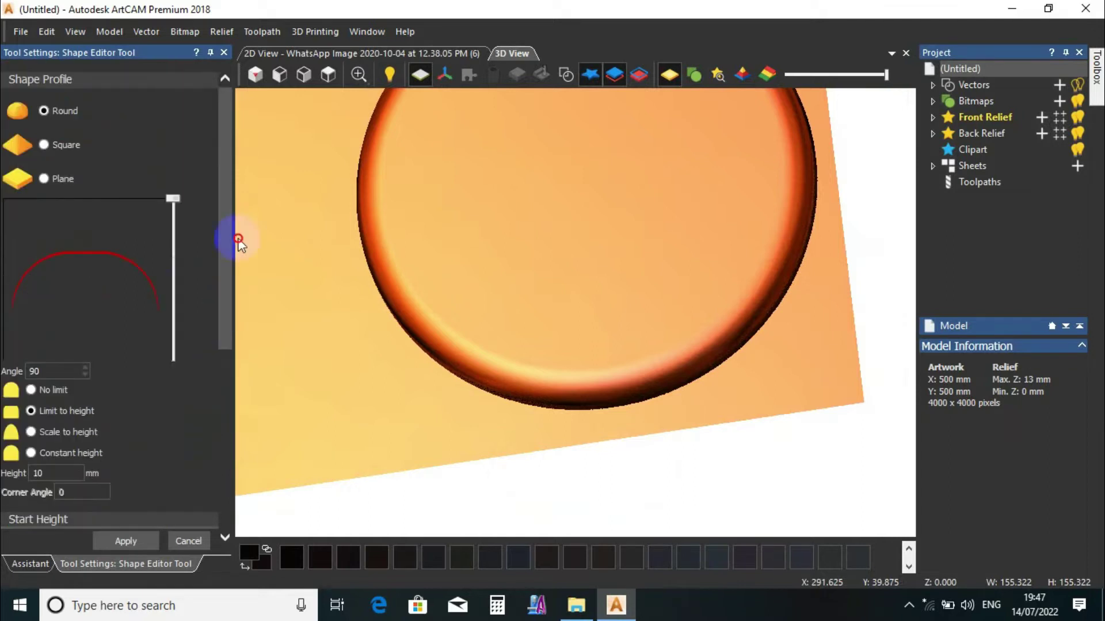
{"action": "left_click", "coordinate": [225, 52]}
- Return to the 2D view and examine the rose's petals and rounded centre within the circle
{"action": "left_click", "coordinate": [309, 51]}
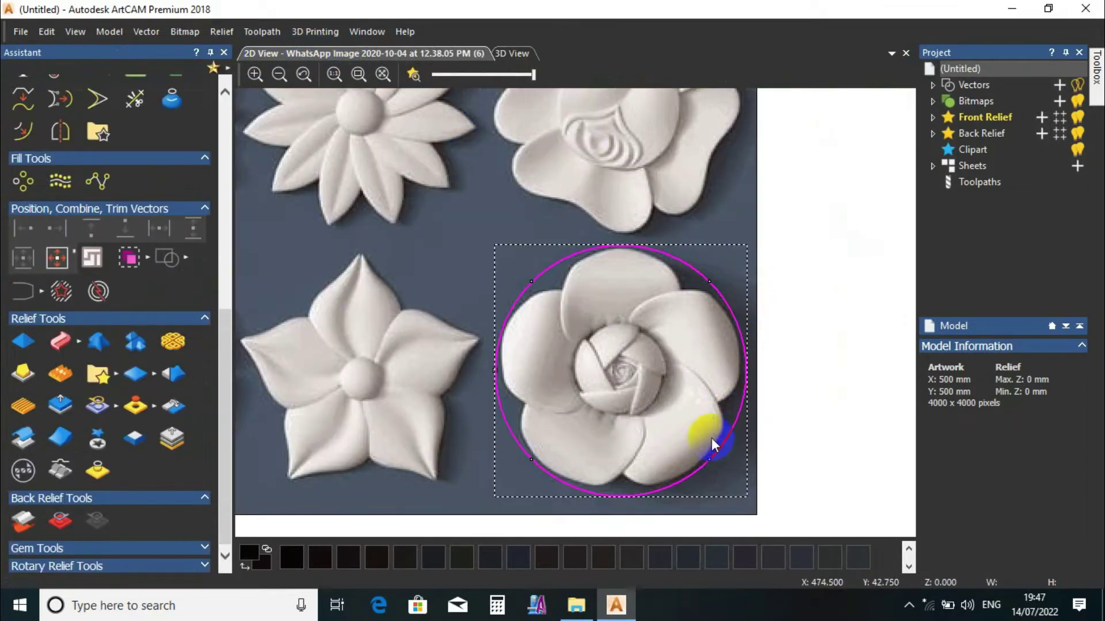
{"action": "scroll", "coordinate": [716, 447], "scroll_direction": "up", "scroll_amount": 2}
{"action": "scroll", "coordinate": [612, 346], "scroll_direction": "down", "scroll_amount": 2}
{"action": "scroll", "coordinate": [540, 234], "scroll_direction": "up", "scroll_amount": 2}
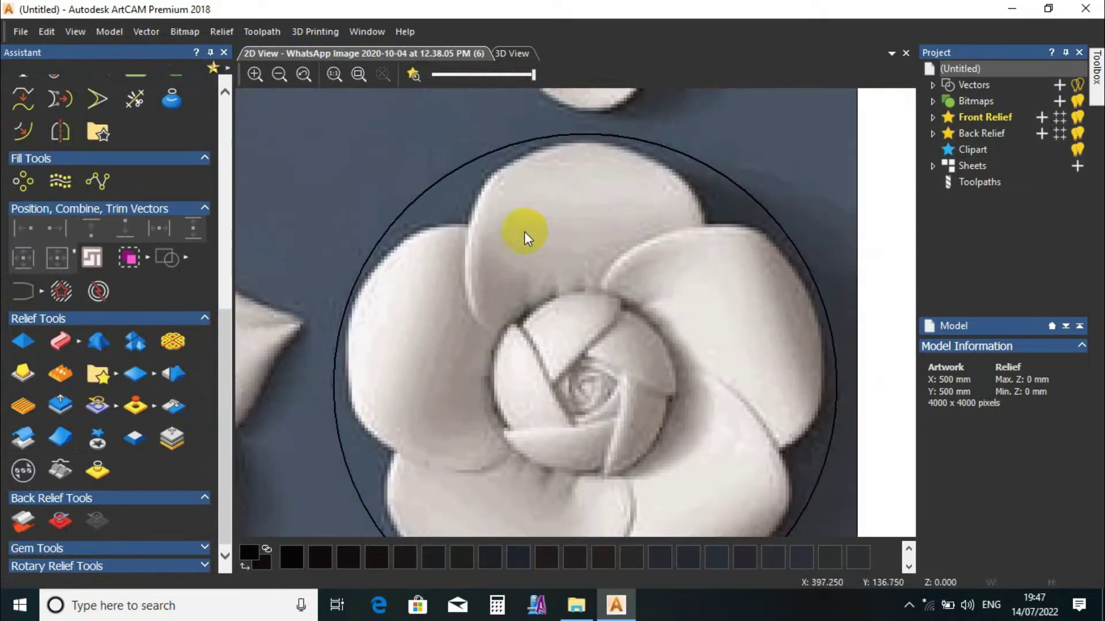
{"action": "left_click_drag", "start_coordinate": [547, 255], "coordinate": [392, 149]}
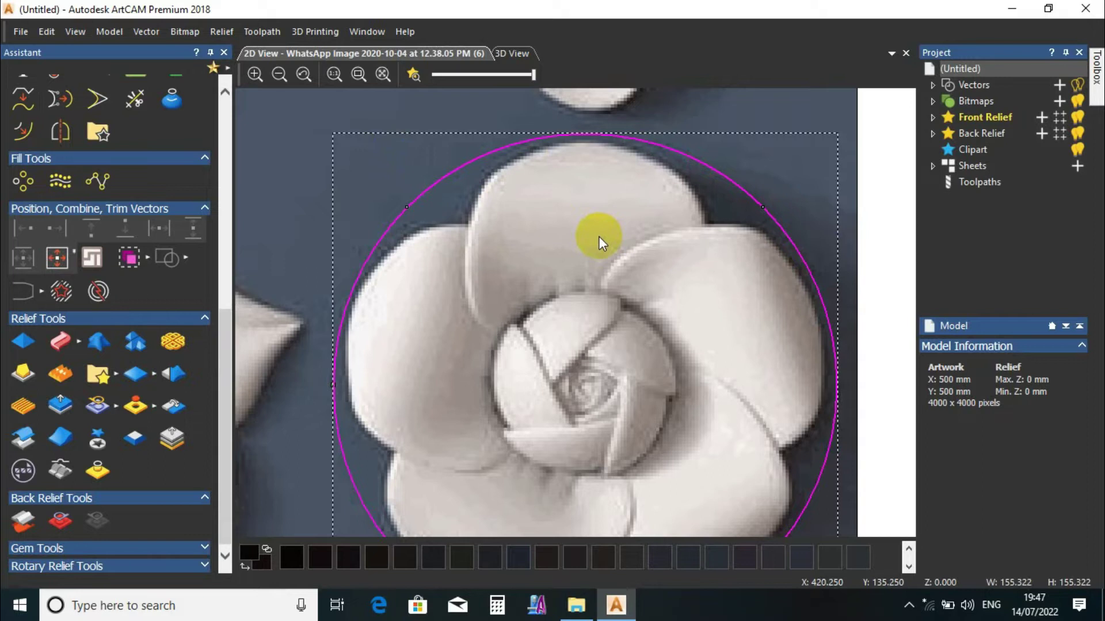
{"action": "scroll", "coordinate": [619, 285], "scroll_direction": "down", "scroll_amount": 2}
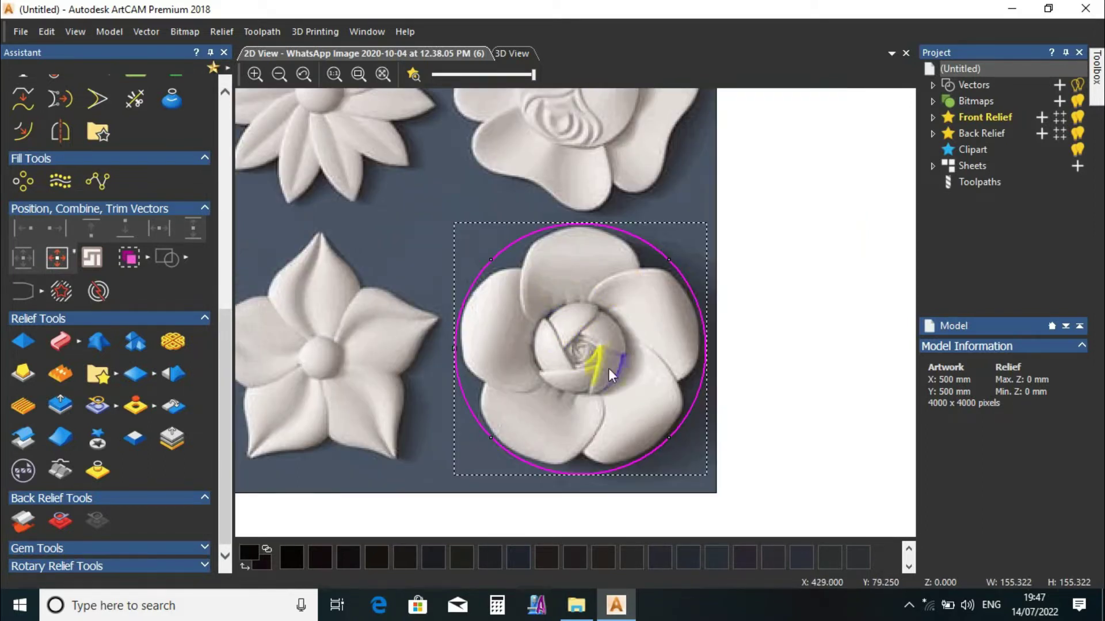
{"action": "scroll", "coordinate": [627, 382], "scroll_direction": "up", "scroll_amount": 2}
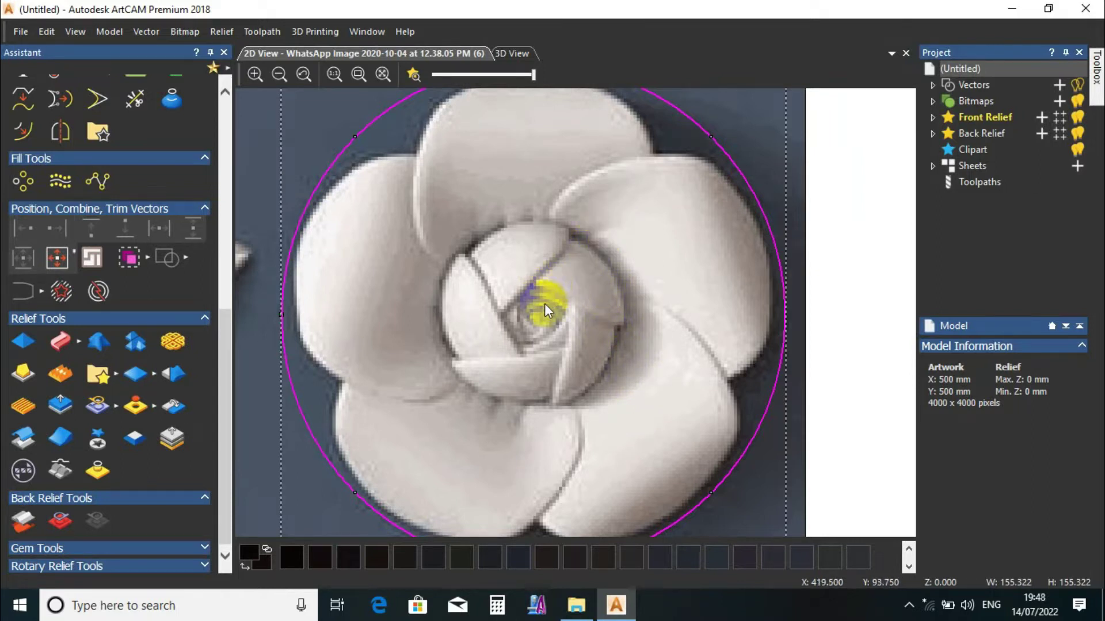
{"action": "scroll", "coordinate": [544, 303], "scroll_direction": "down", "scroll_amount": 2}
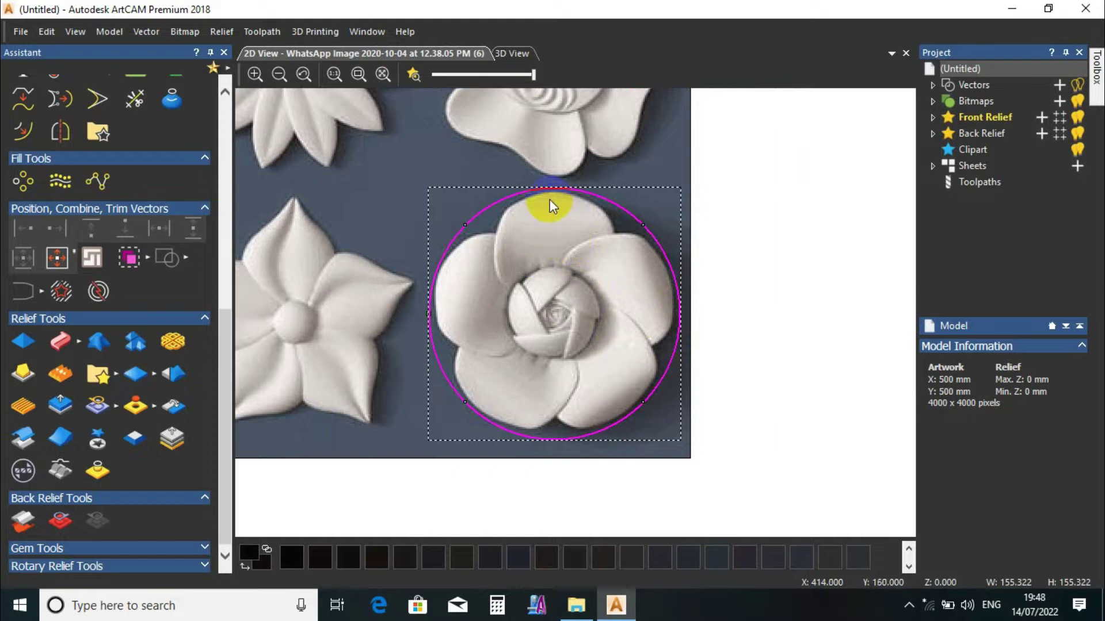
- Offset the outer circle inwards by about 47.6 mm so the new circle surrounds the rose's centre bud
{"action": "left_click_drag", "start_coordinate": [227, 385], "coordinate": [223, 316]}
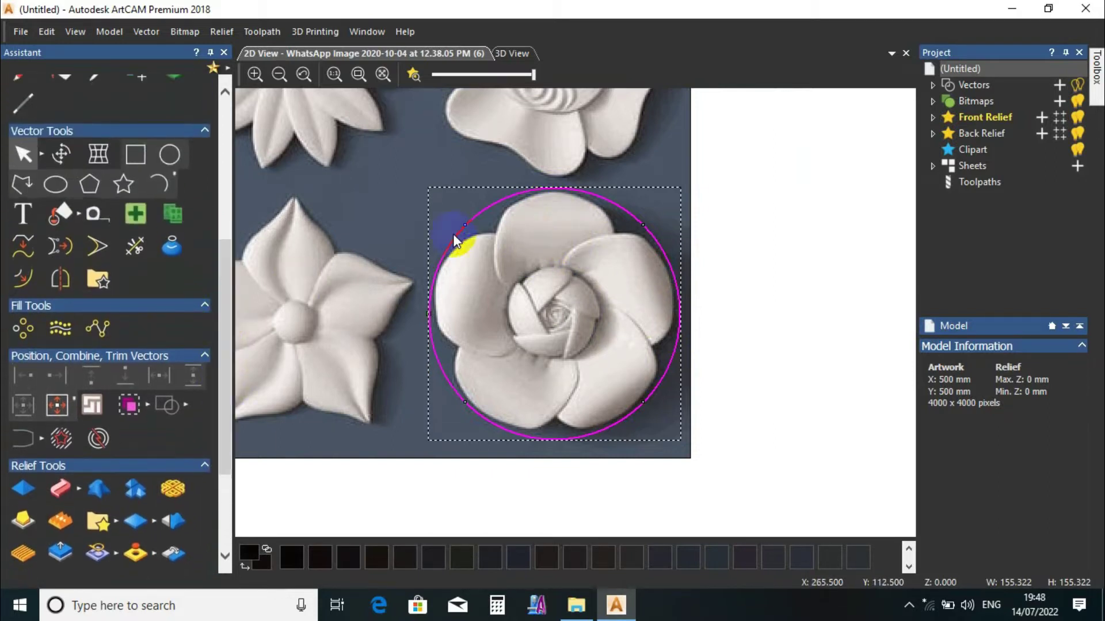
{"action": "left_click", "coordinate": [23, 279]}
{"action": "left_click_drag", "start_coordinate": [498, 210], "coordinate": [528, 276]}
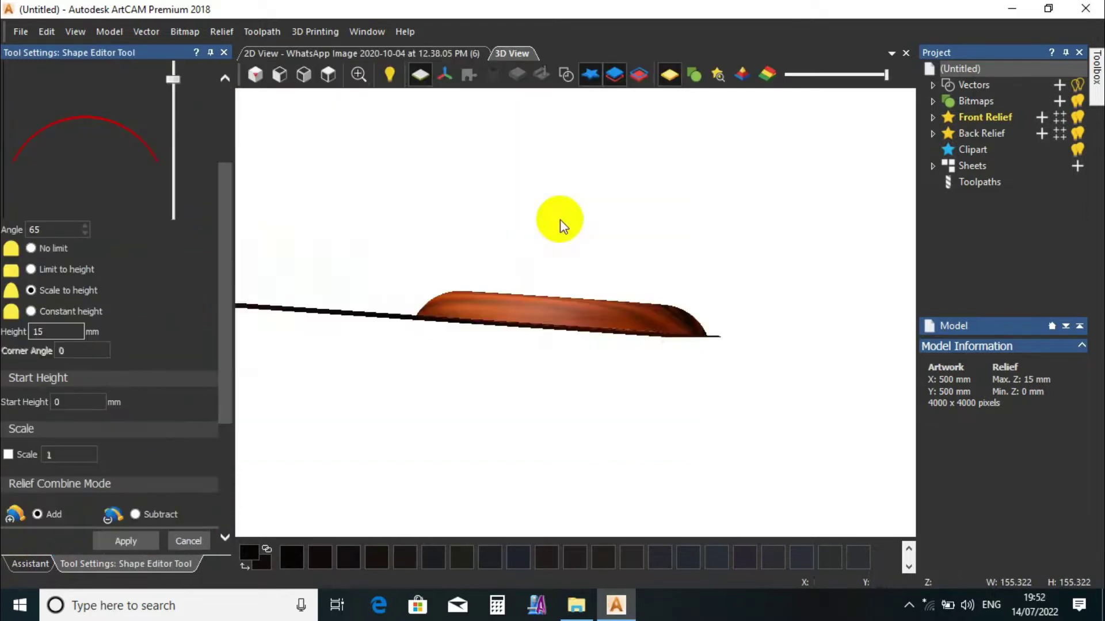
{"action": "left_click_drag", "start_coordinate": [560, 220], "coordinate": [566, 341]}
- Shape the ring between the two circles with a Round profile at angle 65, scaled to a height of 15 mm
{"action": "right_click_drag", "start_coordinate": [567, 344], "coordinate": [472, 401]}
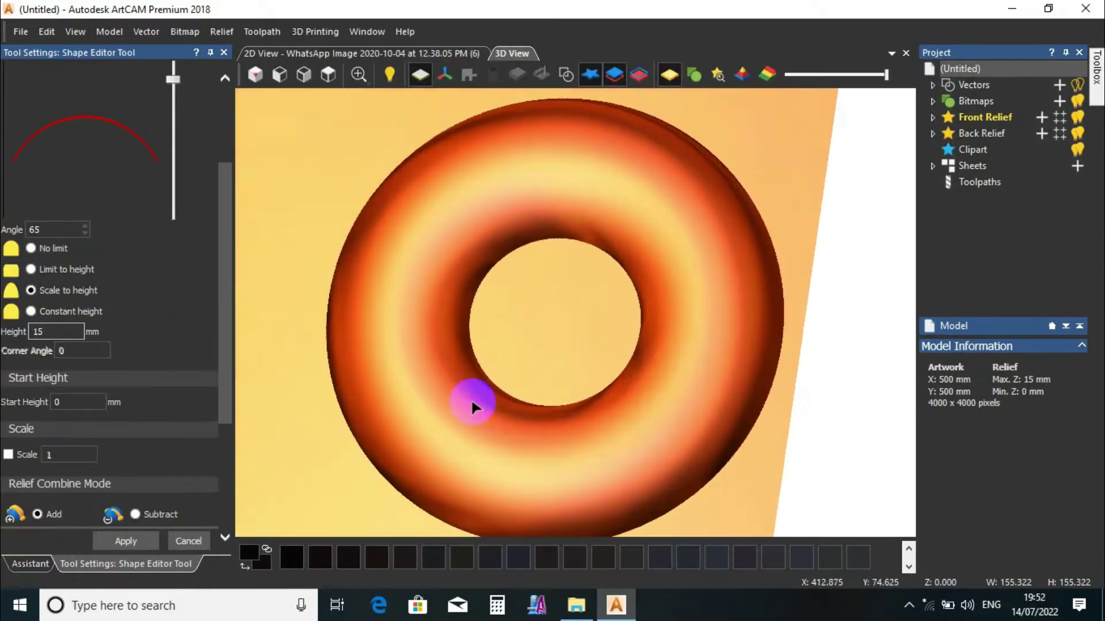
{"action": "left_click_drag", "start_coordinate": [217, 285], "coordinate": [229, 155]}
{"action": "left_click", "coordinate": [66, 111]}
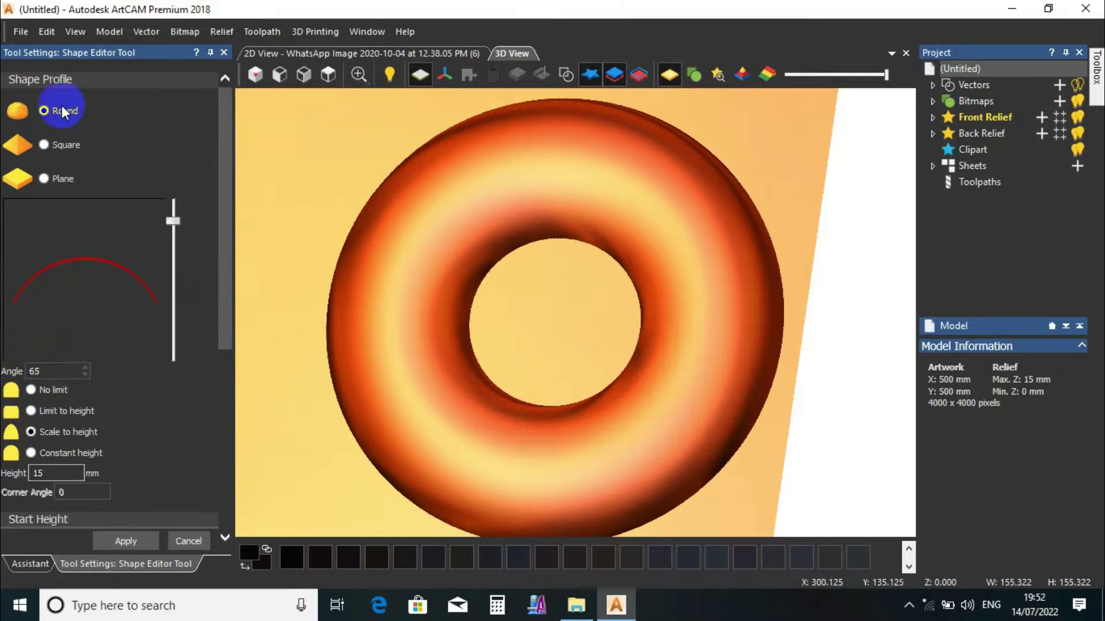
{"action": "left_click_drag", "start_coordinate": [227, 209], "coordinate": [239, 297]}
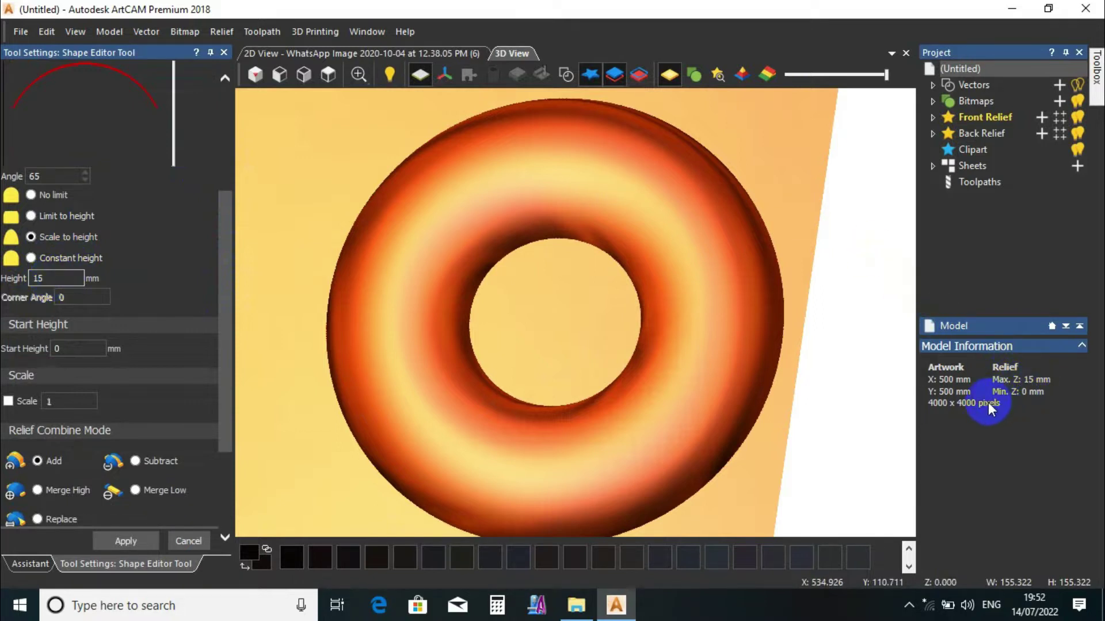
{"action": "left_click_drag", "start_coordinate": [622, 443], "coordinate": [552, 492]}
{"action": "scroll", "coordinate": [571, 253], "scroll_direction": "up", "scroll_amount": 1}
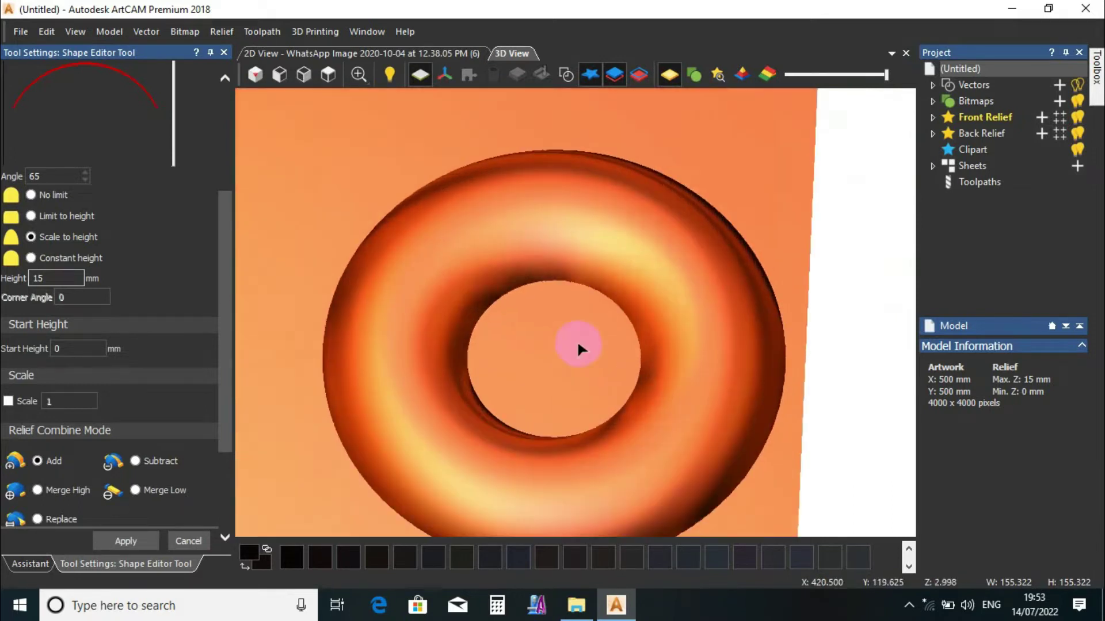
{"action": "scroll", "coordinate": [576, 339], "scroll_direction": "down", "scroll_amount": 2}
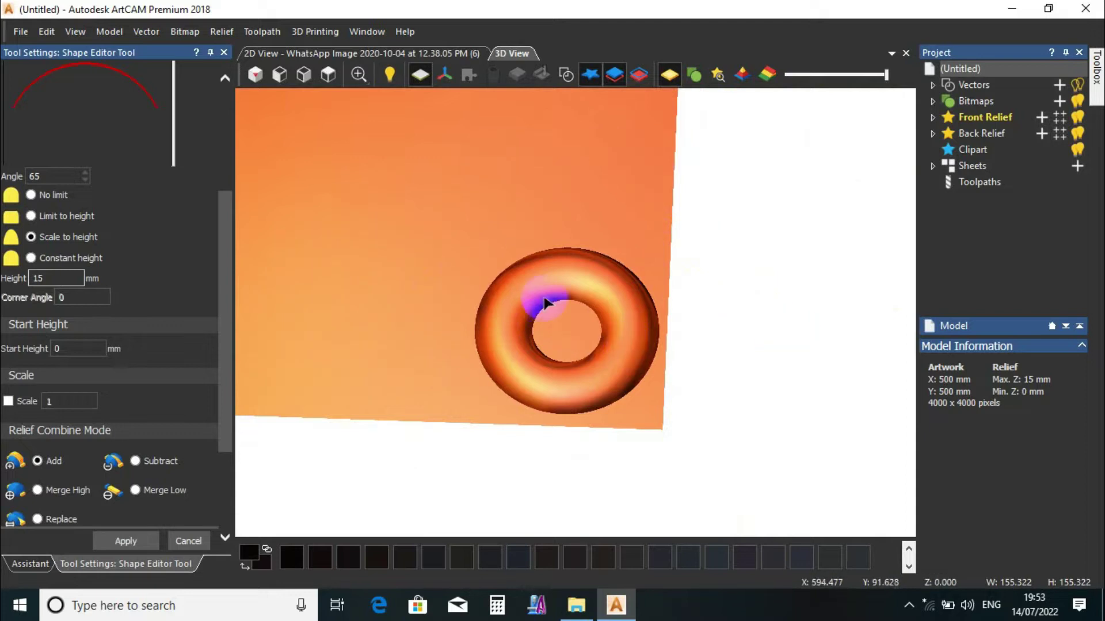
{"action": "right_click_drag", "start_coordinate": [561, 315], "coordinate": [476, 233]}
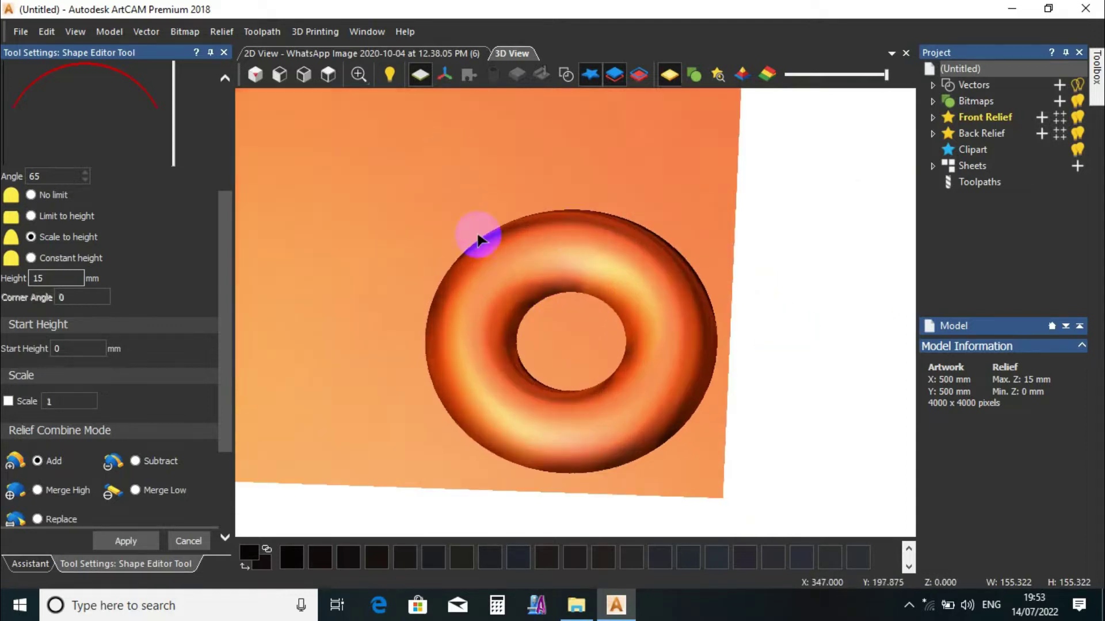
{"action": "left_click_drag", "start_coordinate": [581, 451], "coordinate": [679, 279]}
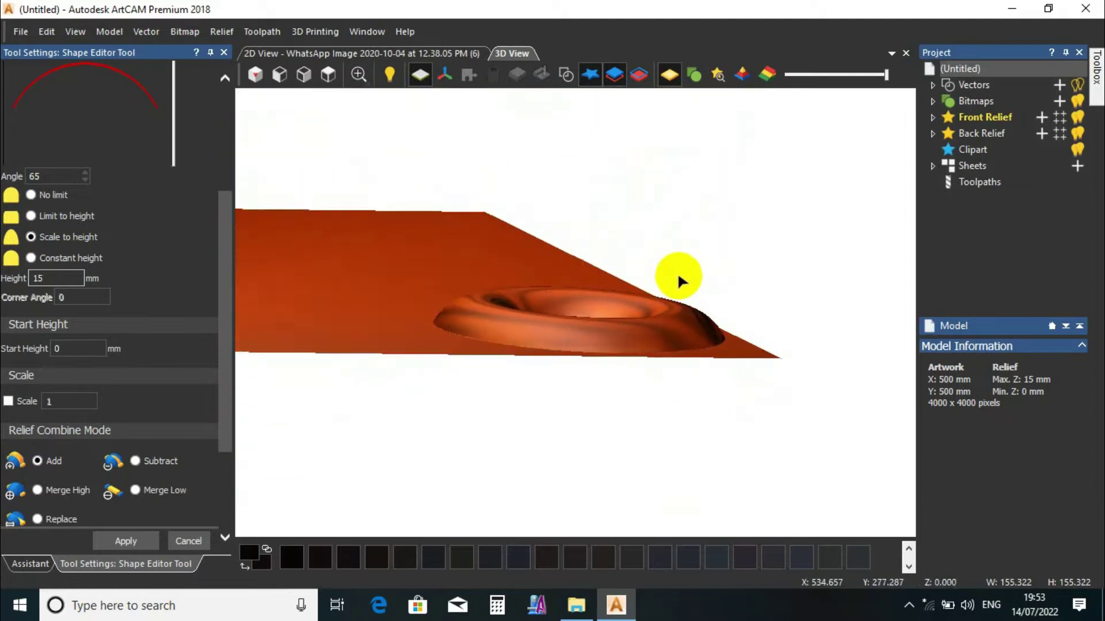
{"action": "left_click_drag", "start_coordinate": [542, 323], "coordinate": [562, 407]}
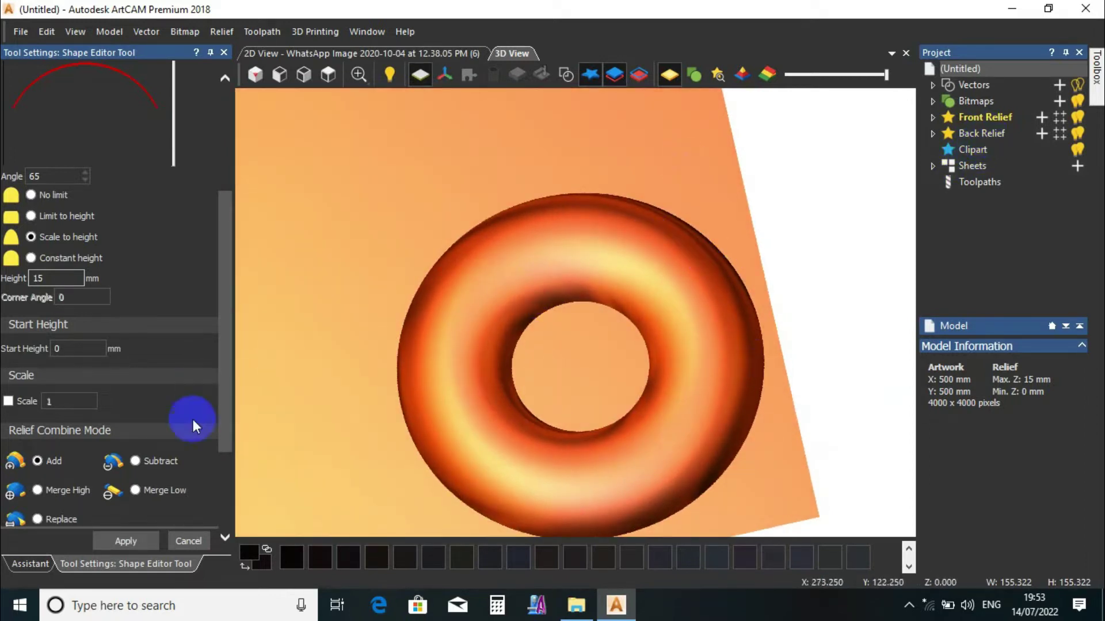
- Close the Shape Editor and return to the 2D view of the rose
{"action": "left_click_drag", "start_coordinate": [222, 377], "coordinate": [222, 439]}
{"action": "left_click", "coordinate": [185, 538]}
{"action": "left_click", "coordinate": [336, 71]}
{"action": "left_click", "coordinate": [357, 52]}
{"action": "left_click", "coordinate": [632, 237]}
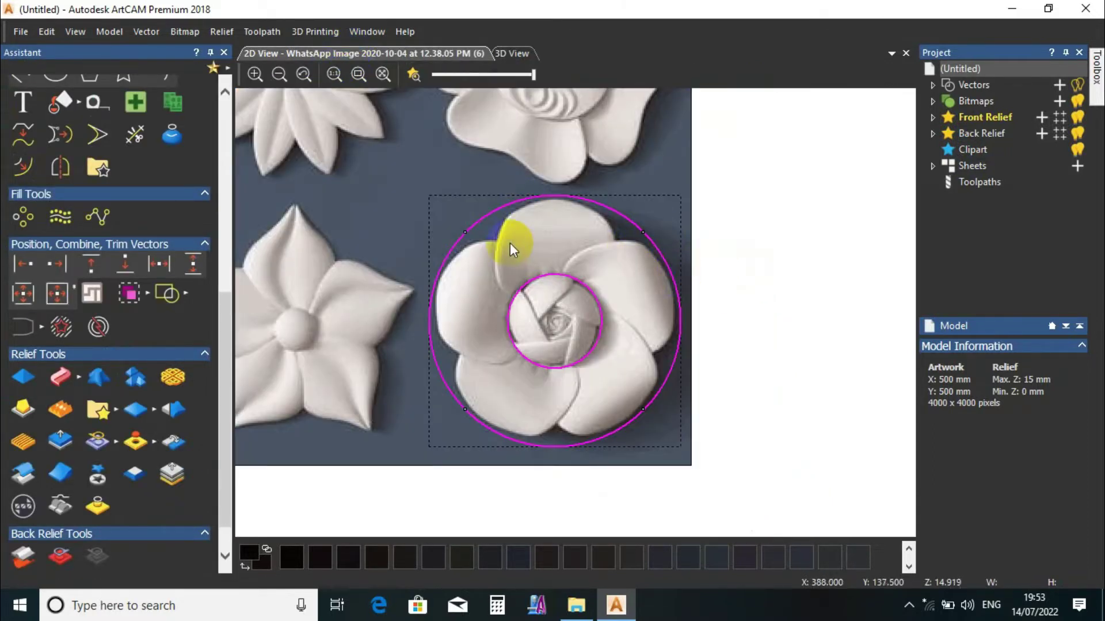
- Trace the rose's uppermost petal with a closed straight-sided polyline about 71 mm wide and 62 mm high, ending inside the centre circle
{"action": "scroll", "coordinate": [510, 243], "scroll_direction": "up", "scroll_amount": 2}
{"action": "left_click", "coordinate": [548, 355]}
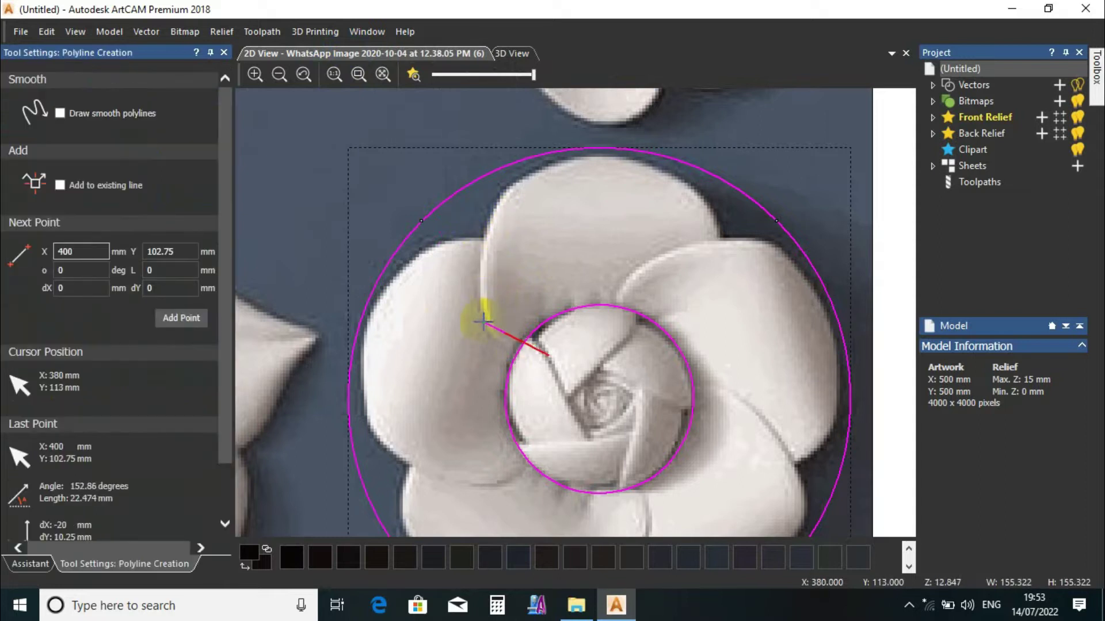
{"action": "left_click", "coordinate": [485, 323]}
{"action": "left_click", "coordinate": [496, 201]}
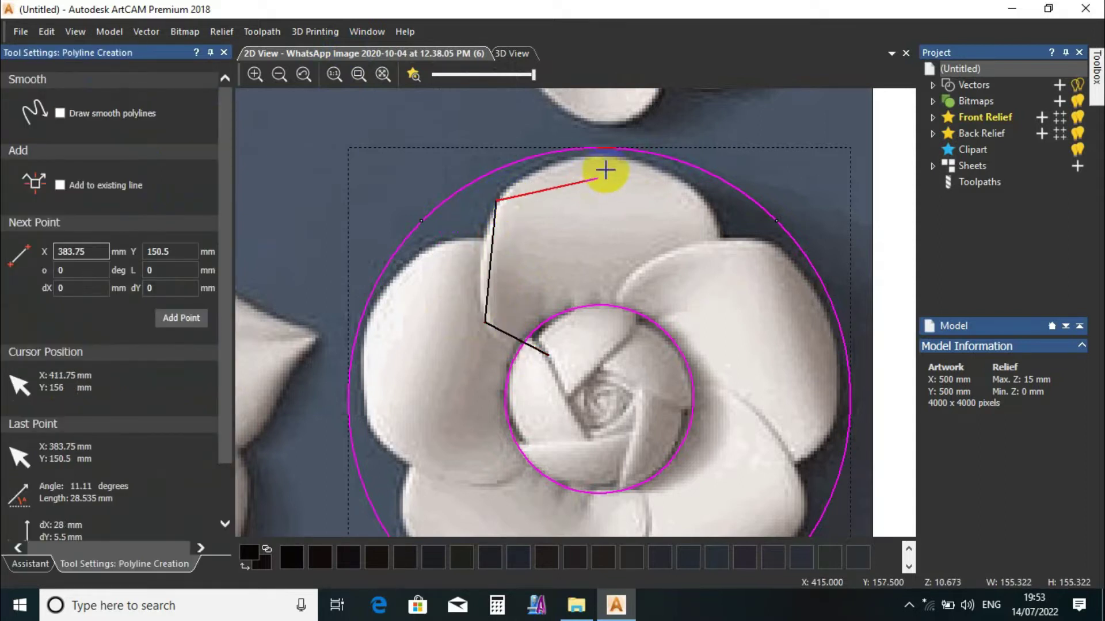
{"action": "left_click", "coordinate": [590, 154]}
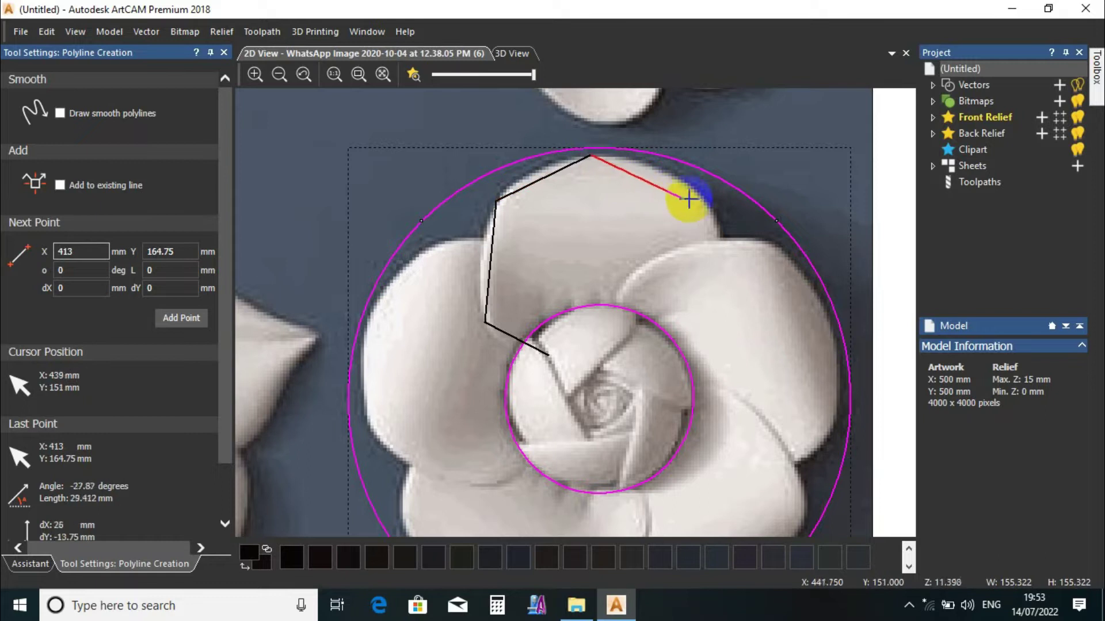
{"action": "left_click", "coordinate": [713, 211]}
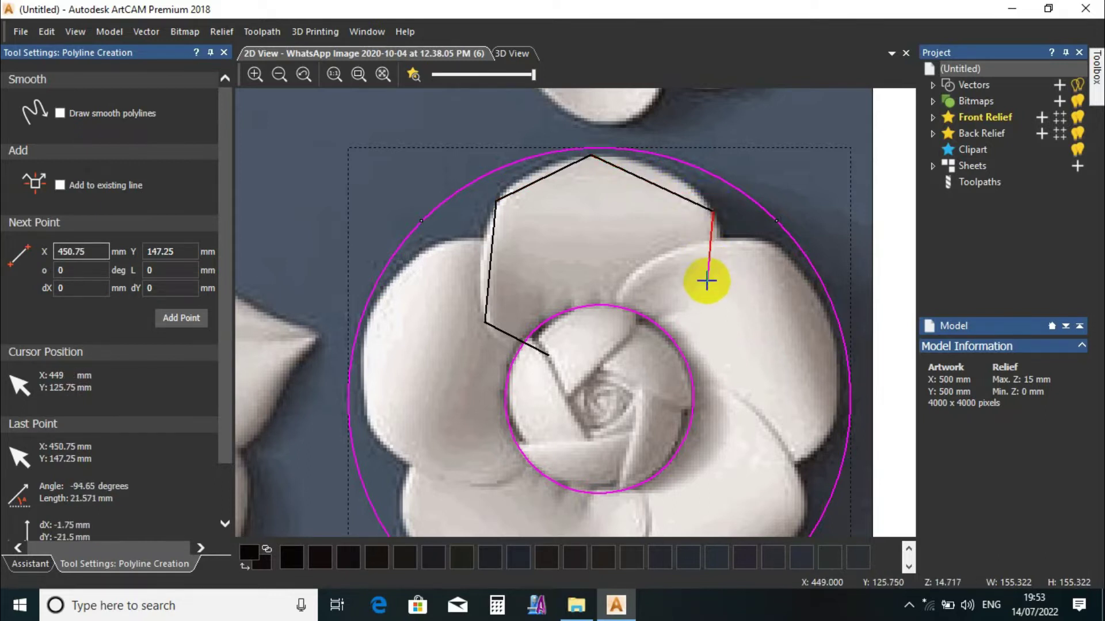
{"action": "left_click", "coordinate": [706, 285]}
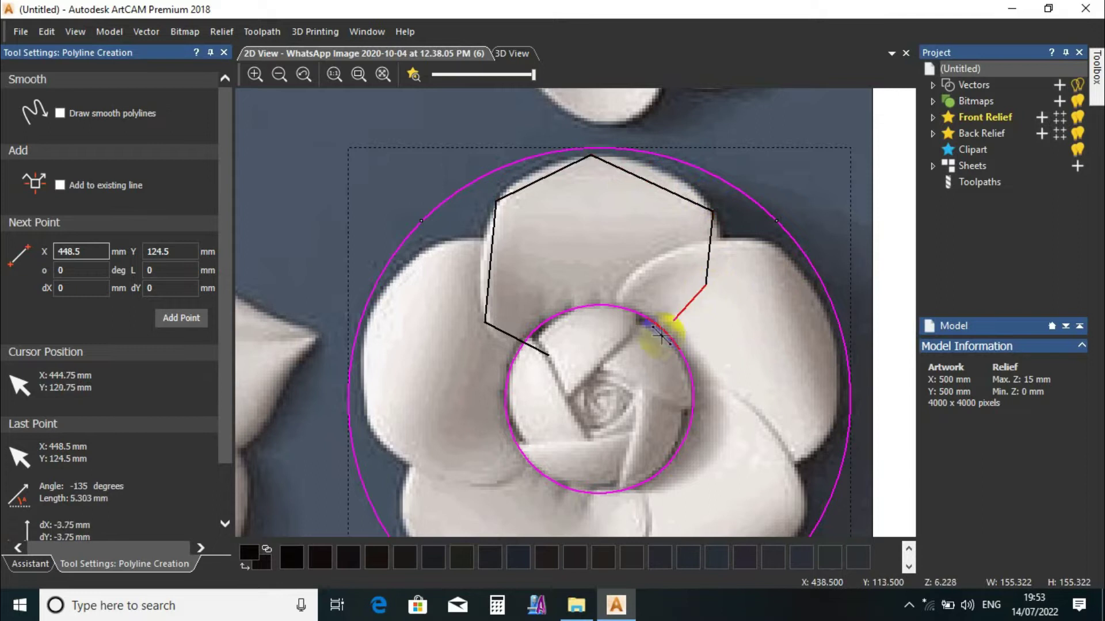
{"action": "left_click", "coordinate": [625, 336]}
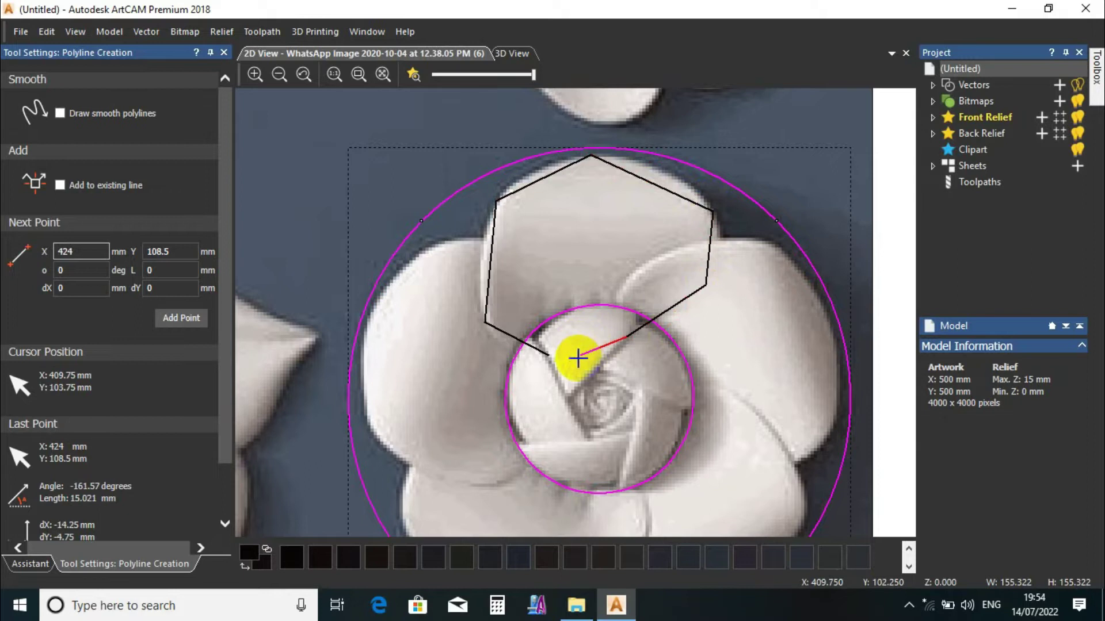
{"action": "left_click", "coordinate": [547, 356]}
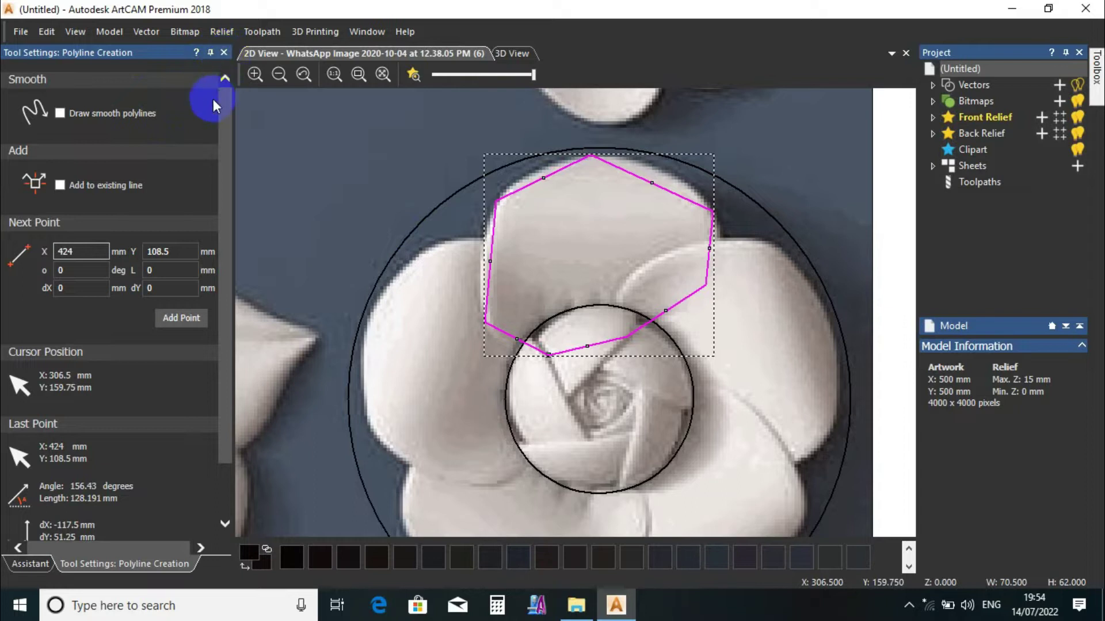
{"action": "left_click", "coordinate": [224, 52]}
{"action": "key", "text": "Escape"}
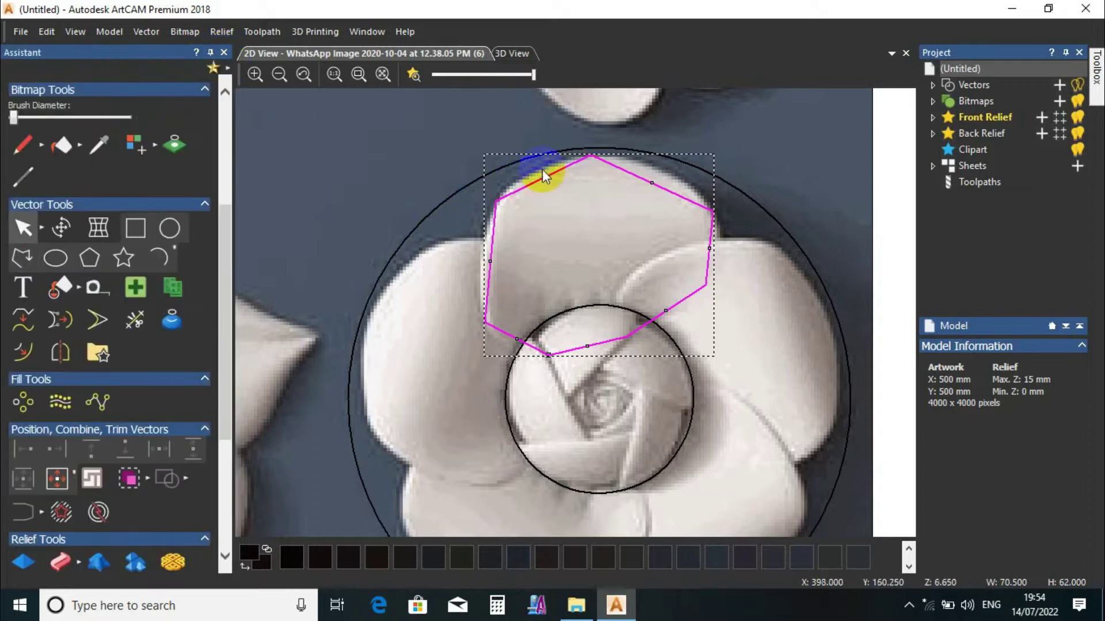
- Edit the petal outline's nodes, converting its left span to an arc bowed outwards to follow the petal's edge
{"action": "scroll", "coordinate": [542, 170], "scroll_direction": "up", "scroll_amount": 1}
{"action": "left_click", "coordinate": [531, 253]}
{"action": "left_click", "coordinate": [466, 214]}
{"action": "scroll", "coordinate": [566, 247], "scroll_direction": "down", "scroll_amount": 1}
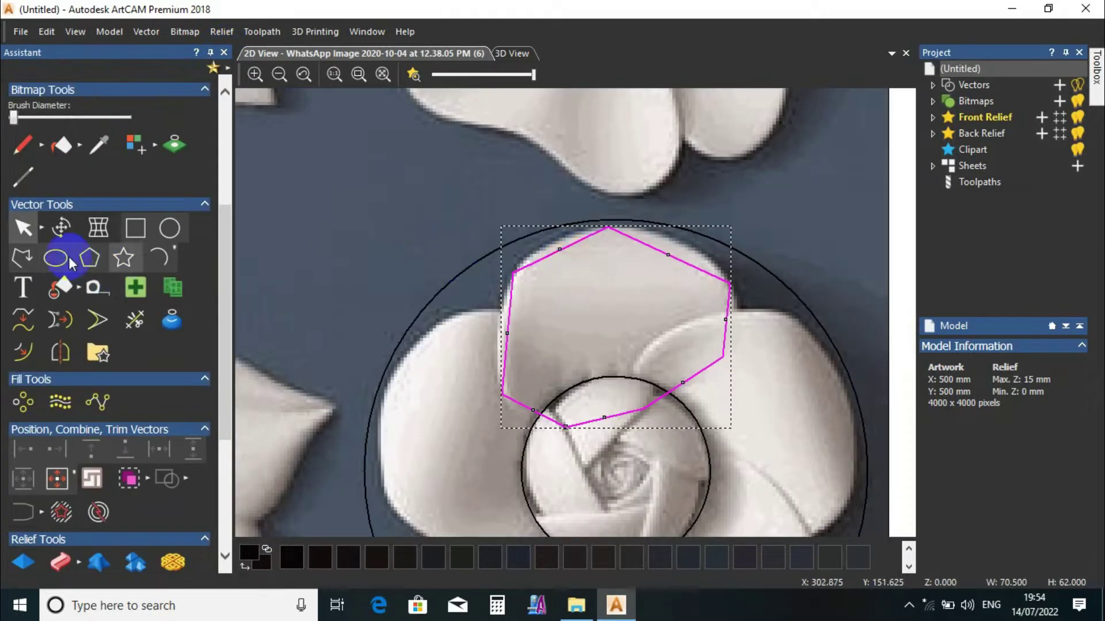
{"action": "left_click", "coordinate": [95, 228]}
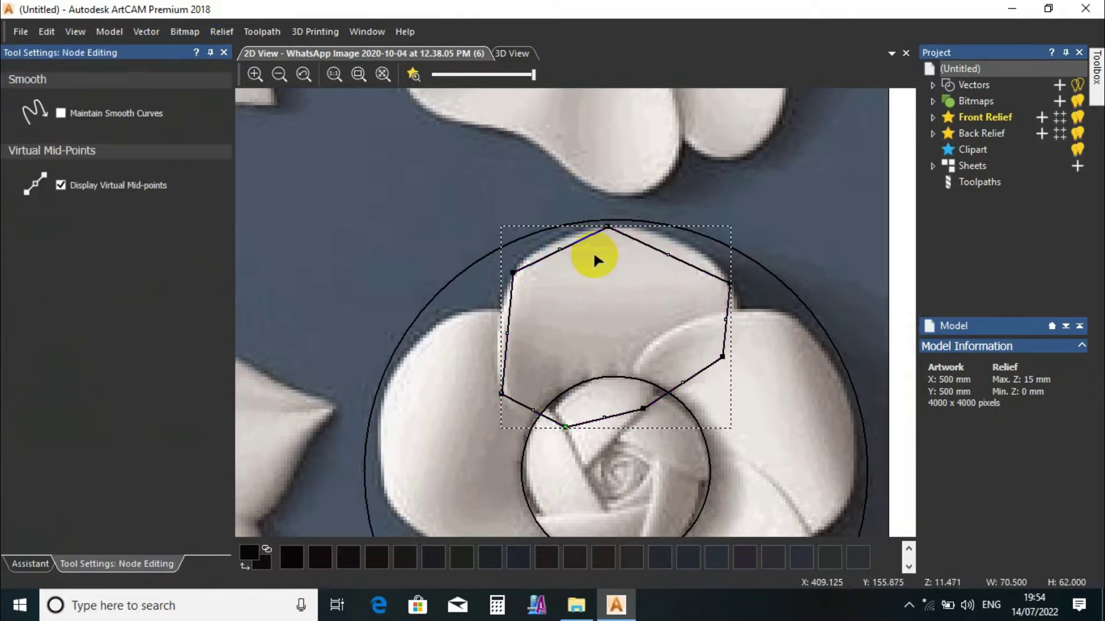
{"action": "scroll", "coordinate": [510, 383], "scroll_direction": "up", "scroll_amount": 1}
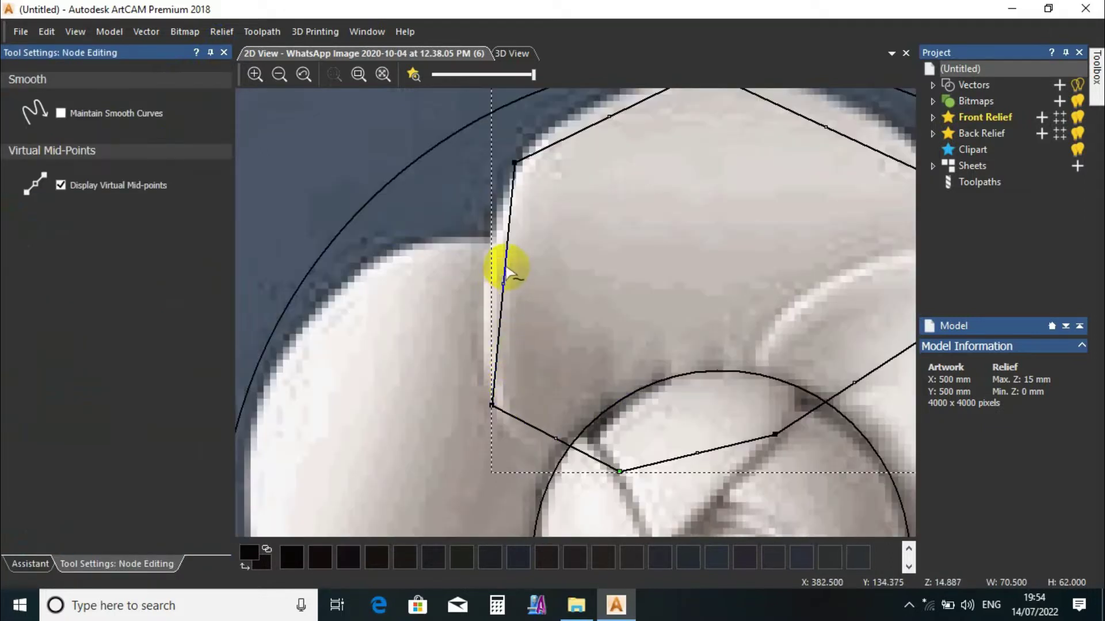
{"action": "right_click", "coordinate": [506, 268]}
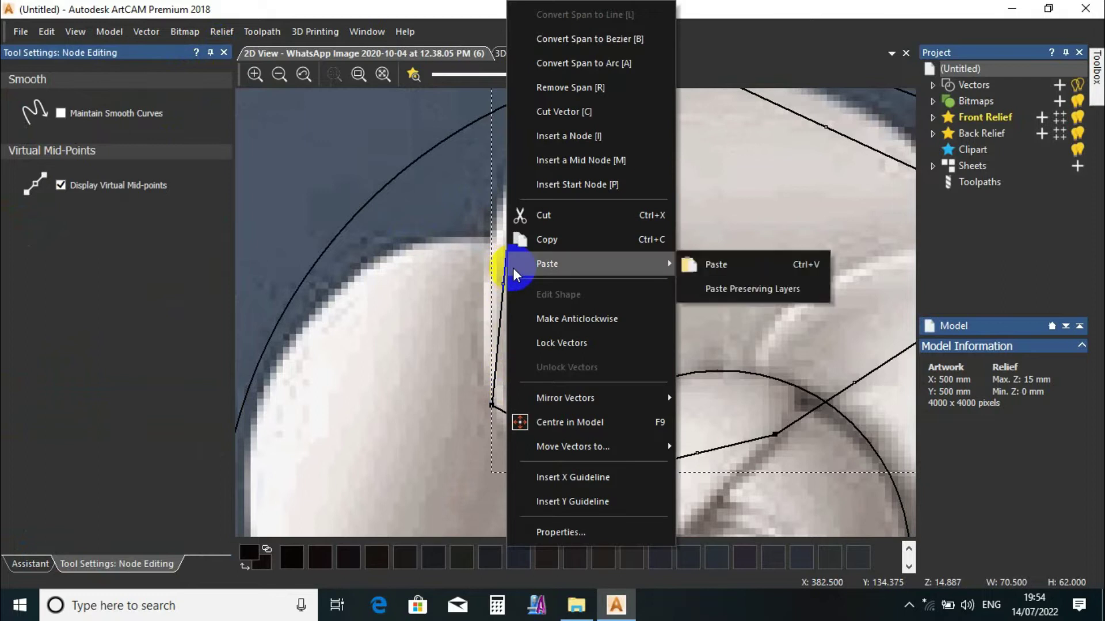
{"action": "left_click", "coordinate": [595, 62]}
{"action": "left_click_drag", "start_coordinate": [382, 277], "coordinate": [487, 282]}
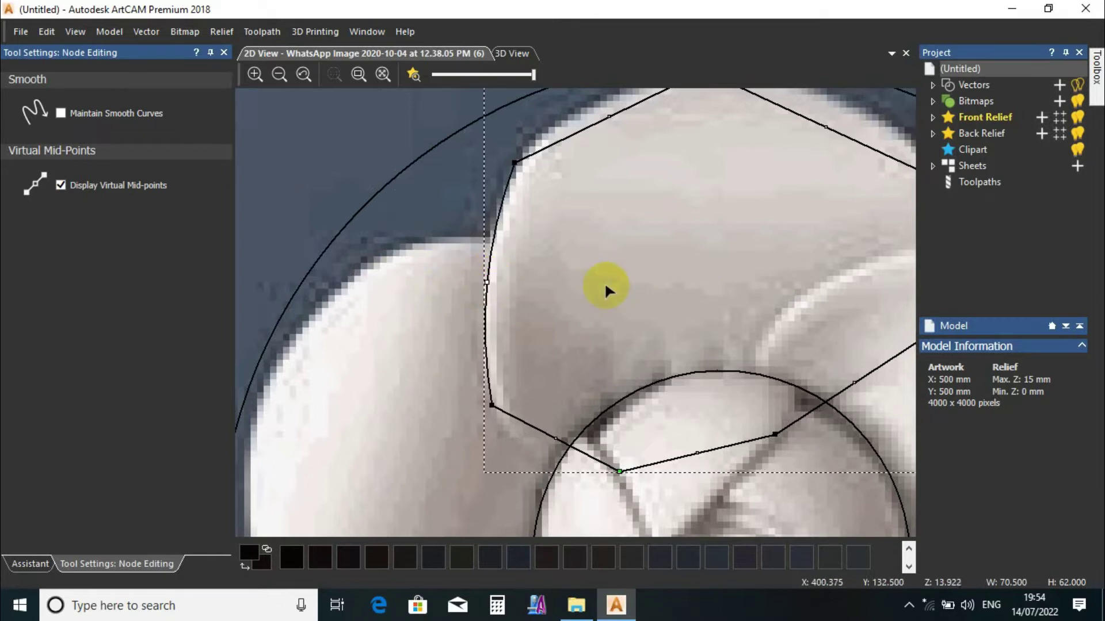
- Convert the outline's upper-left span to an arc and bend it outwards along the petal's edge
{"action": "scroll", "coordinate": [598, 288], "scroll_direction": "down", "scroll_amount": 2}
{"action": "scroll", "coordinate": [612, 202], "scroll_direction": "up", "scroll_amount": 2}
{"action": "key", "text": "a"}
{"action": "left_click_drag", "start_coordinate": [519, 147], "coordinate": [549, 225]}
{"action": "scroll", "coordinate": [715, 301], "scroll_direction": "down", "scroll_amount": 2}
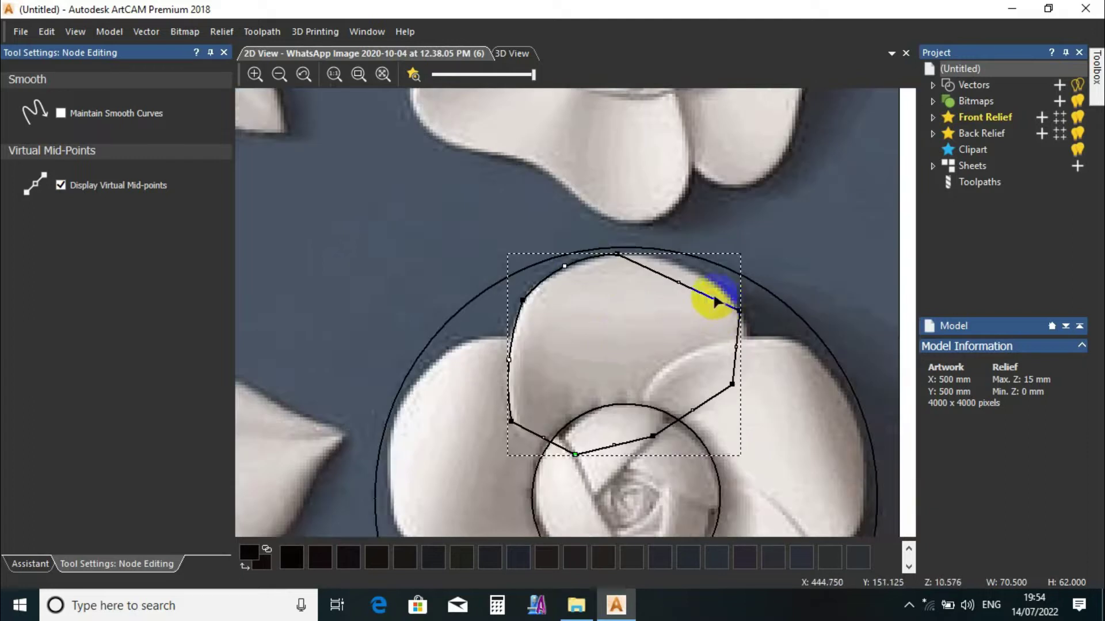
- Curve the outline's upper-right and right spans outwards as arcs so they follow the petal's rounded edge
{"action": "scroll", "coordinate": [670, 282], "scroll_direction": "up", "scroll_amount": 2}
{"action": "left_click_drag", "start_coordinate": [671, 282], "coordinate": [669, 248]}
{"action": "scroll", "coordinate": [656, 345], "scroll_direction": "up", "scroll_amount": 2}
{"action": "left_click_drag", "start_coordinate": [666, 370], "coordinate": [677, 341]}
{"action": "scroll", "coordinate": [547, 313], "scroll_direction": "down", "scroll_amount": 2}
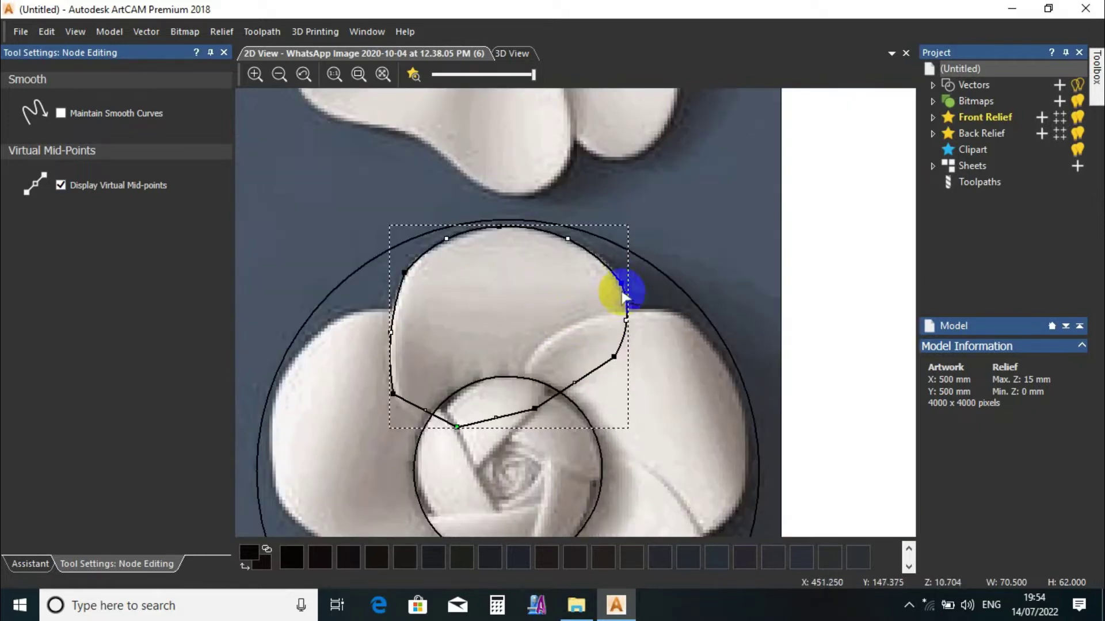
- Examine the petal outline's nodes and arcs against the petal edge, the neighbouring petal and the centre circle
{"action": "left_click", "coordinate": [616, 286]}
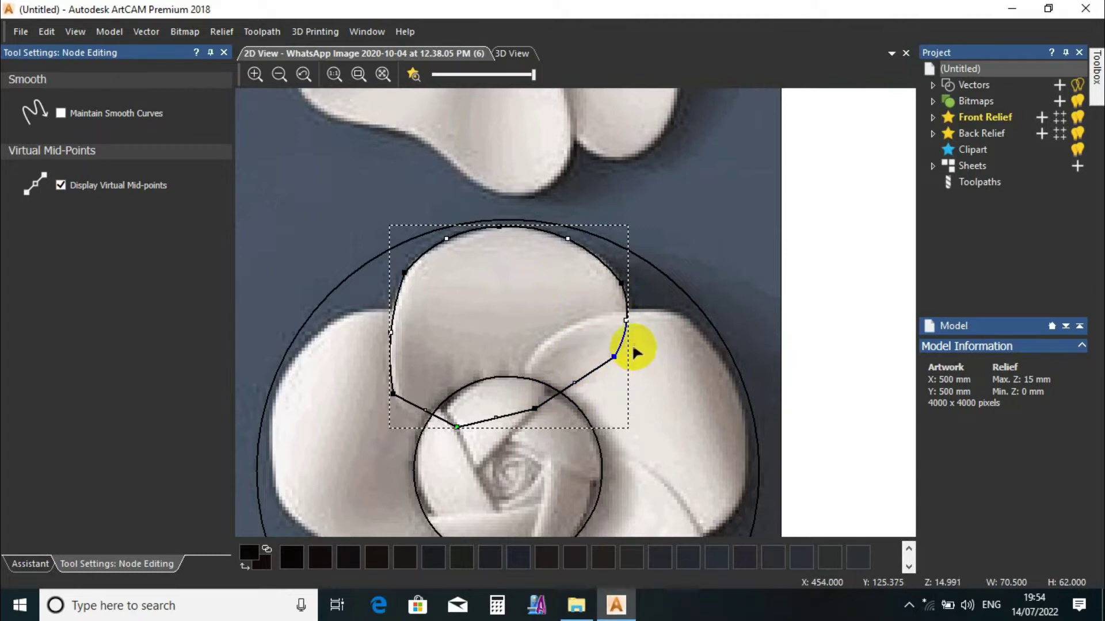
{"action": "left_click", "coordinate": [625, 294]}
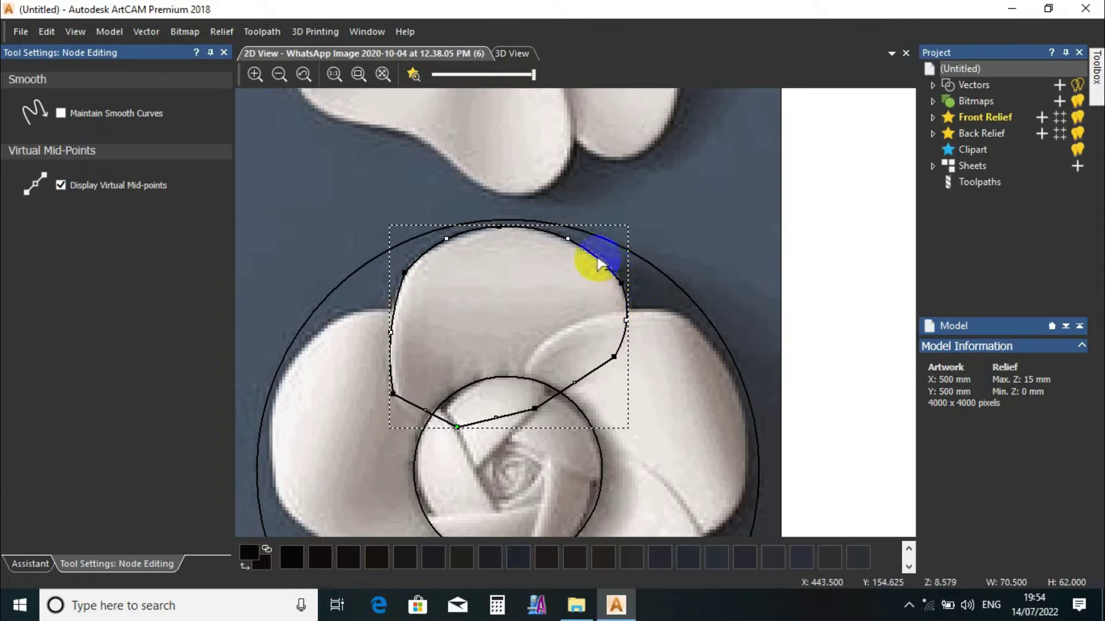
{"action": "left_click", "coordinate": [609, 280]}
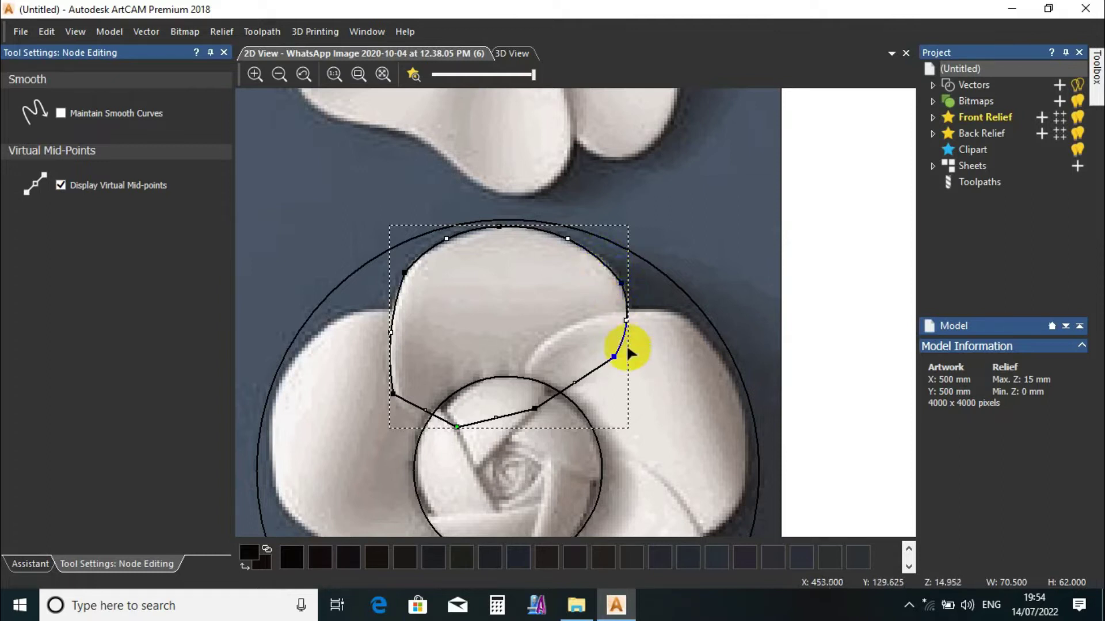
{"action": "left_click", "coordinate": [598, 262]}
{"action": "left_click", "coordinate": [609, 384]}
{"action": "left_click", "coordinate": [614, 290]}
{"action": "left_click", "coordinate": [410, 402]}
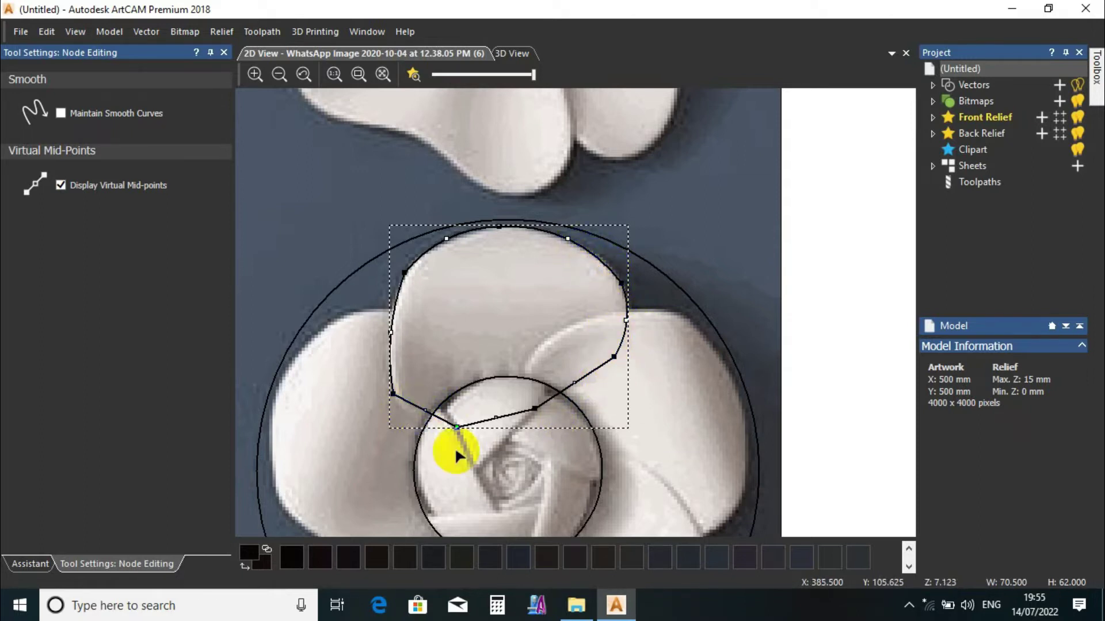
{"action": "left_click", "coordinate": [642, 328]}
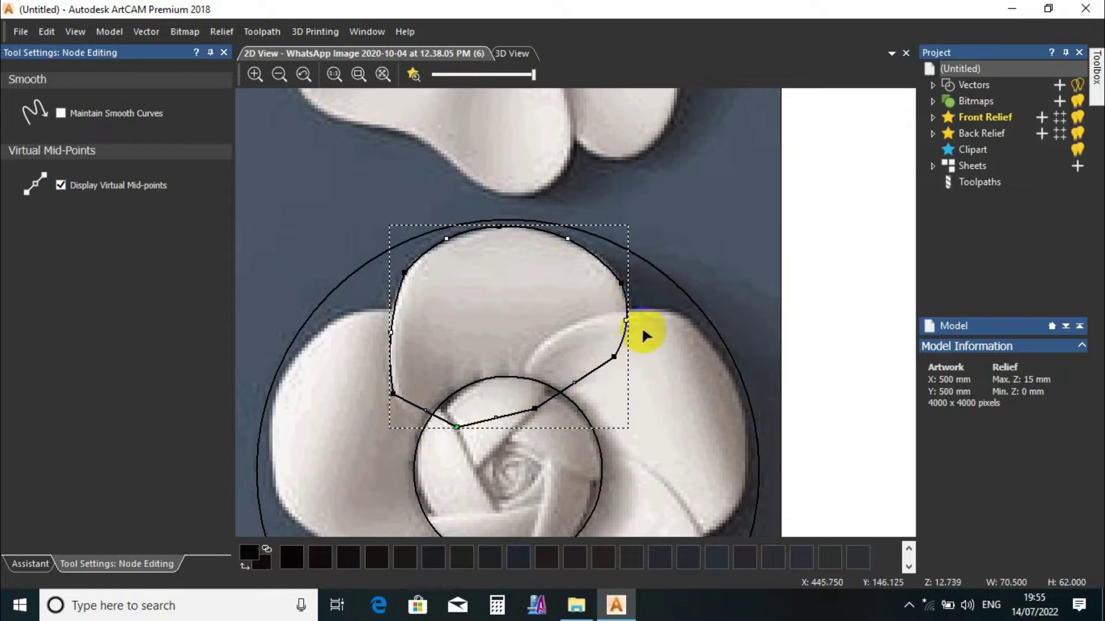
{"action": "left_click", "coordinate": [614, 337]}
{"action": "left_click", "coordinate": [611, 299]}
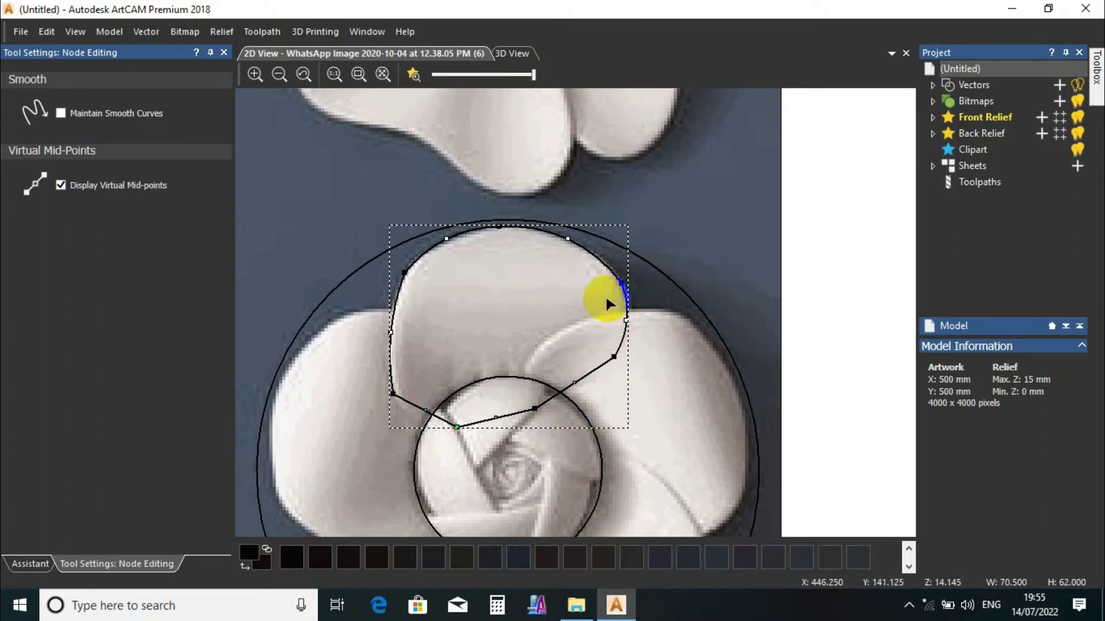
{"action": "left_click", "coordinate": [614, 278]}
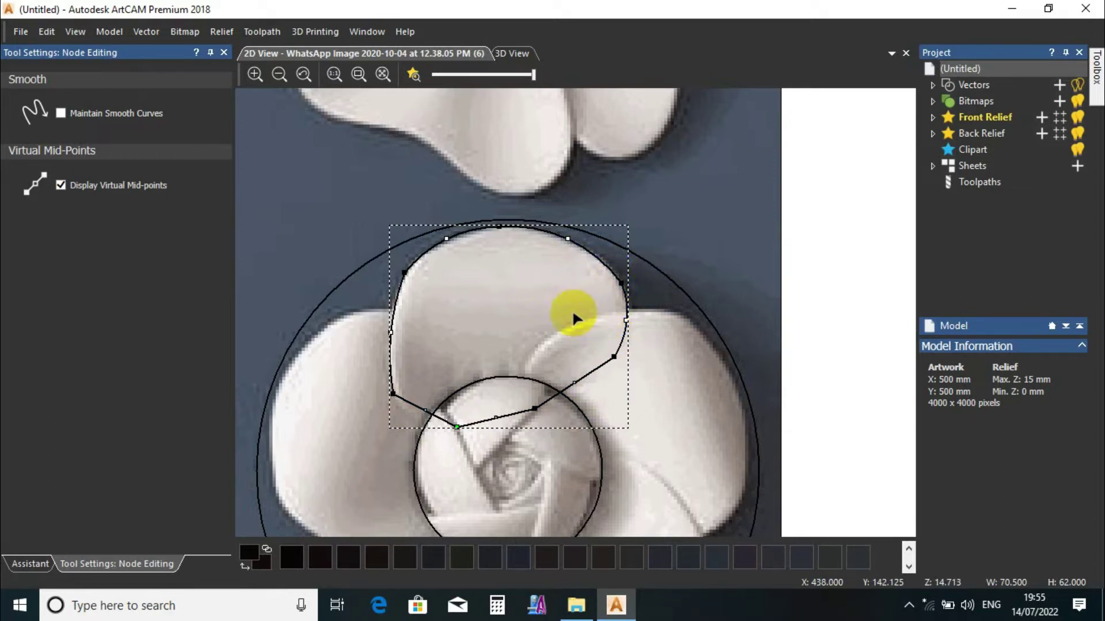
{"action": "left_click", "coordinate": [624, 309]}
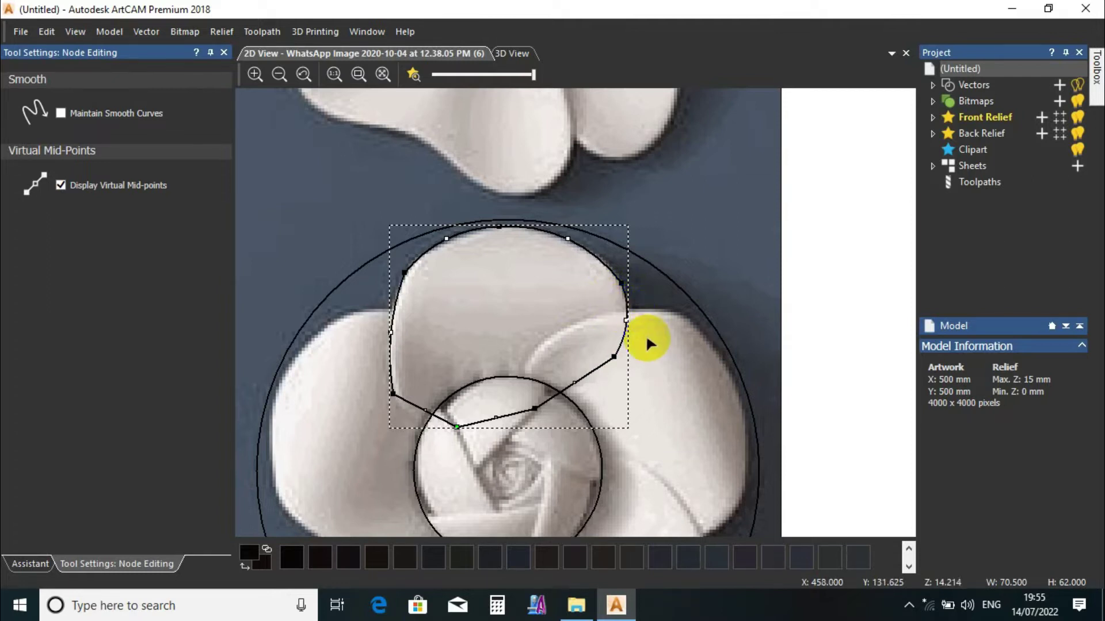
{"action": "left_click", "coordinate": [632, 315]}
{"action": "scroll", "coordinate": [647, 328], "scroll_direction": "down", "scroll_amount": 2}
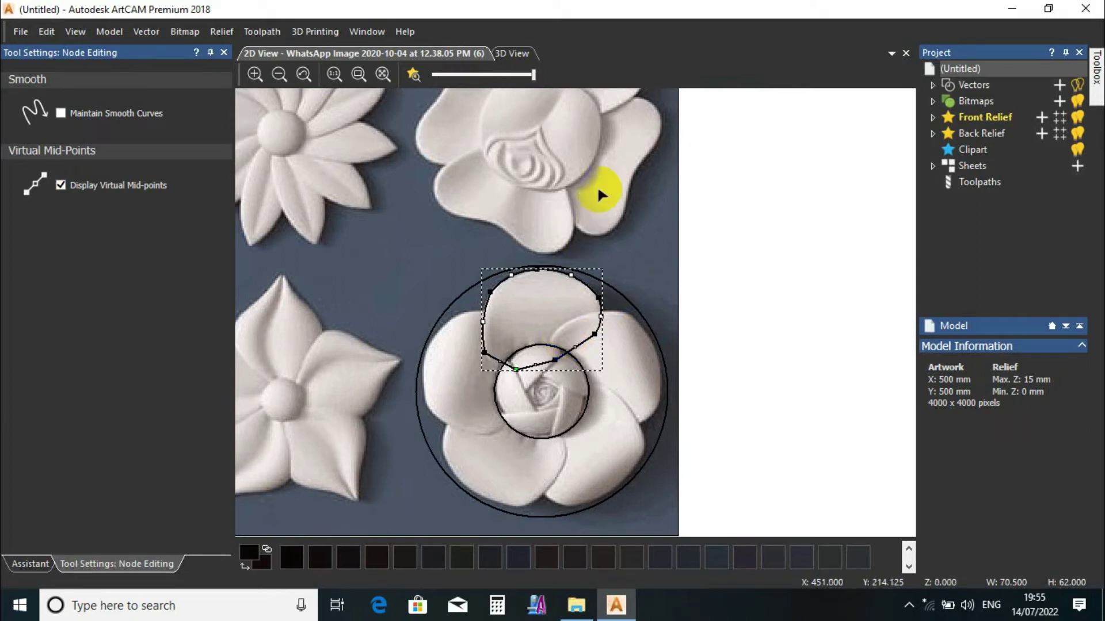
{"action": "scroll", "coordinate": [575, 325], "scroll_direction": "up", "scroll_amount": 2}
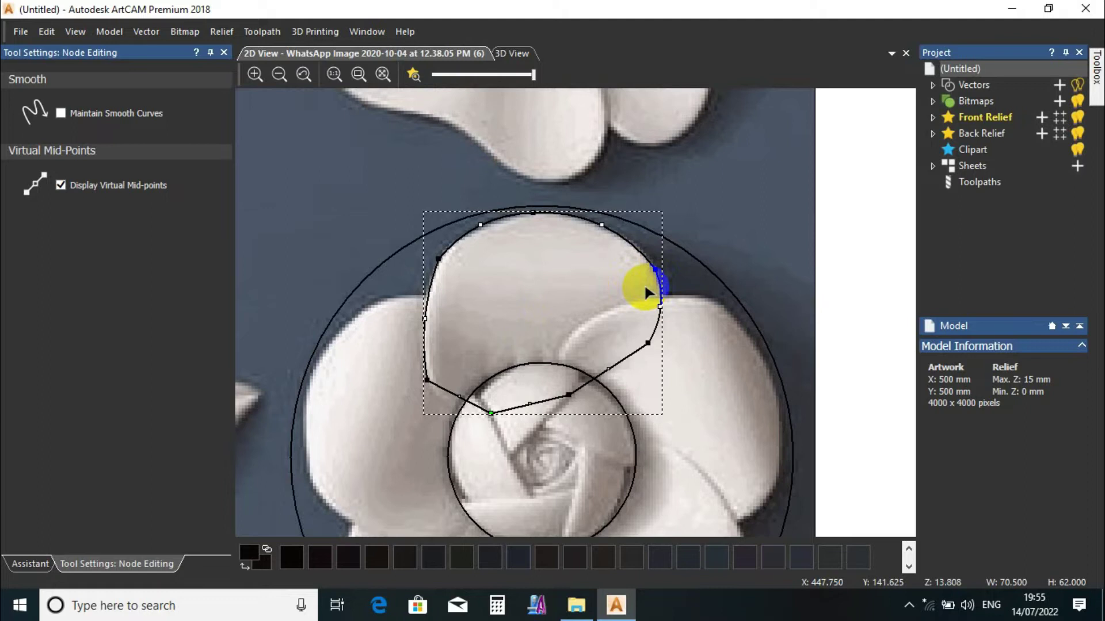
{"action": "left_click", "coordinate": [648, 343]}
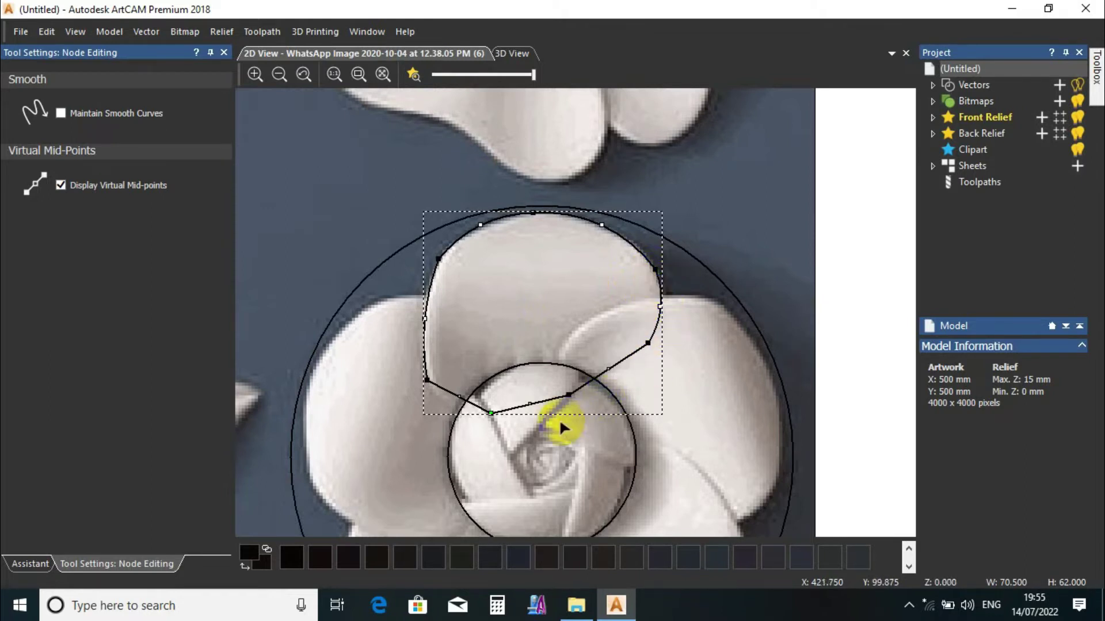
- Smooth the petal outline's lower-left corner node and move it slightly inwards towards the centre circle
{"action": "left_click", "coordinate": [438, 387]}
{"action": "left_click_drag", "start_coordinate": [424, 378], "coordinate": [425, 381]}
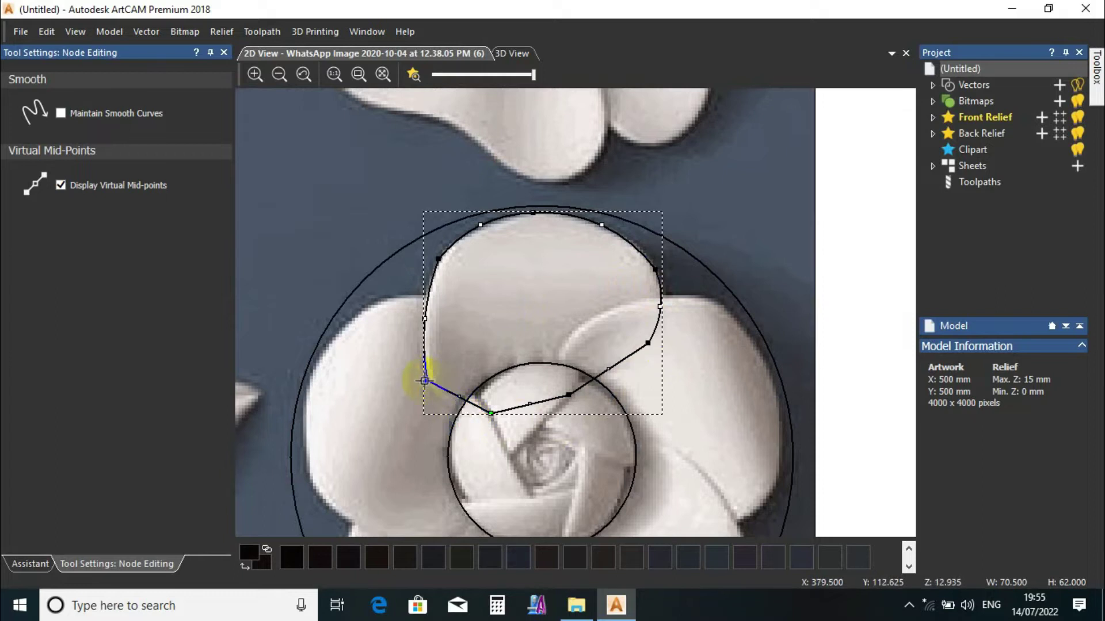
{"action": "key", "text": "s"}
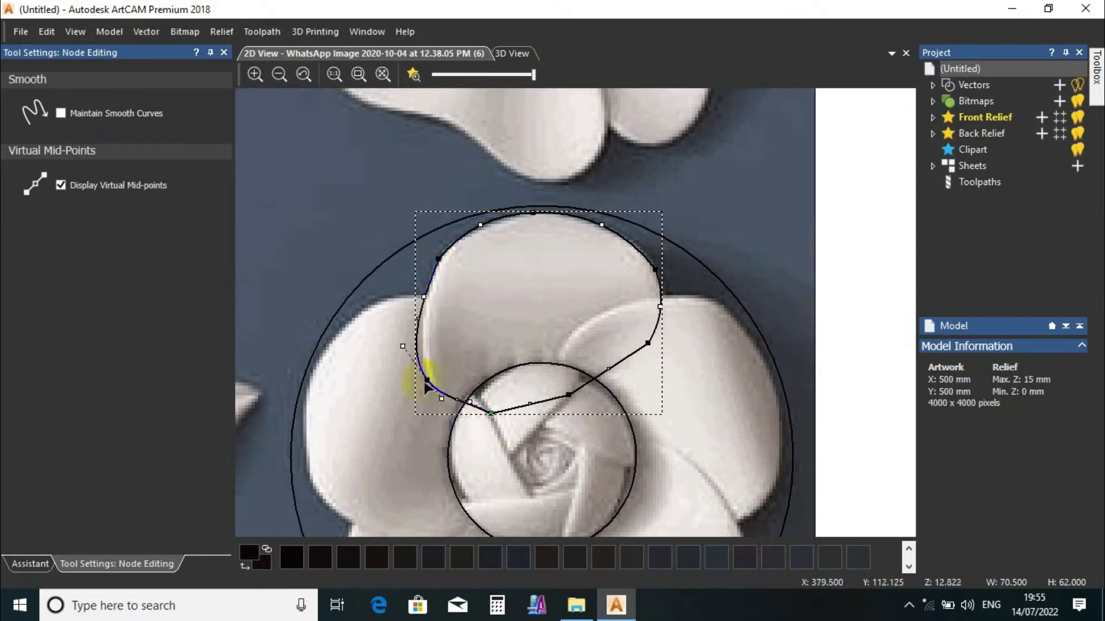
{"action": "left_click_drag", "start_coordinate": [426, 380], "coordinate": [436, 385]}
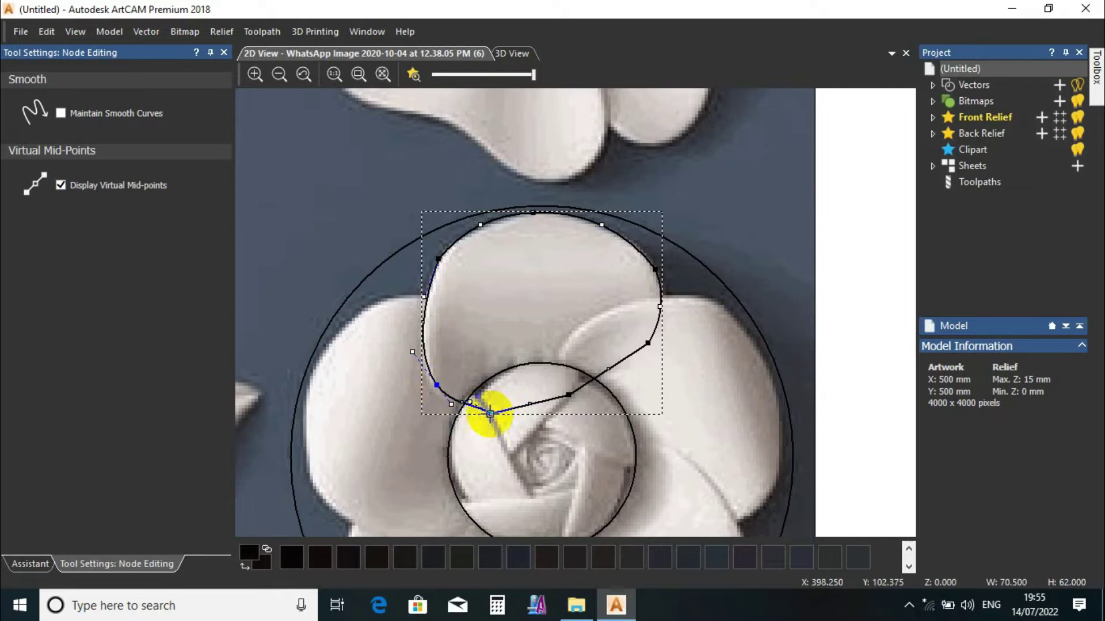
- Smooth the outline's bottom, lower-right and upper-right nodes, and shift the lower-right node slightly inwards
{"action": "key", "text": "s"}
{"action": "key", "text": "s"}
{"action": "key", "text": "s"}
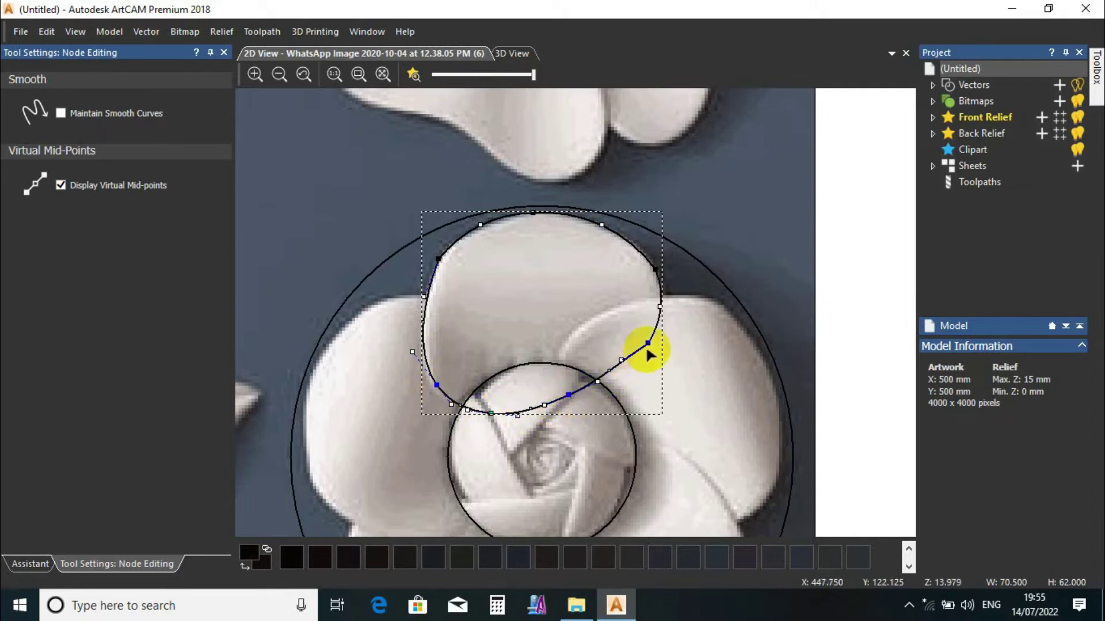
{"action": "left_click_drag", "start_coordinate": [648, 343], "coordinate": [639, 346]}
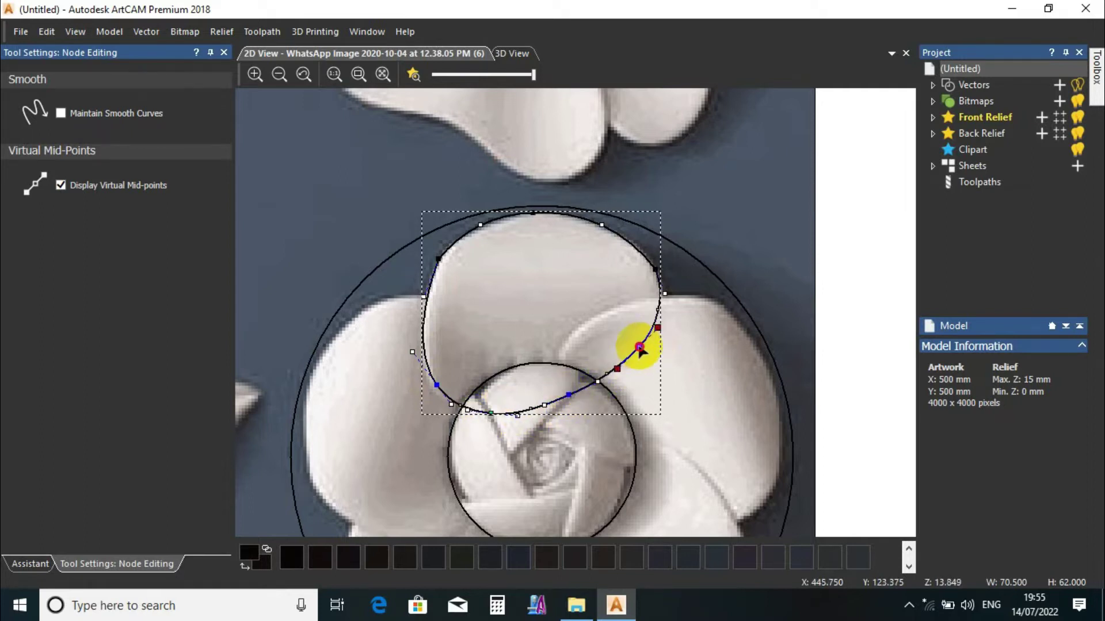
{"action": "key", "text": "s"}
- Examine the outline's upper-left corner node and the adjoining curves against the petal's edge at close range
{"action": "scroll", "coordinate": [580, 206], "scroll_direction": "up", "scroll_amount": 1}
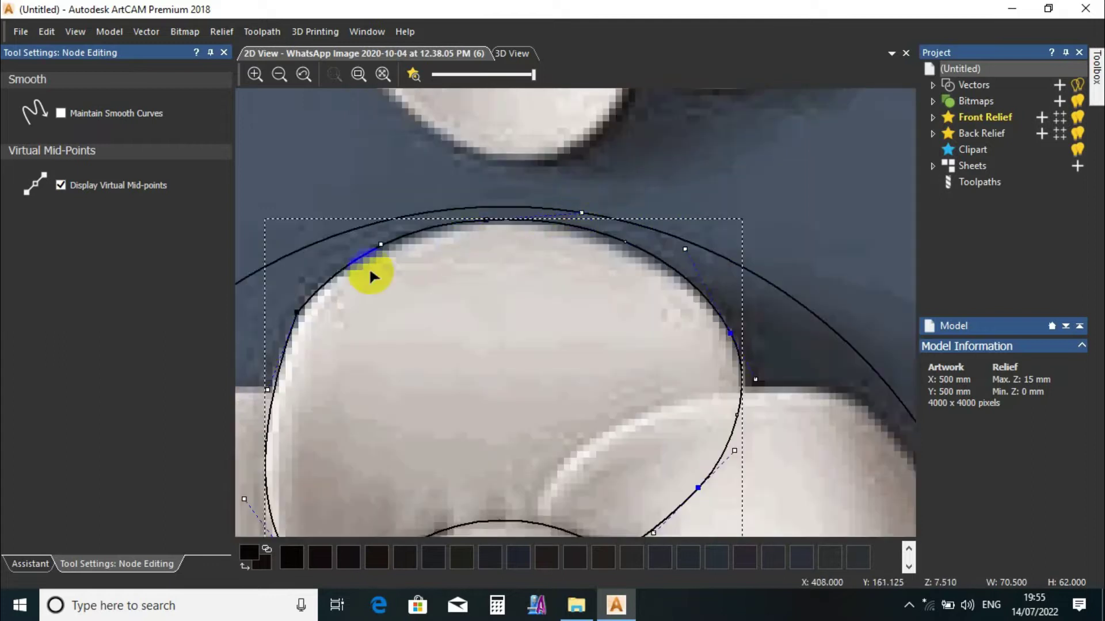
{"action": "scroll", "coordinate": [305, 310], "scroll_direction": "up", "scroll_amount": 3}
{"action": "left_click", "coordinate": [326, 302]}
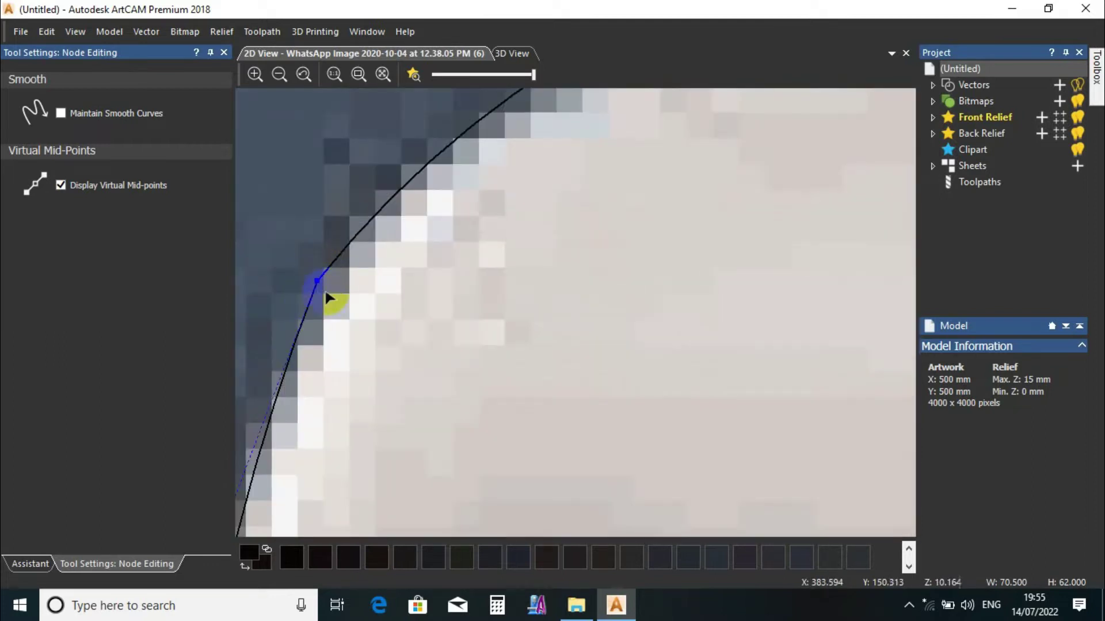
{"action": "left_click", "coordinate": [311, 300]}
{"action": "scroll", "coordinate": [423, 252], "scroll_direction": "down", "scroll_amount": 4}
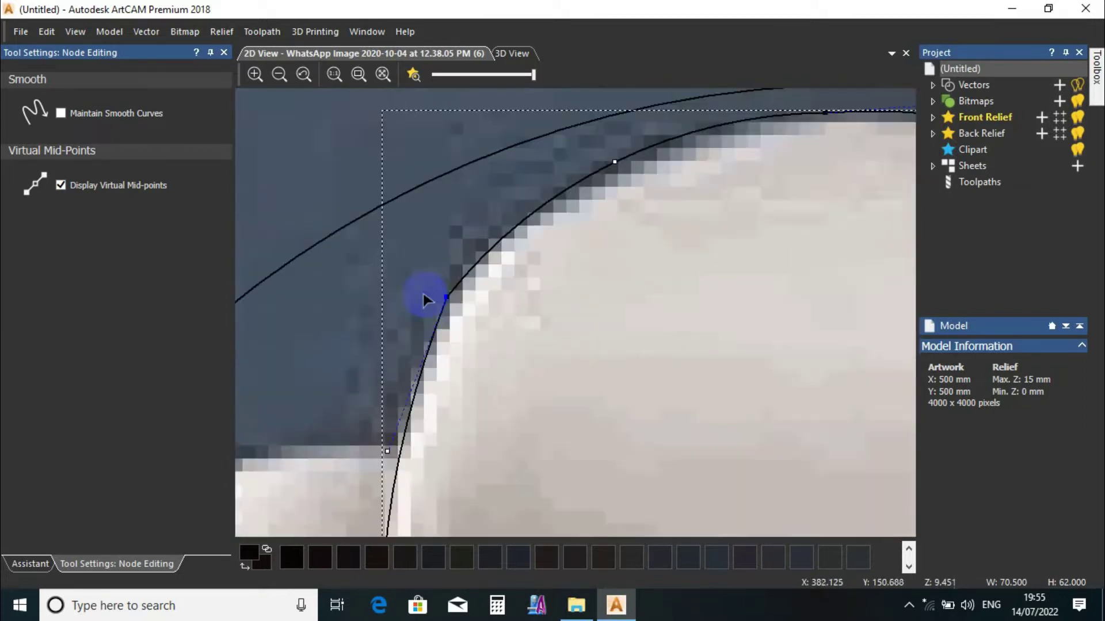
{"action": "left_click", "coordinate": [698, 211]}
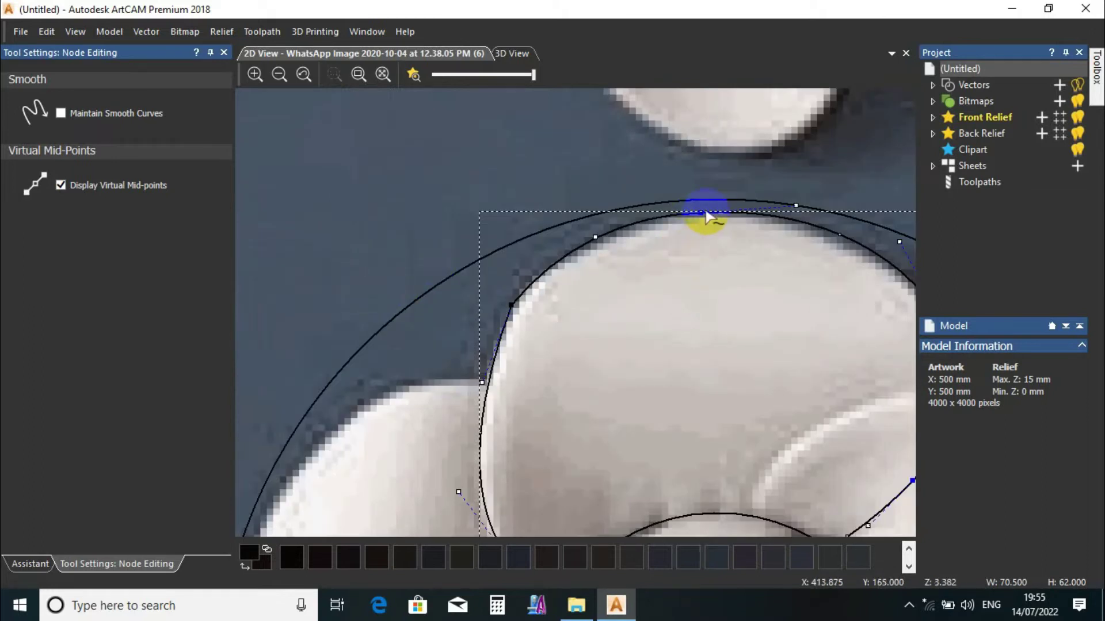
{"action": "scroll", "coordinate": [662, 265], "scroll_direction": "up", "scroll_amount": 1}
{"action": "scroll", "coordinate": [561, 357], "scroll_direction": "down", "scroll_amount": 2}
{"action": "left_click", "coordinate": [448, 356]}
{"action": "scroll", "coordinate": [455, 373], "scroll_direction": "up", "scroll_amount": 2}
{"action": "left_click", "coordinate": [471, 308]}
{"action": "left_click", "coordinate": [481, 370]}
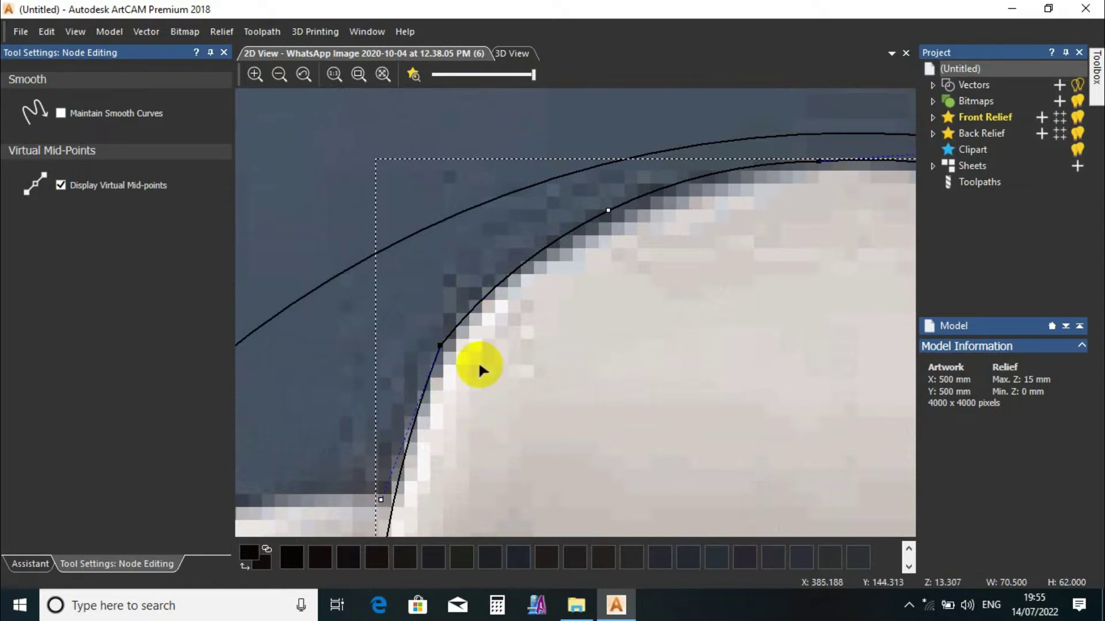
- Smooth the petal outline's upper-left corner node
{"action": "left_click", "coordinate": [441, 366]}
{"action": "left_click", "coordinate": [607, 407]}
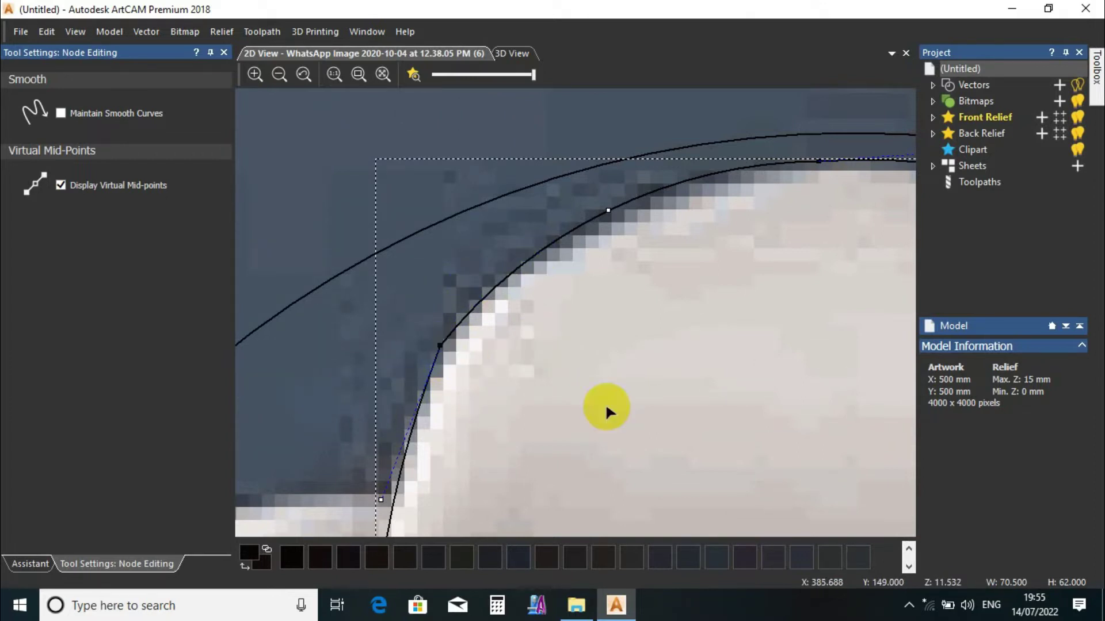
{"action": "left_click", "coordinate": [439, 363]}
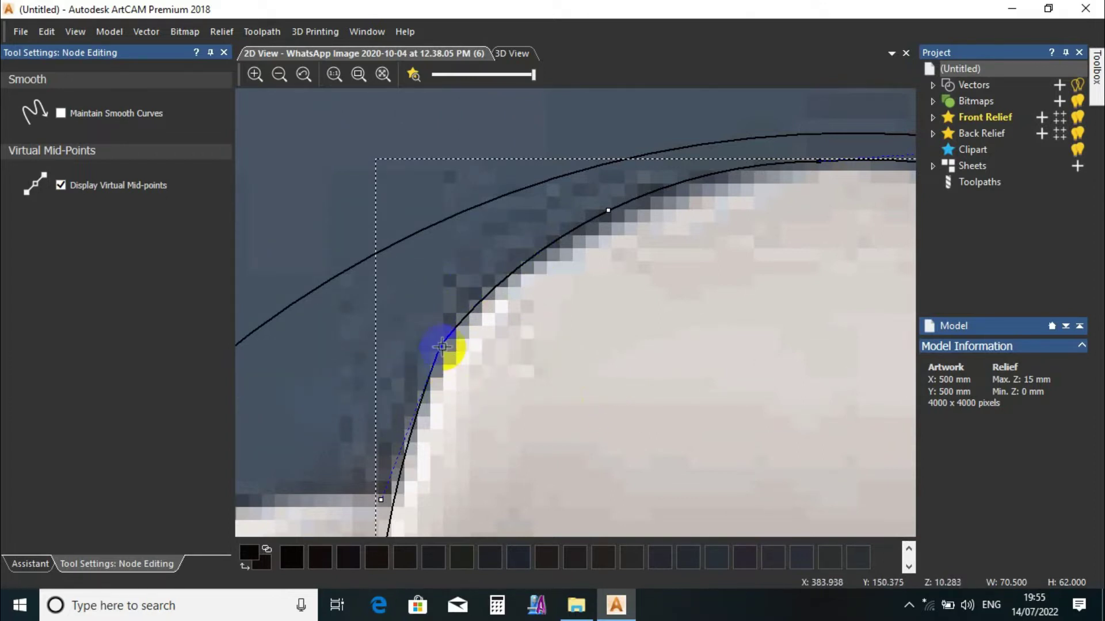
{"action": "right_click", "coordinate": [440, 346]}
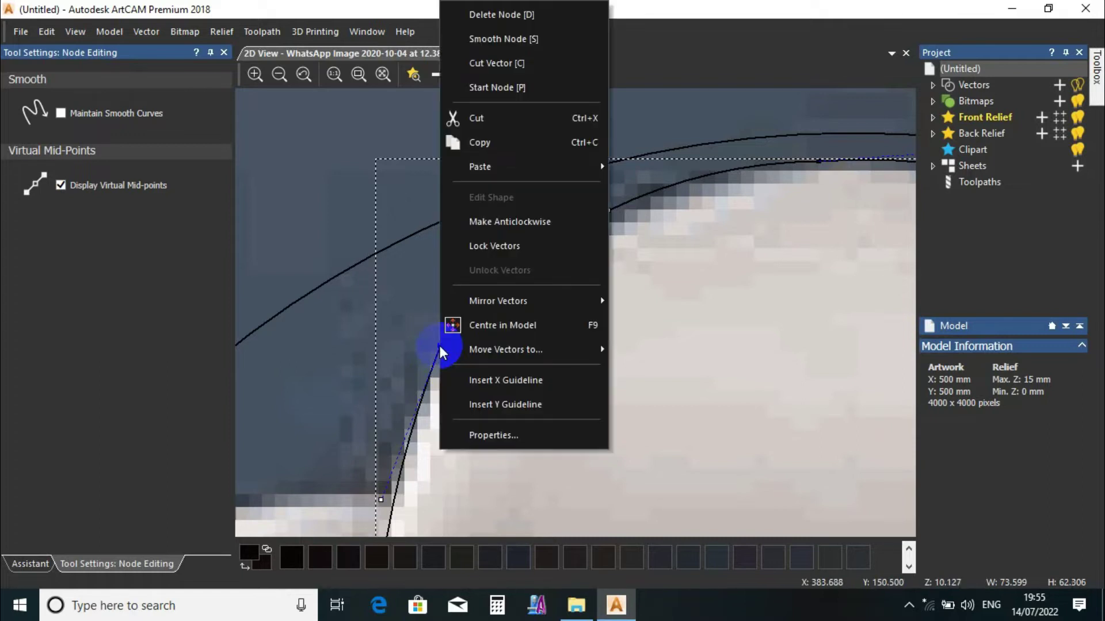
{"action": "left_click", "coordinate": [550, 39]}
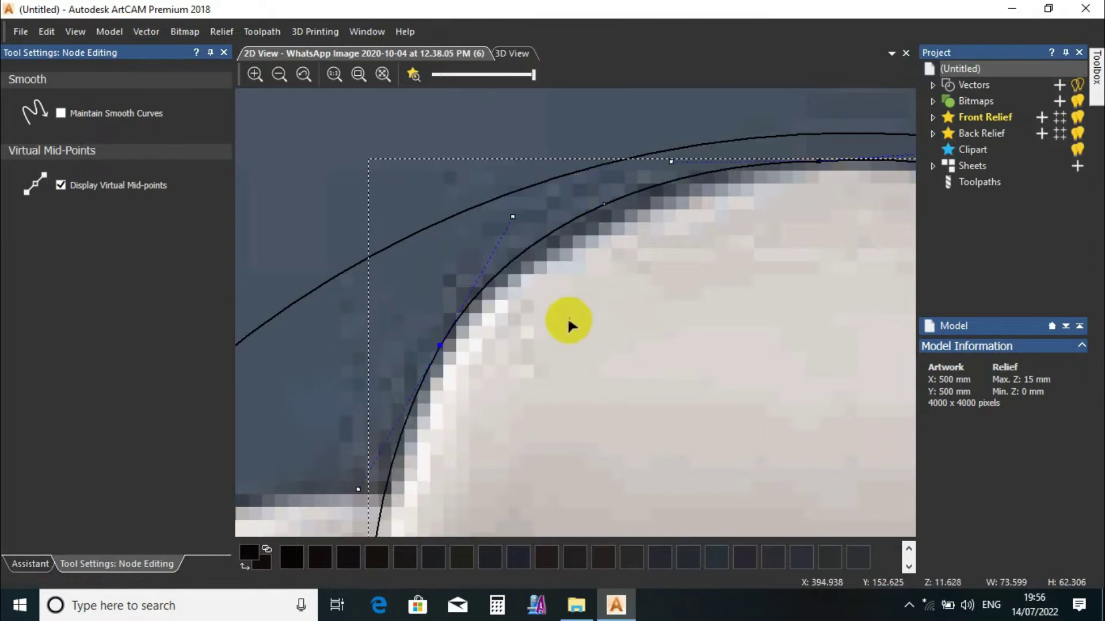
- Examine the smoothed outline against the whole petal's edge and finish node editing
{"action": "scroll", "coordinate": [630, 300], "scroll_direction": "down", "scroll_amount": 5}
{"action": "scroll", "coordinate": [641, 247], "scroll_direction": "up", "scroll_amount": 3}
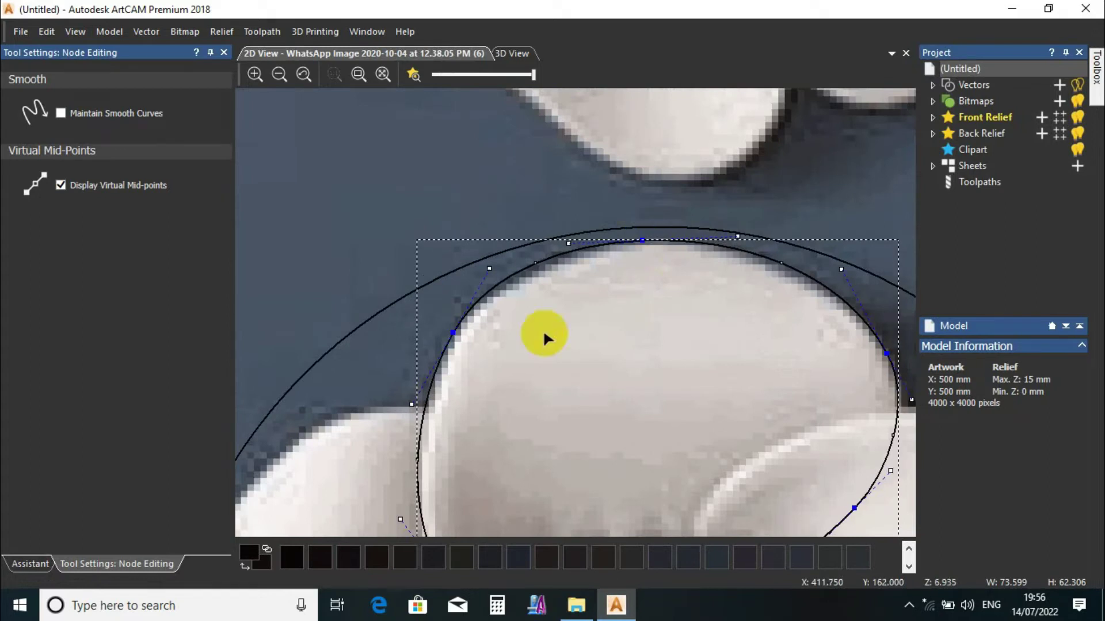
{"action": "left_click_drag", "start_coordinate": [453, 333], "coordinate": [456, 337]}
{"action": "scroll", "coordinate": [653, 352], "scroll_direction": "down", "scroll_amount": 3}
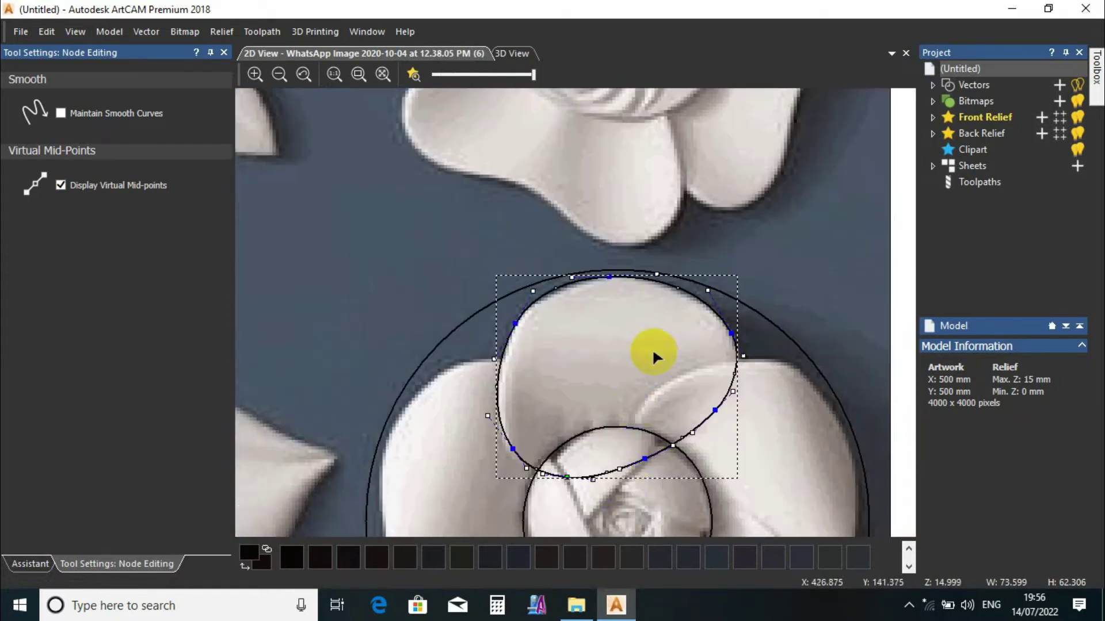
{"action": "scroll", "coordinate": [589, 485], "scroll_direction": "up", "scroll_amount": 2}
{"action": "scroll", "coordinate": [614, 370], "scroll_direction": "down", "scroll_amount": 2}
{"action": "scroll", "coordinate": [671, 229], "scroll_direction": "up", "scroll_amount": 2}
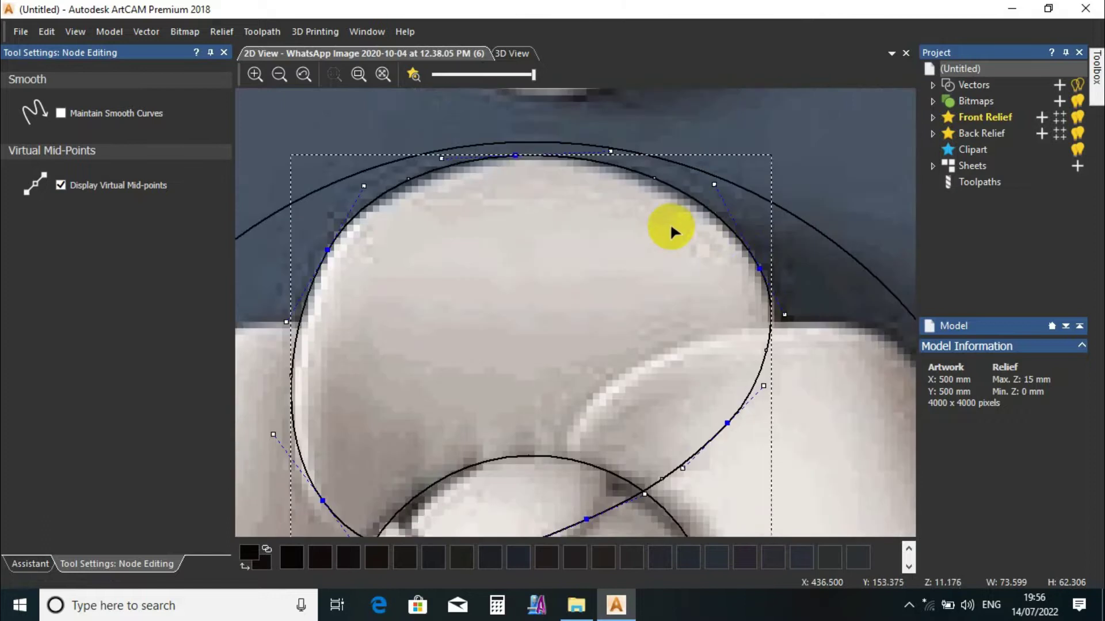
{"action": "left_click", "coordinate": [757, 269]}
{"action": "scroll", "coordinate": [613, 343], "scroll_direction": "down", "scroll_amount": 2}
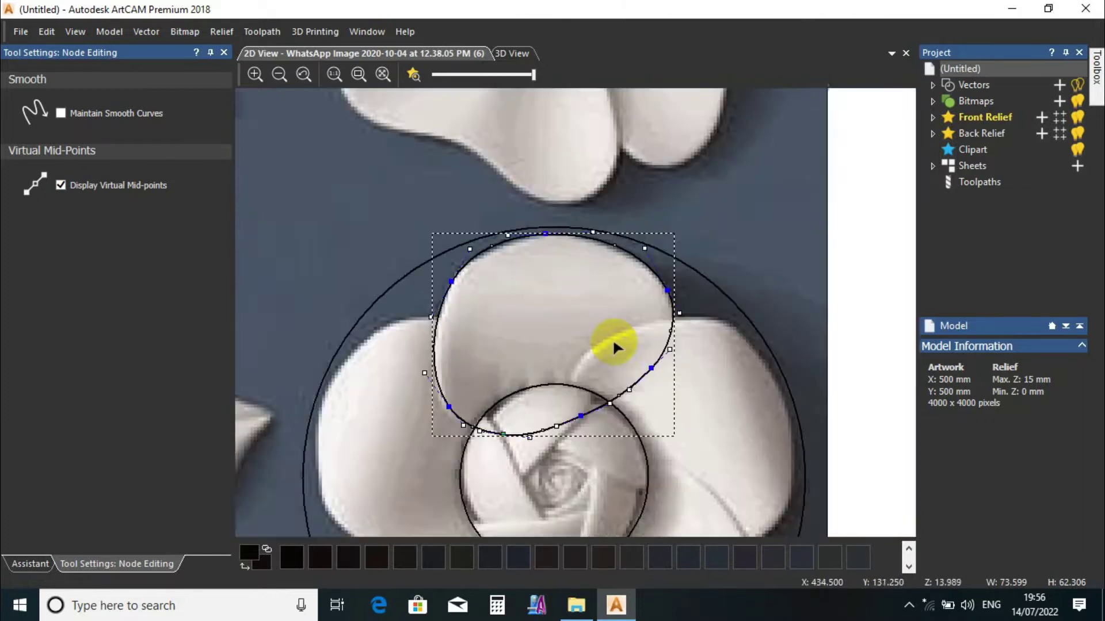
{"action": "left_click", "coordinate": [225, 87]}
{"action": "left_click", "coordinate": [224, 53]}
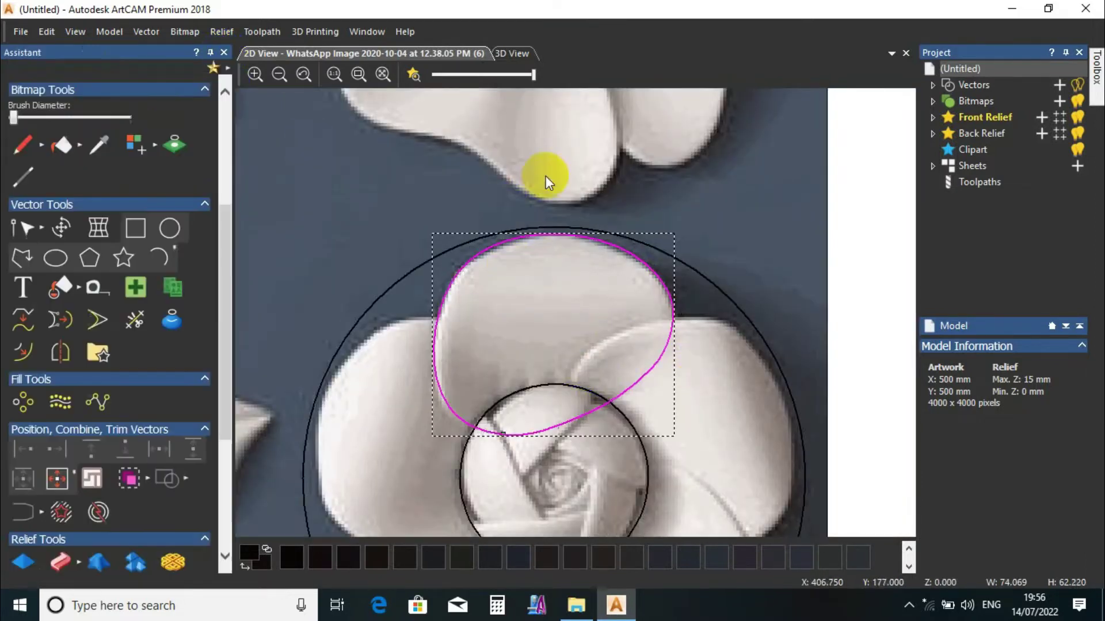
- Display the vectors in the 3D view and inspect the petal outline over the ring base
{"action": "left_click", "coordinate": [512, 53]}
{"action": "left_click", "coordinate": [565, 74]}
{"action": "scroll", "coordinate": [763, 484], "scroll_direction": "up", "scroll_amount": 4}
{"action": "scroll", "coordinate": [595, 255], "scroll_direction": "up", "scroll_amount": 3}
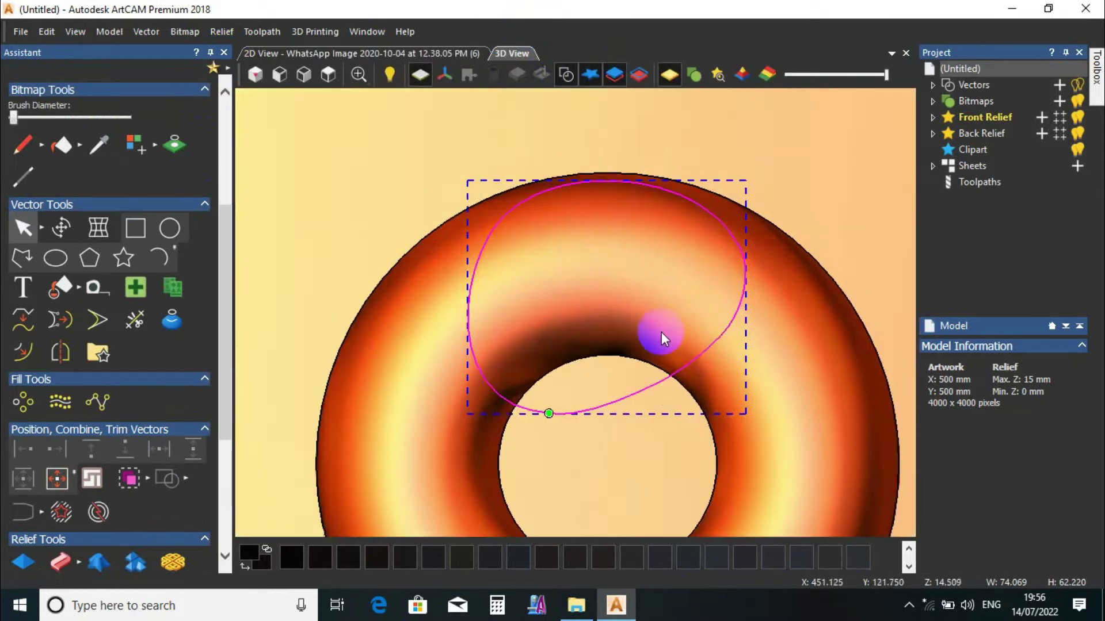
{"action": "scroll", "coordinate": [661, 332], "scroll_direction": "down", "scroll_amount": 2}
{"action": "scroll", "coordinate": [666, 437], "scroll_direction": "up", "scroll_amount": 3}
{"action": "scroll", "coordinate": [586, 340], "scroll_direction": "down", "scroll_amount": 3}
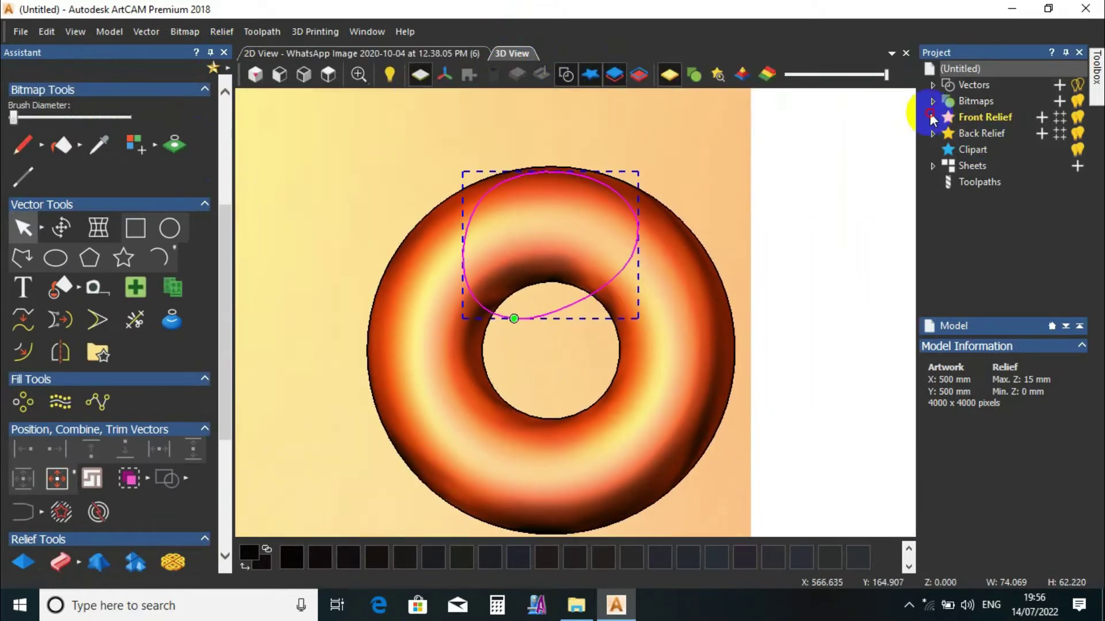
- Add a new relief layer to the Front Relief and hide the layer containing the ring
{"action": "left_click", "coordinate": [932, 117]}
{"action": "left_click", "coordinate": [1043, 118]}
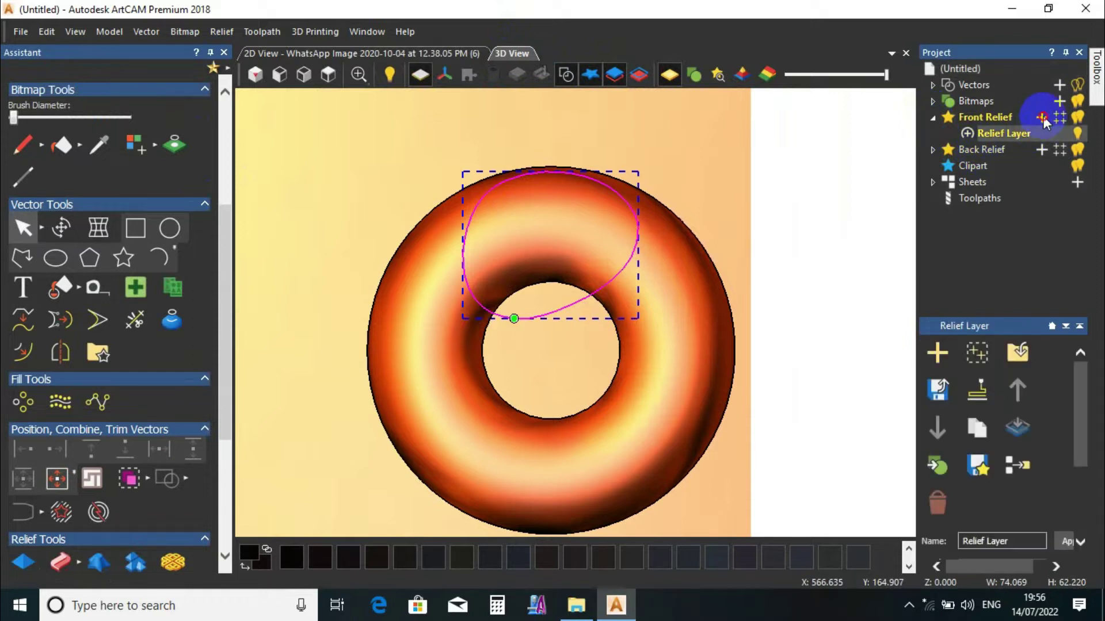
{"action": "left_click", "coordinate": [1013, 137]}
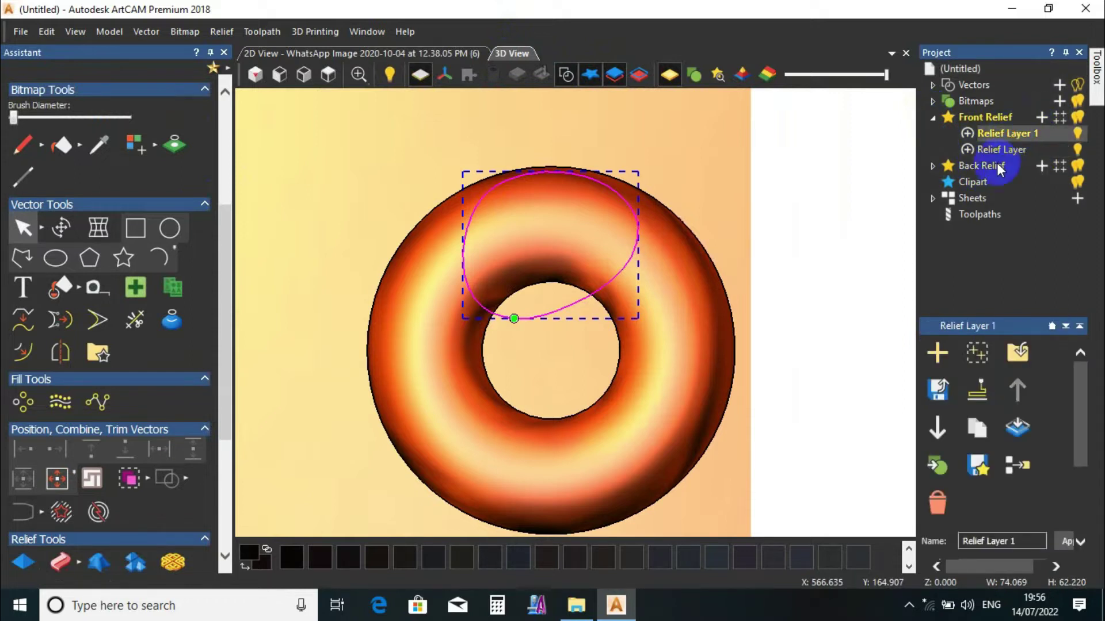
{"action": "left_click", "coordinate": [1077, 149]}
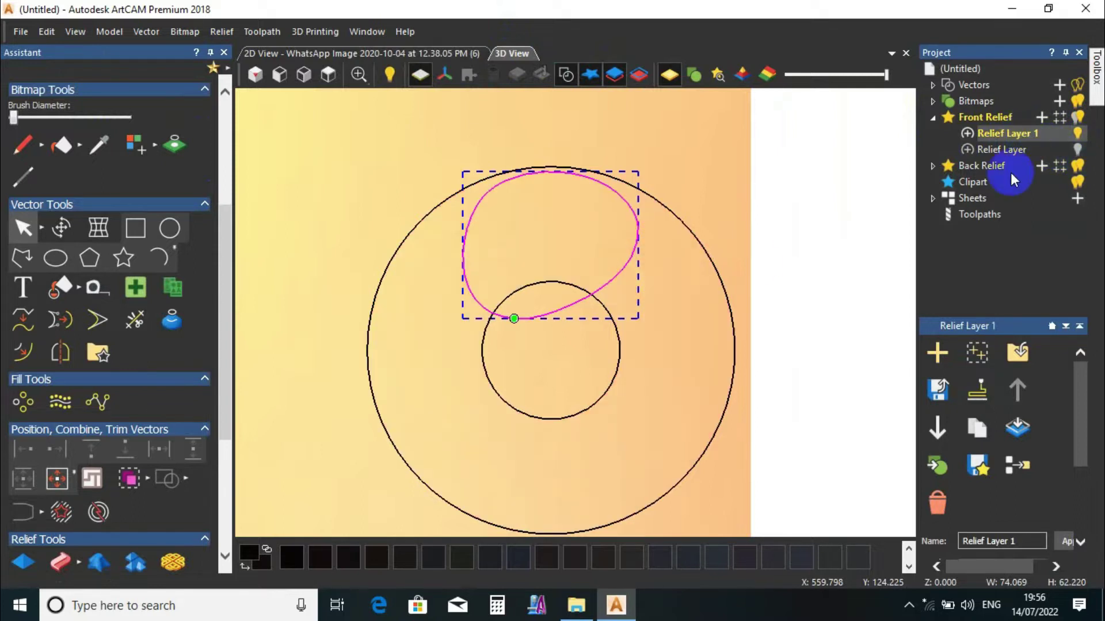
{"action": "scroll", "coordinate": [531, 346], "scroll_direction": "down", "scroll_amount": 1}
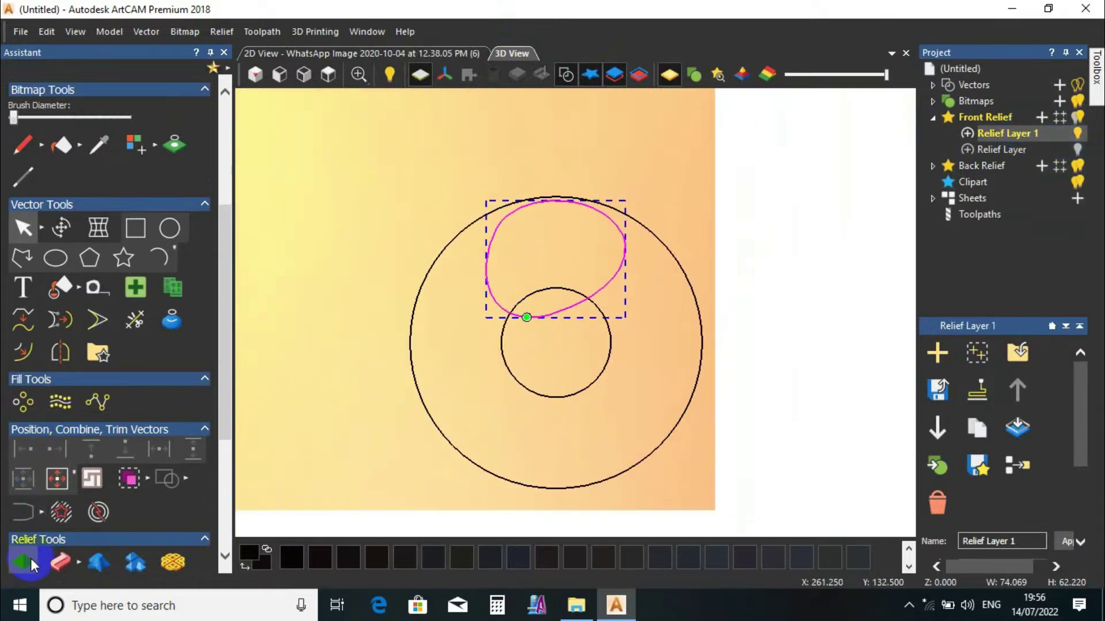
- Give the petal outline a round Shape Editor profile, scaled to a height of 5 mm
{"action": "double_click", "coordinate": [486, 297]}
{"action": "left_click", "coordinate": [43, 111]}
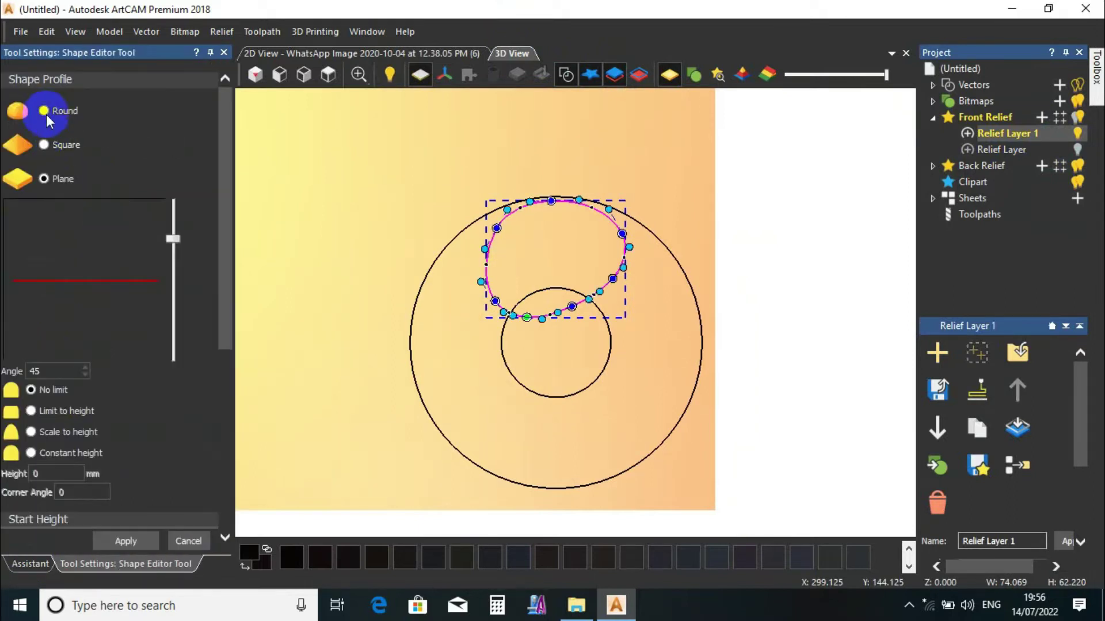
{"action": "scroll", "coordinate": [577, 277], "scroll_direction": "up", "scroll_amount": 2}
{"action": "left_click_drag", "start_coordinate": [223, 250], "coordinate": [225, 331]}
{"action": "left_click", "coordinate": [31, 284]}
{"action": "left_click", "coordinate": [48, 327]}
{"action": "key", "text": "BackSpace"}
{"action": "type", "text": "4"}
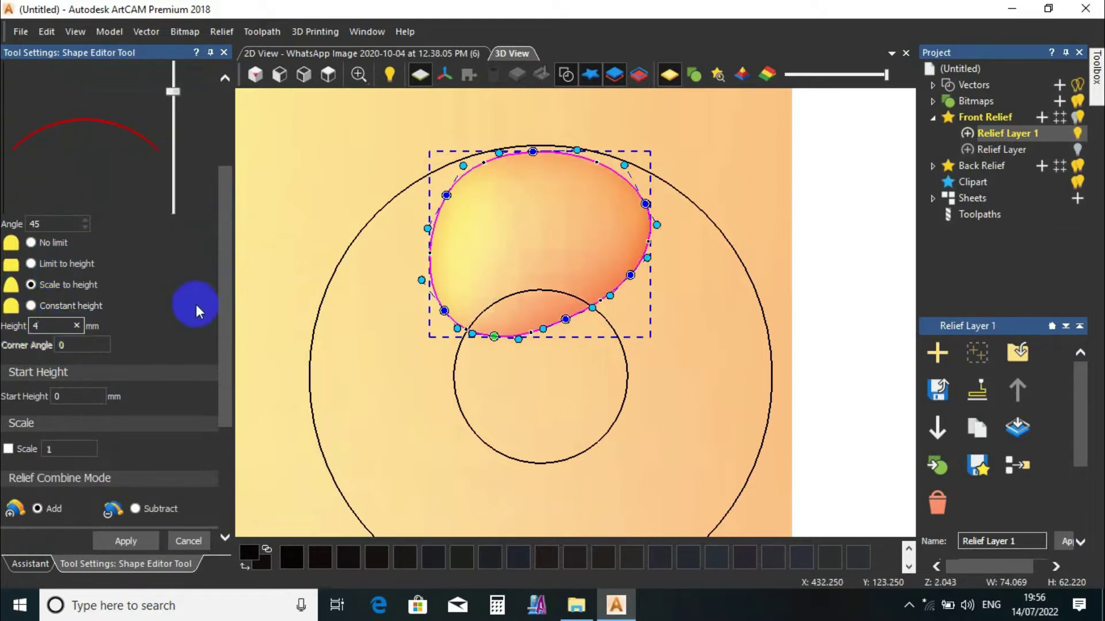
{"action": "double_click", "coordinate": [35, 325]}
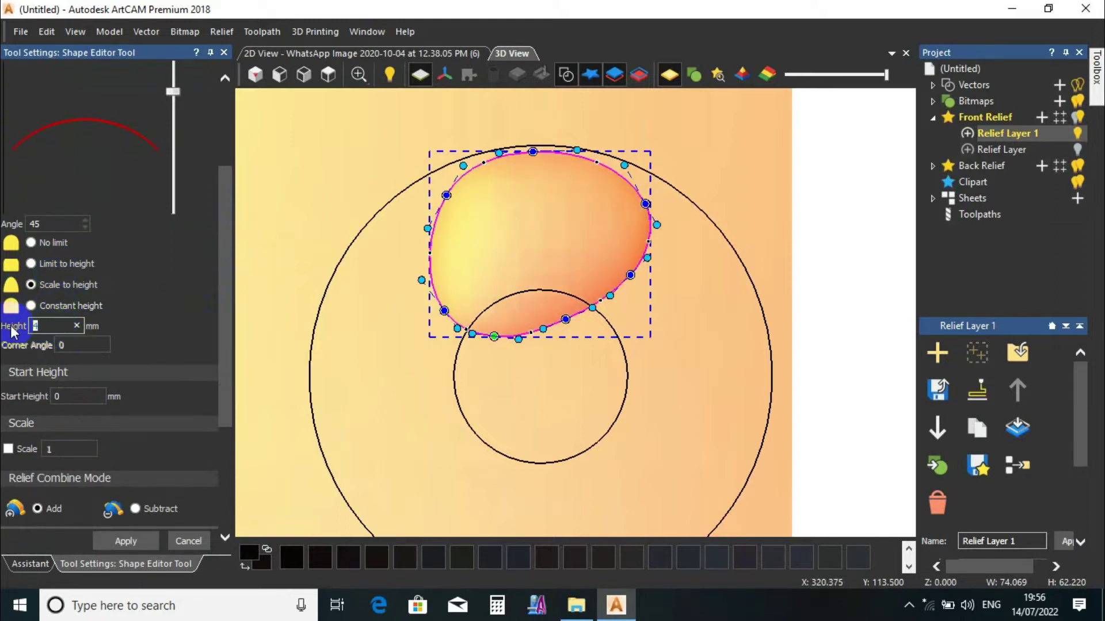
{"action": "type", "text": "5"}
- Set the petal profile's angle to 90 and hide the vectors to inspect the domed relief
{"action": "double_click", "coordinate": [15, 227]}
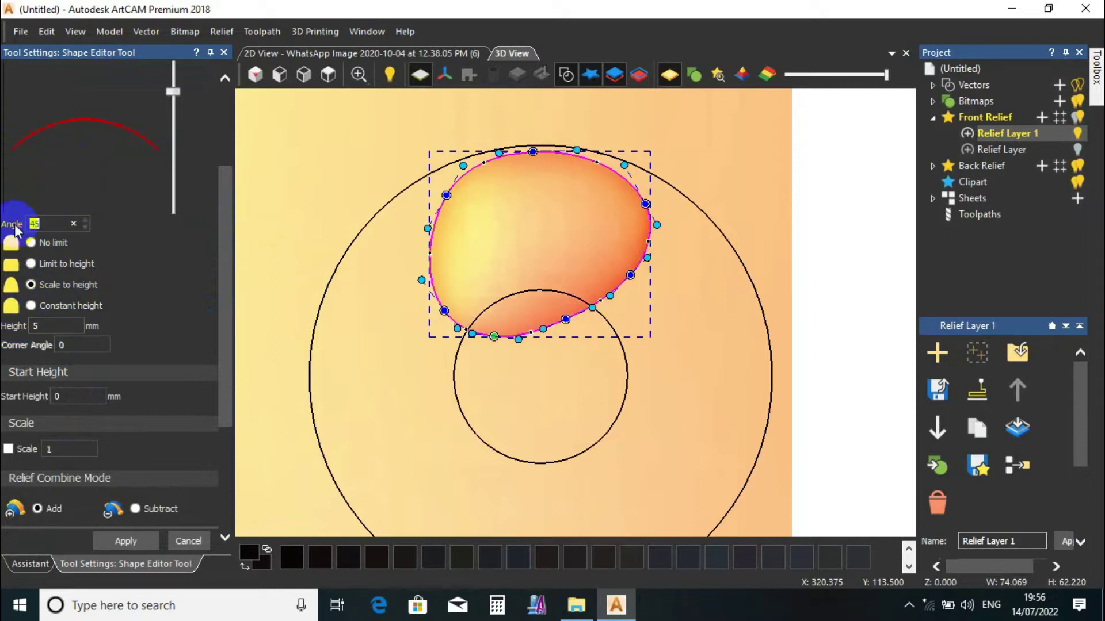
{"action": "type", "text": "90"}
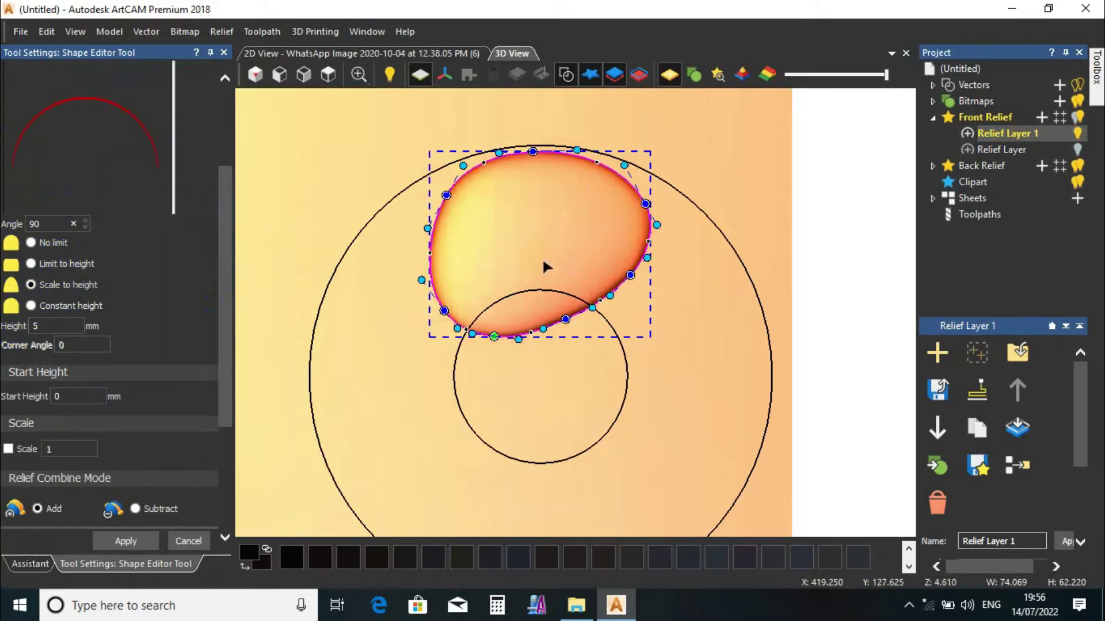
{"action": "scroll", "coordinate": [542, 257], "scroll_direction": "up", "scroll_amount": 1}
{"action": "scroll", "coordinate": [563, 274], "scroll_direction": "down", "scroll_amount": 1}
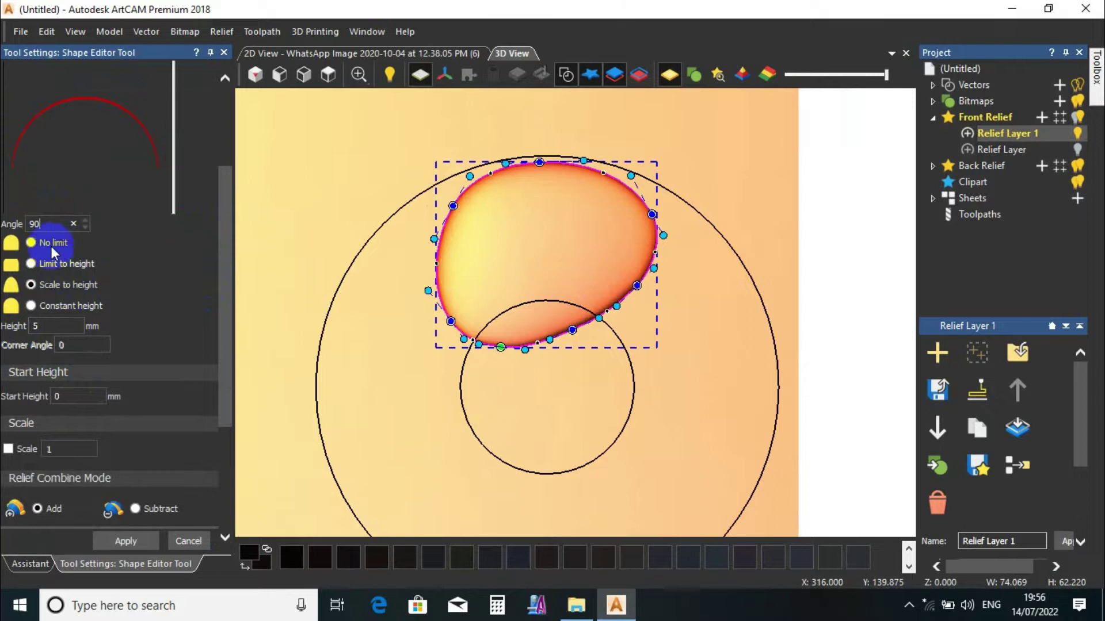
{"action": "scroll", "coordinate": [520, 255], "scroll_direction": "up", "scroll_amount": 1}
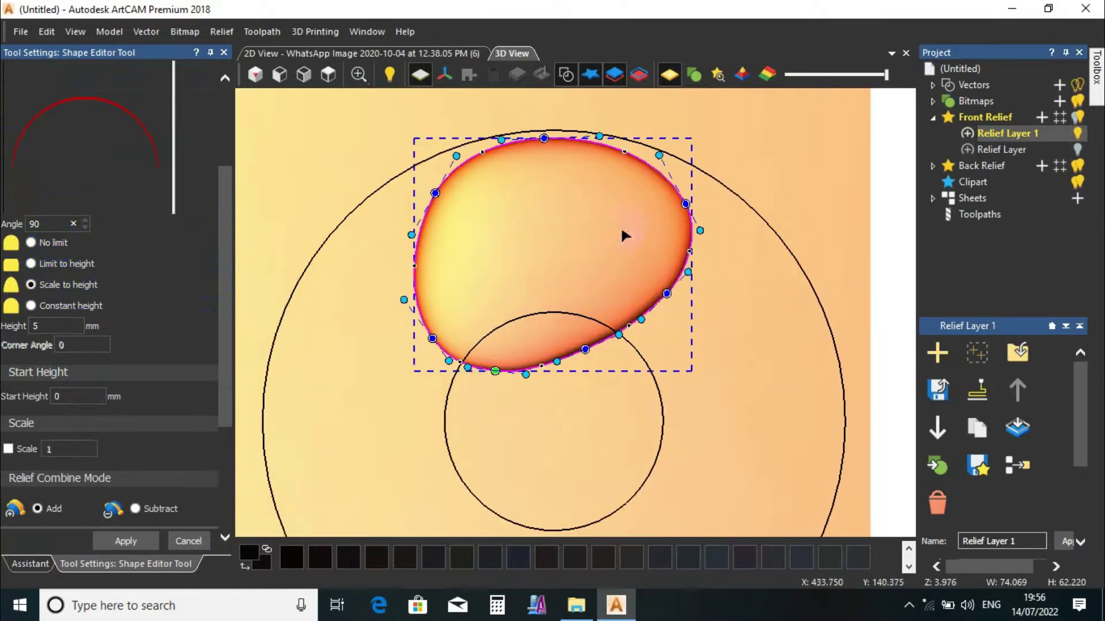
{"action": "left_click", "coordinate": [566, 77]}
{"action": "scroll", "coordinate": [581, 315], "scroll_direction": "down", "scroll_amount": 1}
{"action": "left_click_drag", "start_coordinate": [585, 388], "coordinate": [591, 362]}
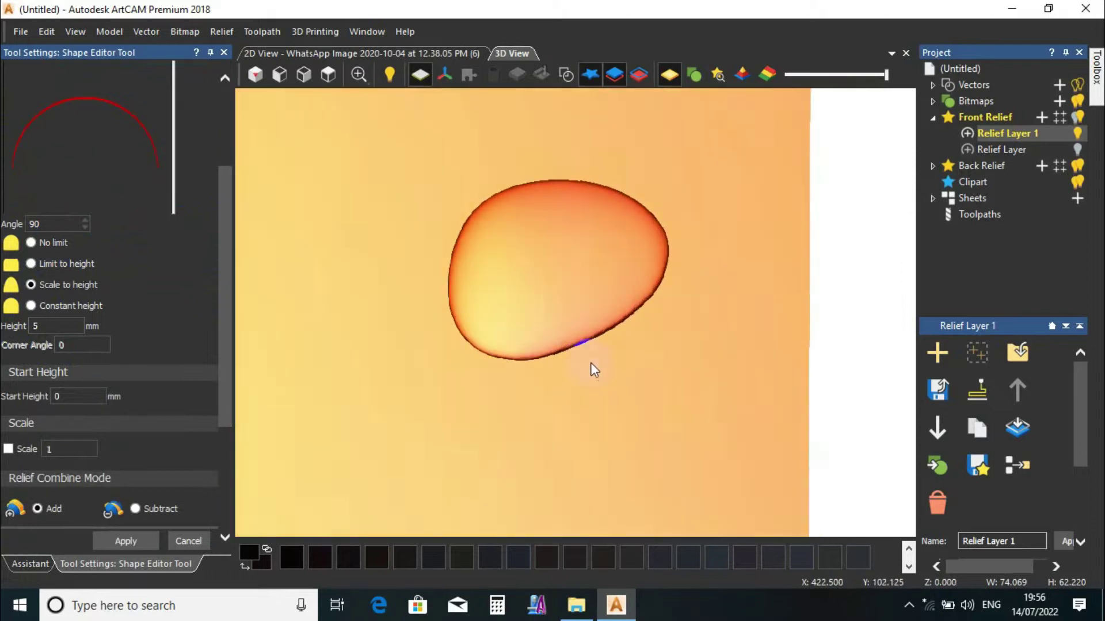
{"action": "scroll", "coordinate": [578, 253], "scroll_direction": "up", "scroll_amount": 2}
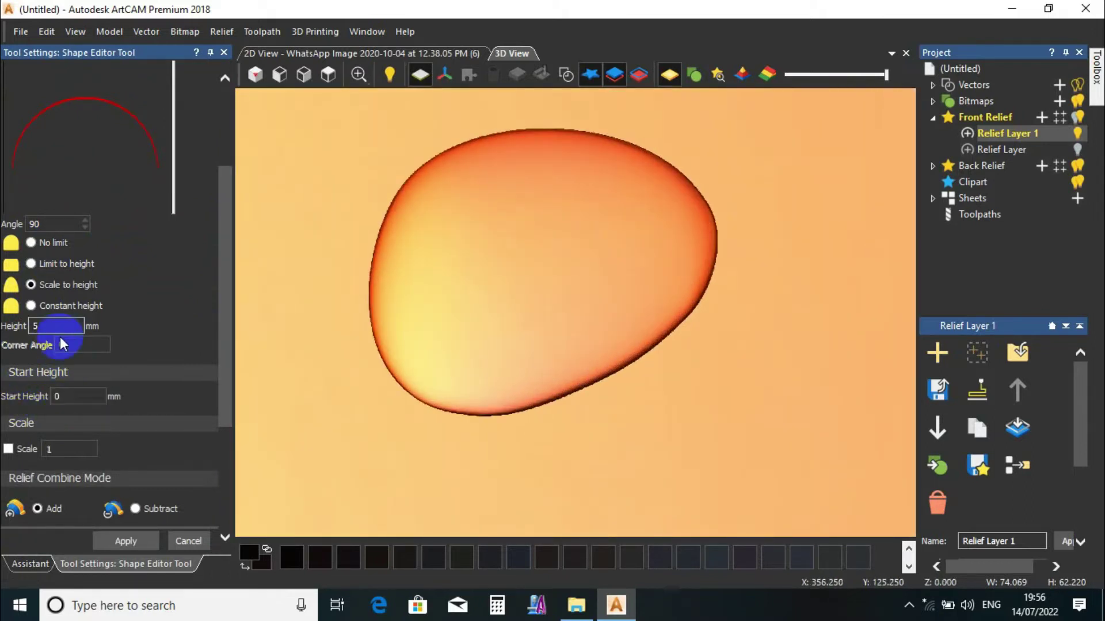
- Set the petal shape's start height to 1 mm and apply it to the new relief layer
{"action": "left_click", "coordinate": [38, 402]}
{"action": "type", "text": "1"}
{"action": "left_click_drag", "start_coordinate": [543, 299], "coordinate": [375, 474]}
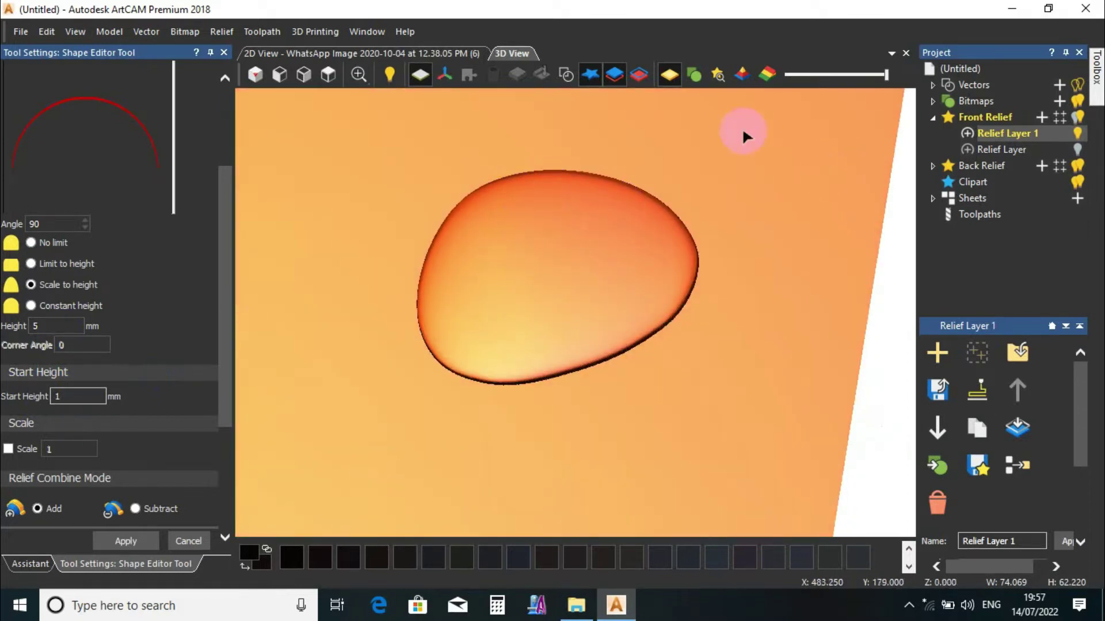
{"action": "left_click_drag", "start_coordinate": [512, 208], "coordinate": [403, 287]}
{"action": "left_click", "coordinate": [124, 541]}
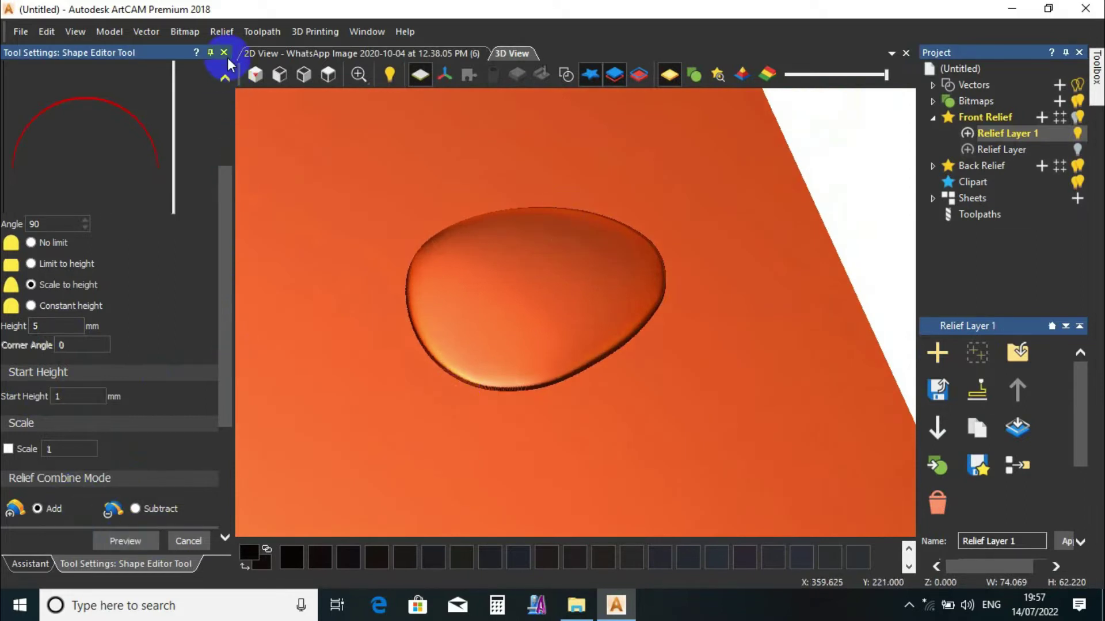
- Return to the top view and display the vectors over the petal relief
{"action": "left_click", "coordinate": [327, 74]}
{"action": "left_click", "coordinate": [567, 75]}
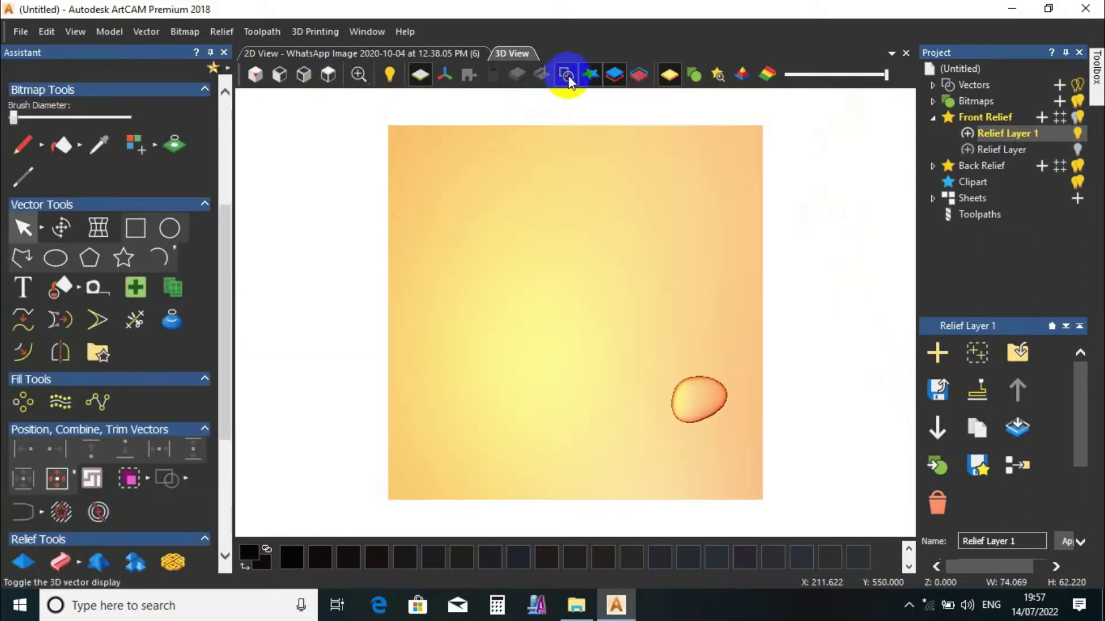
{"action": "scroll", "coordinate": [717, 426], "scroll_direction": "up", "scroll_amount": 6}
{"action": "scroll", "coordinate": [568, 327], "scroll_direction": "down", "scroll_amount": 2}
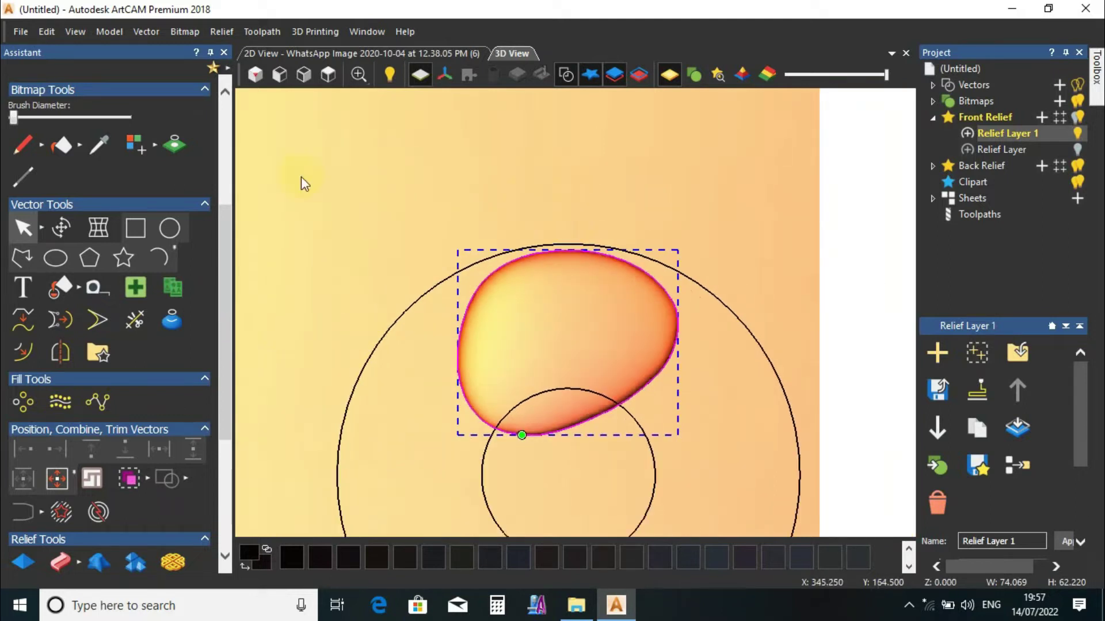
- Start a Fade Relief on the selected petal and examine its linear fade at 100% strength
{"action": "left_click_drag", "start_coordinate": [226, 280], "coordinate": [227, 370]}
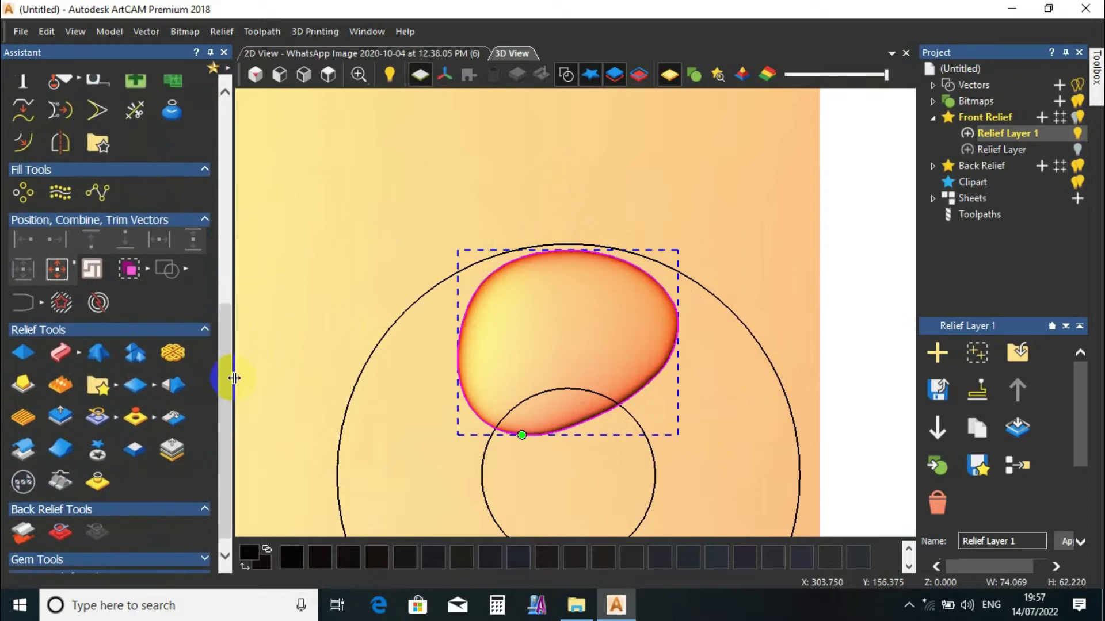
{"action": "left_click", "coordinate": [69, 452]}
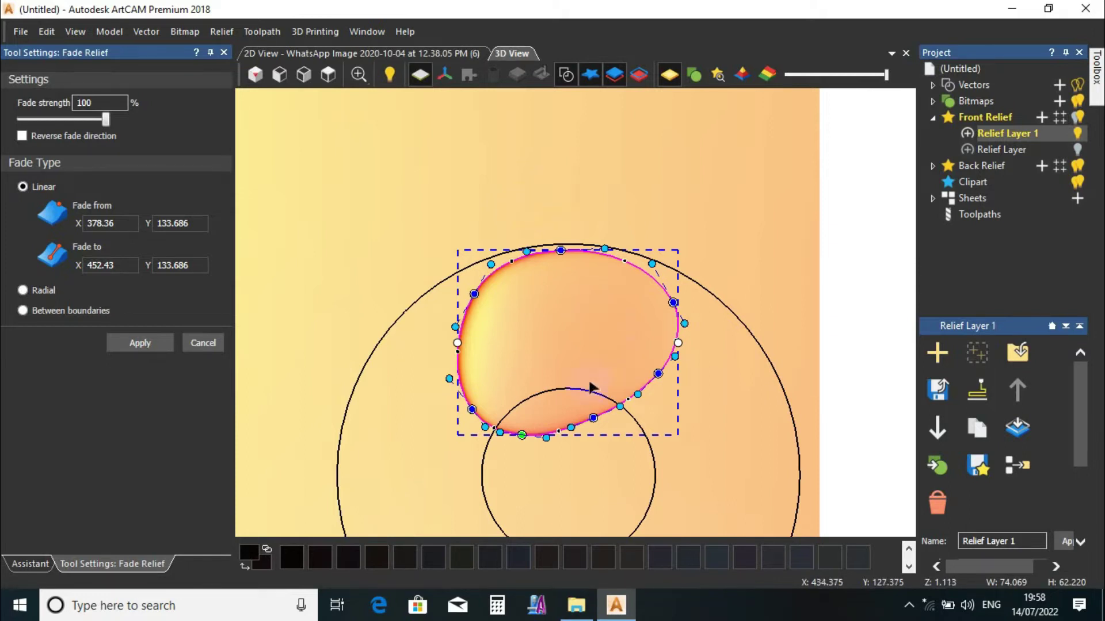
{"action": "scroll", "coordinate": [592, 387], "scroll_direction": "up", "scroll_amount": 2}
{"action": "scroll", "coordinate": [584, 461], "scroll_direction": "down", "scroll_amount": 3}
{"action": "left_click_drag", "start_coordinate": [584, 461], "coordinate": [581, 430]}
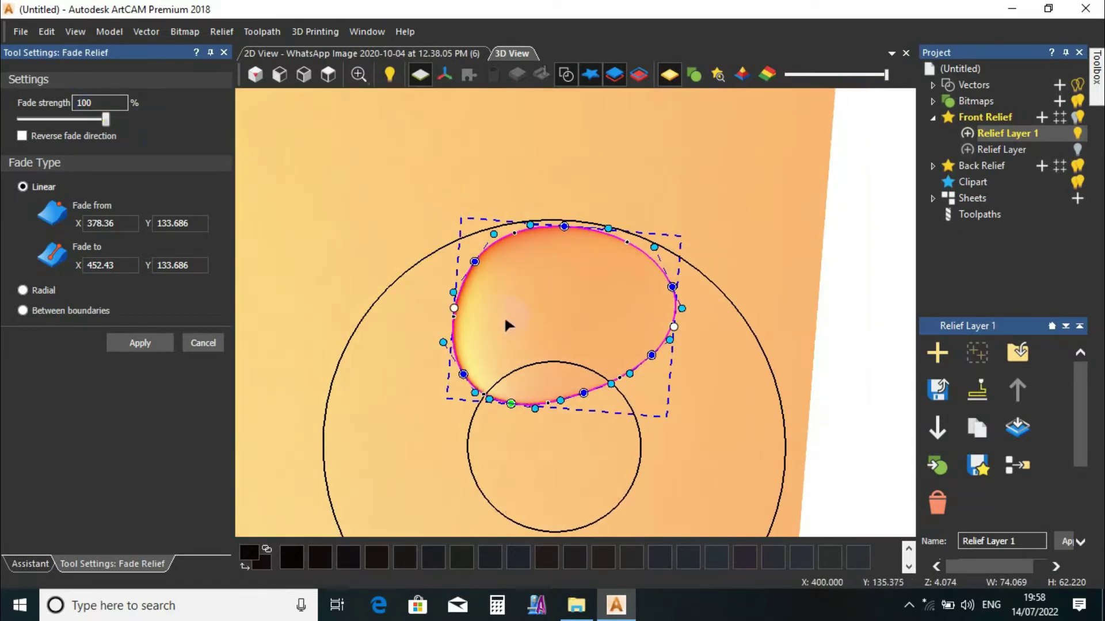
{"action": "scroll", "coordinate": [504, 316], "scroll_direction": "up", "scroll_amount": 2}
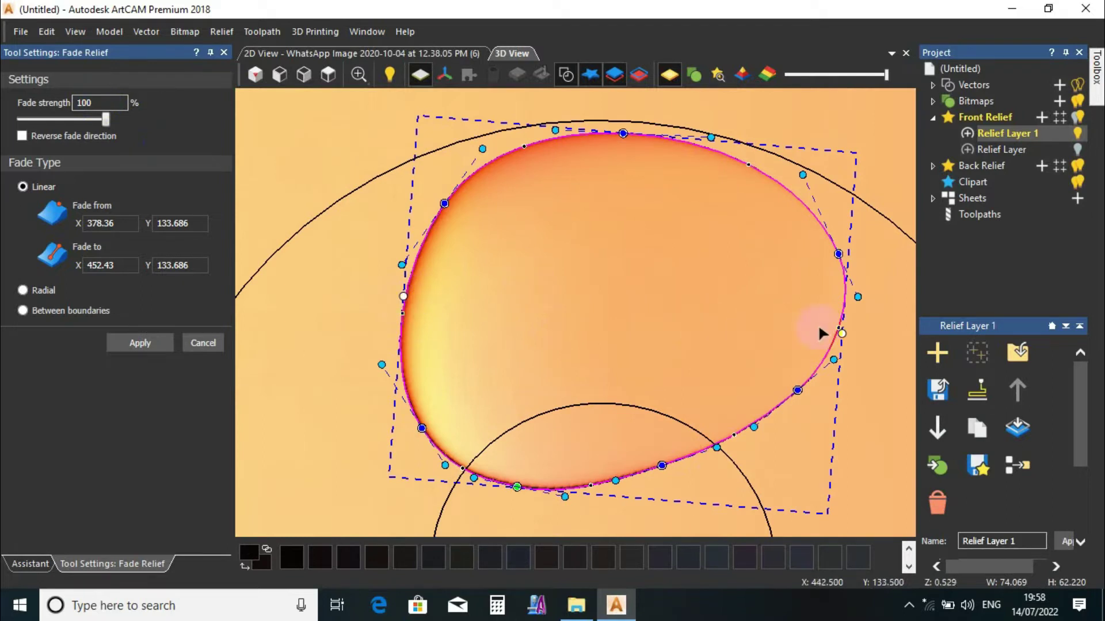
- Compare the fade direction with the reference petal, then reselect the outline and examine its edge beside the centre circle
{"action": "left_click", "coordinate": [380, 56]}
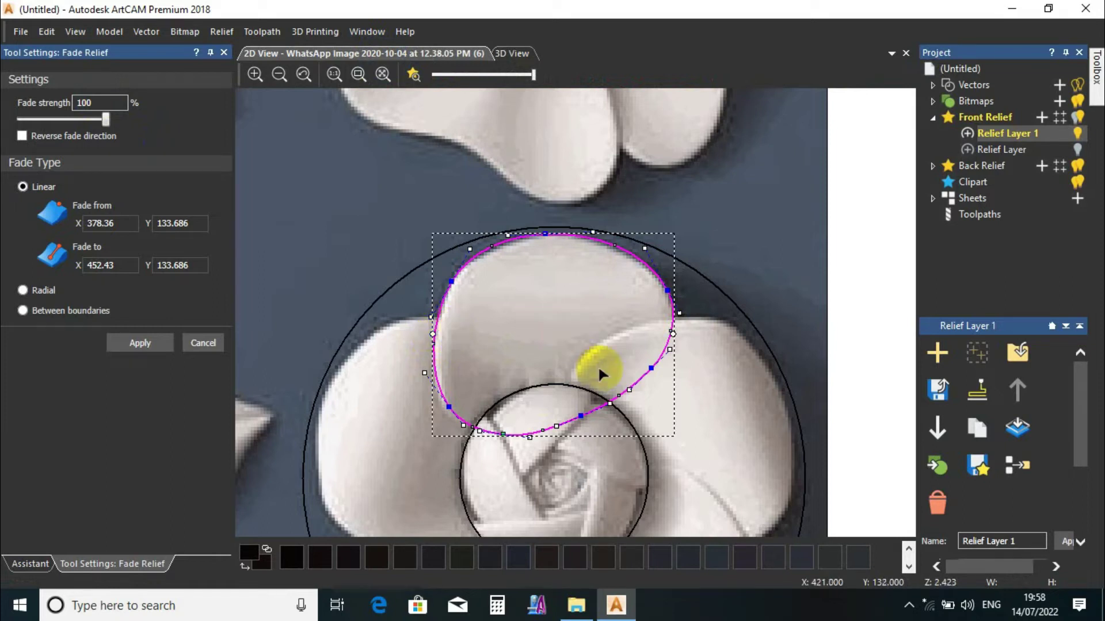
{"action": "left_click", "coordinate": [510, 55]}
{"action": "scroll", "coordinate": [571, 268], "scroll_direction": "down", "scroll_amount": 1}
{"action": "left_click_drag", "start_coordinate": [689, 426], "coordinate": [618, 478]}
{"action": "left_click", "coordinate": [392, 267]}
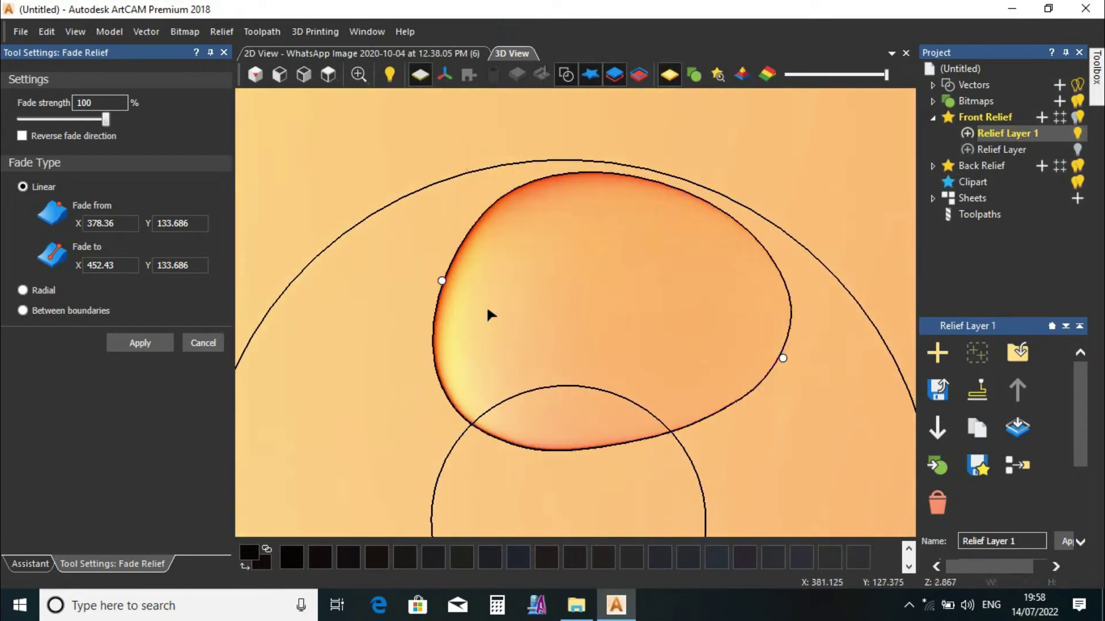
{"action": "left_click", "coordinate": [706, 425]}
{"action": "scroll", "coordinate": [703, 428], "scroll_direction": "up", "scroll_amount": 5}
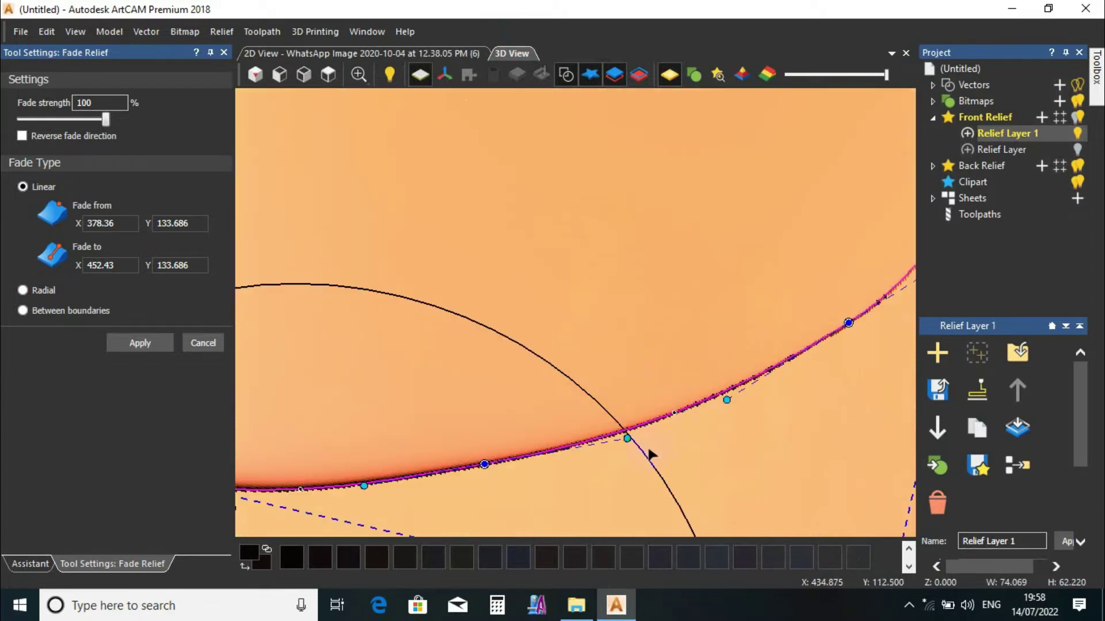
- Examine the petal's raised edge near the centre circle from several angles, with its outline deselected
{"action": "scroll", "coordinate": [650, 455], "scroll_direction": "down", "scroll_amount": 5}
{"action": "scroll", "coordinate": [447, 286], "scroll_direction": "up", "scroll_amount": 6}
{"action": "left_click_drag", "start_coordinate": [552, 302], "coordinate": [619, 240]}
{"action": "right_click_drag", "start_coordinate": [491, 259], "coordinate": [620, 387]}
{"action": "scroll", "coordinate": [813, 432], "scroll_direction": "up", "scroll_amount": 2}
{"action": "left_click_drag", "start_coordinate": [783, 374], "coordinate": [501, 348]}
{"action": "right_click_drag", "start_coordinate": [501, 348], "coordinate": [756, 475]}
{"action": "scroll", "coordinate": [628, 412], "scroll_direction": "up", "scroll_amount": 6}
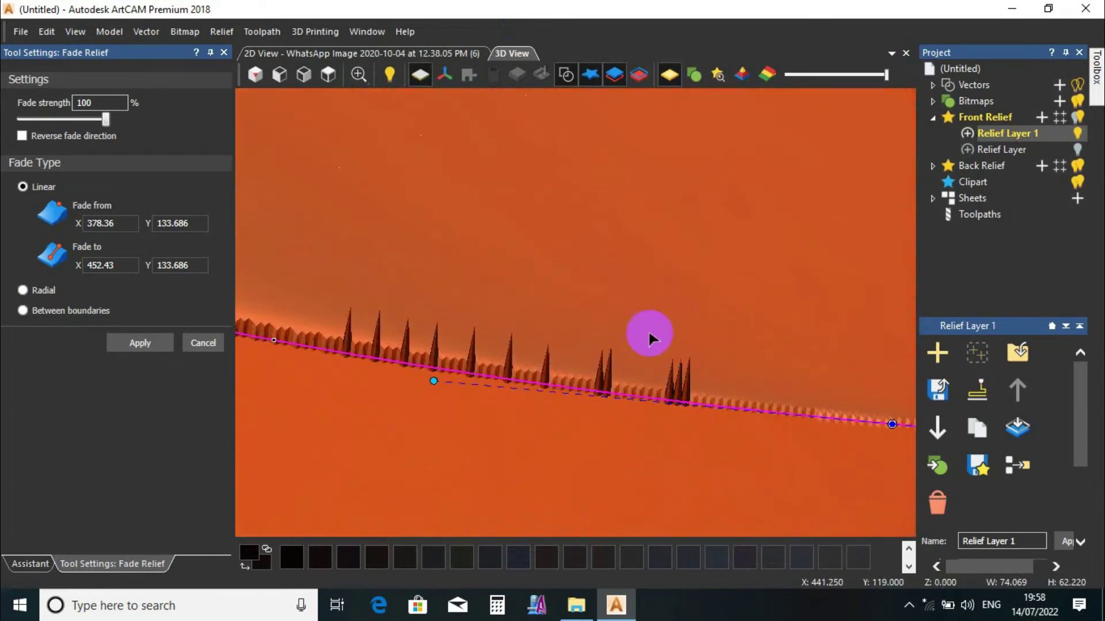
{"action": "scroll", "coordinate": [607, 330], "scroll_direction": "down", "scroll_amount": 3}
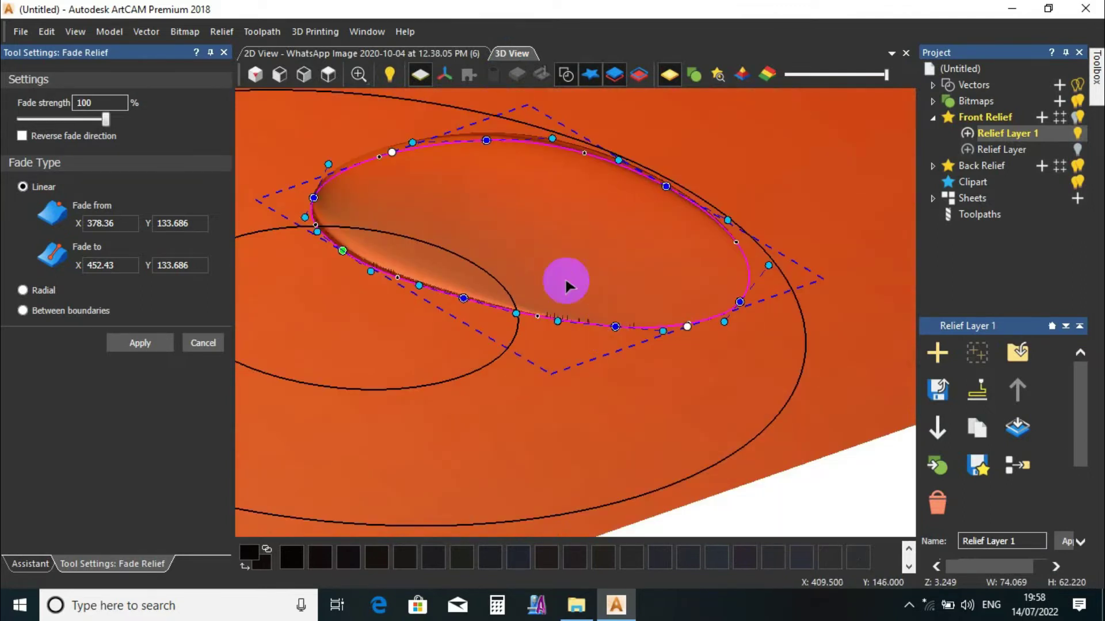
{"action": "left_click", "coordinate": [592, 352]}
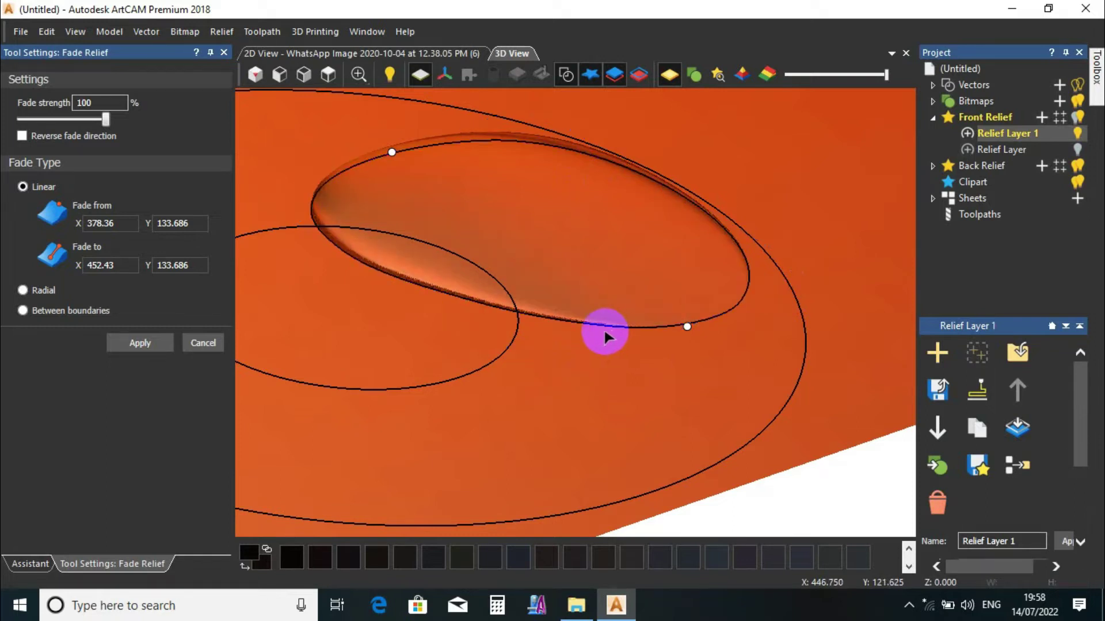
{"action": "scroll", "coordinate": [604, 331], "scroll_direction": "up", "scroll_amount": 3}
{"action": "scroll", "coordinate": [720, 332], "scroll_direction": "down", "scroll_amount": 3}
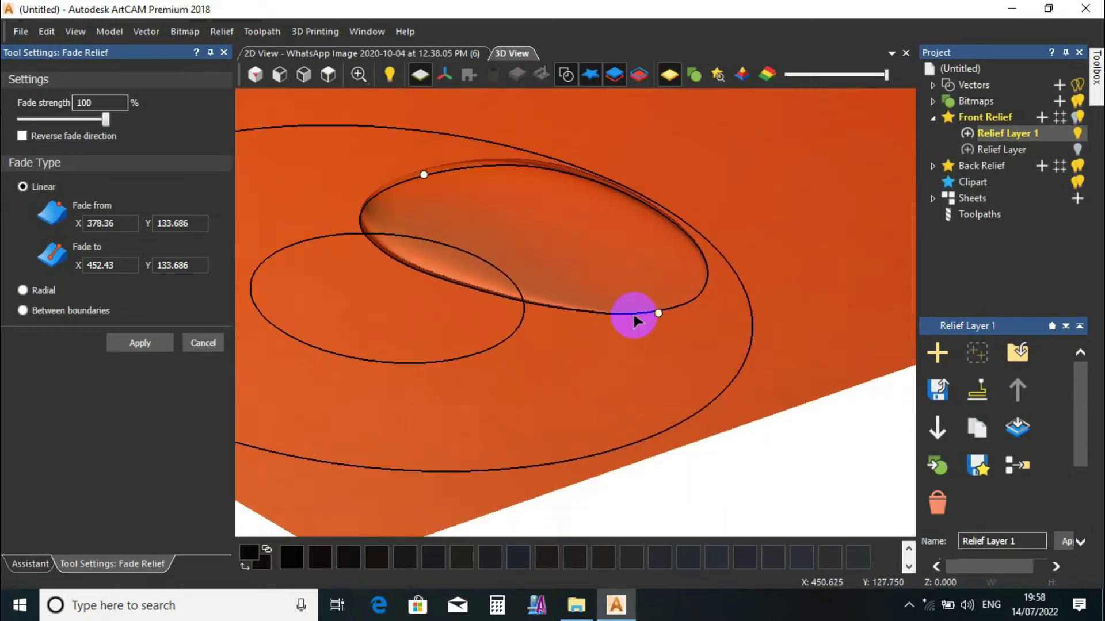
{"action": "left_click_drag", "start_coordinate": [470, 187], "coordinate": [519, 423]}
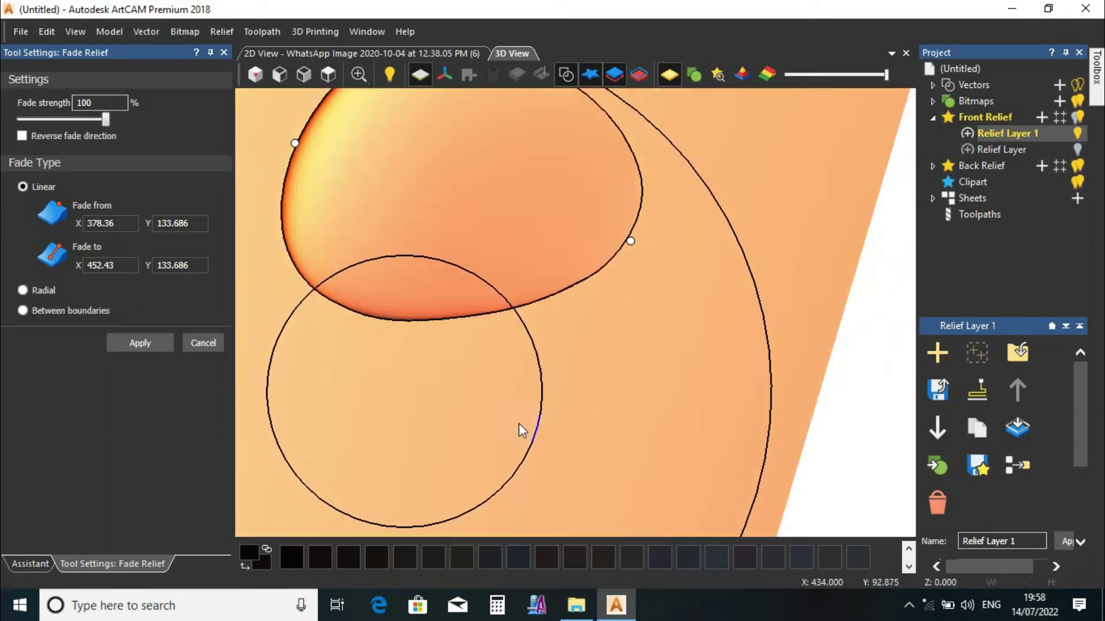
- Tilt the petal's linear fade to match the reference, running from X 379.864, Y 139.787 to X 450.316, Y 126.548
{"action": "left_click", "coordinate": [328, 75]}
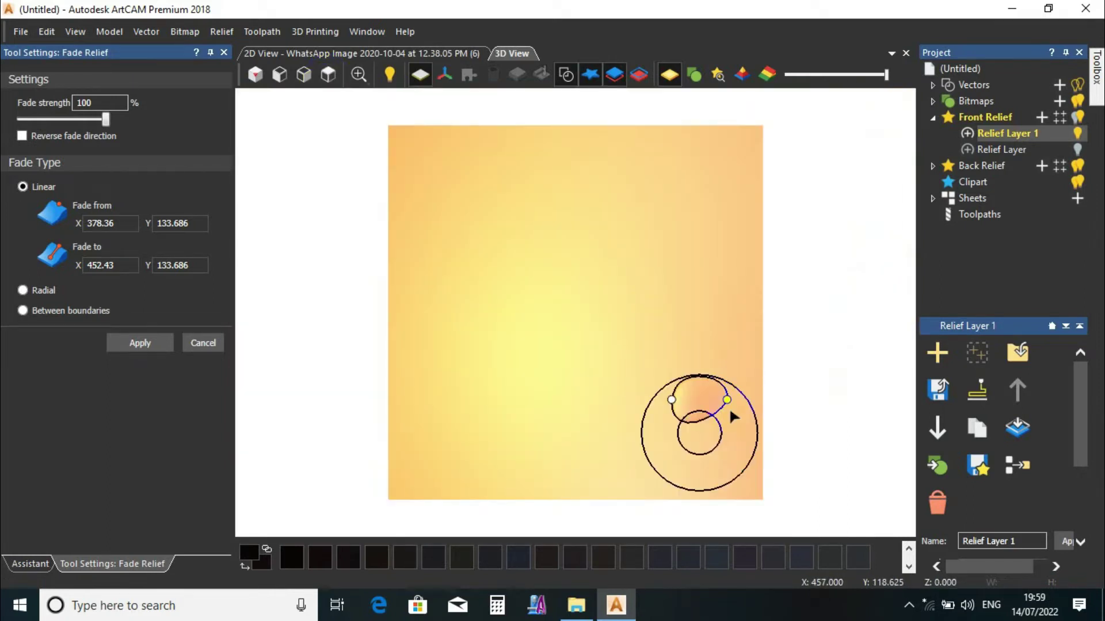
{"action": "scroll", "coordinate": [731, 412], "scroll_direction": "up", "scroll_amount": 4}
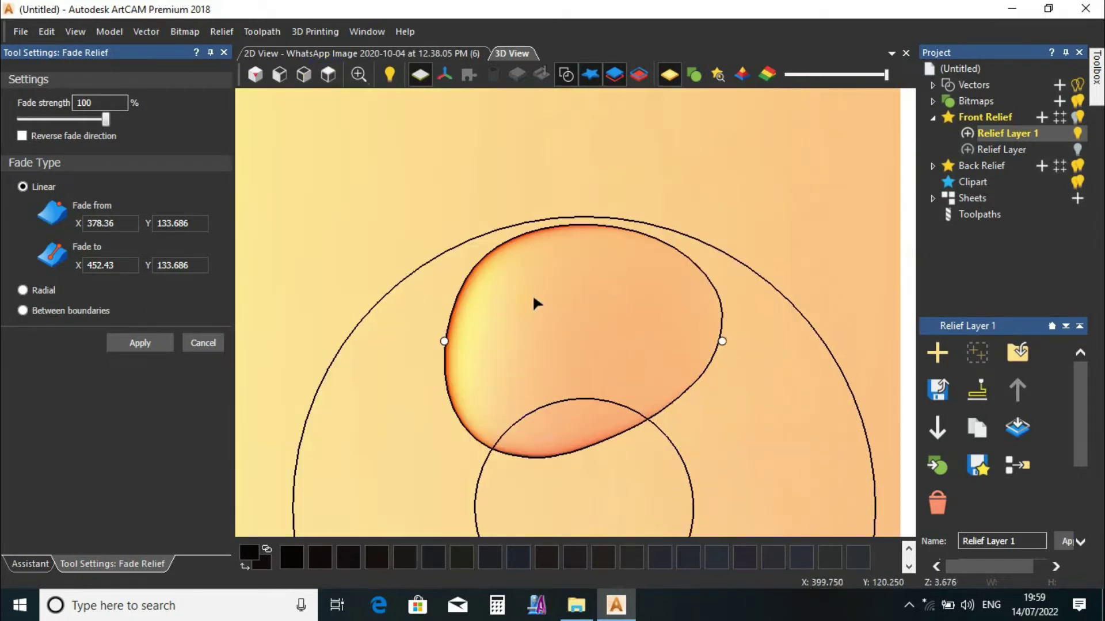
{"action": "left_click", "coordinate": [357, 54]}
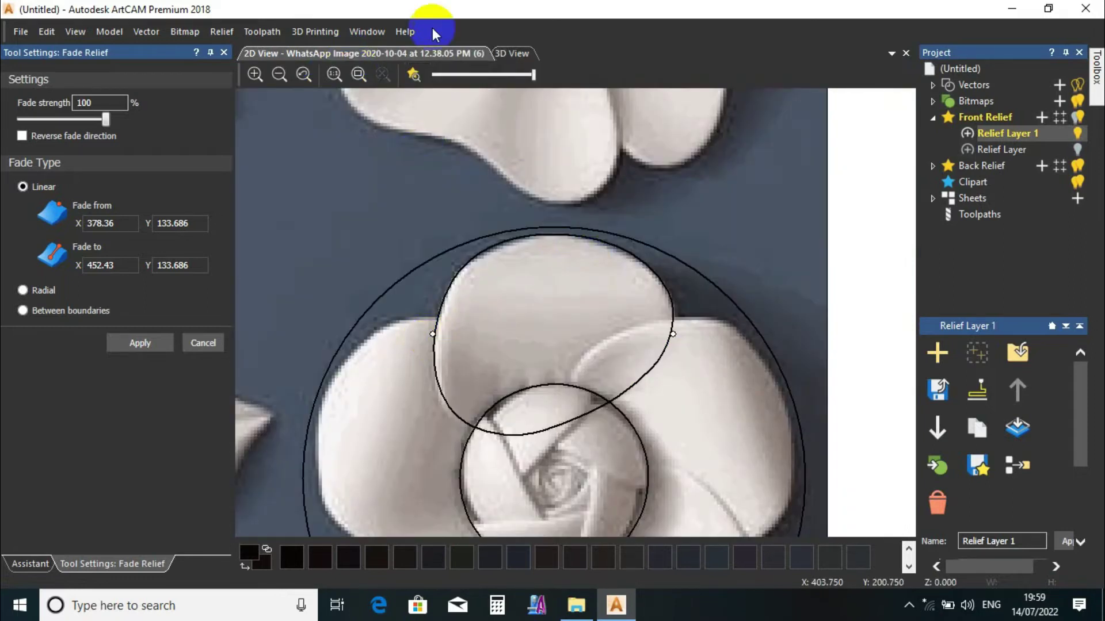
{"action": "left_click", "coordinate": [509, 54]}
{"action": "left_click_drag", "start_coordinate": [445, 342], "coordinate": [450, 318]}
{"action": "left_click_drag", "start_coordinate": [720, 339], "coordinate": [713, 368]}
{"action": "scroll", "coordinate": [635, 377], "scroll_direction": "up", "scroll_amount": 1}
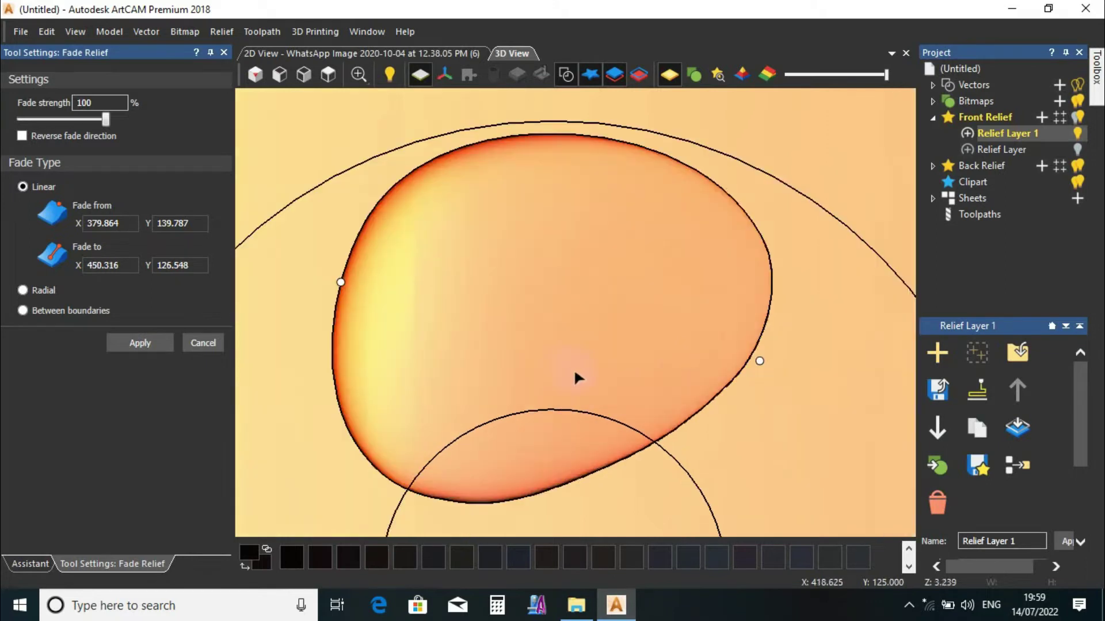
{"action": "scroll", "coordinate": [510, 316], "scroll_direction": "down", "scroll_amount": 2}
{"action": "mouse_move", "coordinate": [567, 420]}
{"action": "left_mouse_down"}
{"action": "mouse_move", "coordinate": [575, 345]}
{"action": "mouse_move", "coordinate": [620, 300]}
{"action": "mouse_move", "coordinate": [567, 419]}
{"action": "left_mouse_up"}
{"action": "scroll", "coordinate": [453, 250], "scroll_direction": "up", "scroll_amount": 3}
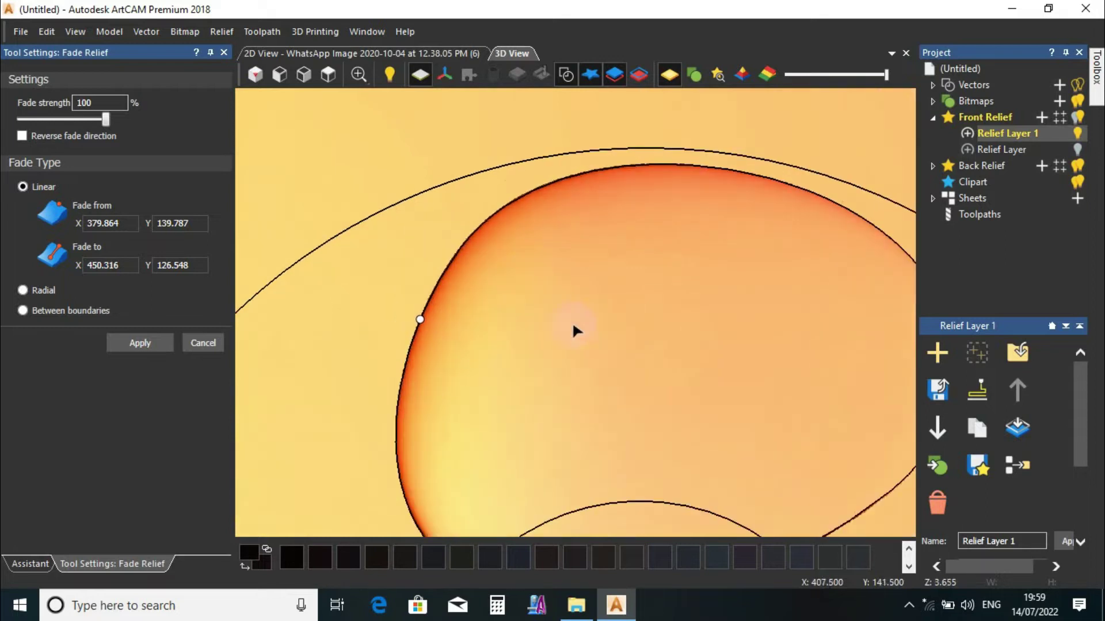
{"action": "scroll", "coordinate": [572, 321], "scroll_direction": "down", "scroll_amount": 3}
- Reduce the petal's fade strength to 86% while checking its edge with the vectors hidden, and close the Fade Relief settings
{"action": "left_click_drag", "start_coordinate": [105, 120], "coordinate": [102, 119]}
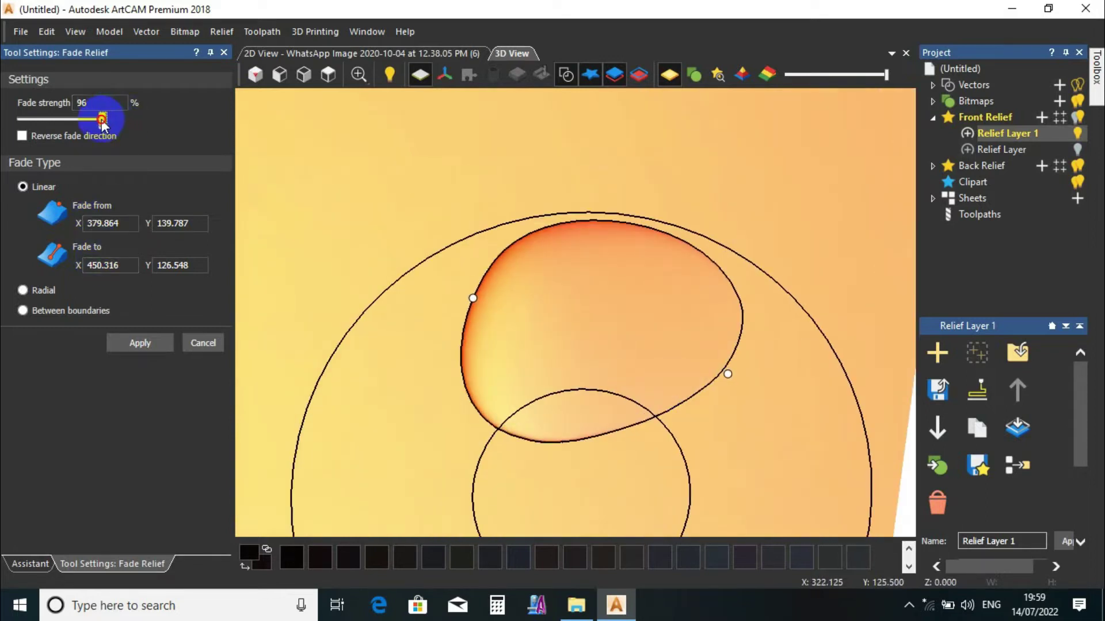
{"action": "scroll", "coordinate": [665, 374], "scroll_direction": "up", "scroll_amount": 2}
{"action": "left_click_drag", "start_coordinate": [581, 414], "coordinate": [549, 297]}
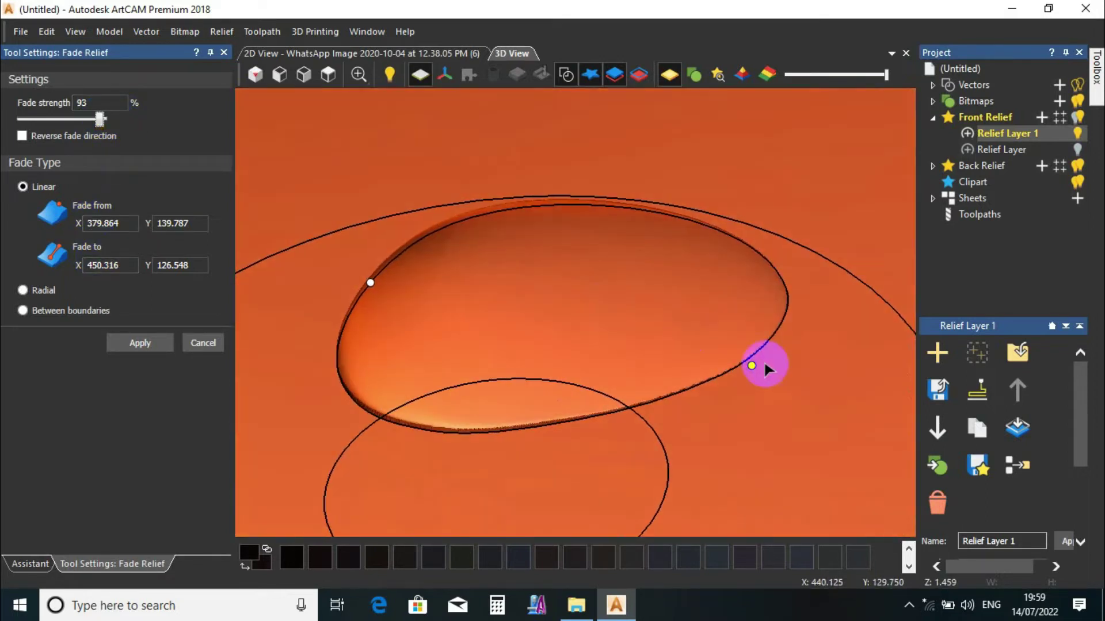
{"action": "scroll", "coordinate": [771, 362], "scroll_direction": "up", "scroll_amount": 3}
{"action": "left_click_drag", "start_coordinate": [100, 119], "coordinate": [96, 120]}
{"action": "left_click", "coordinate": [565, 81]}
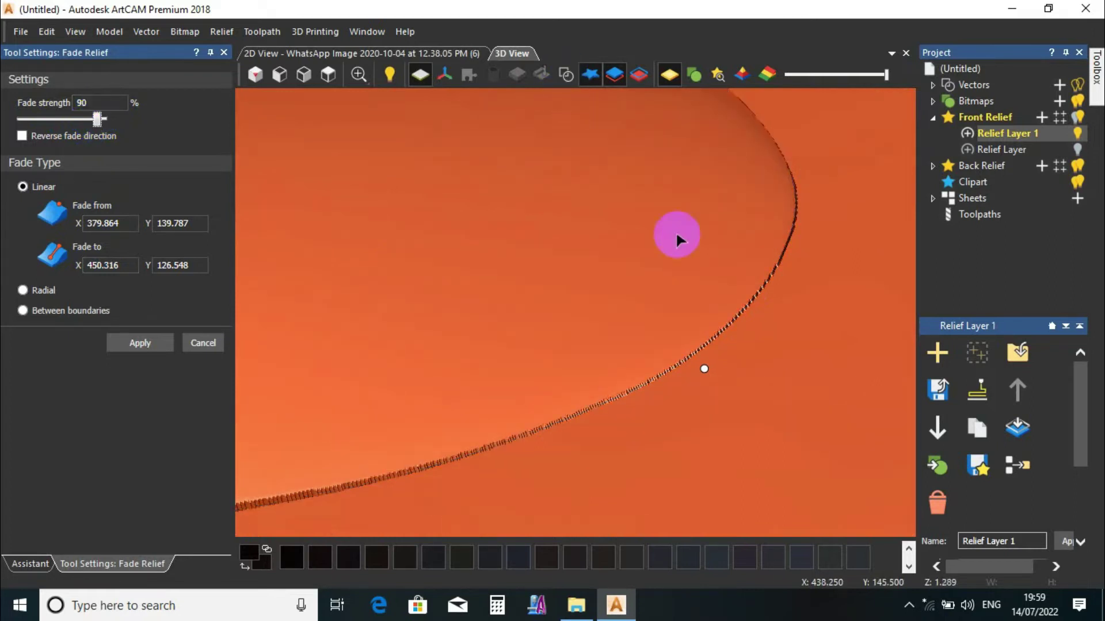
{"action": "scroll", "coordinate": [730, 385], "scroll_direction": "down", "scroll_amount": 3}
{"action": "left_click_drag", "start_coordinate": [730, 385], "coordinate": [505, 412]}
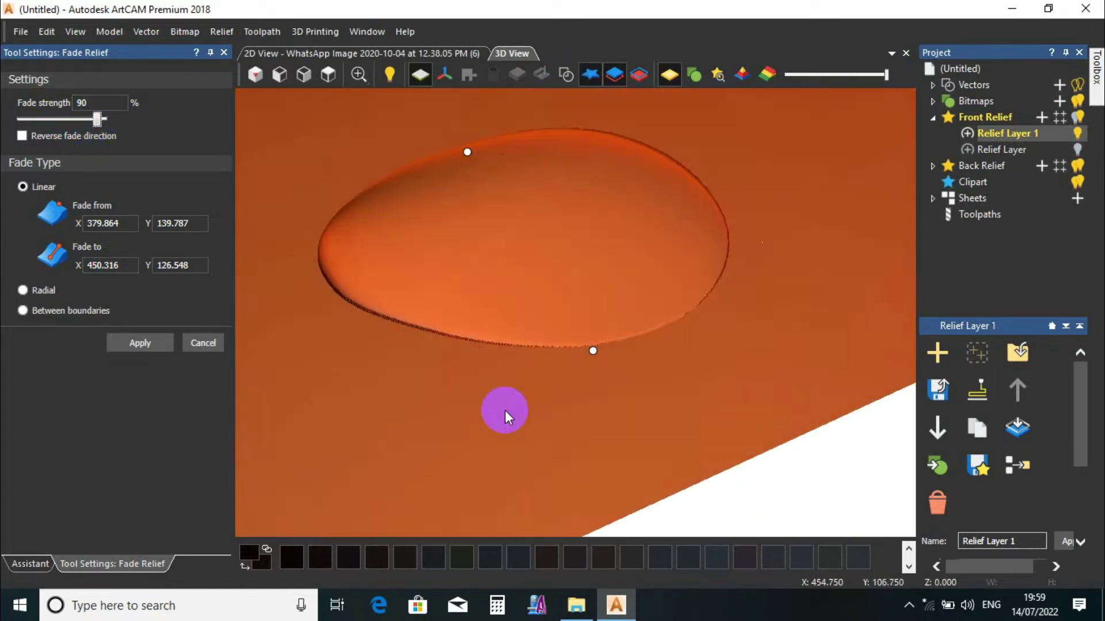
{"action": "scroll", "coordinate": [659, 328], "scroll_direction": "up", "scroll_amount": 4}
{"action": "left_click_drag", "start_coordinate": [97, 120], "coordinate": [94, 120]}
{"action": "left_click_drag", "start_coordinate": [547, 305], "coordinate": [547, 357]}
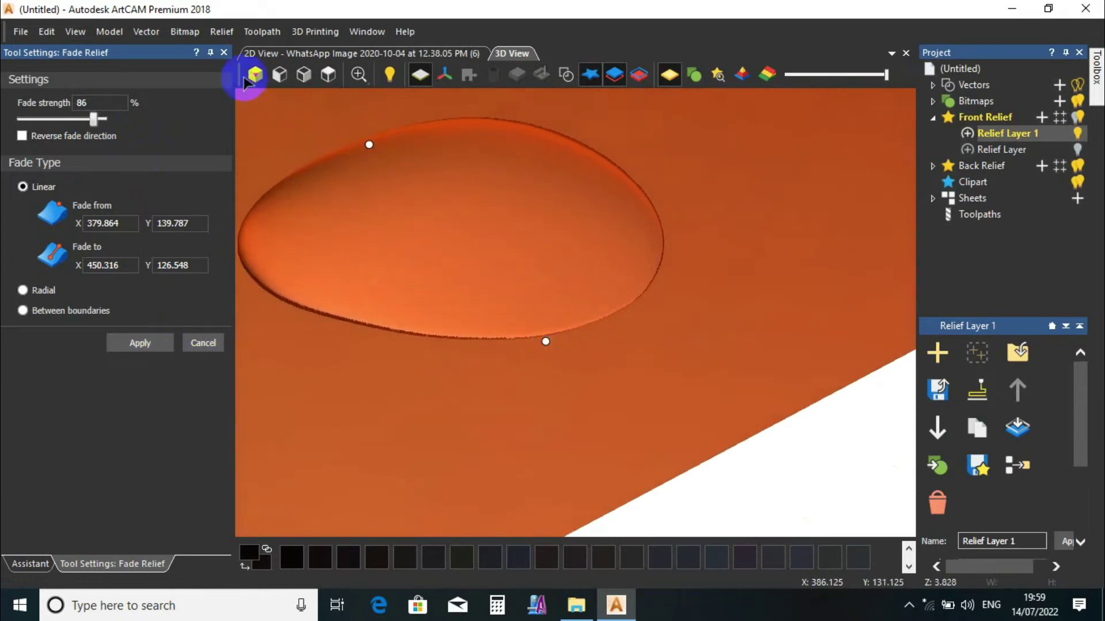
{"action": "left_click", "coordinate": [224, 52]}
- Convert the faded petal relief inside its outline into relief clipart and check it in the 3D view
{"action": "left_click", "coordinate": [328, 75]}
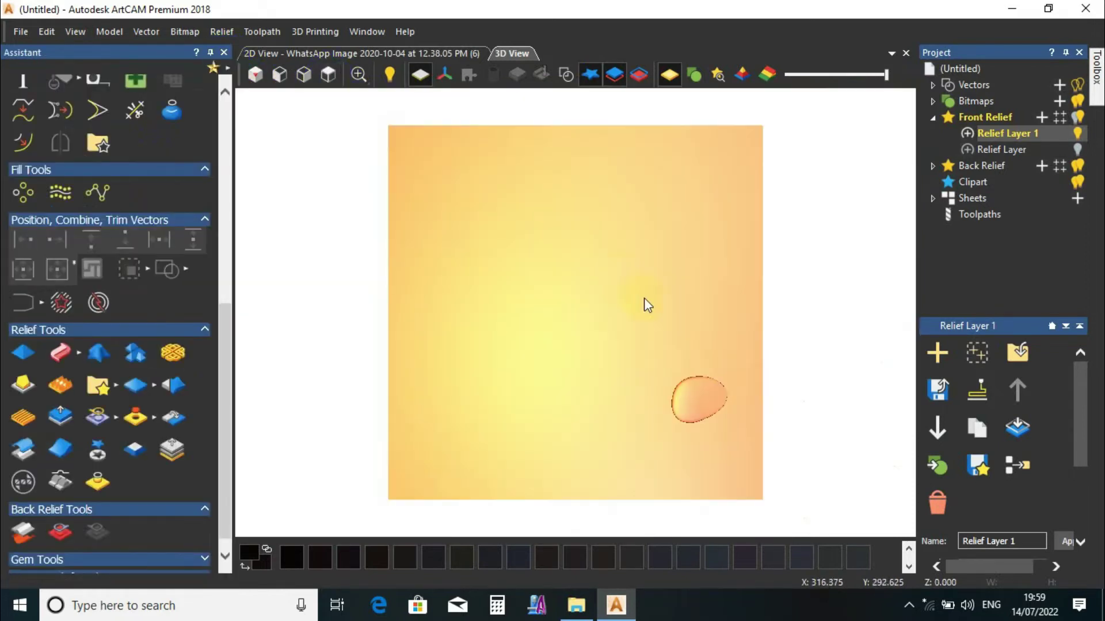
{"action": "scroll", "coordinate": [610, 377], "scroll_direction": "up", "scroll_amount": 5}
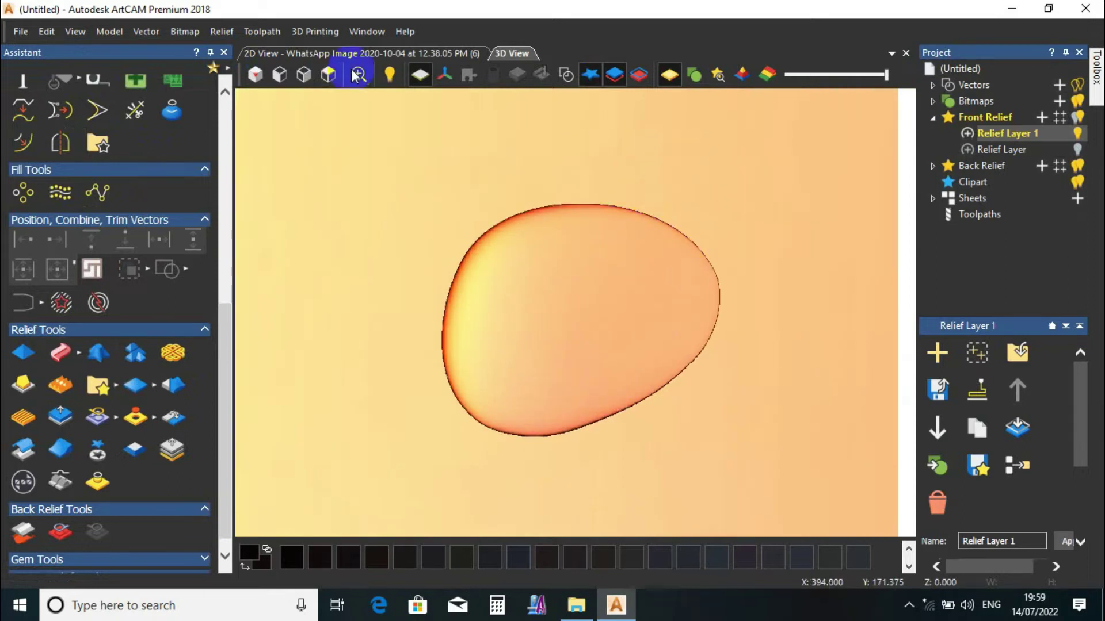
{"action": "left_click", "coordinate": [361, 52]}
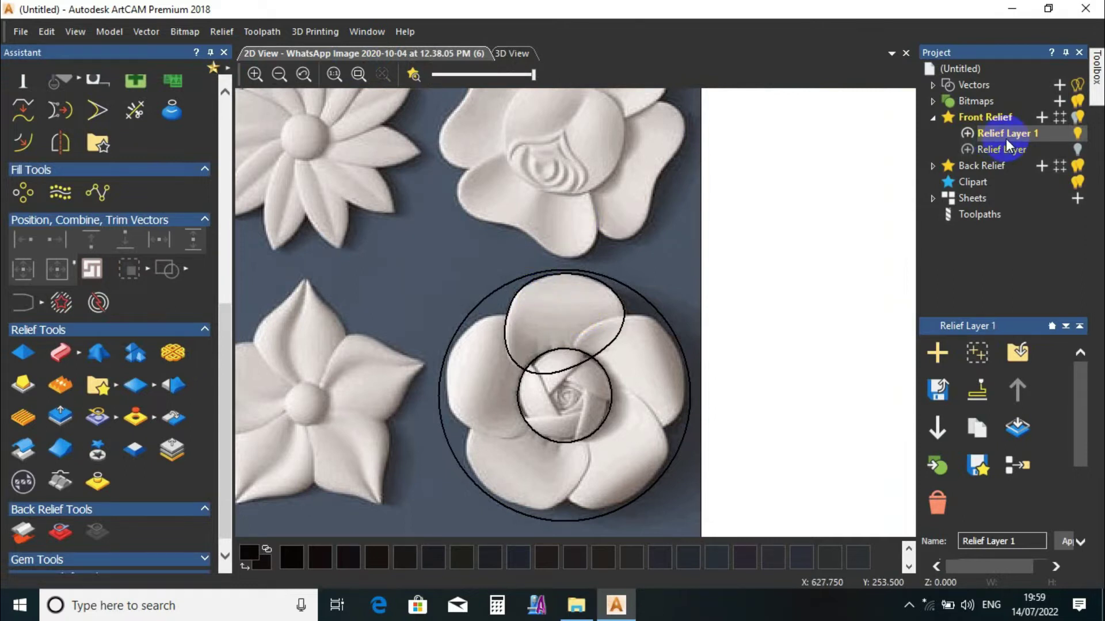
{"action": "left_click_drag", "start_coordinate": [227, 336], "coordinate": [226, 389]}
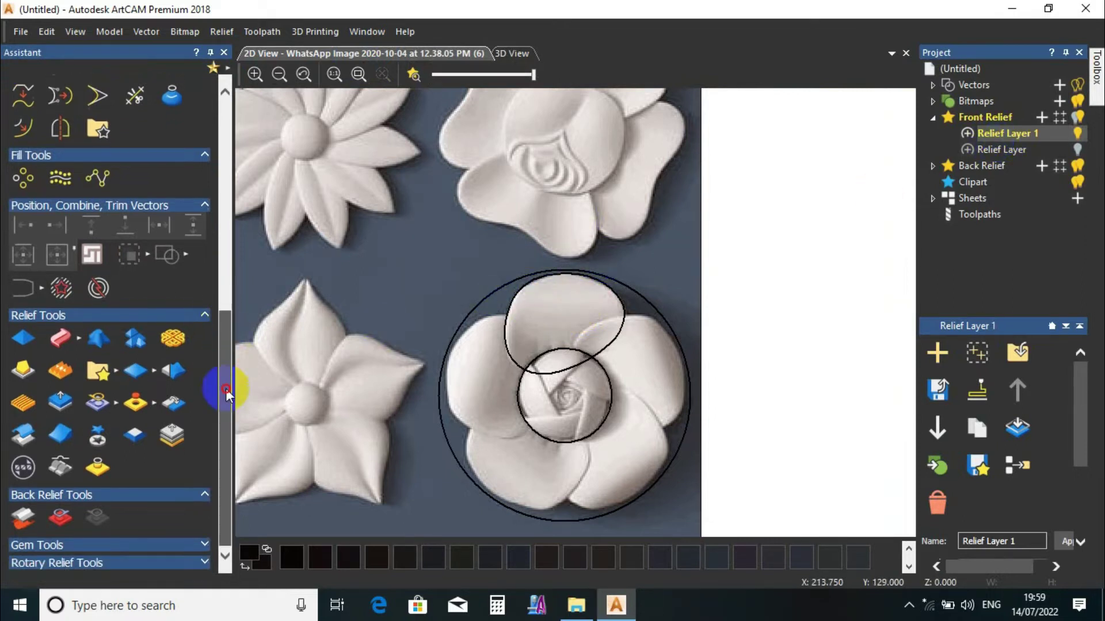
{"action": "left_click", "coordinate": [106, 429]}
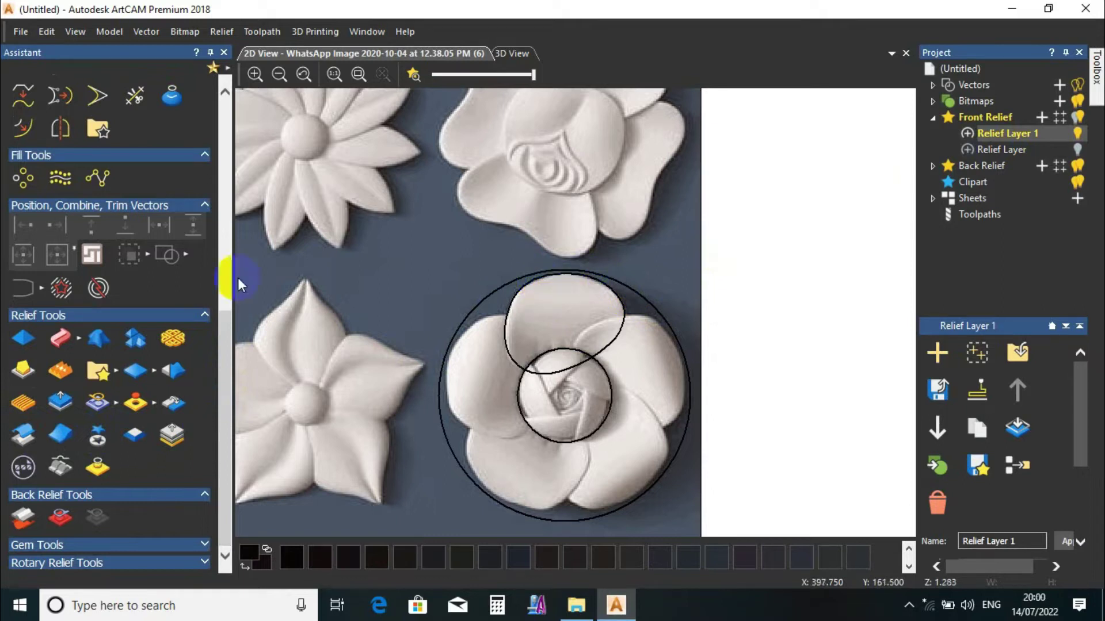
{"action": "left_click", "coordinate": [93, 454]}
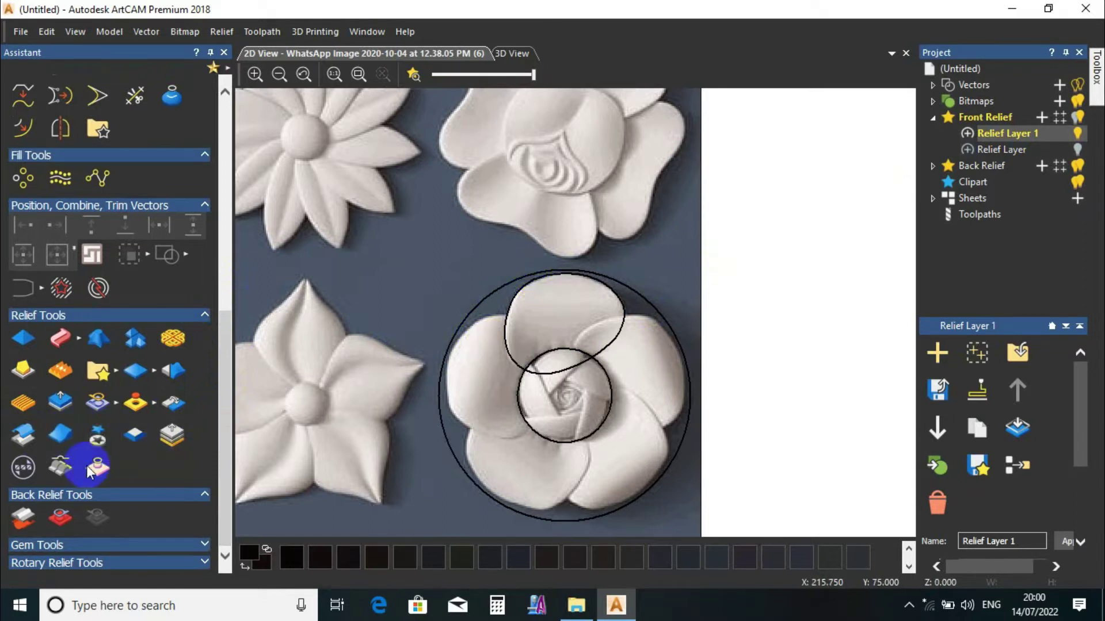
{"action": "left_click", "coordinate": [500, 232]}
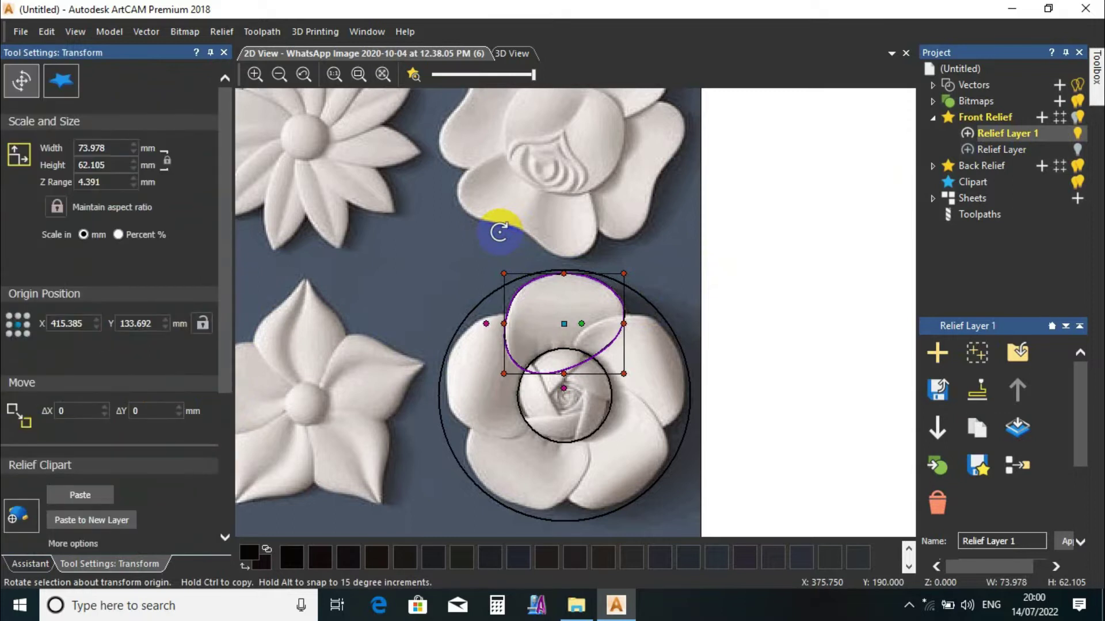
{"action": "left_click", "coordinate": [223, 52]}
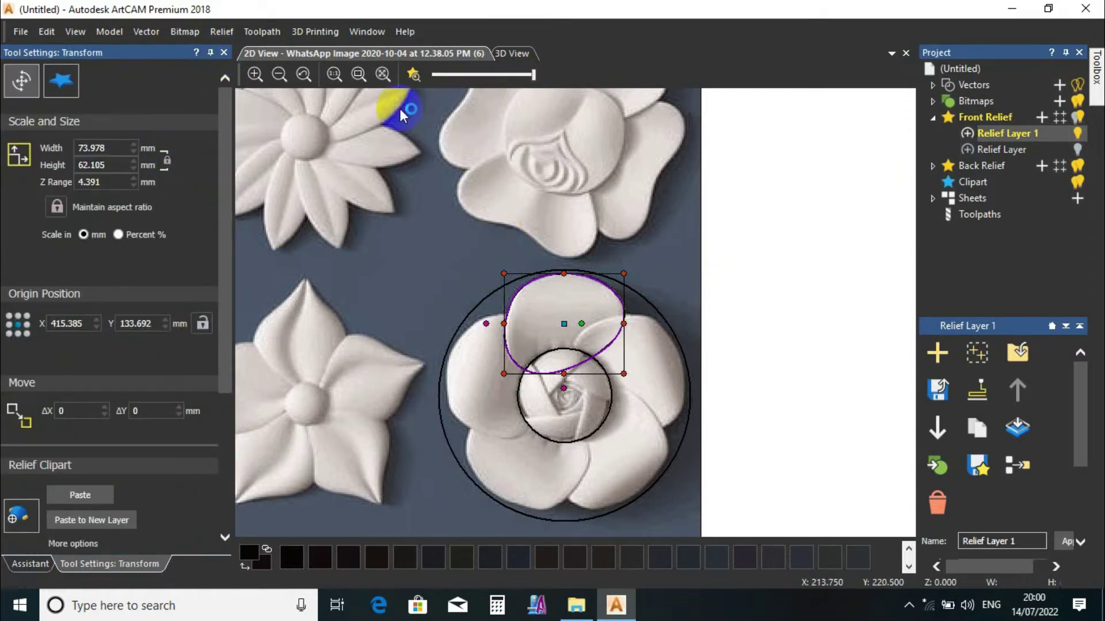
{"action": "left_click", "coordinate": [513, 55]}
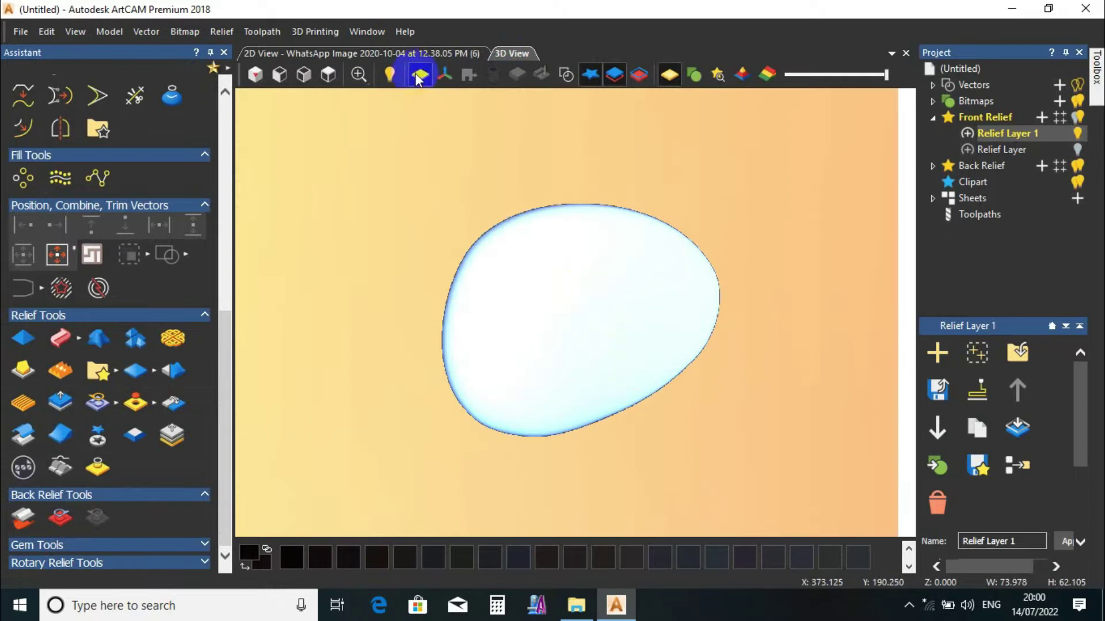
- Rotate-copy the petal clipart around the flower centre at X 415.625, Y 89.25, making 5 objects over a total of 360 degrees
{"action": "left_click", "coordinate": [394, 53]}
{"action": "scroll", "coordinate": [590, 373], "scroll_direction": "up", "scroll_amount": 2}
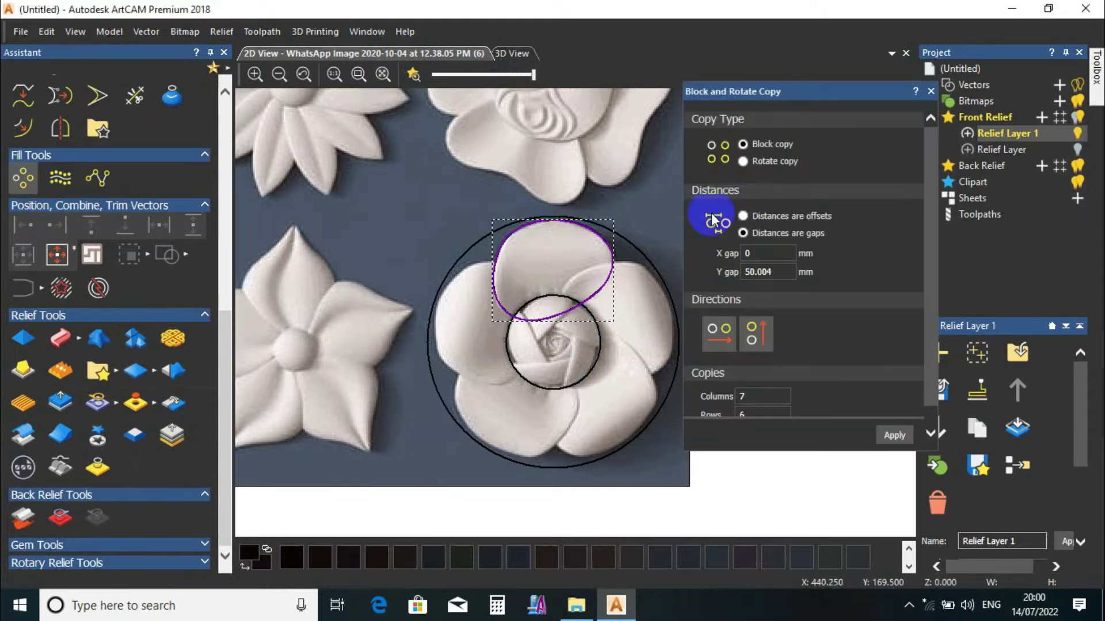
{"action": "left_click", "coordinate": [742, 161]}
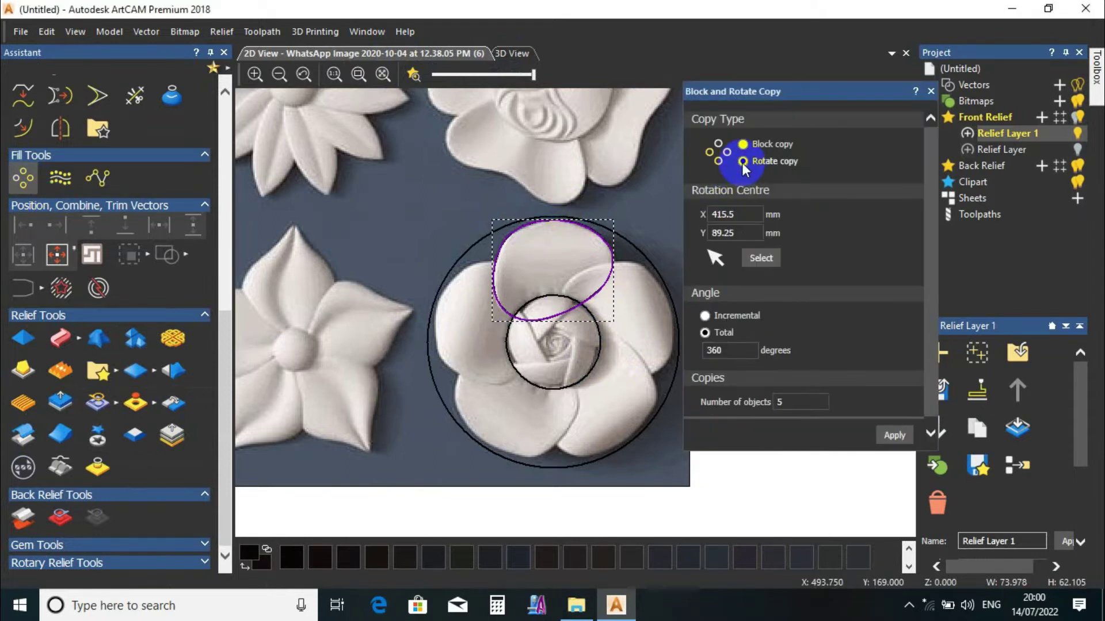
{"action": "left_click", "coordinate": [761, 259]}
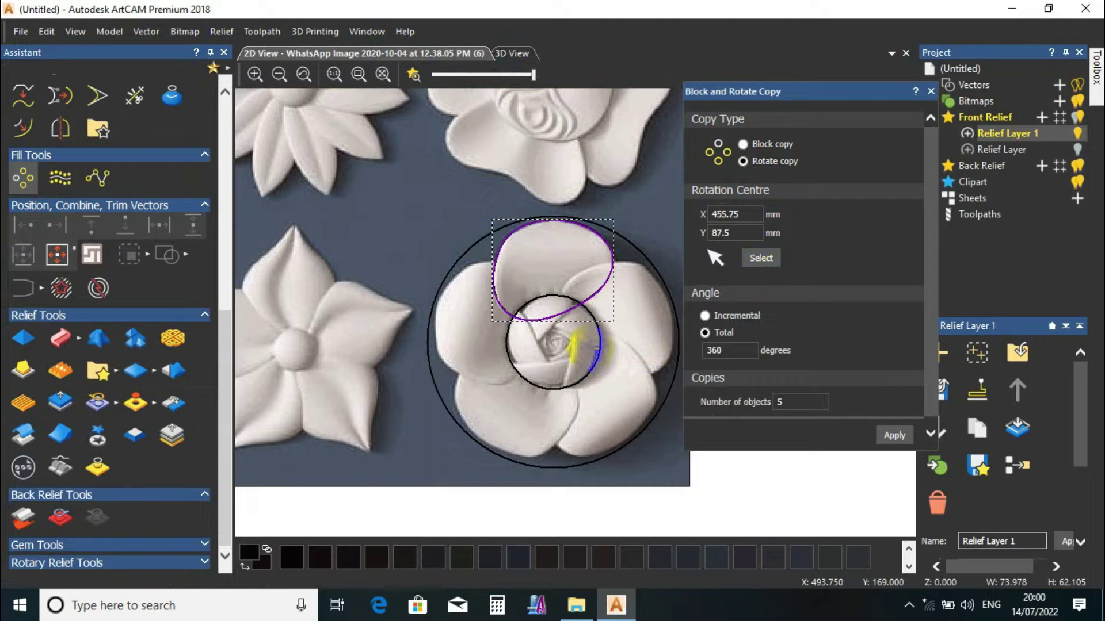
{"action": "left_click", "coordinate": [554, 341]}
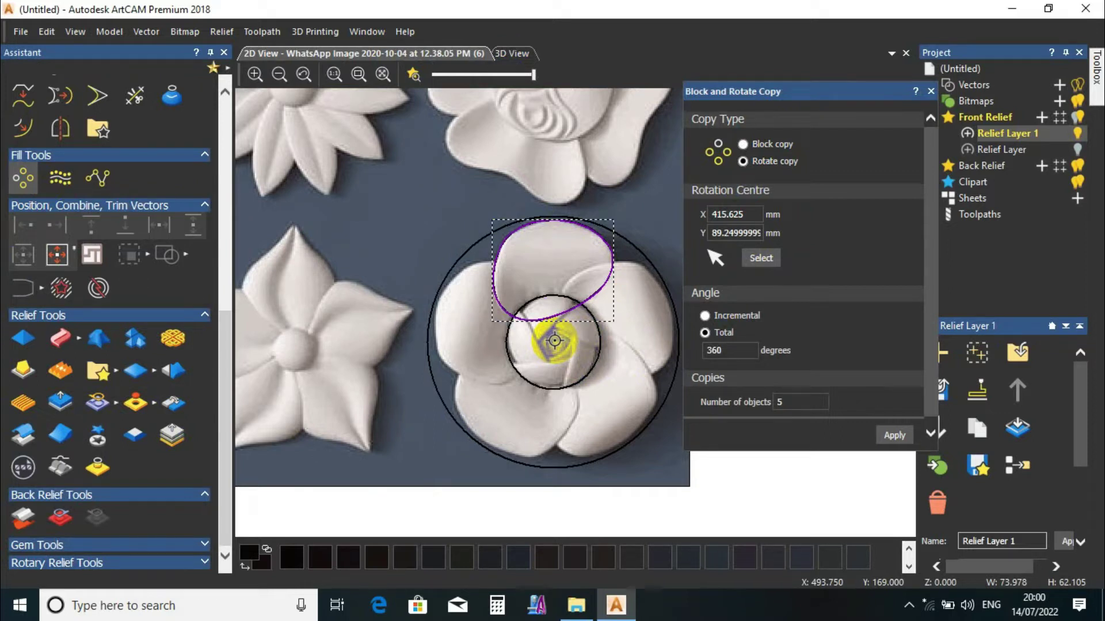
{"action": "scroll", "coordinate": [554, 341], "scroll_direction": "up", "scroll_amount": 2}
{"action": "scroll", "coordinate": [552, 336], "scroll_direction": "down", "scroll_amount": 2}
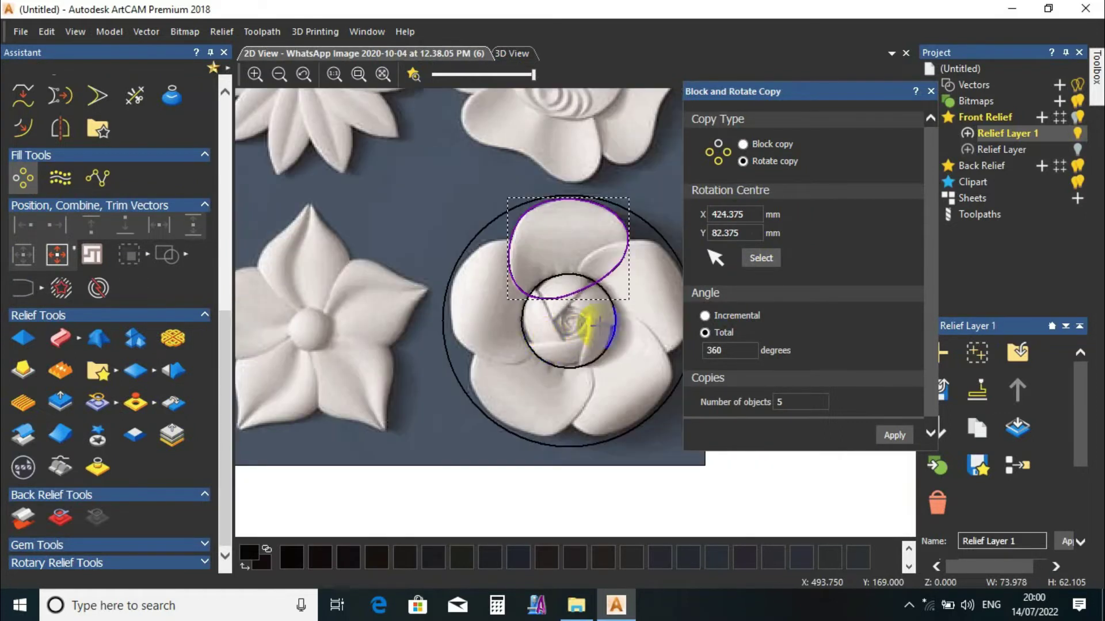
{"action": "scroll", "coordinate": [605, 329], "scroll_direction": "up", "scroll_amount": 1}
{"action": "scroll", "coordinate": [560, 324], "scroll_direction": "down", "scroll_amount": 1}
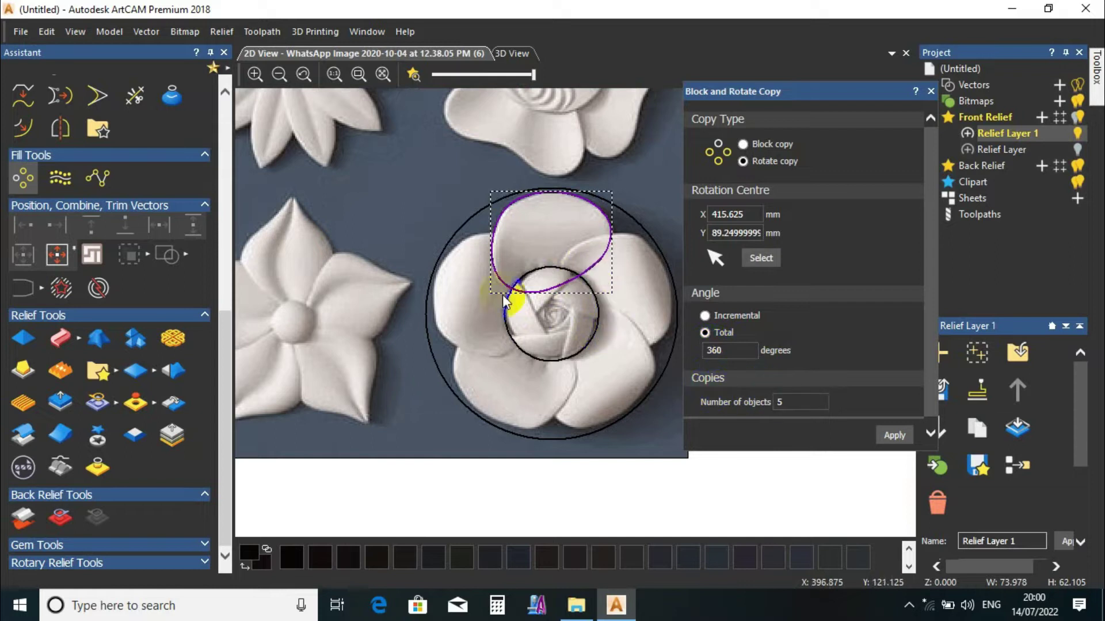
{"action": "left_click", "coordinate": [893, 437]}
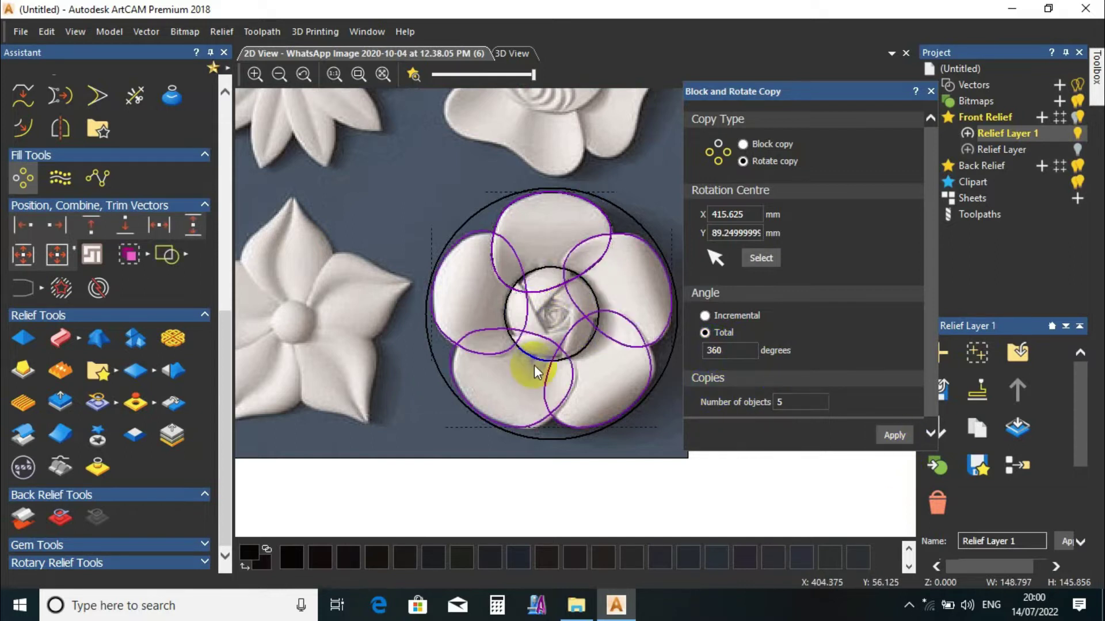
{"action": "left_click", "coordinate": [930, 91]}
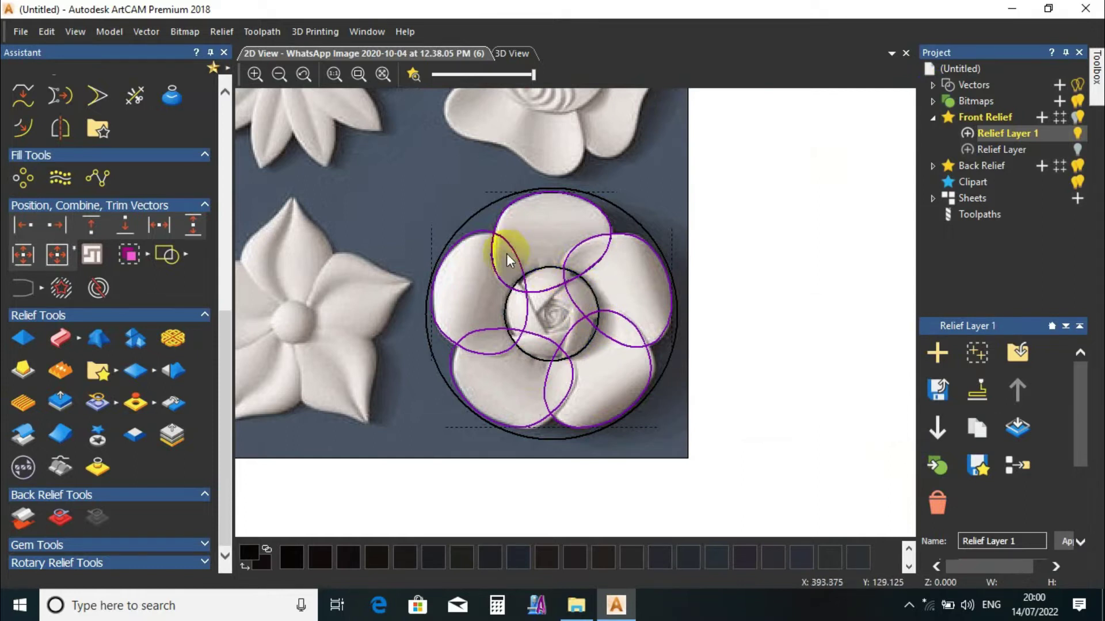
- Compare the ring of copied petals with the reference flower and inspect how they overlap in the 3D view
{"action": "scroll", "coordinate": [504, 244], "scroll_direction": "up", "scroll_amount": 1}
{"action": "scroll", "coordinate": [592, 326], "scroll_direction": "down", "scroll_amount": 1}
{"action": "scroll", "coordinate": [591, 326], "scroll_direction": "down", "scroll_amount": 1}
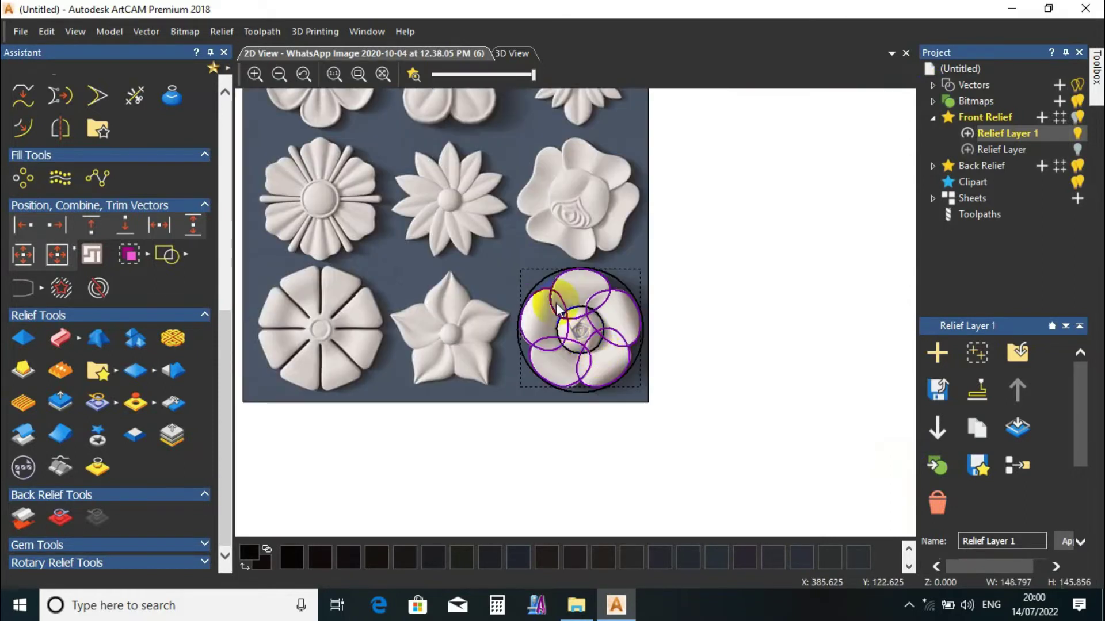
{"action": "left_click", "coordinate": [510, 52]}
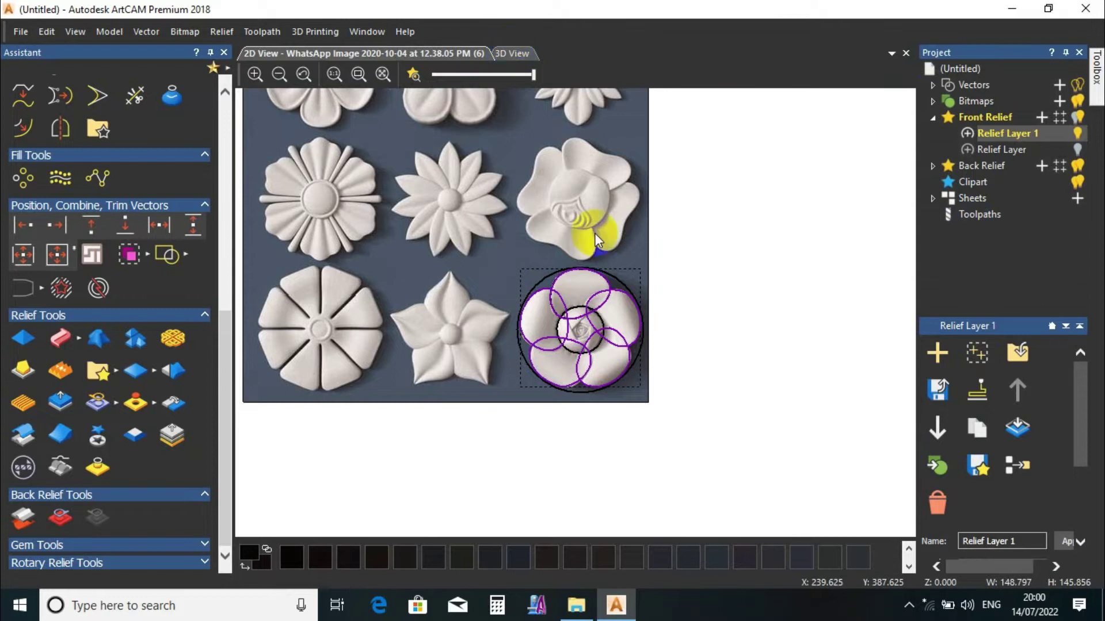
{"action": "scroll", "coordinate": [623, 362], "scroll_direction": "down", "scroll_amount": 3}
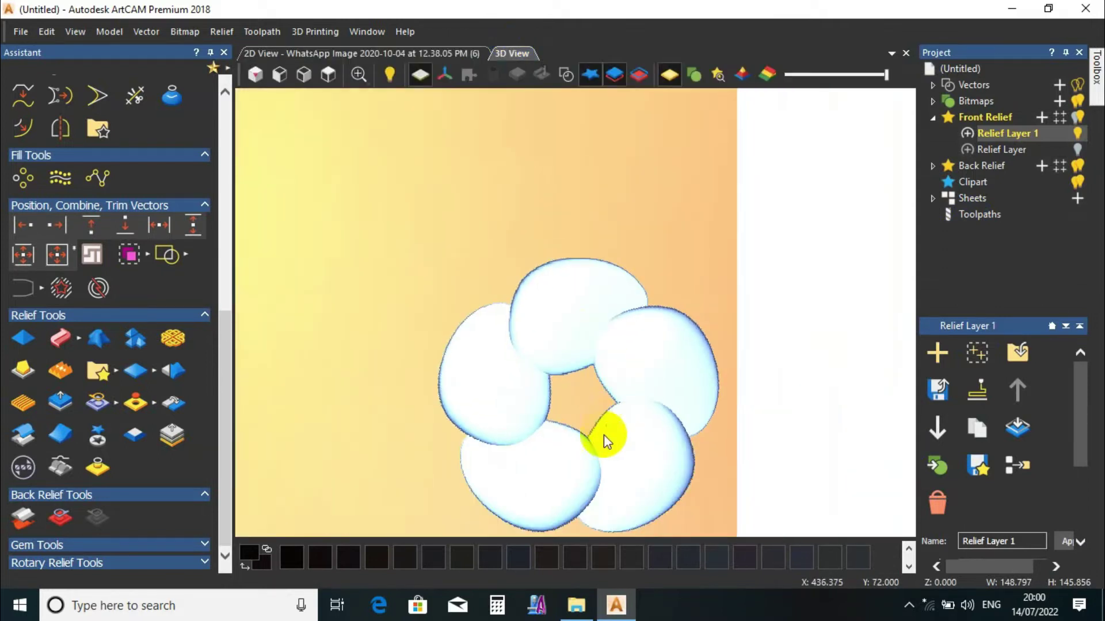
- Examine the edges of the copied petal clipart close up, tilted and from above in the 3D view
{"action": "scroll", "coordinate": [603, 437], "scroll_direction": "up", "scroll_amount": 5}
{"action": "scroll", "coordinate": [558, 431], "scroll_direction": "down", "scroll_amount": 3}
{"action": "left_click_drag", "start_coordinate": [551, 284], "coordinate": [551, 391]}
{"action": "scroll", "coordinate": [572, 364], "scroll_direction": "up", "scroll_amount": 3}
{"action": "left_click_drag", "start_coordinate": [654, 347], "coordinate": [606, 387]}
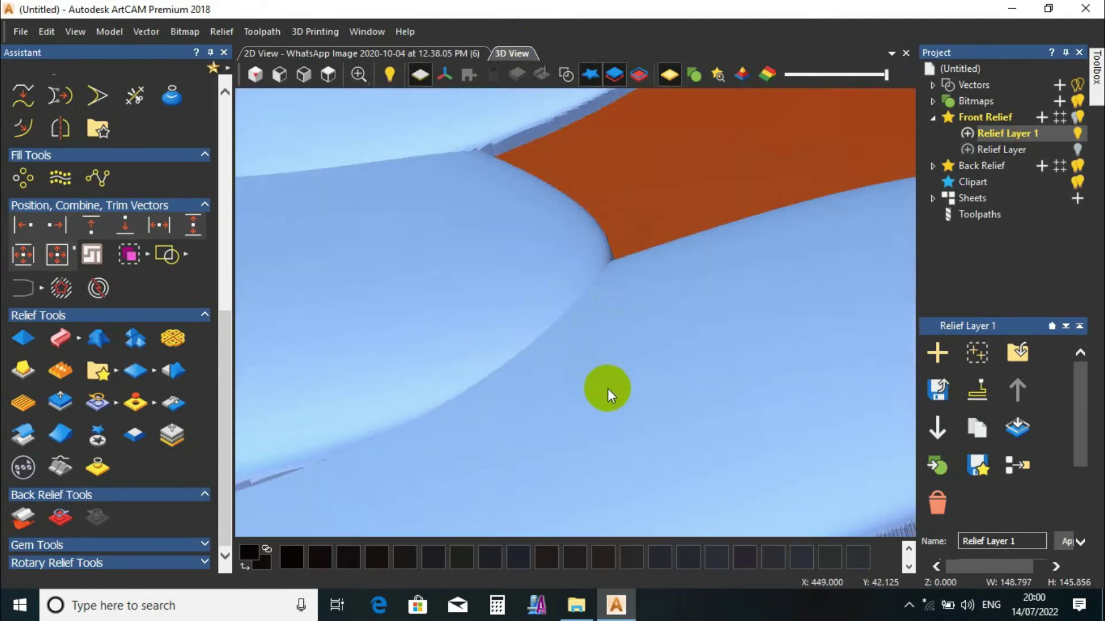
{"action": "scroll", "coordinate": [606, 387], "scroll_direction": "down", "scroll_amount": 3}
{"action": "left_click_drag", "start_coordinate": [457, 272], "coordinate": [388, 150]}
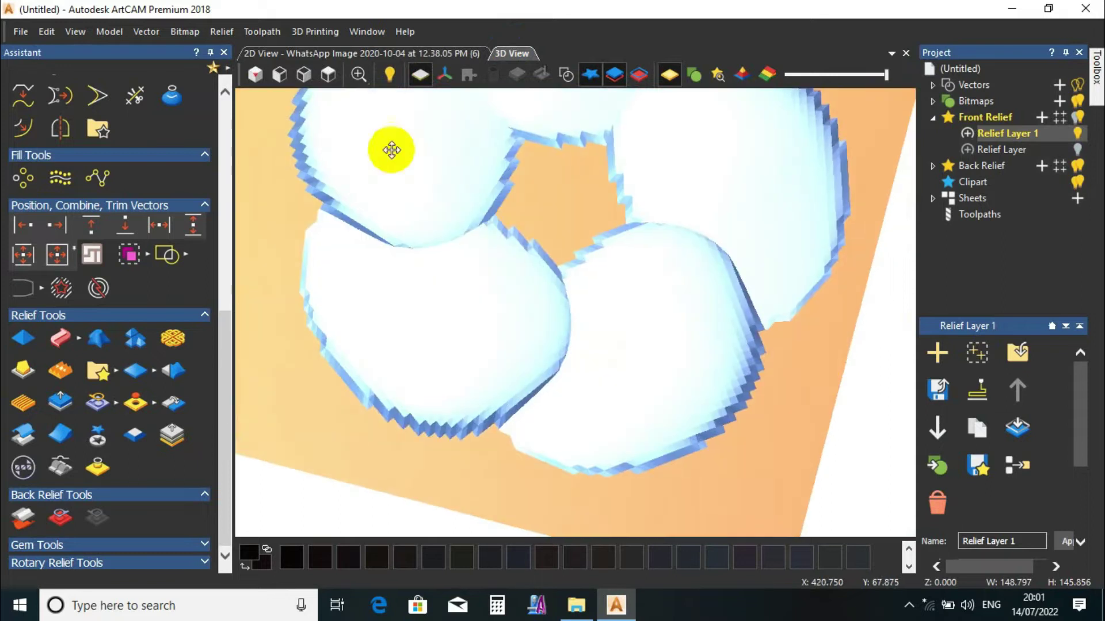
{"action": "left_click", "coordinate": [329, 75]}
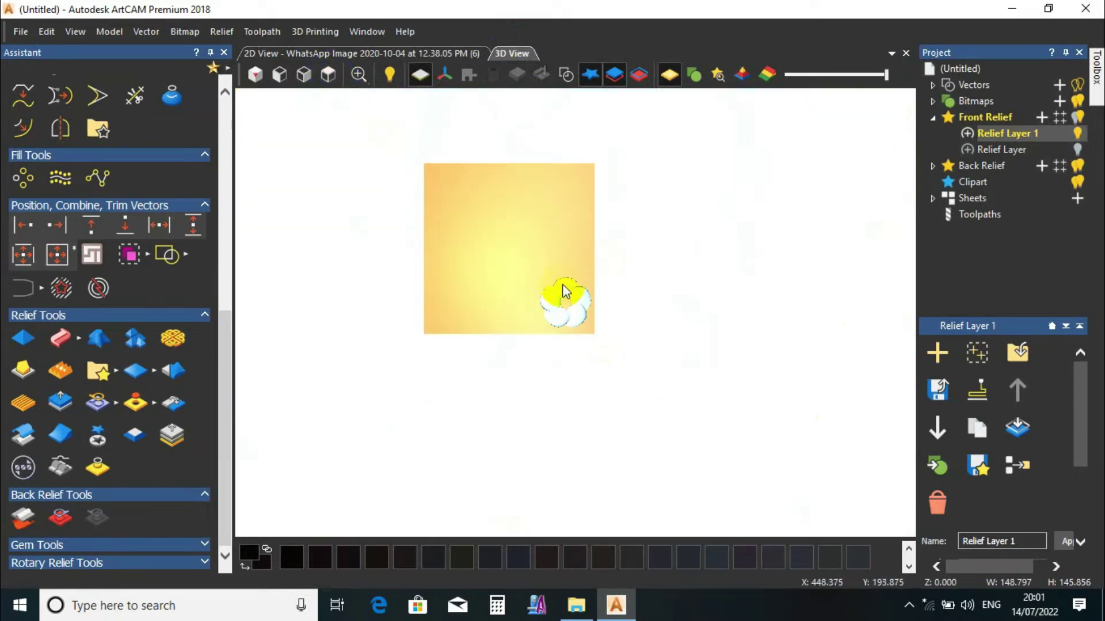
{"action": "scroll", "coordinate": [561, 303], "scroll_direction": "up", "scroll_amount": 3}
{"action": "scroll", "coordinate": [583, 320], "scroll_direction": "up", "scroll_amount": 3}
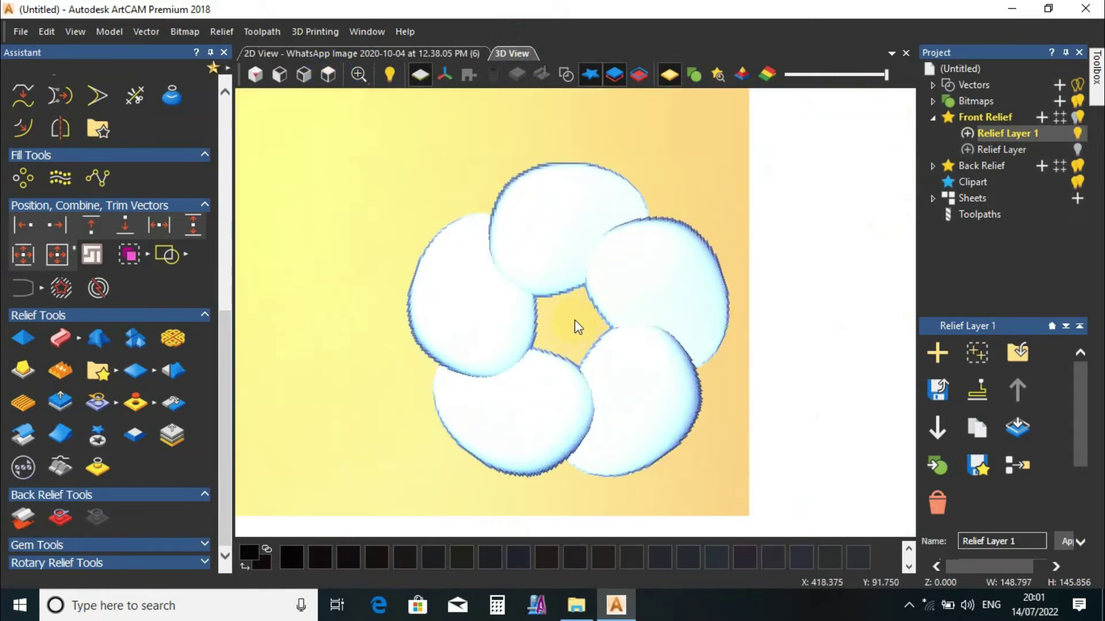
{"action": "scroll", "coordinate": [989, 185], "scroll_direction": "down", "scroll_amount": 1}
- Paste the petal clipart onto the current relief layer in Merge High mode and check the pasted petals
{"action": "left_click", "coordinate": [982, 185]}
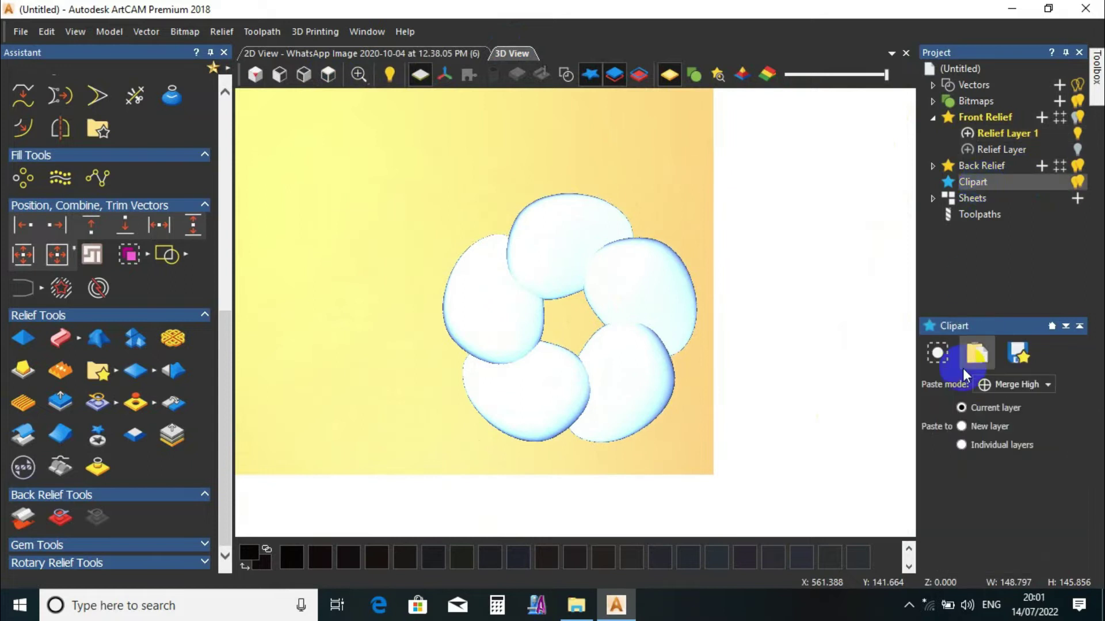
{"action": "left_click", "coordinate": [1019, 391]}
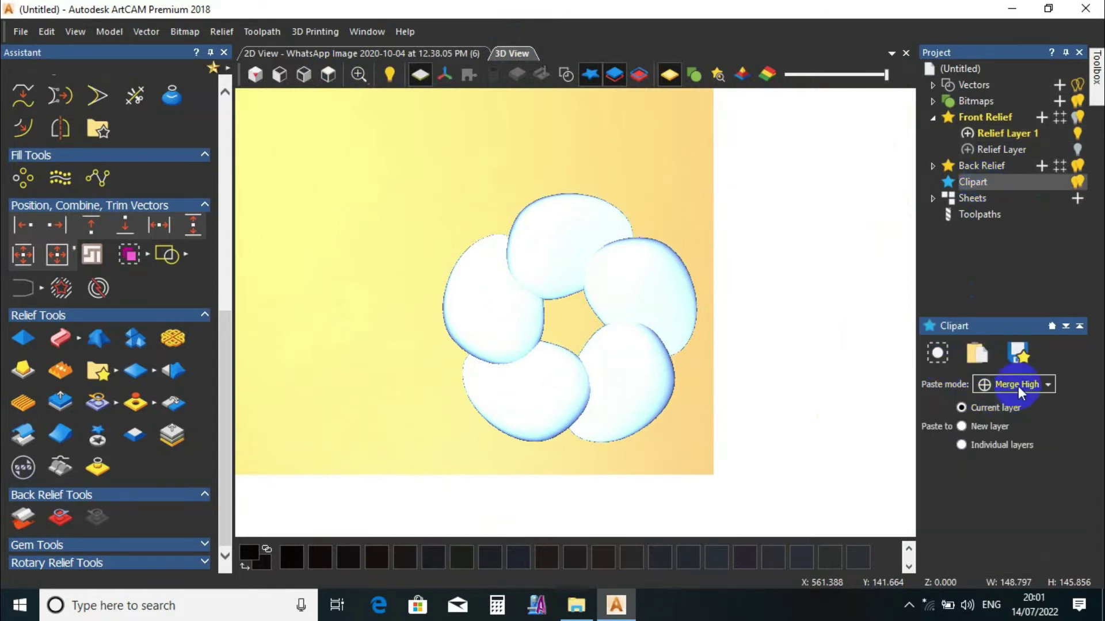
{"action": "left_click", "coordinate": [981, 357]}
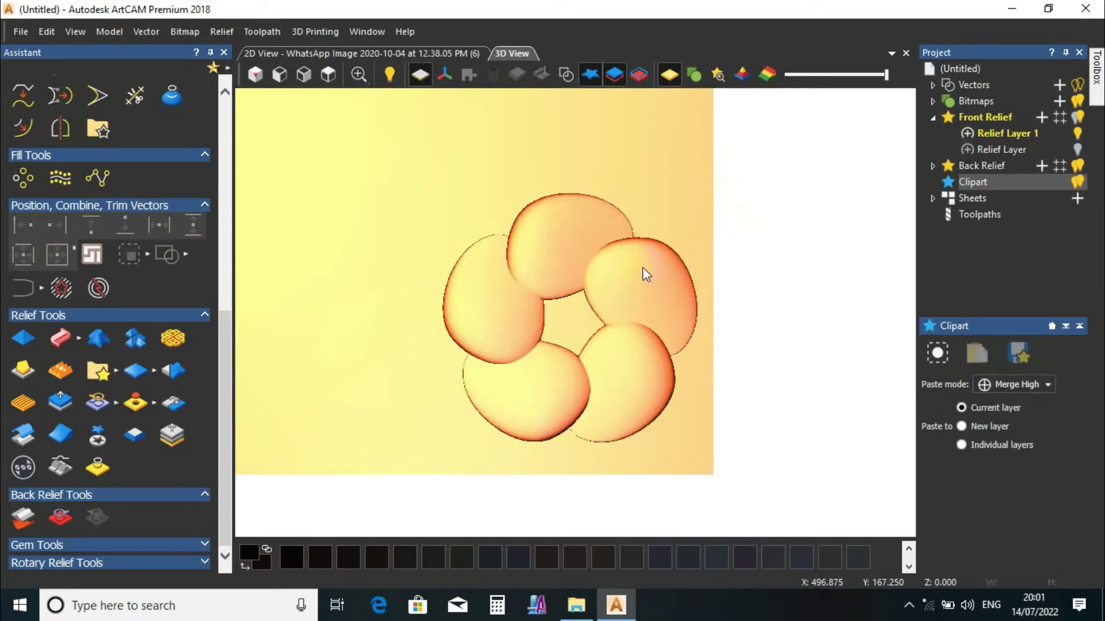
{"action": "scroll", "coordinate": [566, 318], "scroll_direction": "up", "scroll_amount": 3}
{"action": "left_click_drag", "start_coordinate": [574, 320], "coordinate": [627, 420]}
{"action": "scroll", "coordinate": [626, 419], "scroll_direction": "down", "scroll_amount": 2}
- Show the ring base on Relief Layer together with the petals and inspect the combined relief
{"action": "left_click", "coordinate": [1076, 134]}
{"action": "left_click", "coordinate": [1077, 134]}
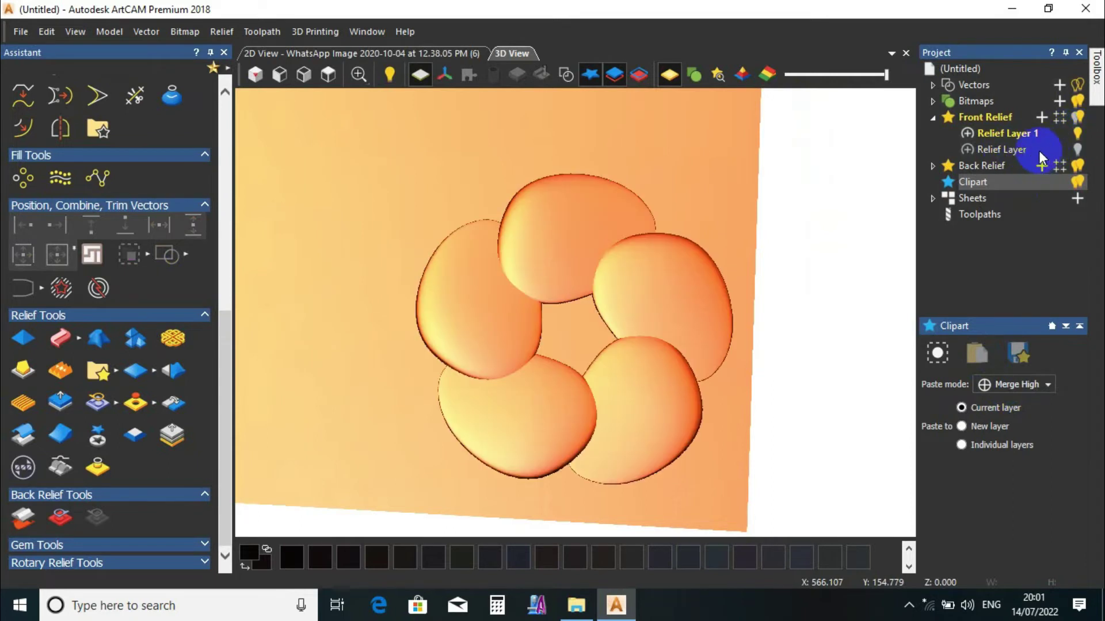
{"action": "left_click", "coordinate": [1078, 150]}
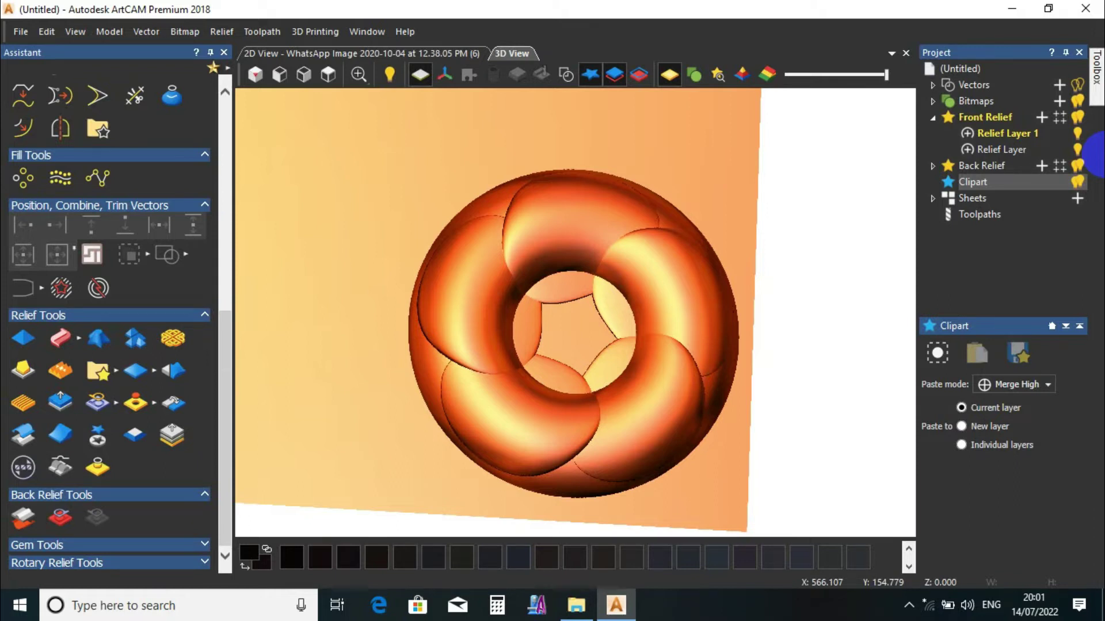
{"action": "left_click_drag", "start_coordinate": [585, 382], "coordinate": [501, 127]}
{"action": "left_click", "coordinate": [328, 73]}
{"action": "scroll", "coordinate": [759, 450], "scroll_direction": "up", "scroll_amount": 5}
{"action": "scroll", "coordinate": [693, 355], "scroll_direction": "down", "scroll_amount": 2}
- Scale the ring base on Relief Layer to a height of 13 mm and close the Scale Relief settings
{"action": "left_click", "coordinate": [1024, 150]}
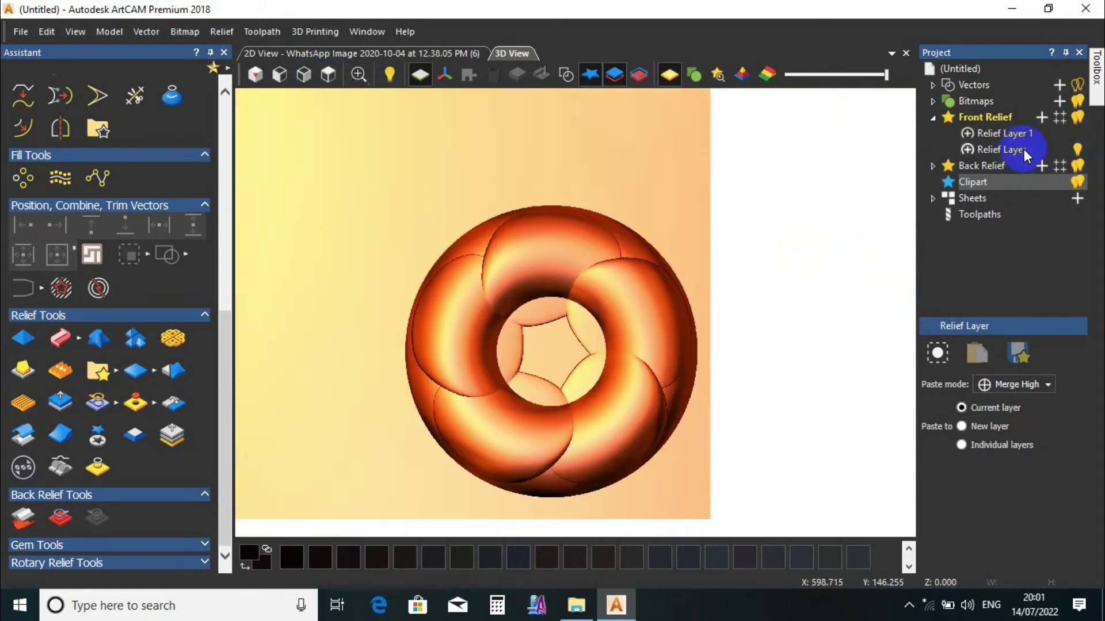
{"action": "left_click", "coordinate": [63, 402]}
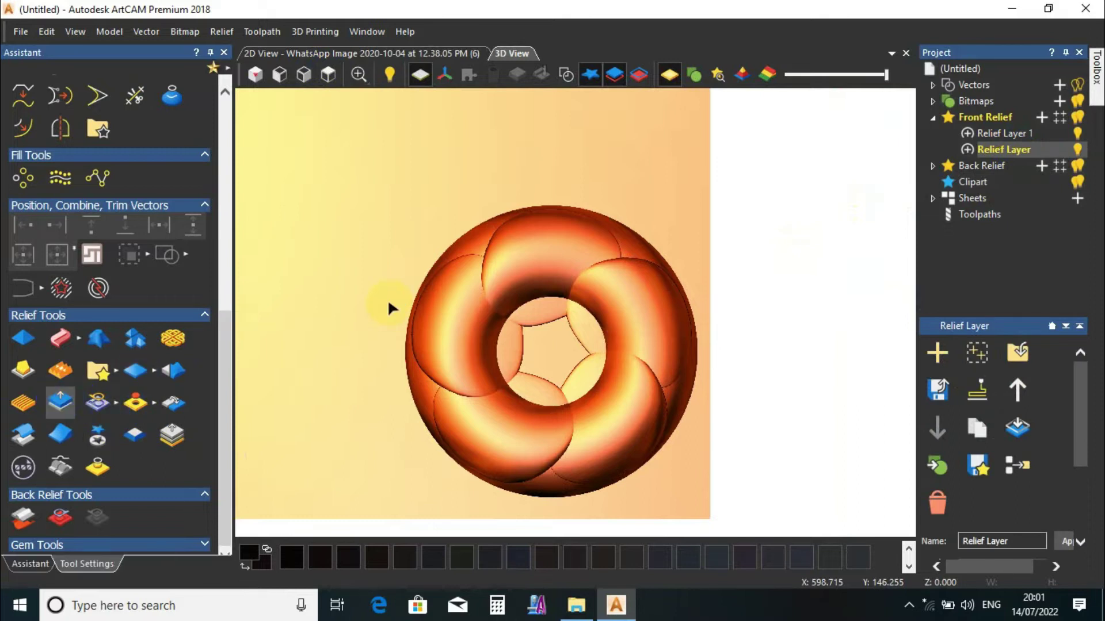
{"action": "double_click", "coordinate": [63, 150]}
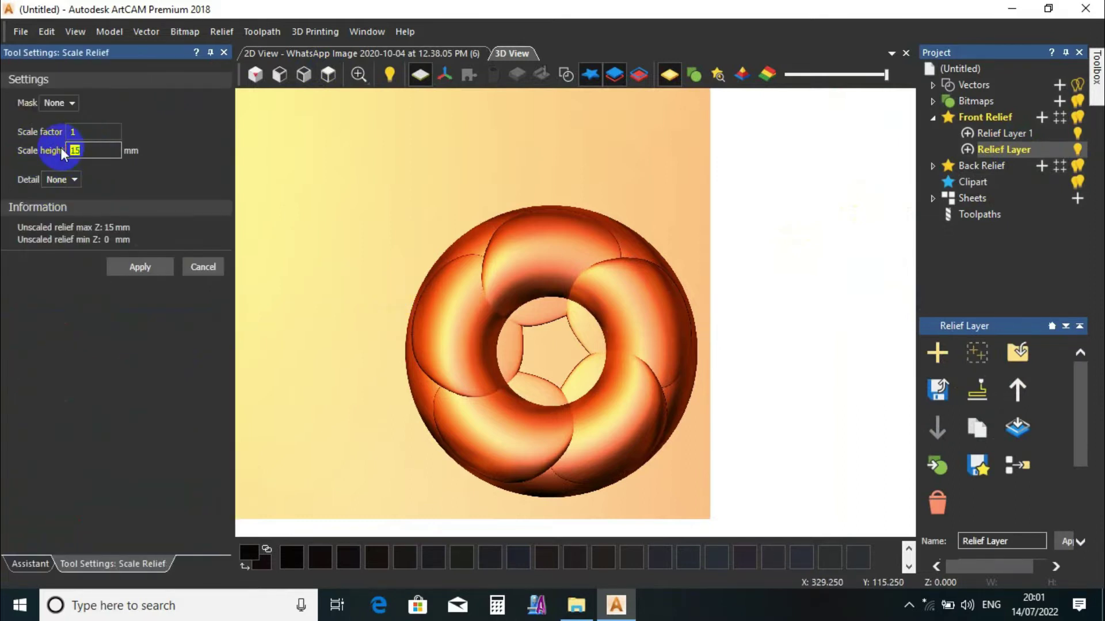
{"action": "scroll", "coordinate": [559, 440], "scroll_direction": "up", "scroll_amount": 2}
{"action": "left_click_drag", "start_coordinate": [557, 439], "coordinate": [561, 371]}
{"action": "left_click", "coordinate": [63, 150]}
{"action": "type", "text": "3"}
{"action": "left_click", "coordinate": [177, 267]}
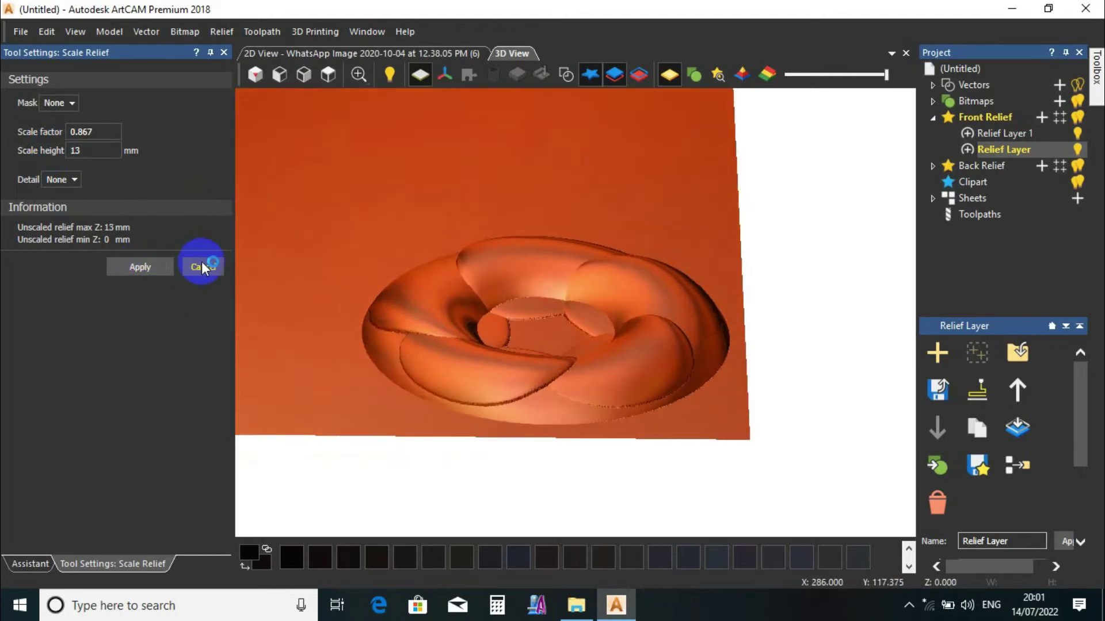
{"action": "left_click", "coordinate": [202, 264]}
- Scale the petals on Relief Layer 1 to a height of 5.5 mm
{"action": "key", "text": "0"}
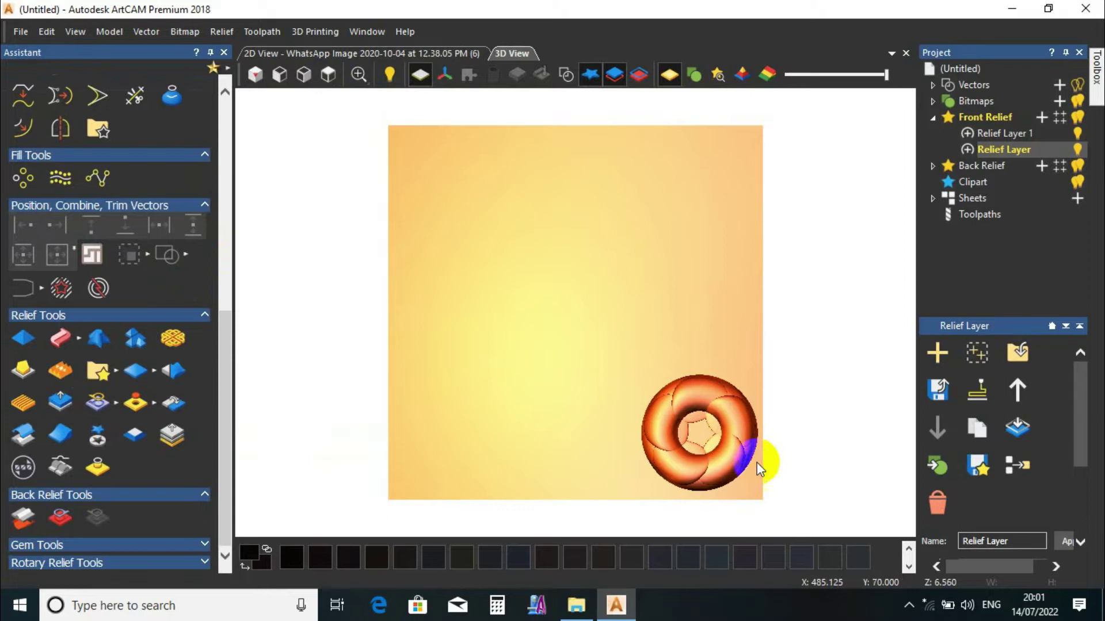
{"action": "scroll", "coordinate": [748, 455], "scroll_direction": "up", "scroll_amount": 3}
{"action": "scroll", "coordinate": [610, 254], "scroll_direction": "down", "scroll_amount": 1}
{"action": "scroll", "coordinate": [605, 398], "scroll_direction": "up", "scroll_amount": 2}
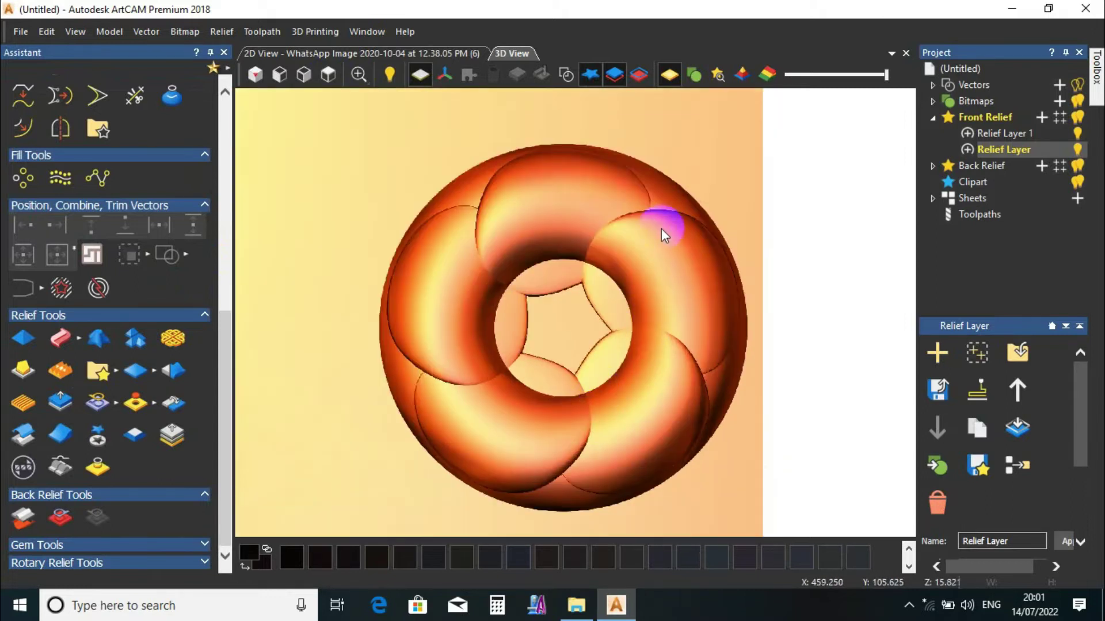
{"action": "left_click", "coordinate": [1006, 131]}
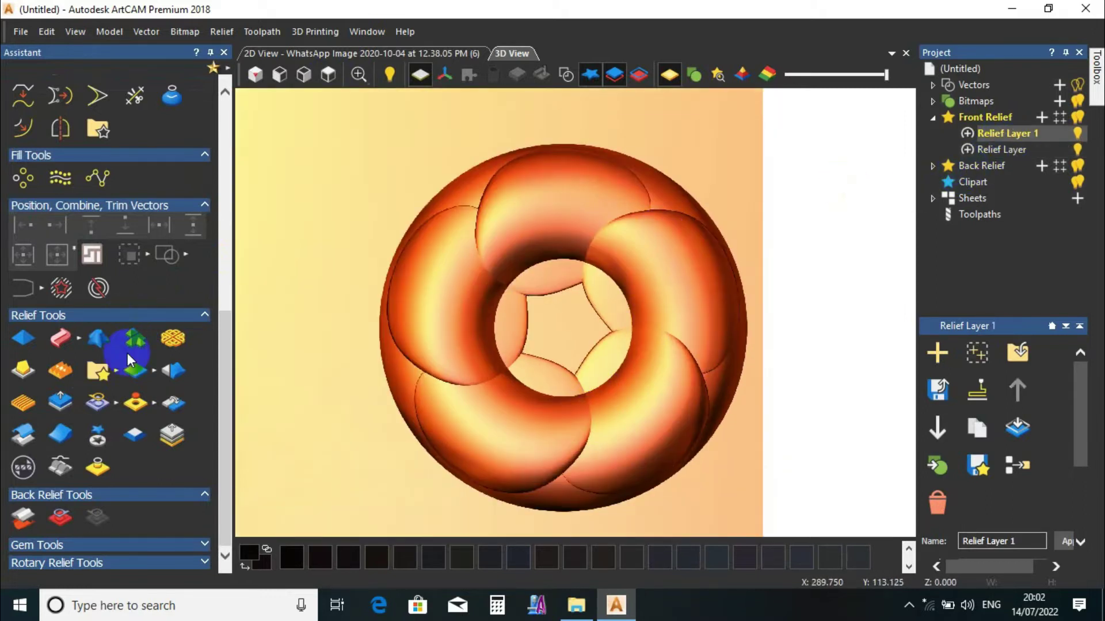
{"action": "left_click", "coordinate": [63, 401]}
{"action": "left_click_drag", "start_coordinate": [93, 152], "coordinate": [65, 161]}
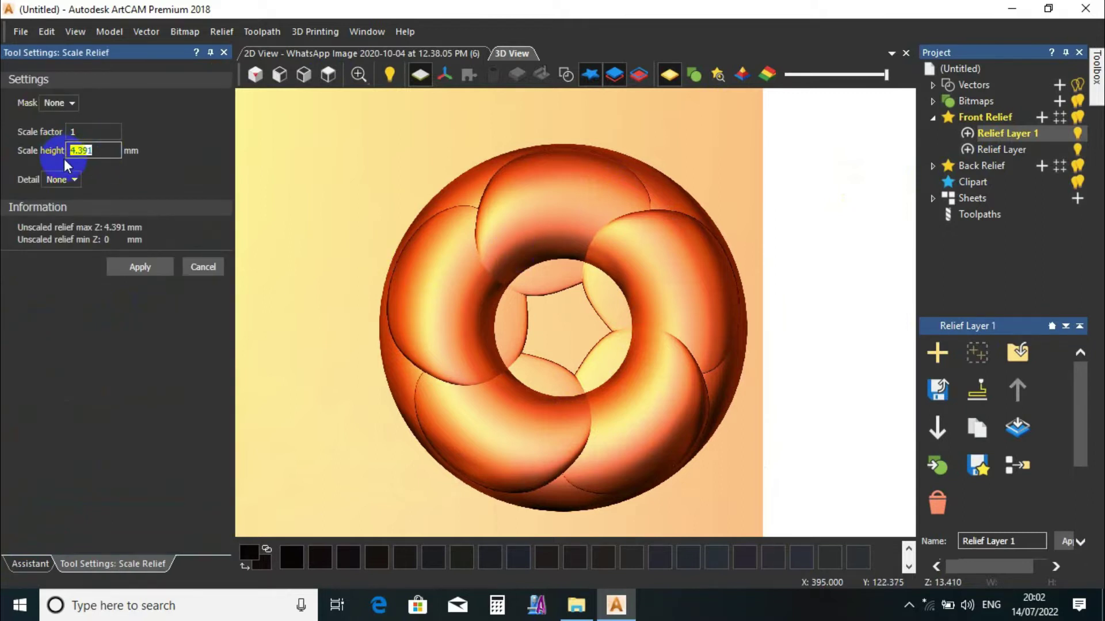
{"action": "type", "text": "5.5"}
{"action": "left_click_drag", "start_coordinate": [546, 375], "coordinate": [568, 237]}
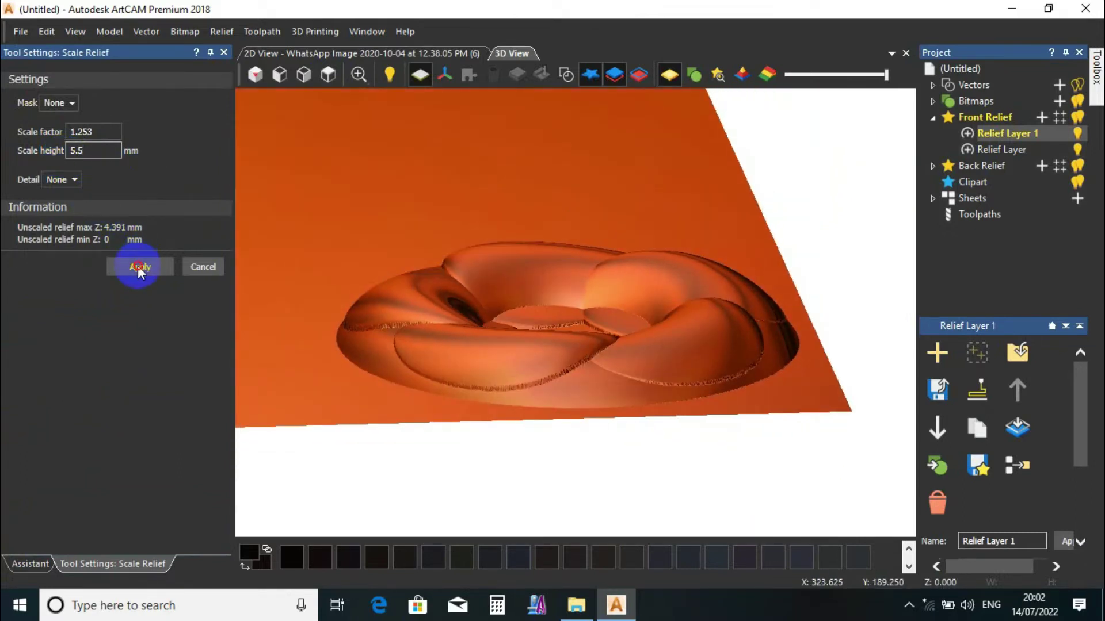
{"action": "left_click", "coordinate": [172, 276]}
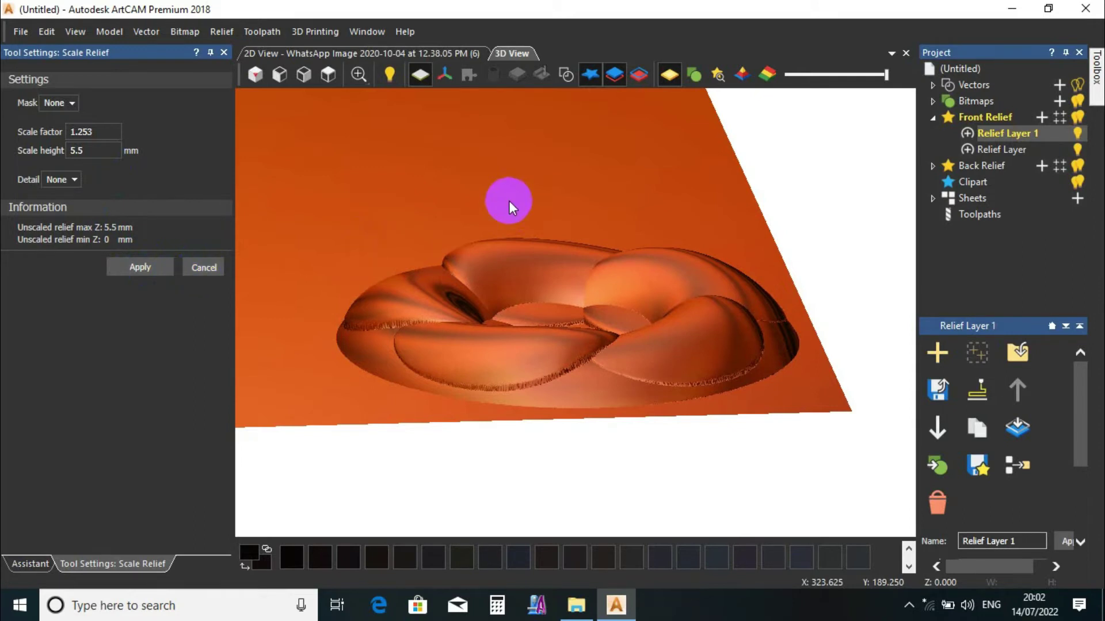
- Inspect the rescaled petals over the ring base from an angle and from straight above
{"action": "left_click_drag", "start_coordinate": [626, 279], "coordinate": [583, 444]}
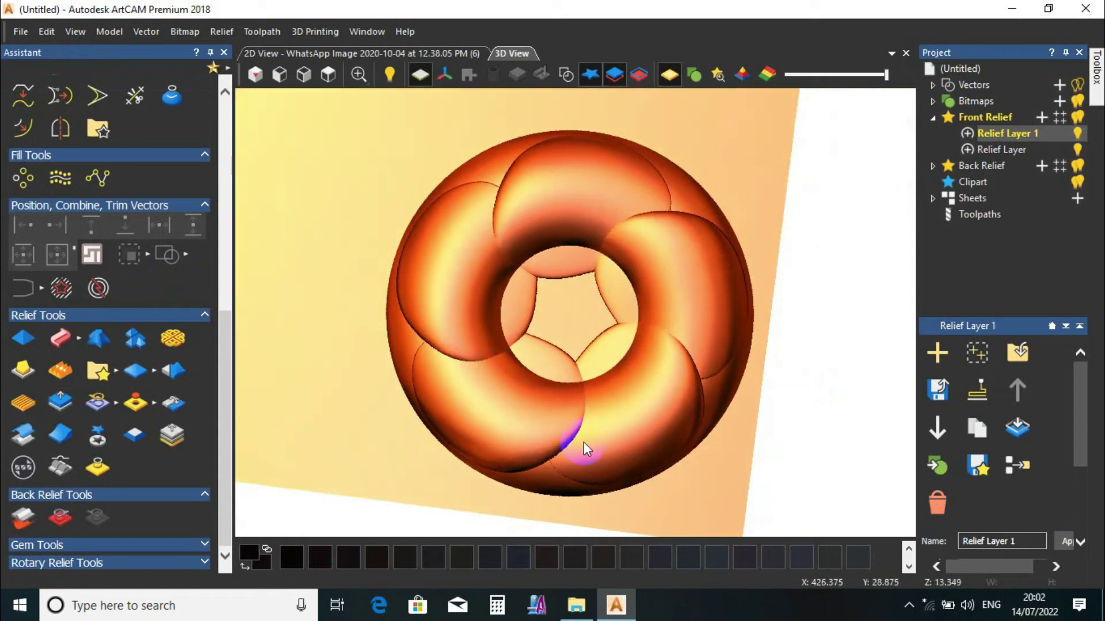
{"action": "scroll", "coordinate": [572, 391], "scroll_direction": "up", "scroll_amount": 2}
{"action": "left_click_drag", "start_coordinate": [587, 385], "coordinate": [593, 331]}
{"action": "left_click", "coordinate": [328, 75]}
{"action": "scroll", "coordinate": [754, 476], "scroll_direction": "up", "scroll_amount": 9}
{"action": "scroll", "coordinate": [584, 368], "scroll_direction": "down", "scroll_amount": 5}
{"action": "scroll", "coordinate": [416, 157], "scroll_direction": "up", "scroll_amount": 1}
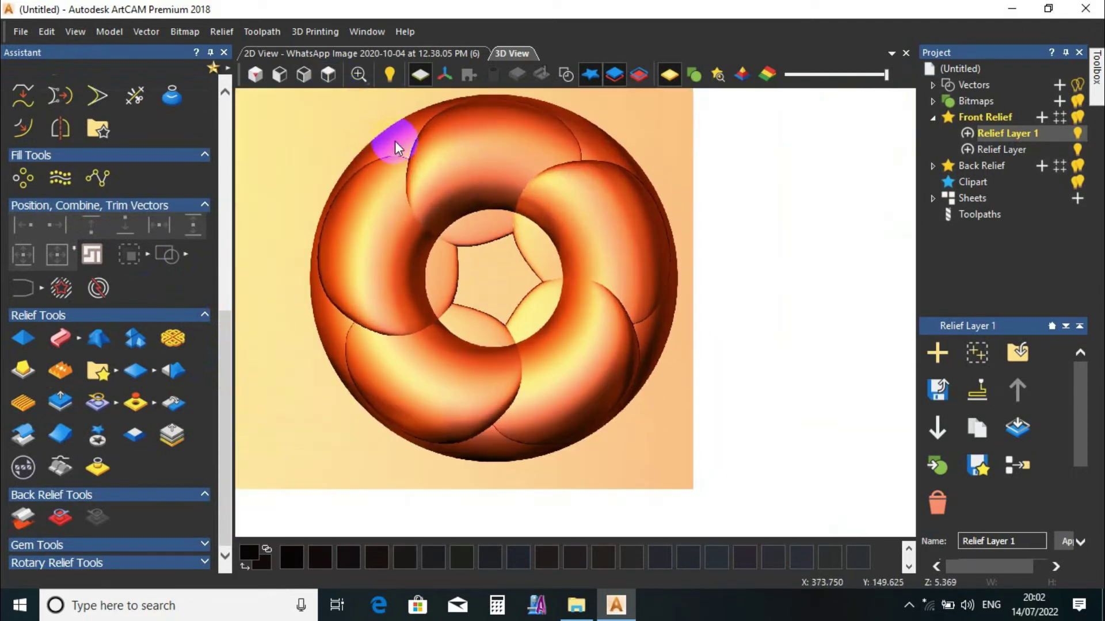
- Show the vectors and create a smooth boundary from the selected petal relief layer
{"action": "left_click", "coordinate": [567, 74]}
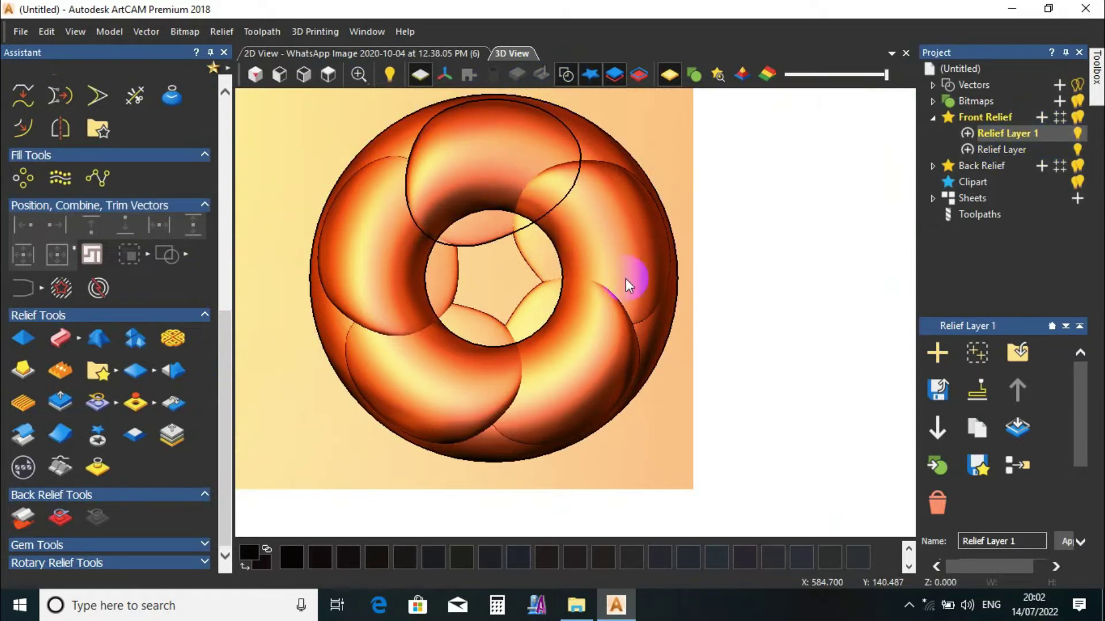
{"action": "left_click", "coordinate": [98, 469]}
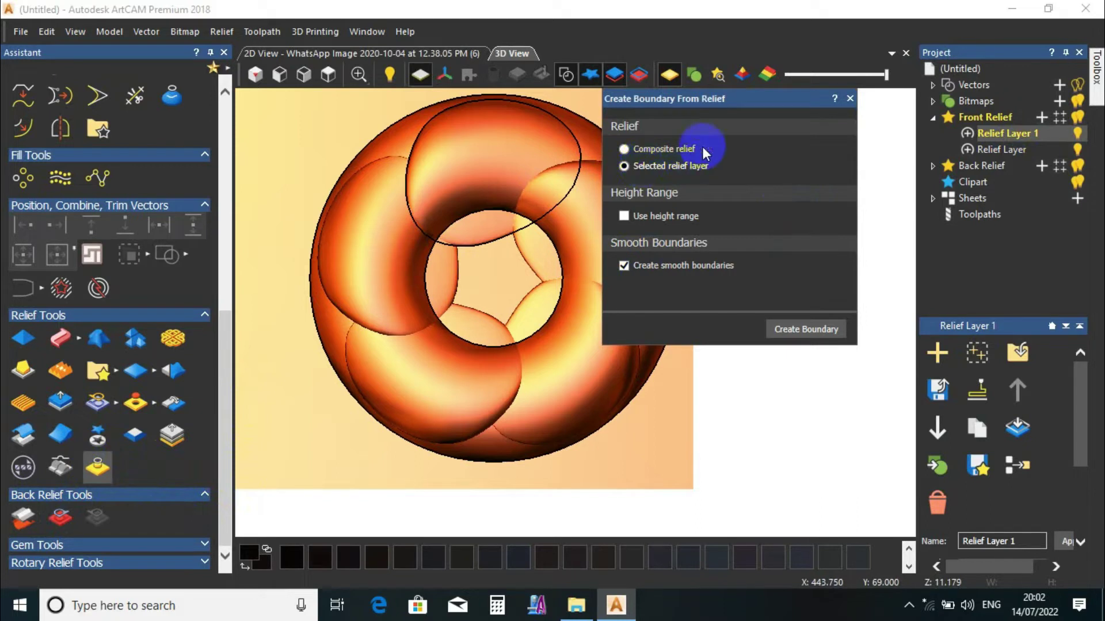
{"action": "left_click", "coordinate": [784, 330]}
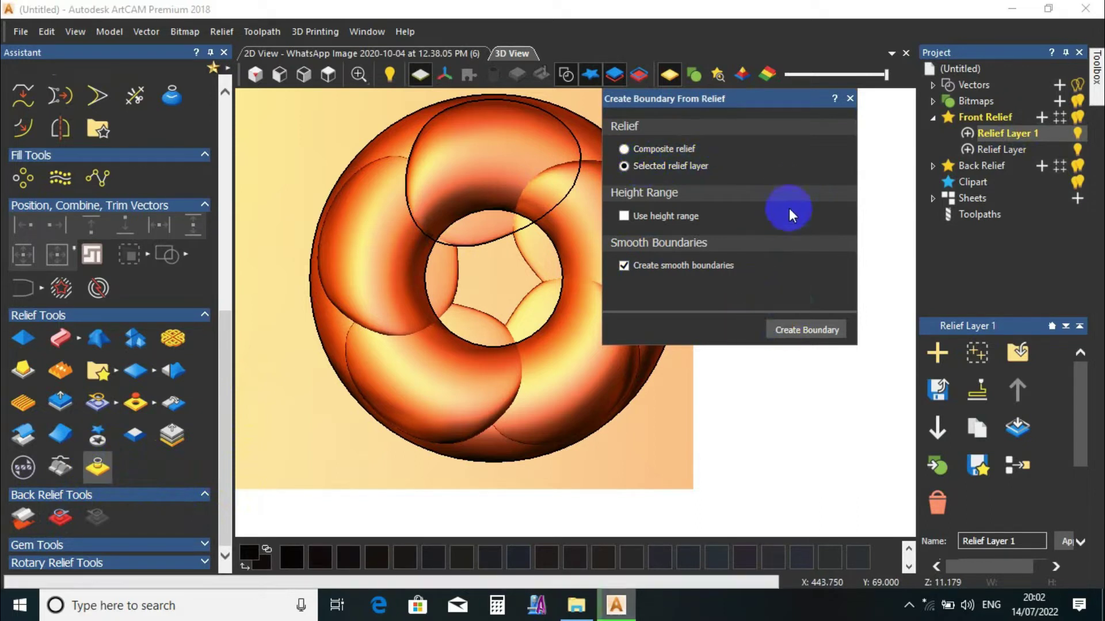
{"action": "left_click", "coordinate": [850, 98]}
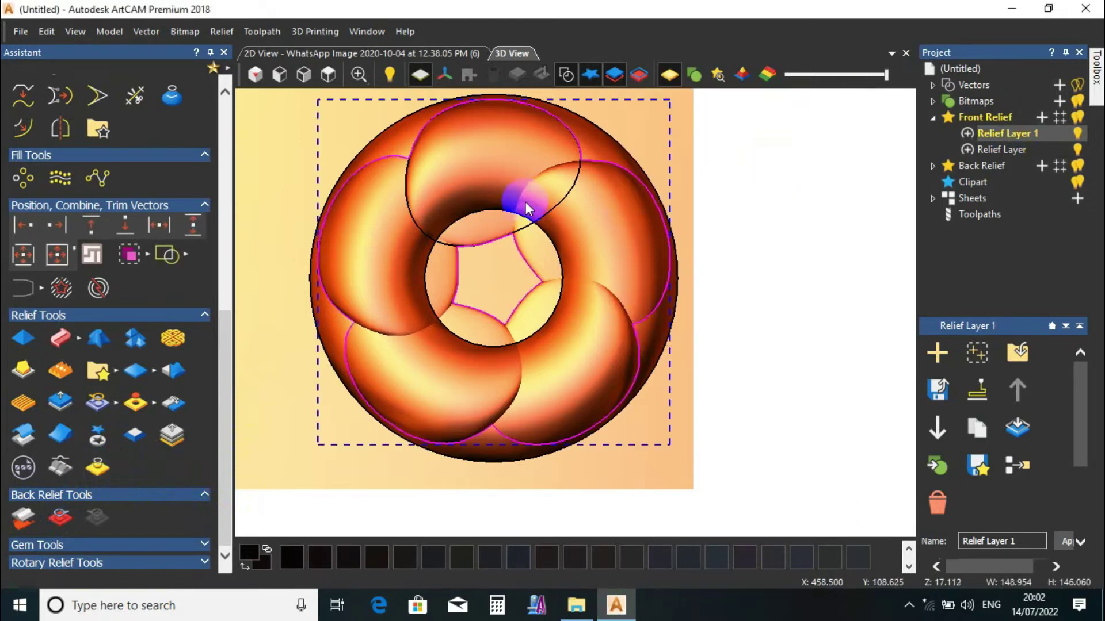
- Zero the ring base on Relief Layer outside the outer petal boundary vector
{"action": "scroll", "coordinate": [592, 171], "scroll_direction": "up", "scroll_amount": 2}
{"action": "scroll", "coordinate": [593, 171], "scroll_direction": "down", "scroll_amount": 3}
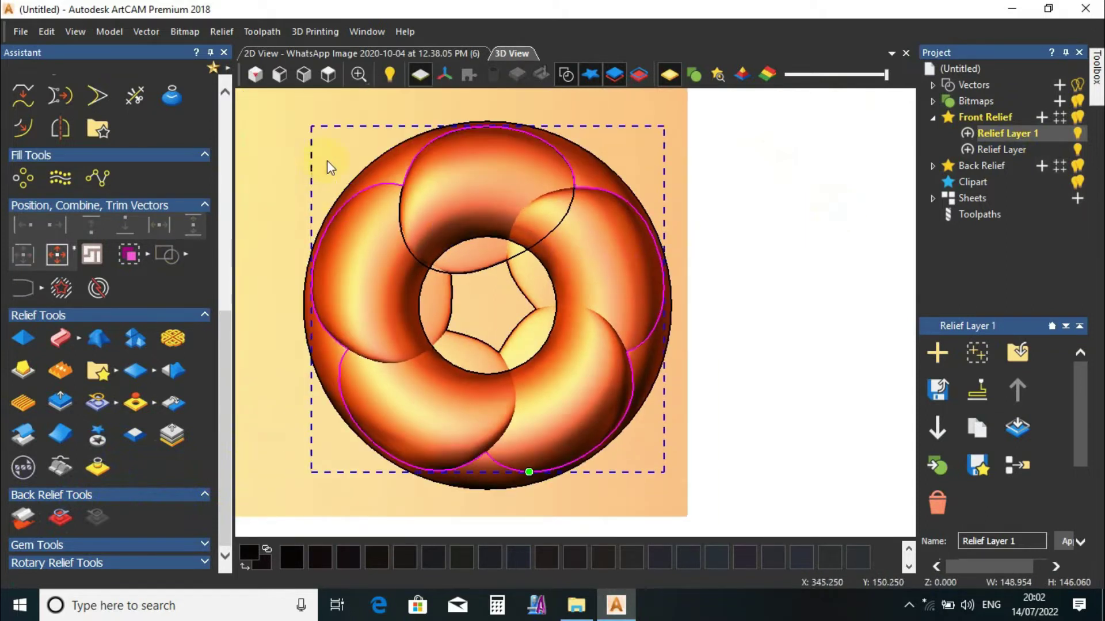
{"action": "left_click", "coordinate": [1035, 151]}
{"action": "scroll", "coordinate": [597, 171], "scroll_direction": "up", "scroll_amount": 2}
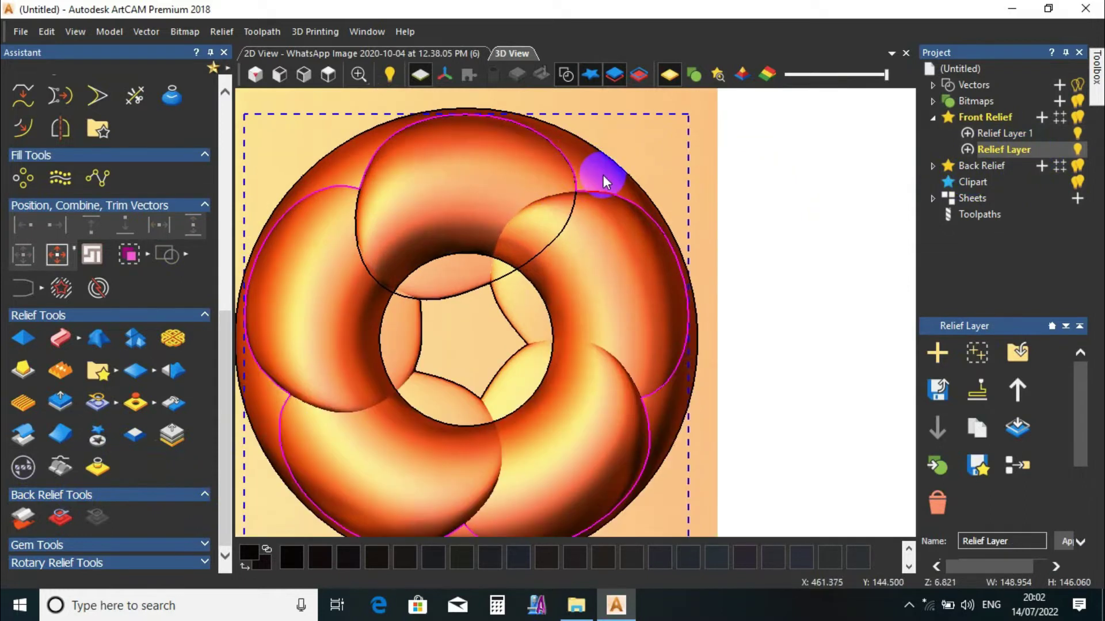
{"action": "scroll", "coordinate": [602, 173], "scroll_direction": "down", "scroll_amount": 2}
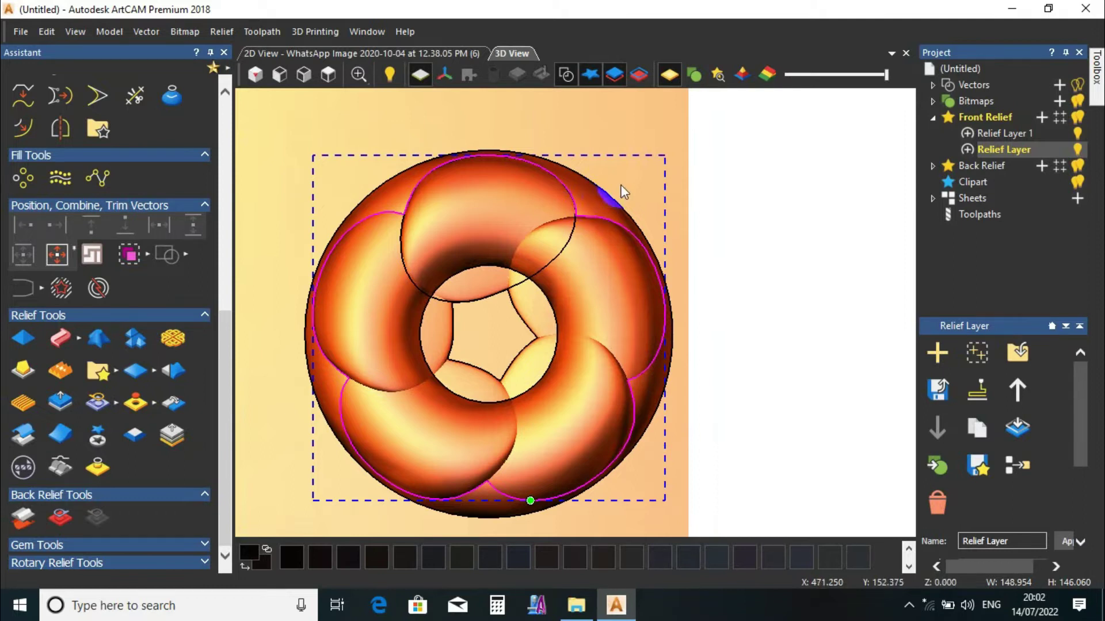
{"action": "left_click", "coordinate": [222, 31]}
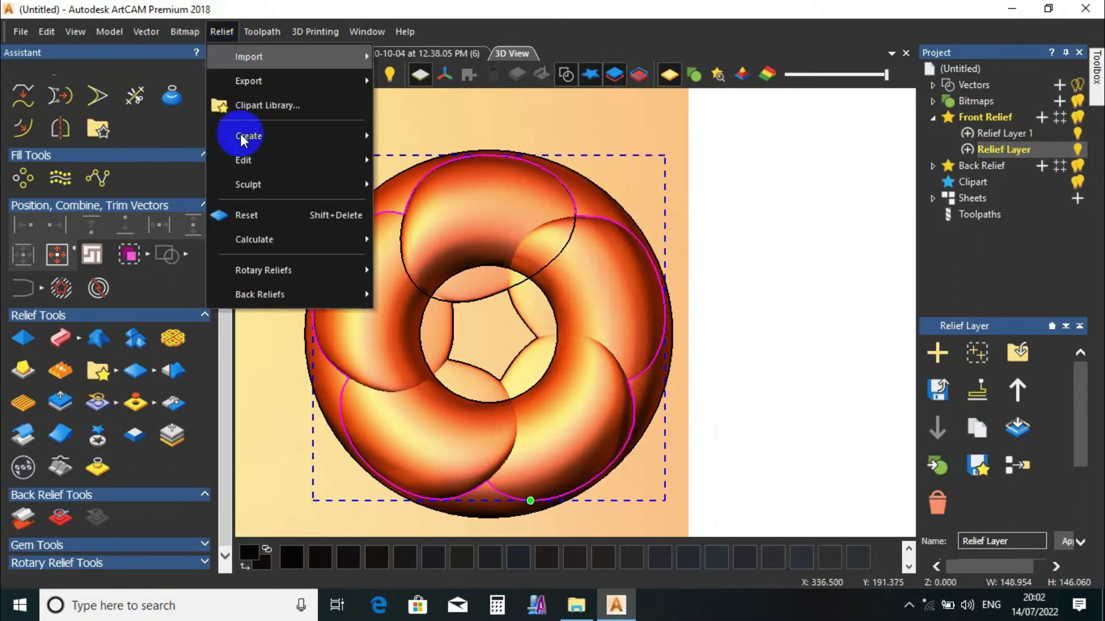
{"action": "left_click", "coordinate": [264, 161]}
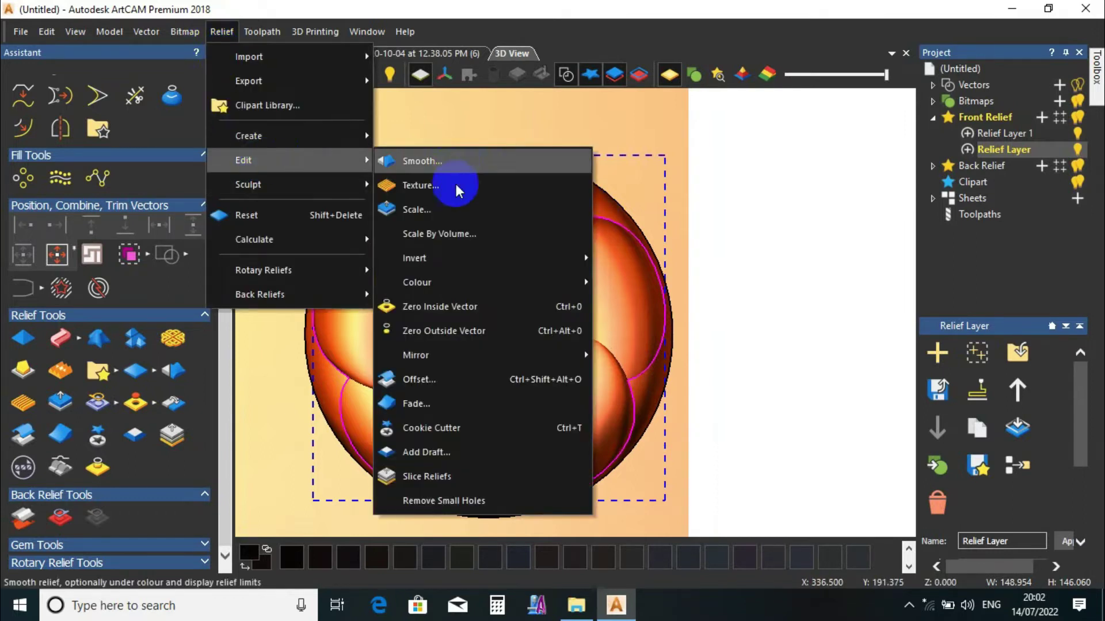
{"action": "left_click", "coordinate": [480, 332]}
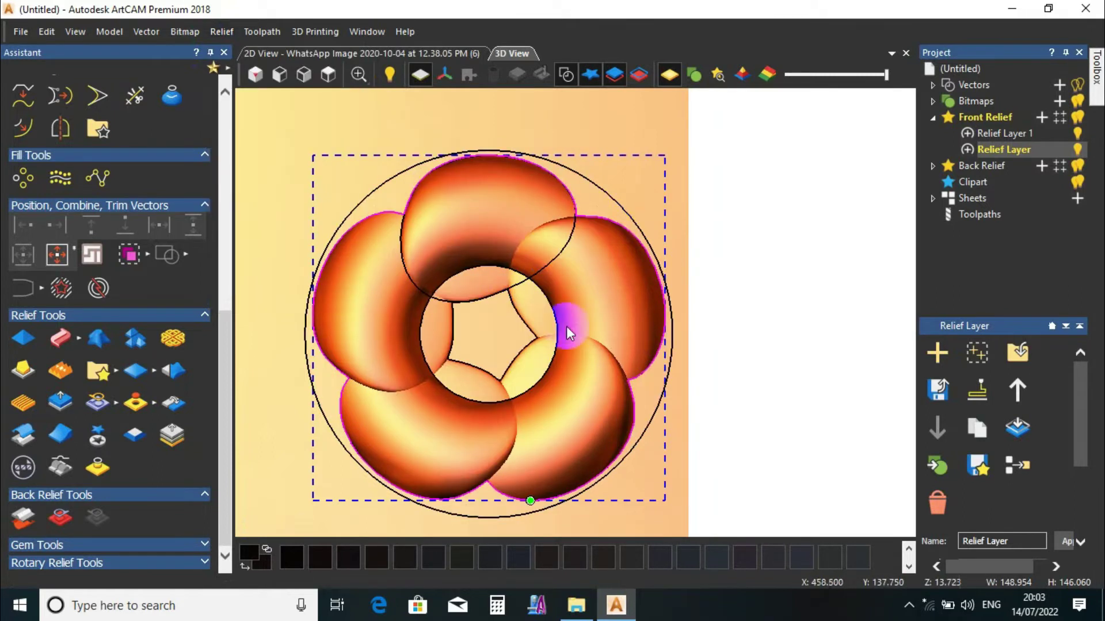
- Hide the vectors and inspect the trimmed flower relief from different angles and from above
{"action": "left_click_drag", "start_coordinate": [537, 425], "coordinate": [572, 282]}
{"action": "left_click", "coordinate": [565, 75]}
{"action": "left_click_drag", "start_coordinate": [573, 421], "coordinate": [424, 167]}
{"action": "left_click", "coordinate": [328, 74]}
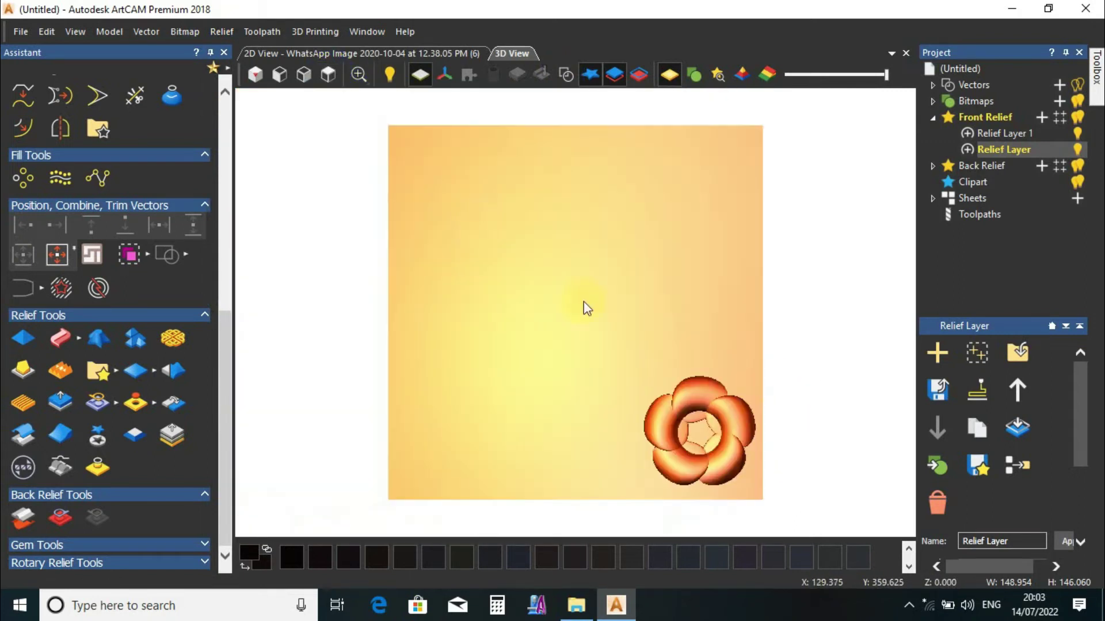
{"action": "scroll", "coordinate": [758, 460], "scroll_direction": "up", "scroll_amount": 7}
{"action": "scroll", "coordinate": [568, 300], "scroll_direction": "down", "scroll_amount": 2}
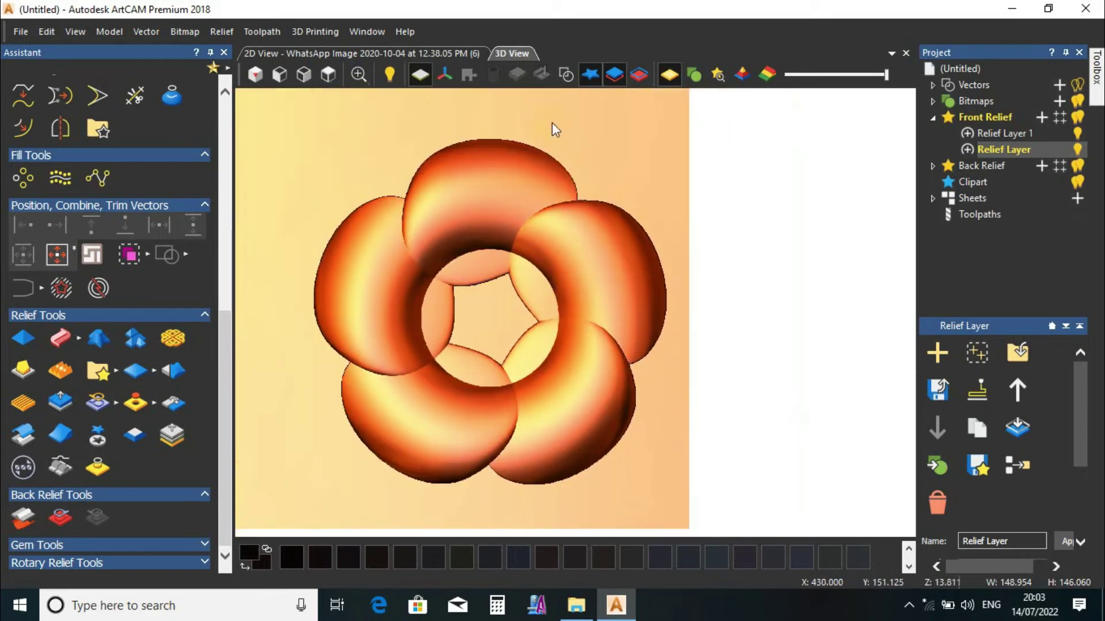
- Show the vectors and zero Relief Layer 1 inside the flower's inner circle vector
{"action": "left_click", "coordinate": [565, 74]}
{"action": "scroll", "coordinate": [461, 246], "scroll_direction": "up", "scroll_amount": 3}
{"action": "left_click", "coordinate": [463, 250]}
{"action": "scroll", "coordinate": [548, 305], "scroll_direction": "down", "scroll_amount": 2}
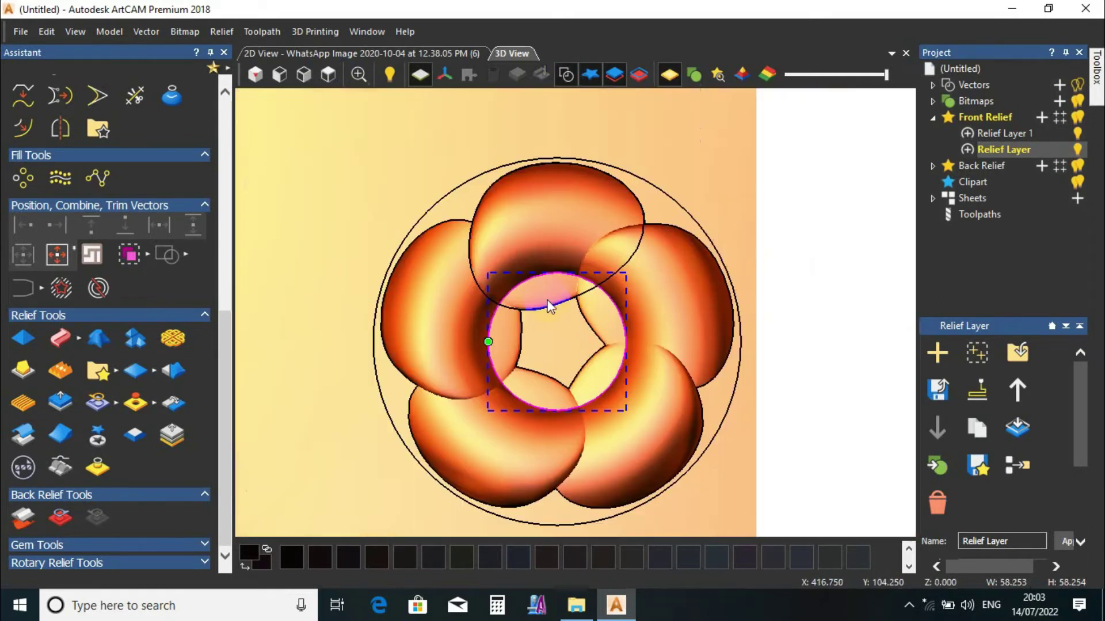
{"action": "left_click", "coordinate": [1007, 133]}
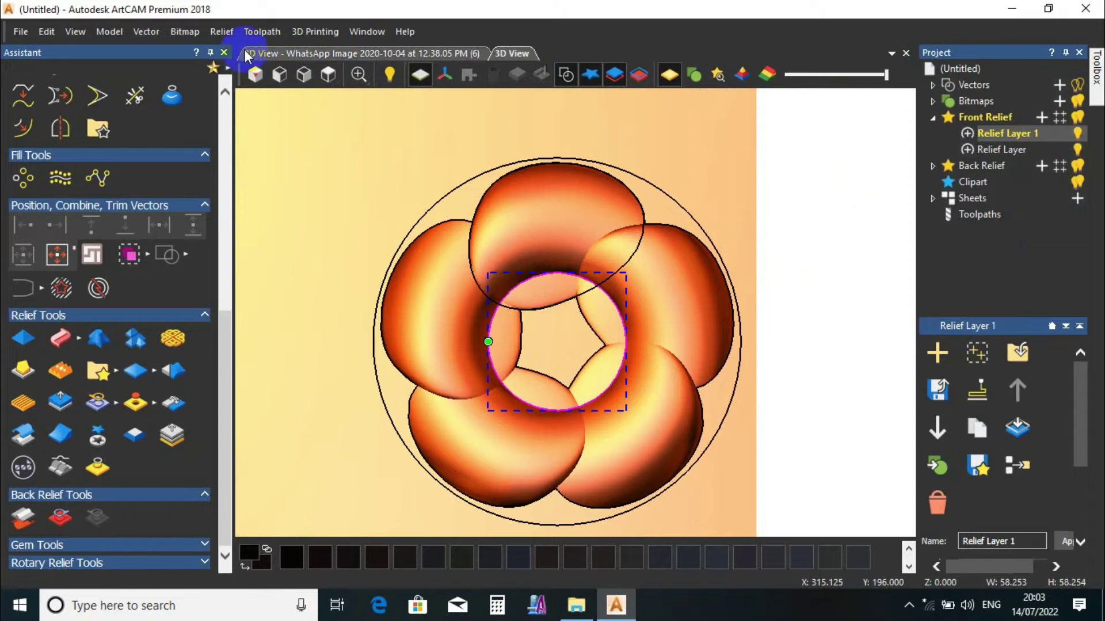
{"action": "left_click", "coordinate": [222, 32]}
{"action": "mouse_move", "coordinate": [279, 162]}
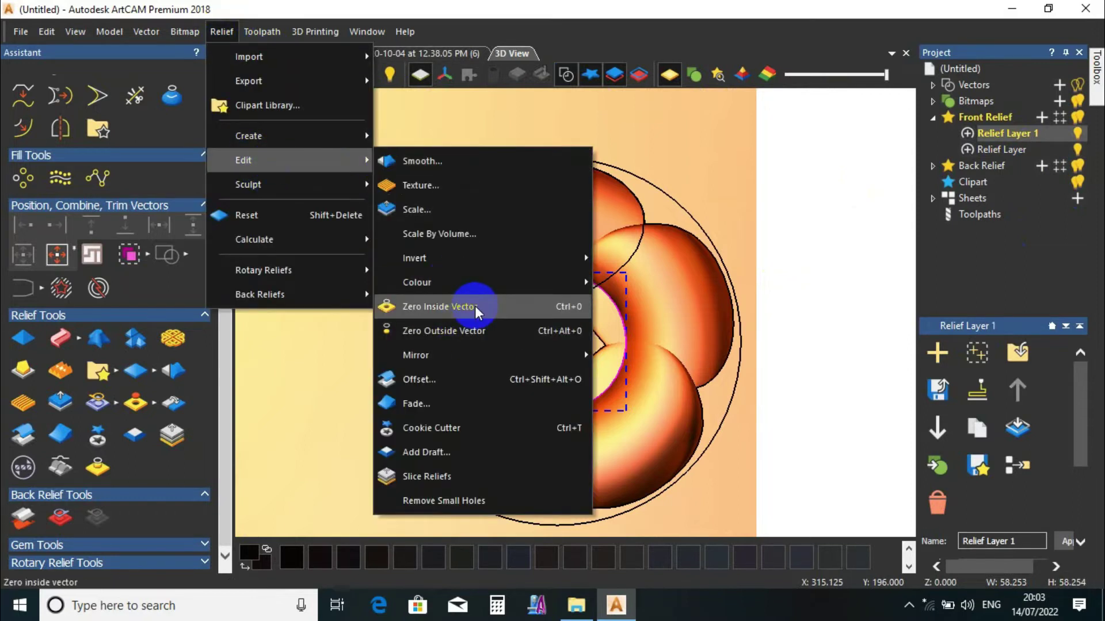
{"action": "left_click", "coordinate": [476, 312]}
{"action": "scroll", "coordinate": [500, 308], "scroll_direction": "up", "scroll_amount": 2}
{"action": "left_click", "coordinate": [489, 308]}
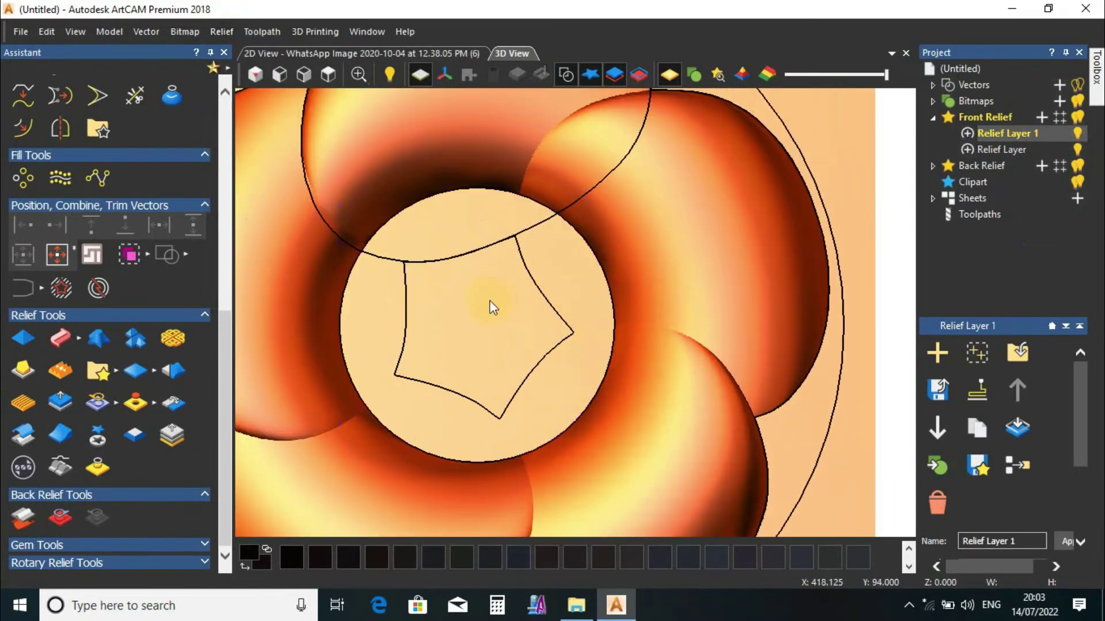
{"action": "scroll", "coordinate": [470, 224], "scroll_direction": "down", "scroll_amount": 4}
- Offset the inner circle vector slightly outwards to about 60.7 mm in diameter, keeping the original circle
{"action": "left_click", "coordinate": [488, 240]}
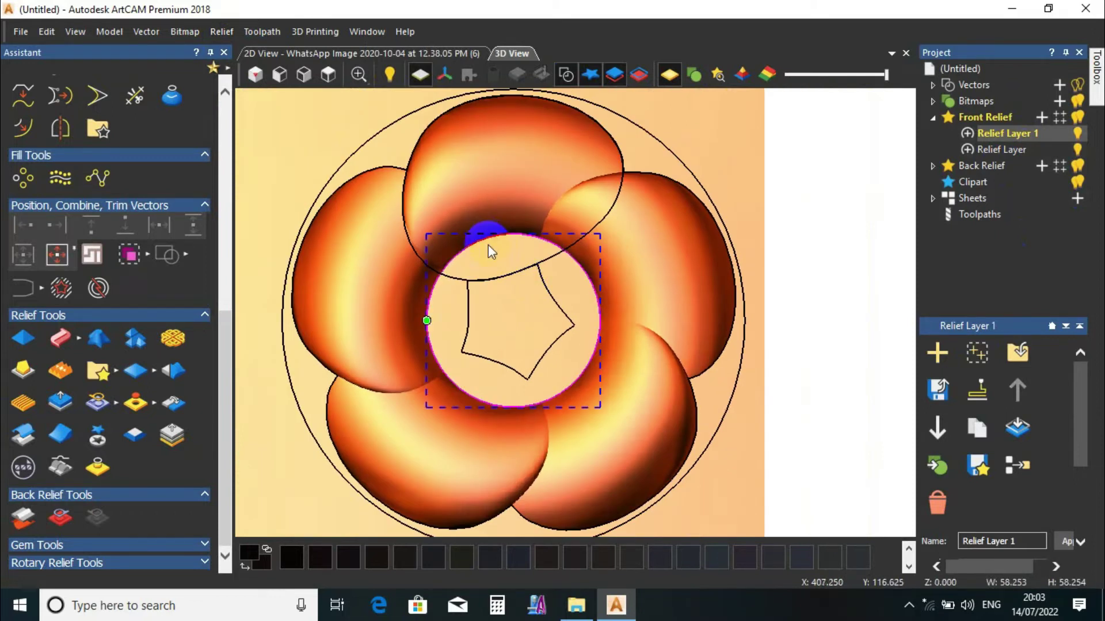
{"action": "left_click", "coordinate": [369, 53]}
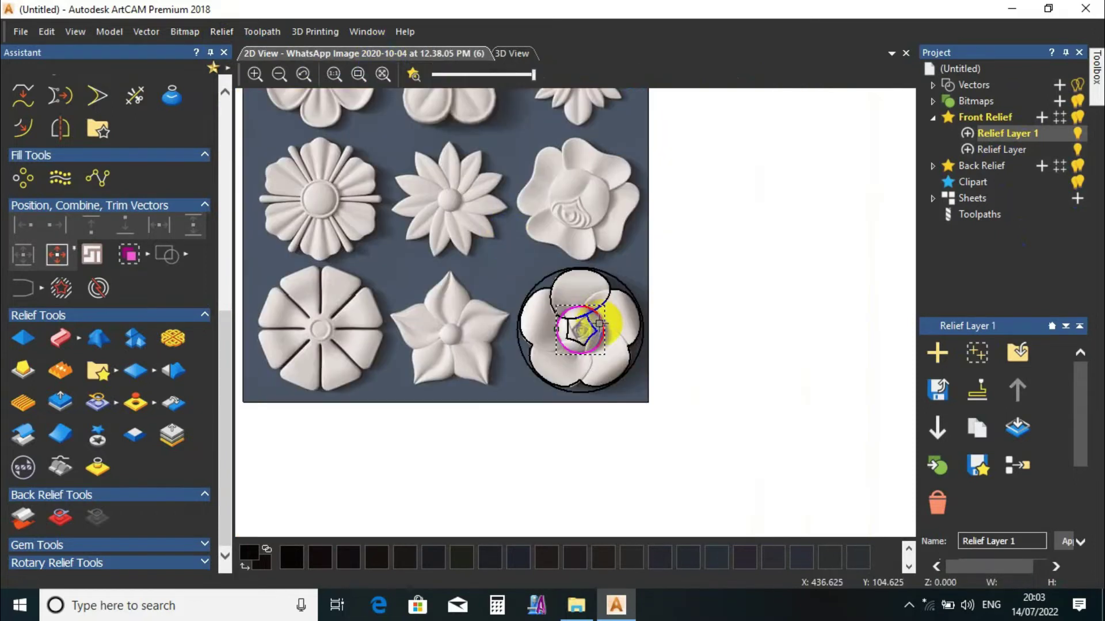
{"action": "scroll", "coordinate": [604, 322], "scroll_direction": "up", "scroll_amount": 3}
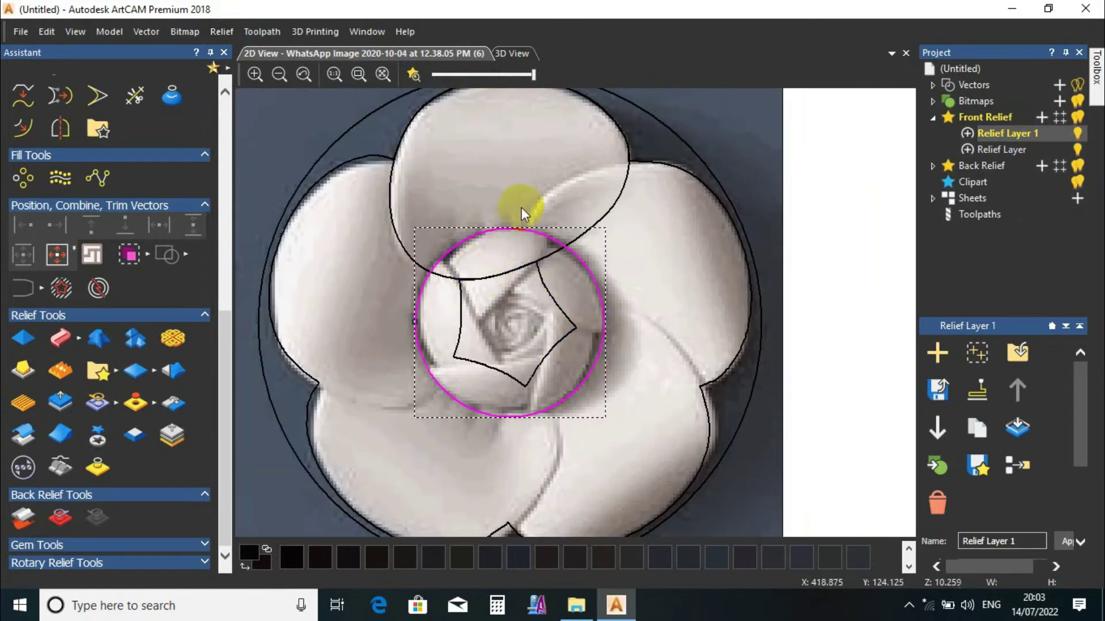
{"action": "left_click", "coordinate": [507, 54]}
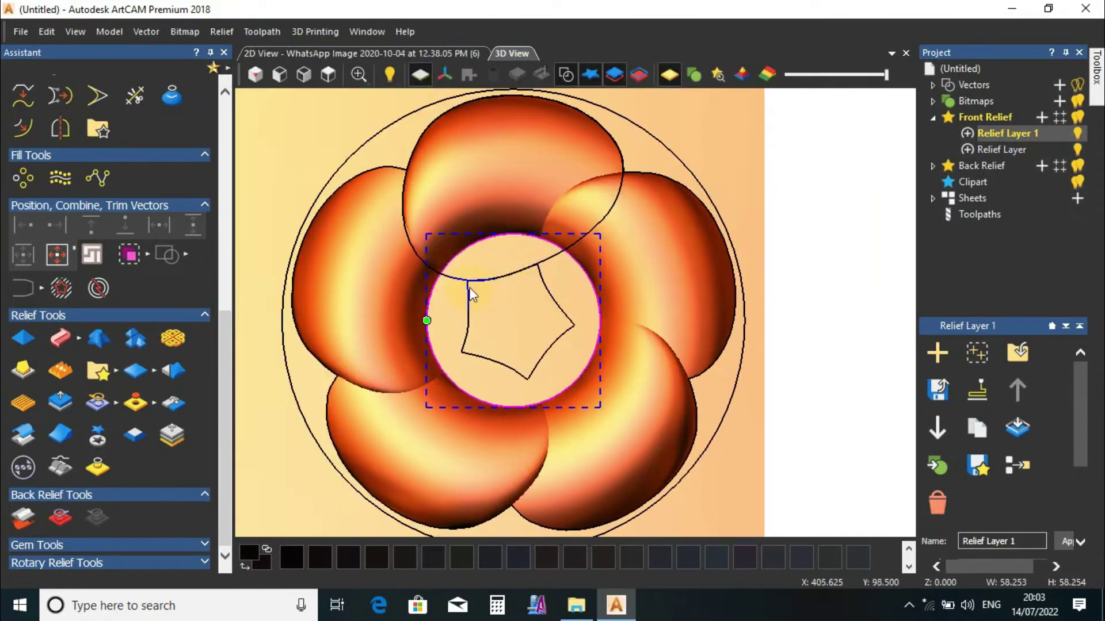
{"action": "scroll", "coordinate": [489, 248], "scroll_direction": "up", "scroll_amount": 2}
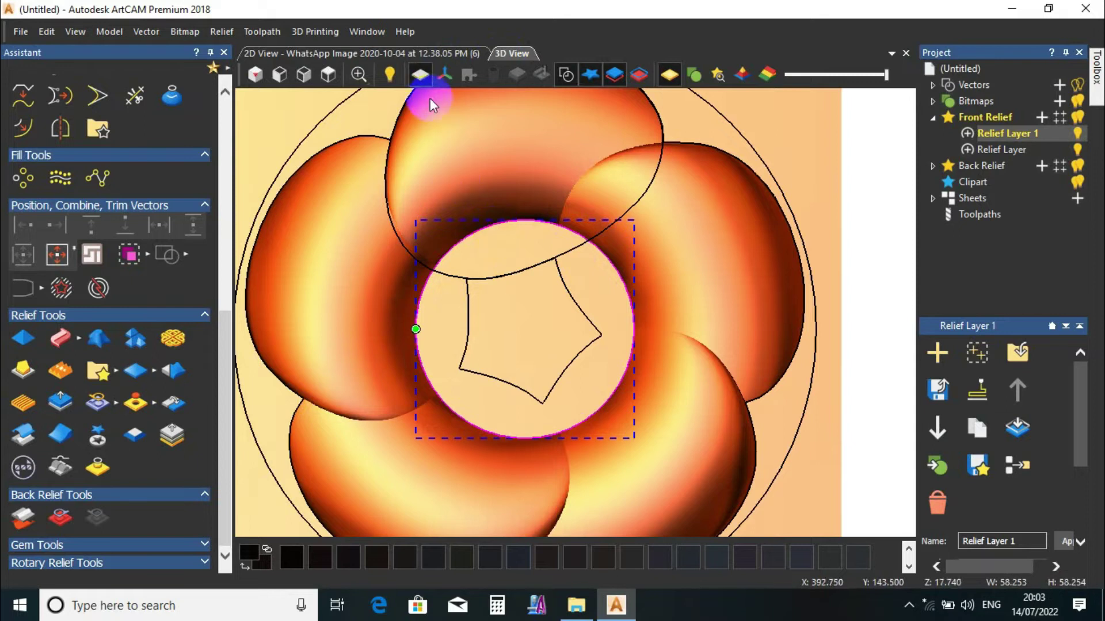
{"action": "left_click", "coordinate": [398, 53]}
{"action": "scroll", "coordinate": [488, 253], "scroll_direction": "up", "scroll_amount": 3}
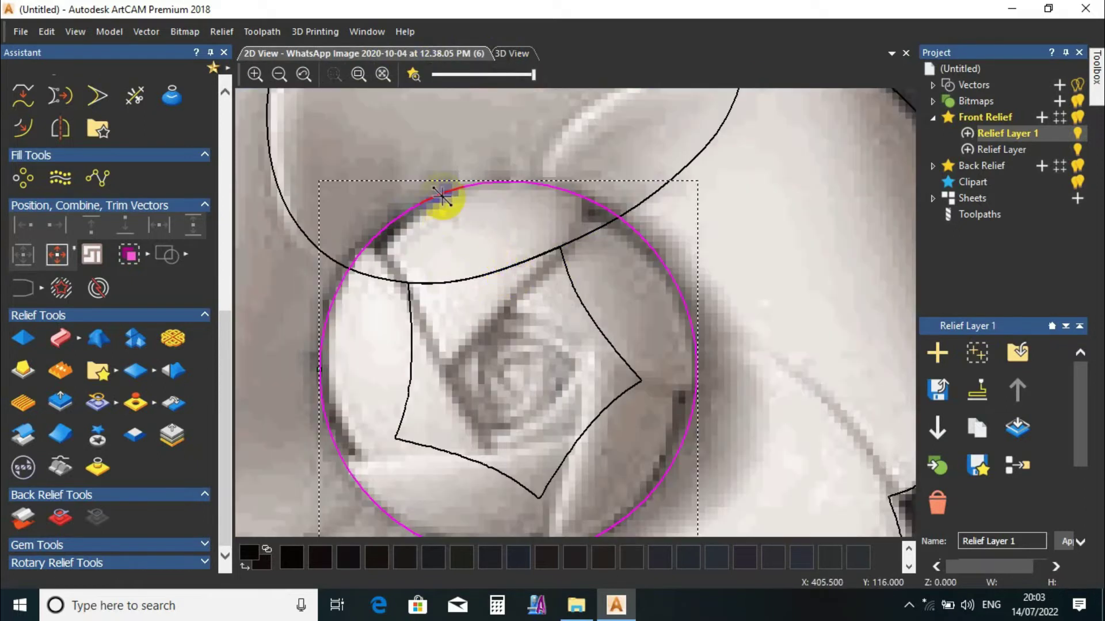
{"action": "left_click", "coordinate": [22, 128]}
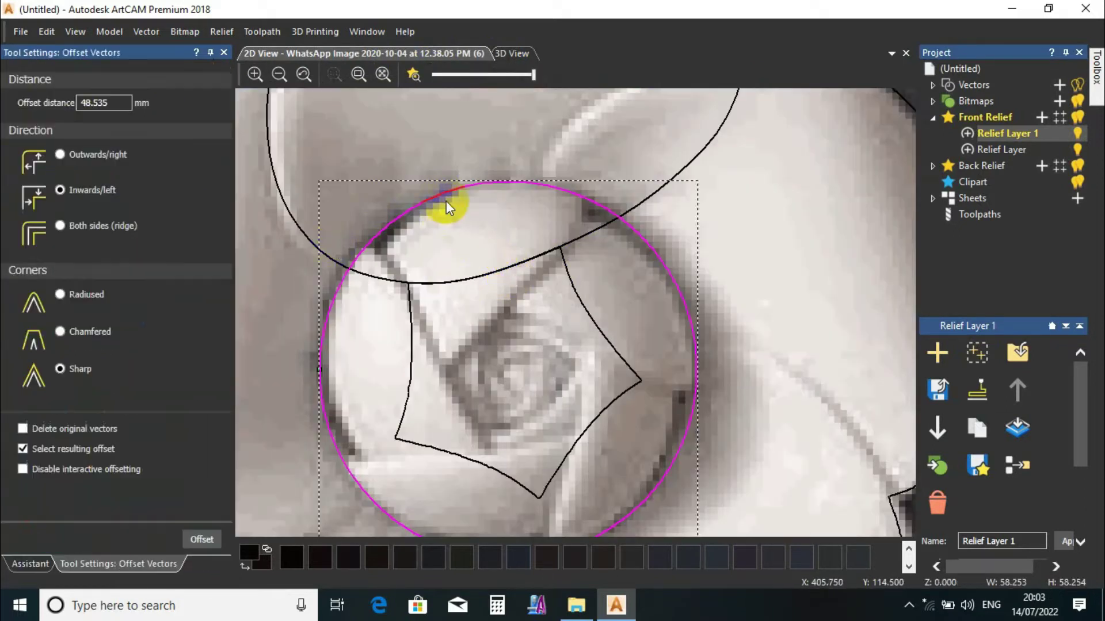
{"action": "left_click_drag", "start_coordinate": [463, 191], "coordinate": [469, 179]}
{"action": "left_click", "coordinate": [224, 52]}
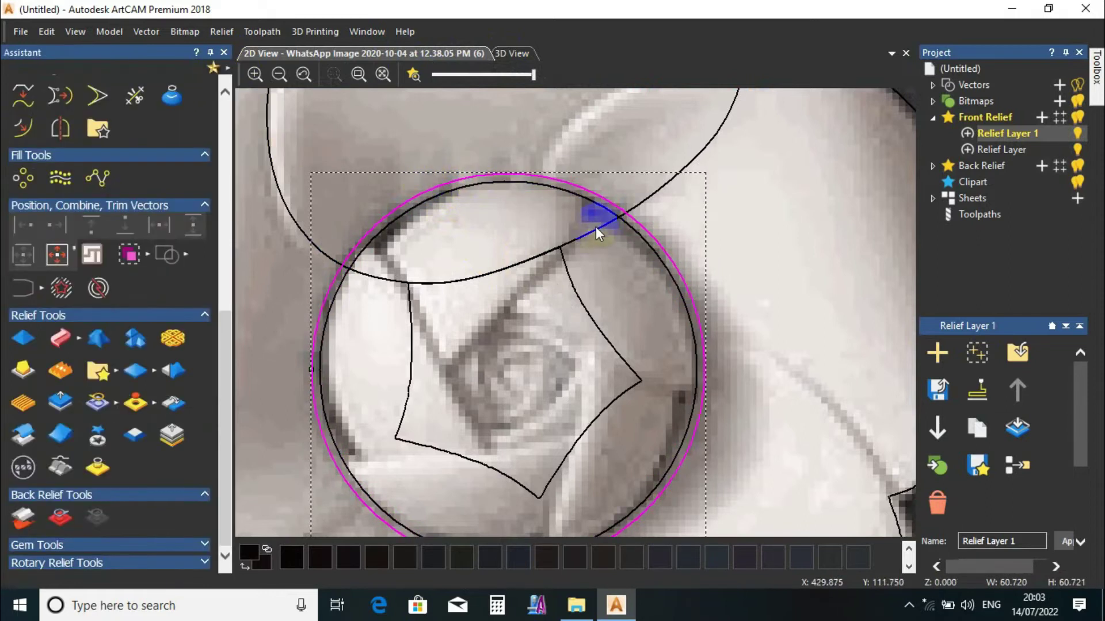
{"action": "scroll", "coordinate": [547, 215], "scroll_direction": "down", "scroll_amount": 2}
{"action": "scroll", "coordinate": [542, 265], "scroll_direction": "up", "scroll_amount": 2}
{"action": "left_click", "coordinate": [546, 255]}
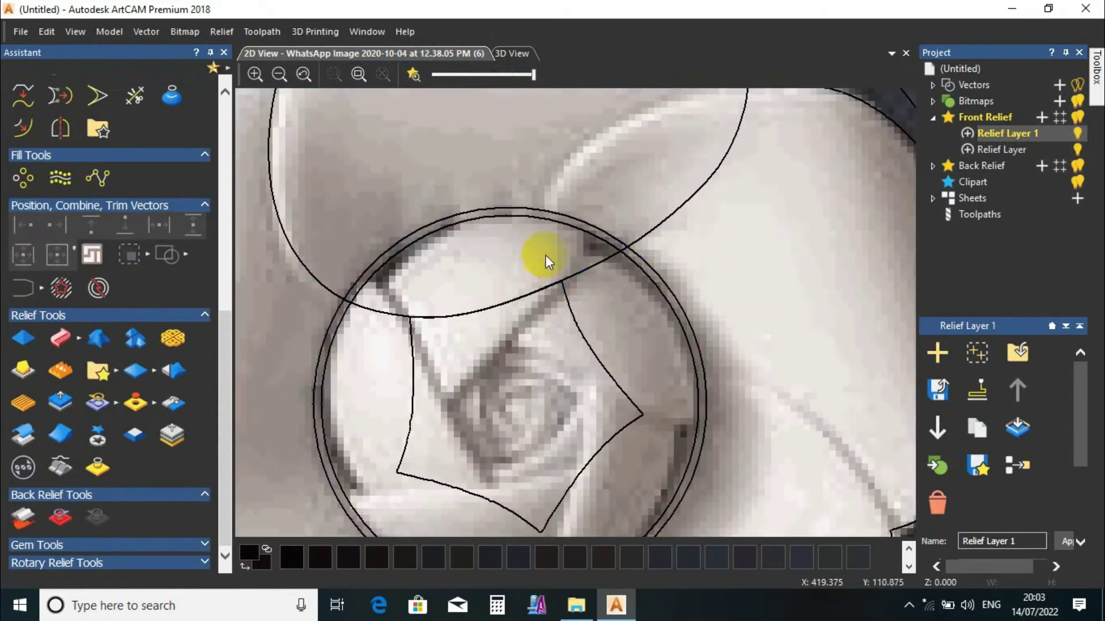
- Draw a straight-segment polyline over the reference image from outside the inner circles through the star's upper corner to the rosebud's edge
{"action": "scroll", "coordinate": [518, 288], "scroll_direction": "down", "scroll_amount": 2}
{"action": "left_click_drag", "start_coordinate": [221, 361], "coordinate": [224, 253]}
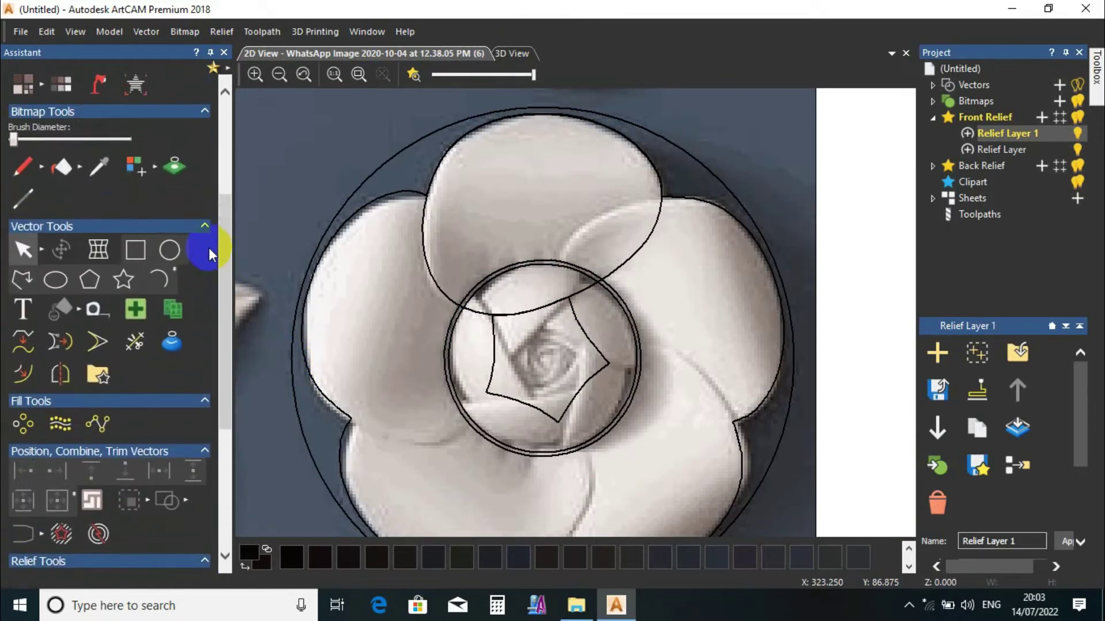
{"action": "left_click", "coordinate": [160, 276]}
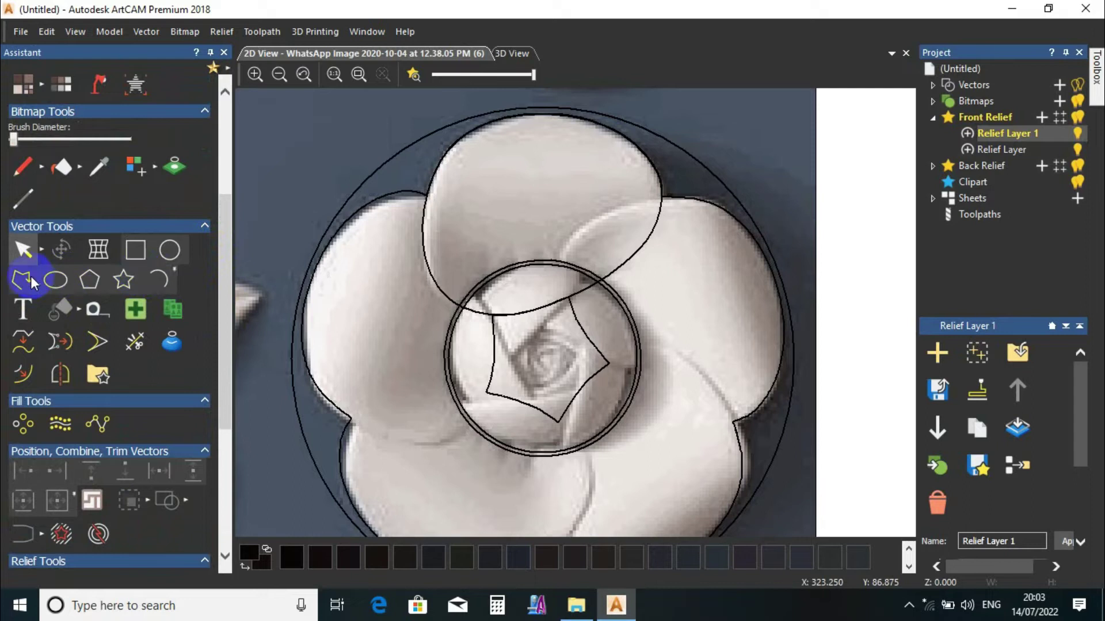
{"action": "scroll", "coordinate": [585, 270], "scroll_direction": "up", "scroll_amount": 3}
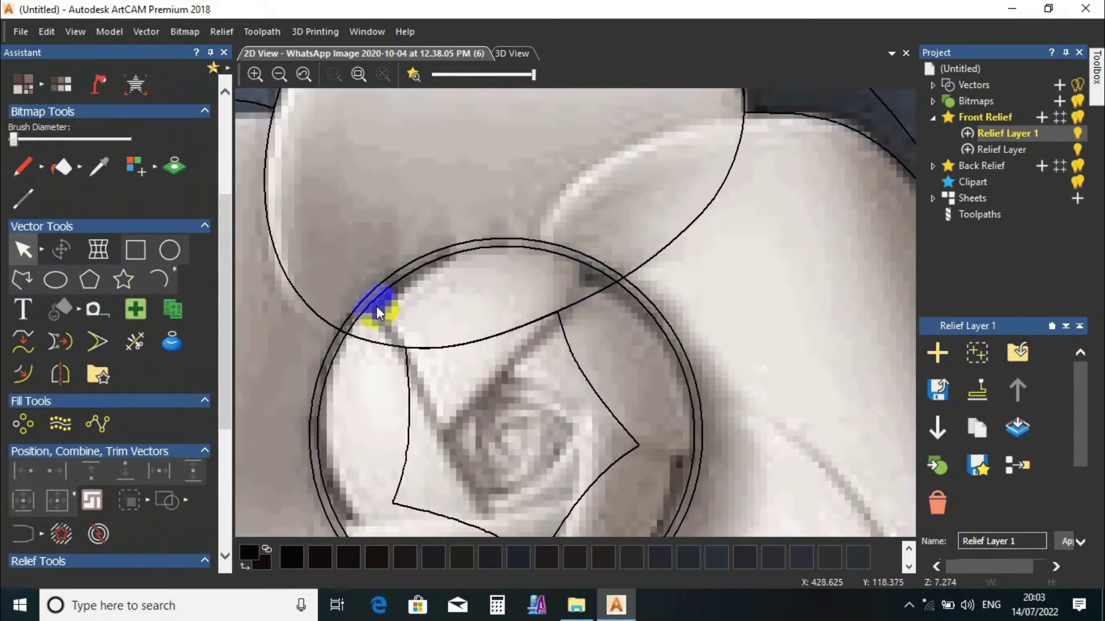
{"action": "left_click", "coordinate": [23, 280]}
{"action": "left_click", "coordinate": [588, 239]}
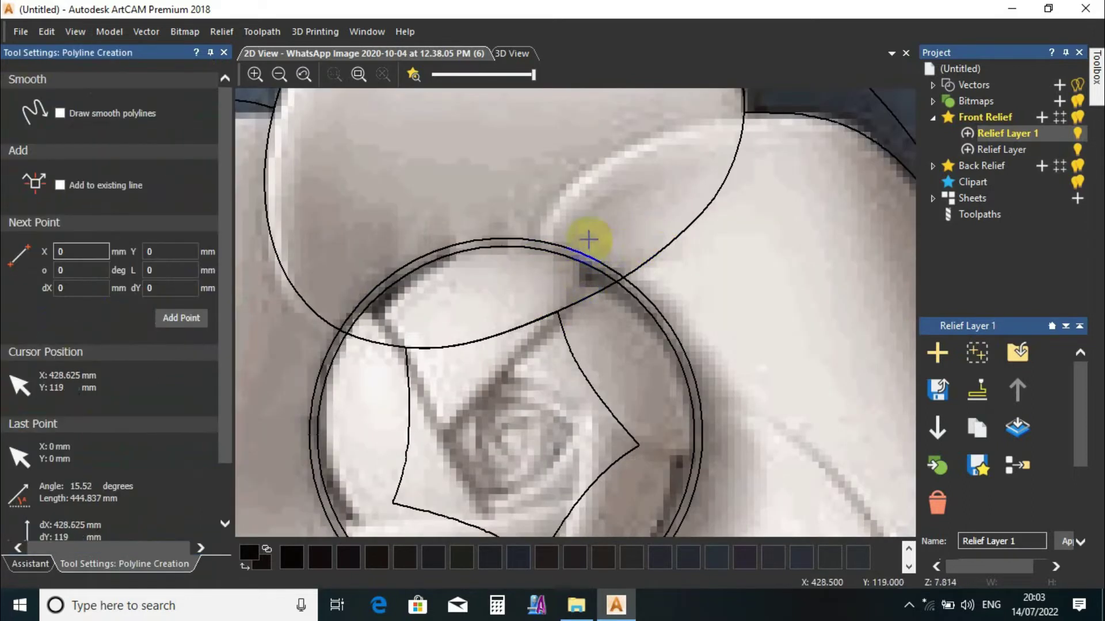
{"action": "left_click", "coordinate": [558, 314]}
{"action": "left_click", "coordinate": [445, 427]}
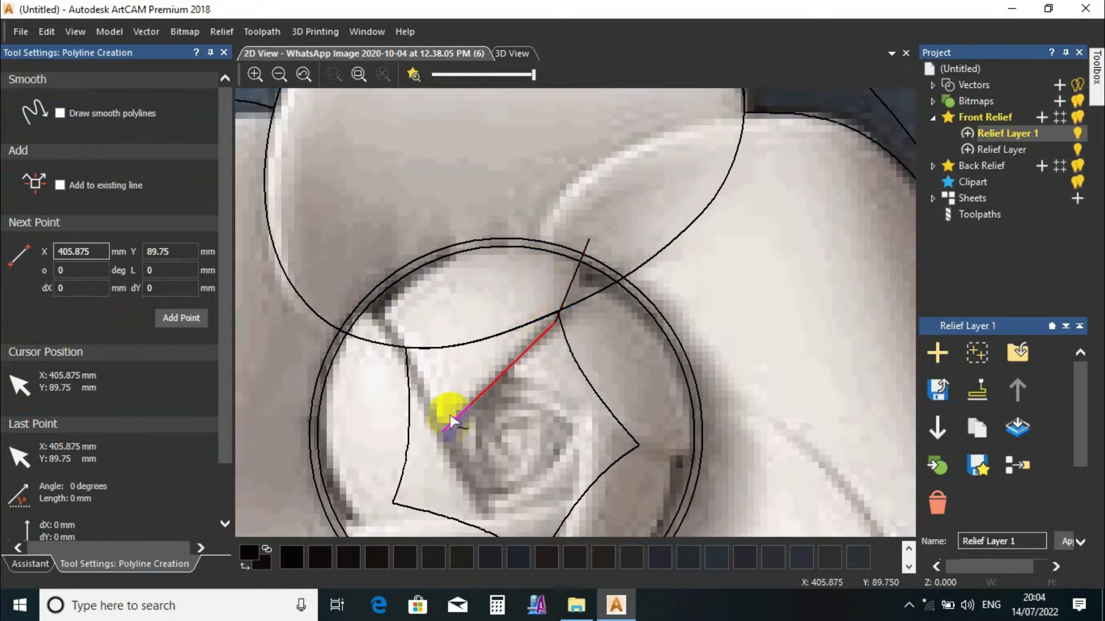
{"action": "scroll", "coordinate": [448, 408], "scroll_direction": "down", "scroll_amount": 2}
{"action": "scroll", "coordinate": [473, 398], "scroll_direction": "up", "scroll_amount": 2}
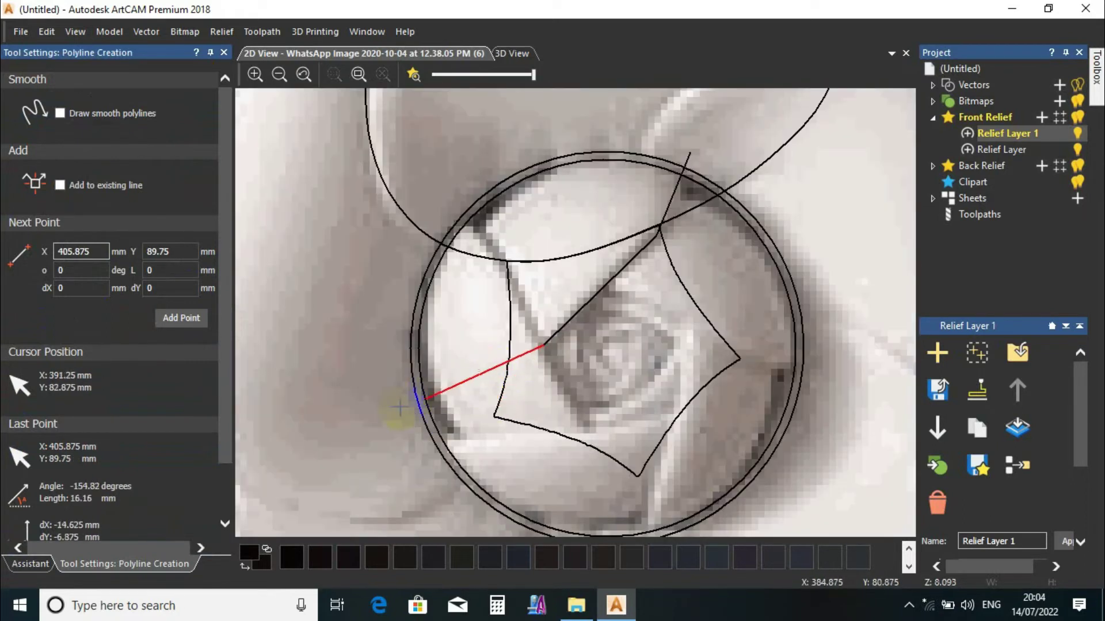
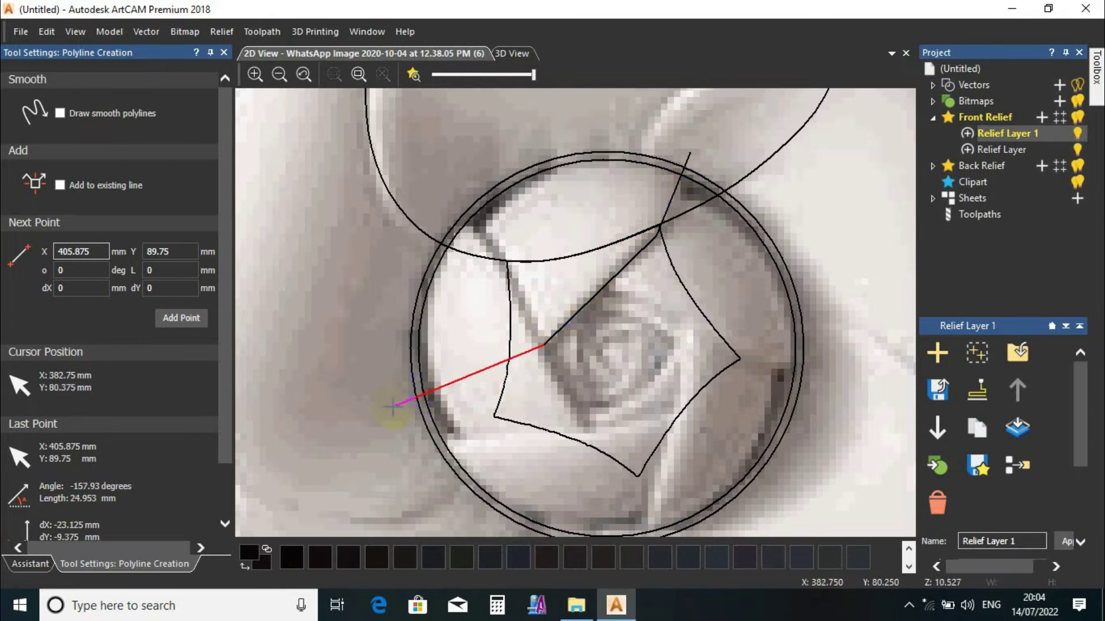
- Finish the straight-segment polyline by running it from the rosebud's edge to a point just outside the inner circles at lower left
{"action": "scroll", "coordinate": [541, 345], "scroll_direction": "up", "scroll_amount": 3}
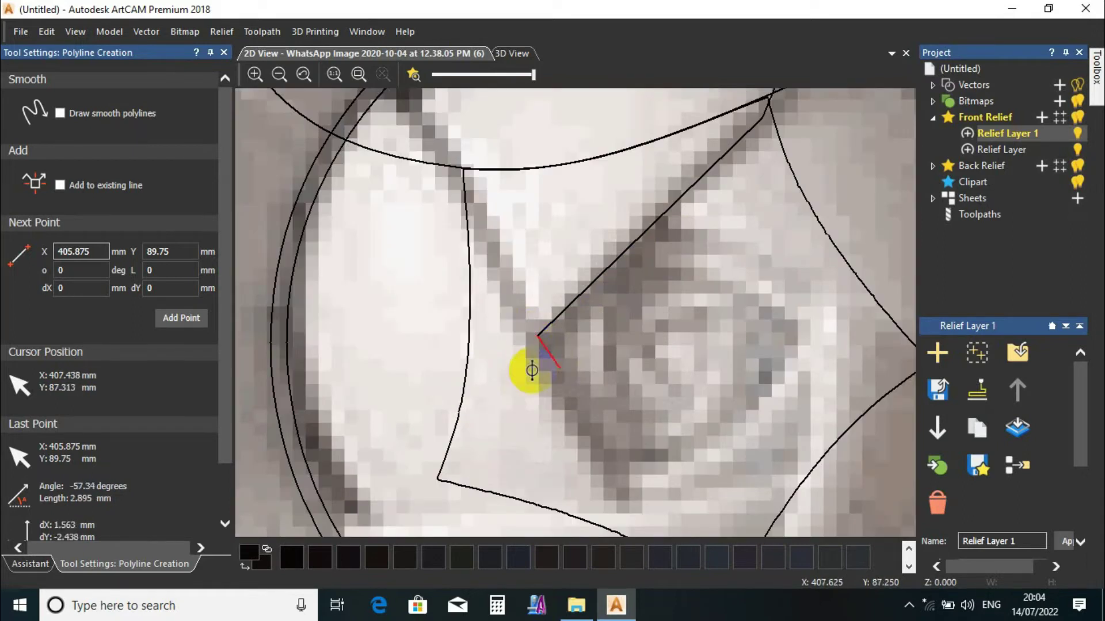
{"action": "scroll", "coordinate": [531, 369], "scroll_direction": "down", "scroll_amount": 3}
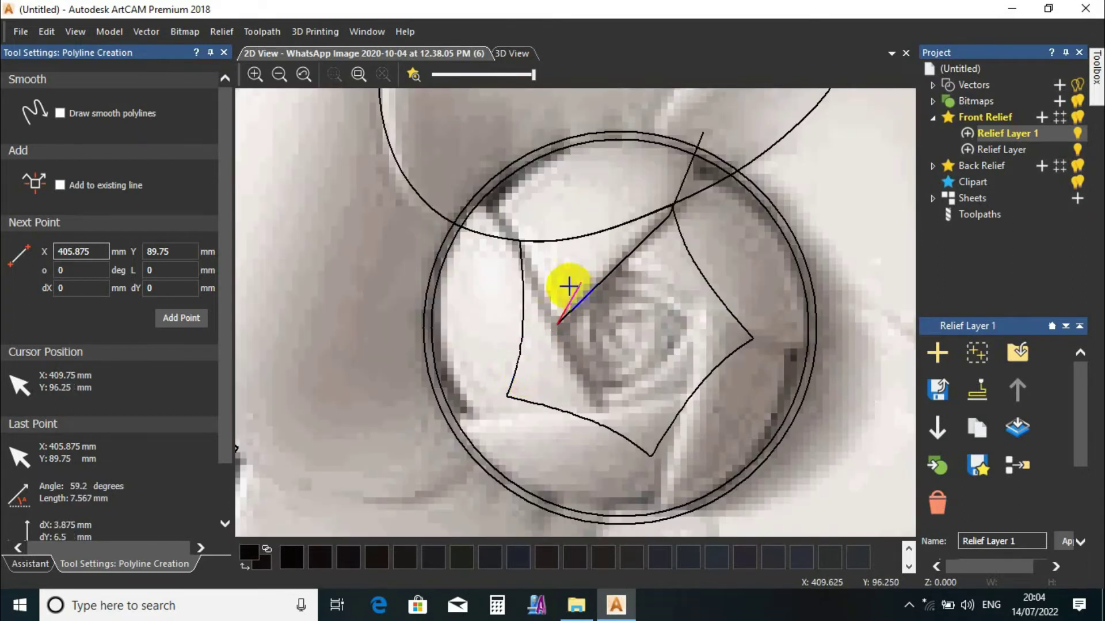
{"action": "scroll", "coordinate": [553, 323], "scroll_direction": "down", "scroll_amount": 3}
{"action": "scroll", "coordinate": [630, 265], "scroll_direction": "up", "scroll_amount": 3}
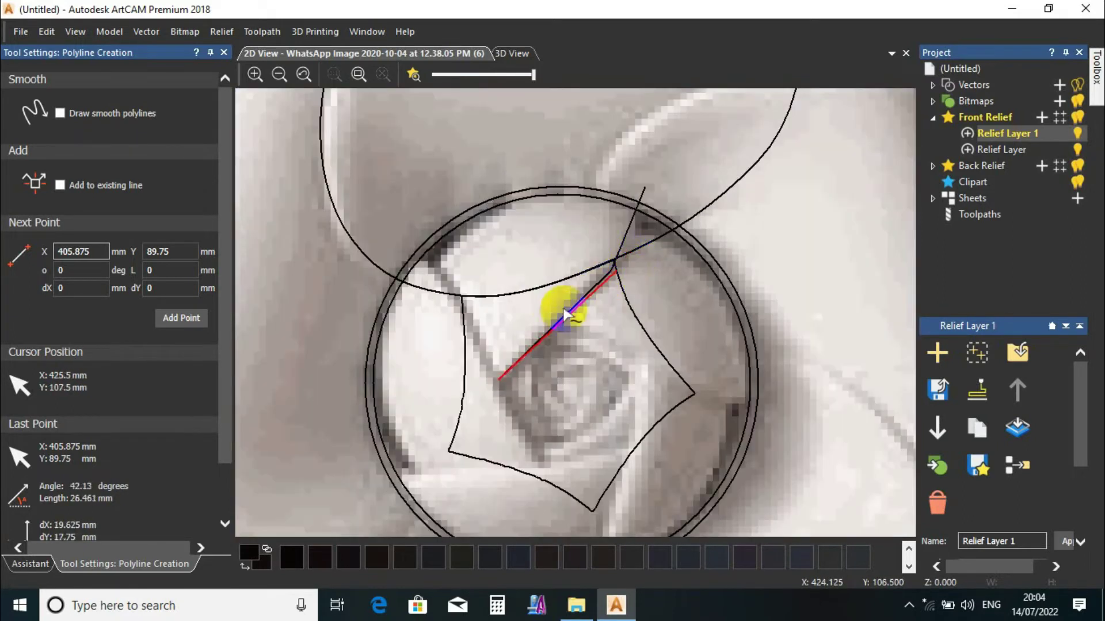
{"action": "scroll", "coordinate": [572, 383], "scroll_direction": "down", "scroll_amount": 3}
{"action": "scroll", "coordinate": [572, 387], "scroll_direction": "up", "scroll_amount": 3}
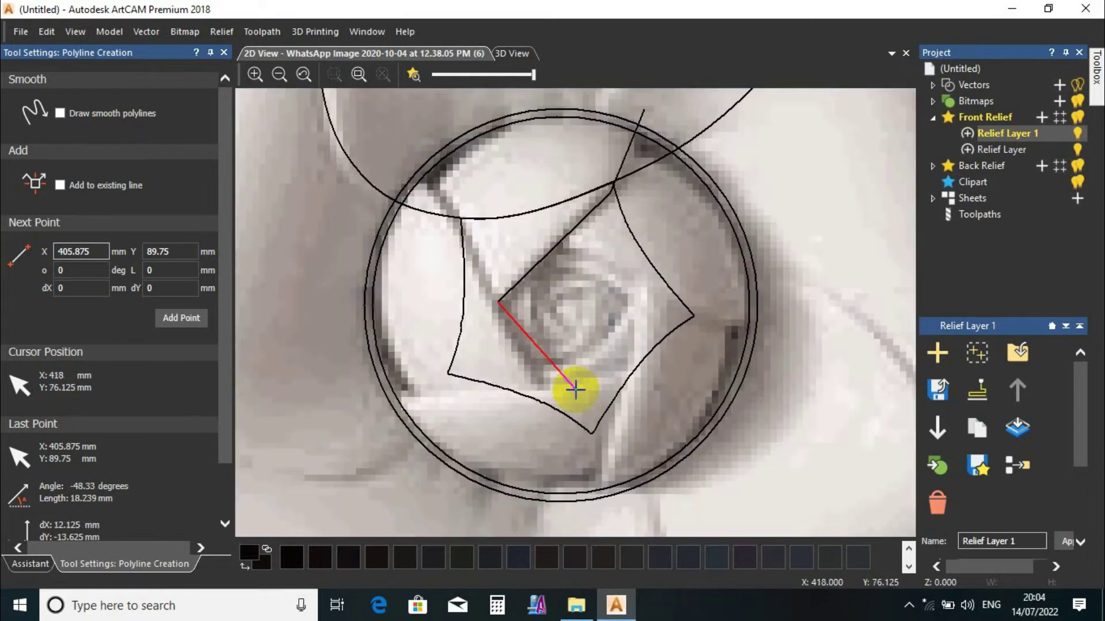
{"action": "scroll", "coordinate": [538, 375], "scroll_direction": "down", "scroll_amount": 3}
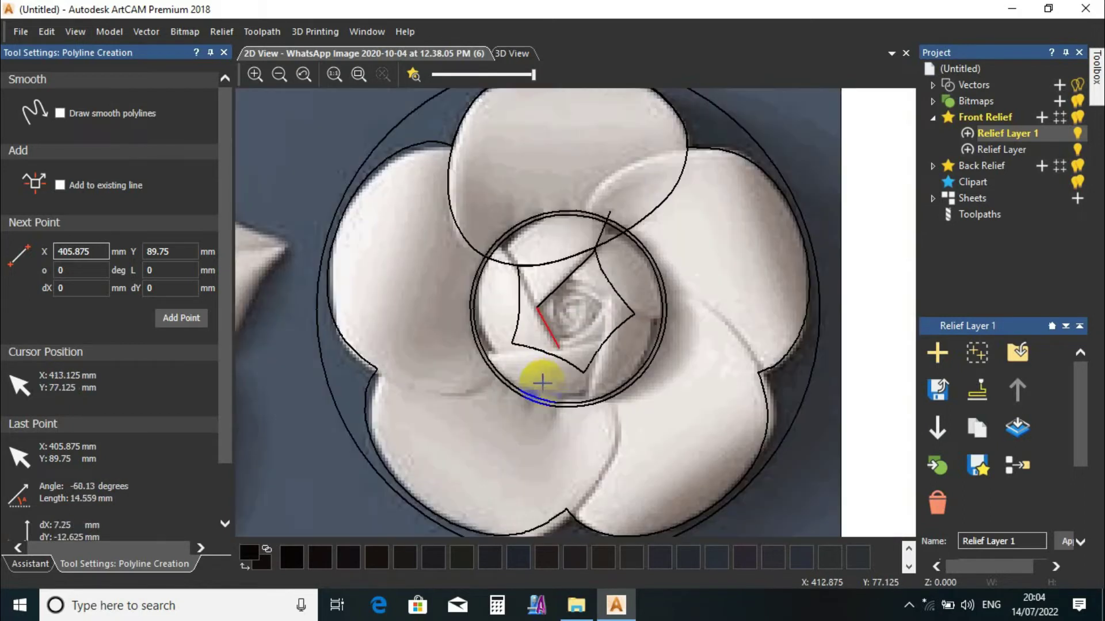
{"action": "left_click", "coordinate": [469, 342]}
{"action": "left_click", "coordinate": [224, 52]}
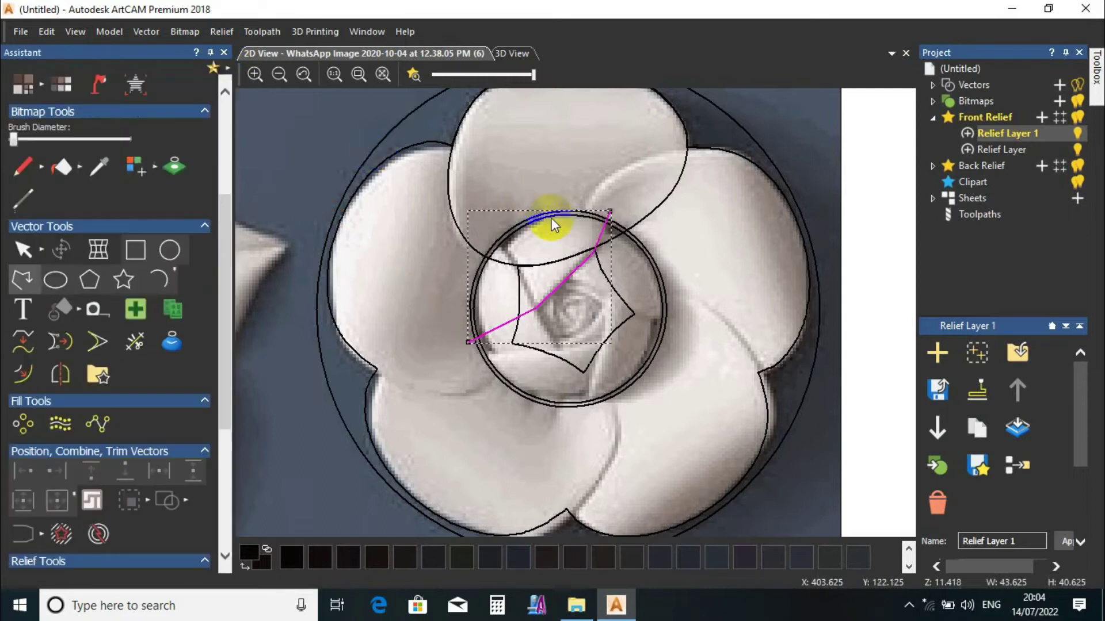
- Smooth the polyline's nodes at the star's upper corner and the rosebud's edge into one flowing curve
{"action": "scroll", "coordinate": [561, 254], "scroll_direction": "up", "scroll_amount": 2}
{"action": "key", "text": "n"}
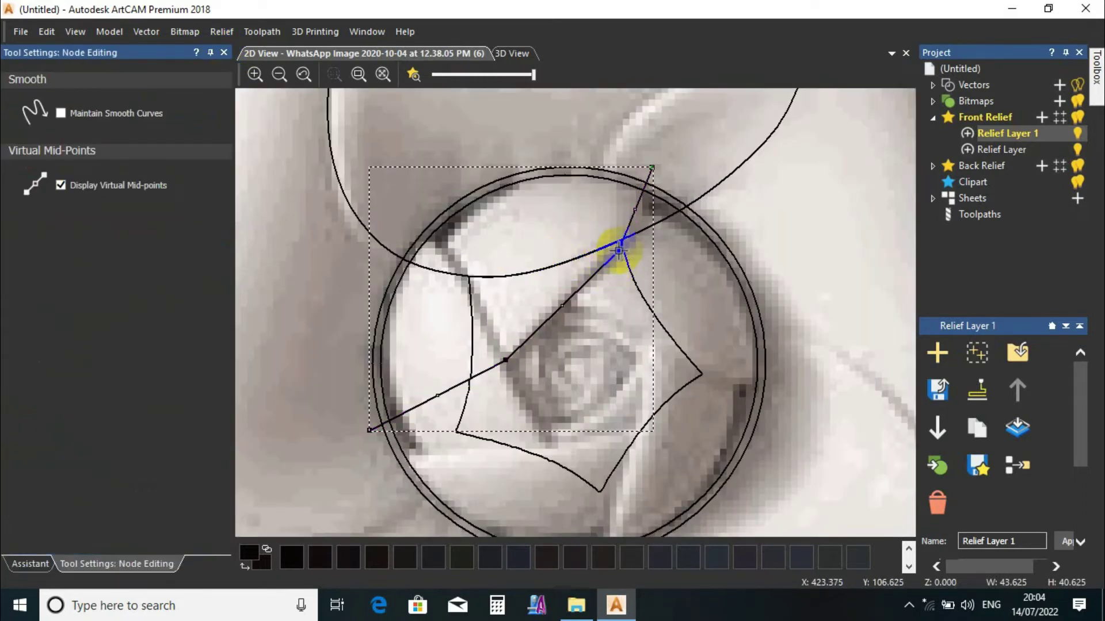
{"action": "left_click", "coordinate": [505, 360], "text": "shift"}
{"action": "key", "text": "s"}
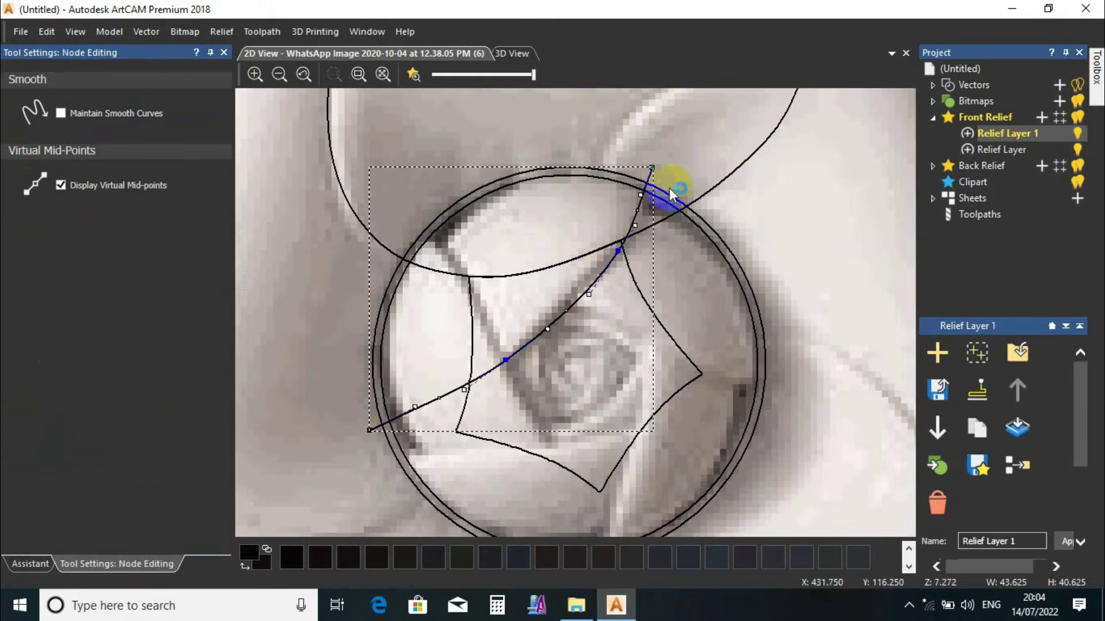
{"action": "key", "text": "n"}
- Split the larger inner circle and the smoothed polyline at their crossings with Explode Vectors
{"action": "left_click", "coordinate": [661, 192], "text": "shift"}
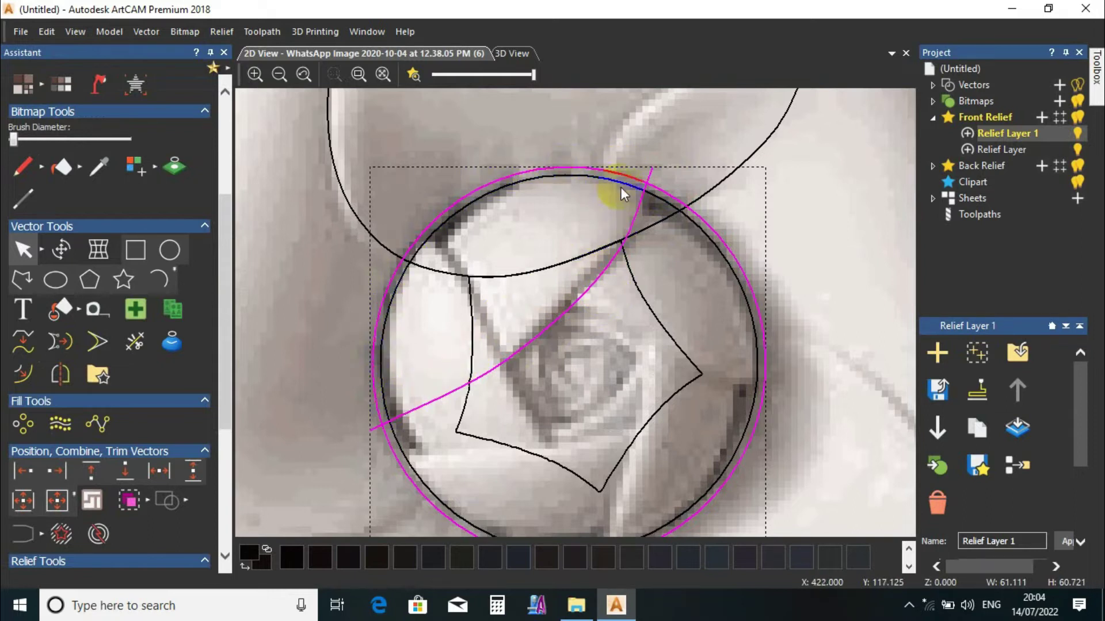
{"action": "scroll", "coordinate": [561, 271], "scroll_direction": "down", "scroll_amount": 2}
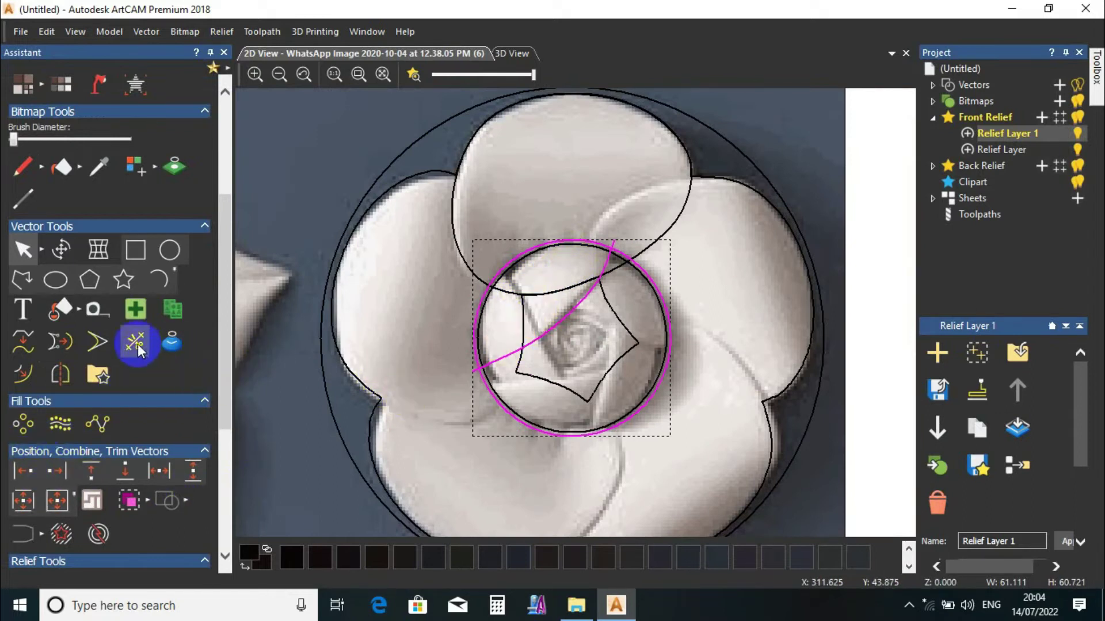
{"action": "left_click_drag", "start_coordinate": [229, 324], "coordinate": [199, 388]}
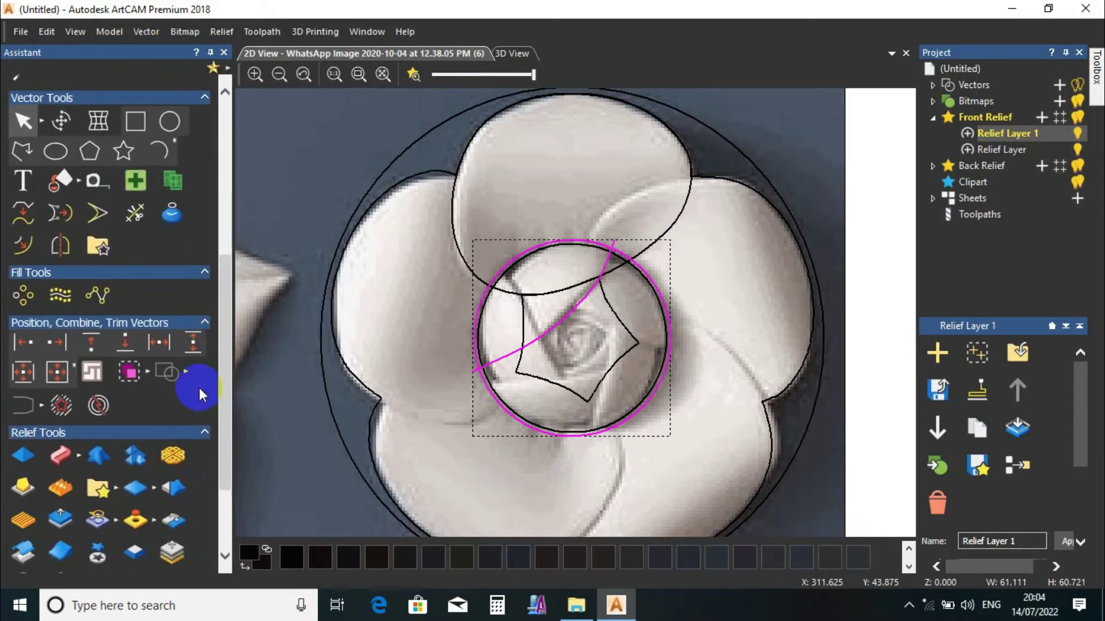
{"action": "left_click", "coordinate": [190, 371]}
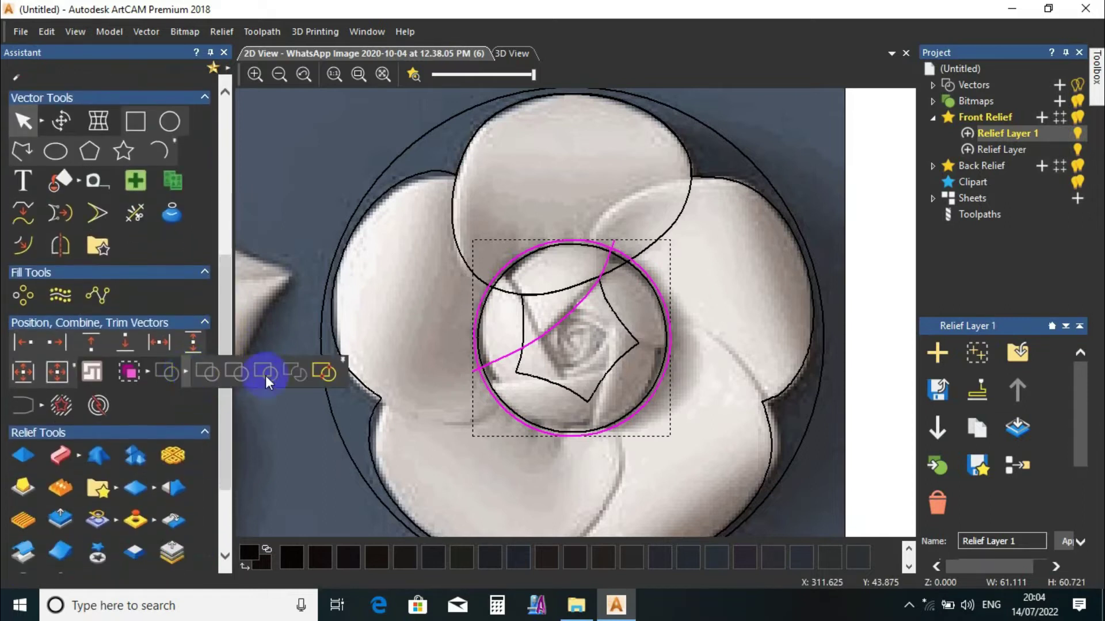
{"action": "left_click", "coordinate": [324, 373]}
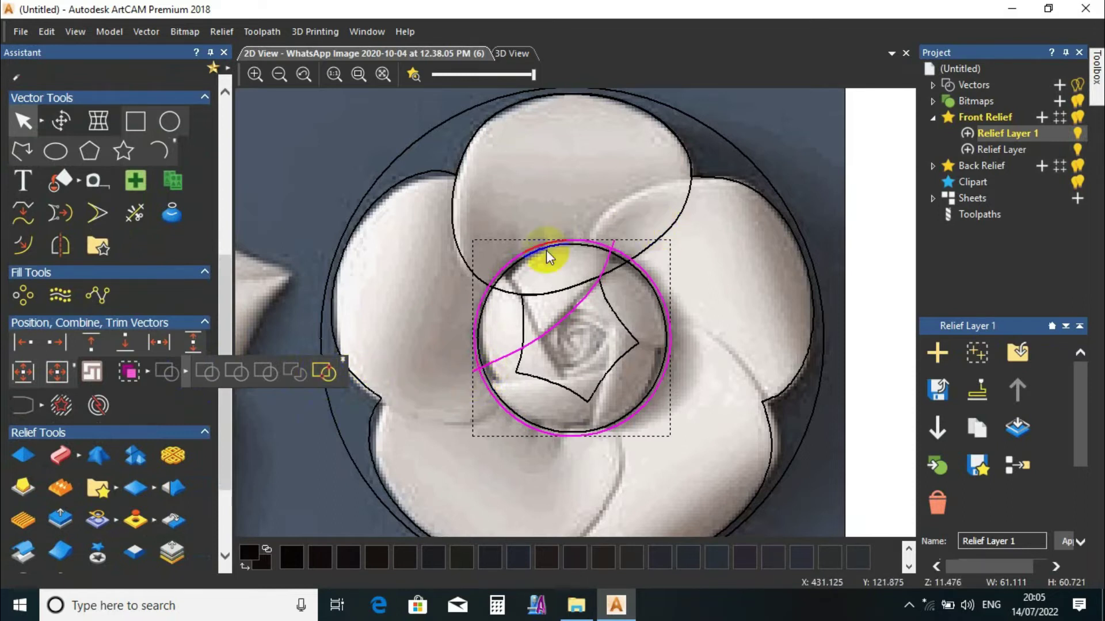
{"action": "left_click", "coordinate": [326, 374]}
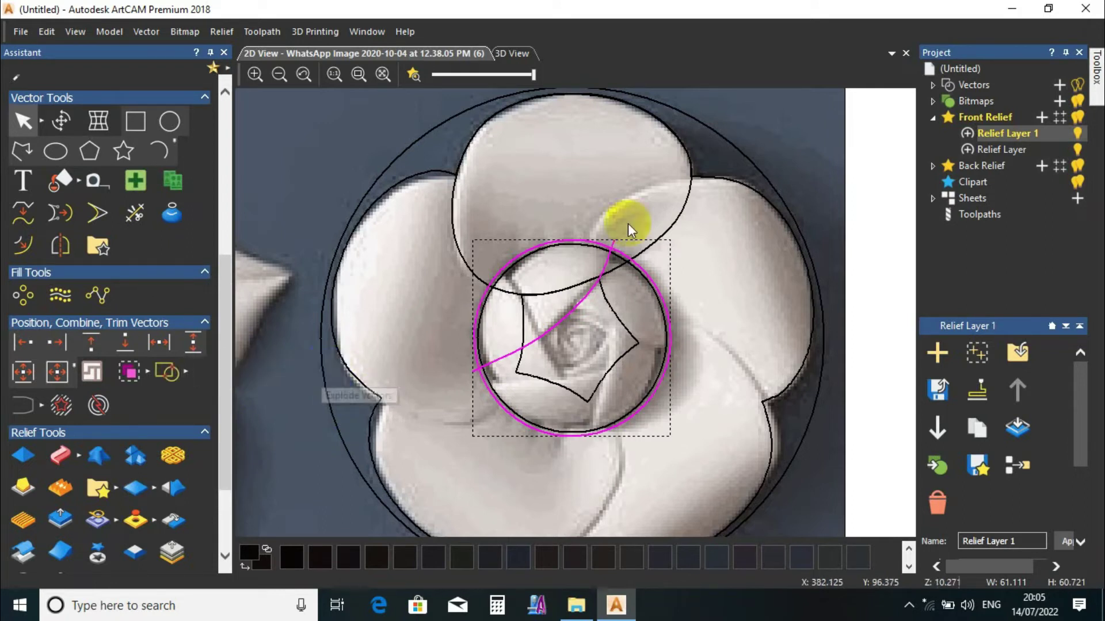
- Join the split circle's upper-left arc and the curve segment crossing the bud into one vector with a 0.001 mm tolerance
{"action": "left_click", "coordinate": [561, 226]}
{"action": "left_click", "coordinate": [564, 240]}
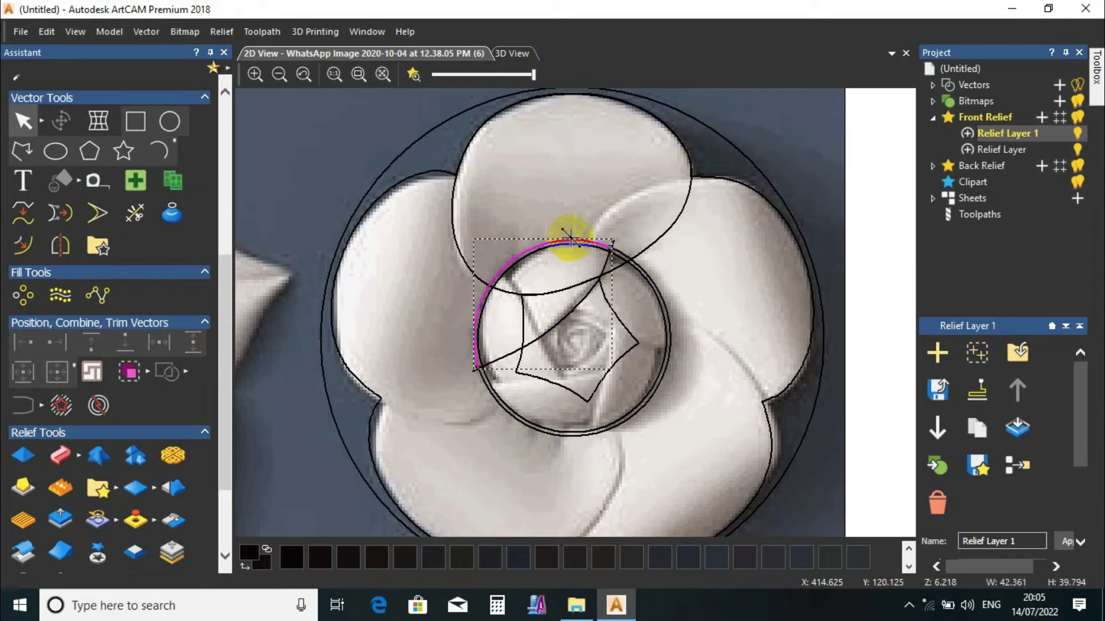
{"action": "scroll", "coordinate": [602, 276], "scroll_direction": "up", "scroll_amount": 2}
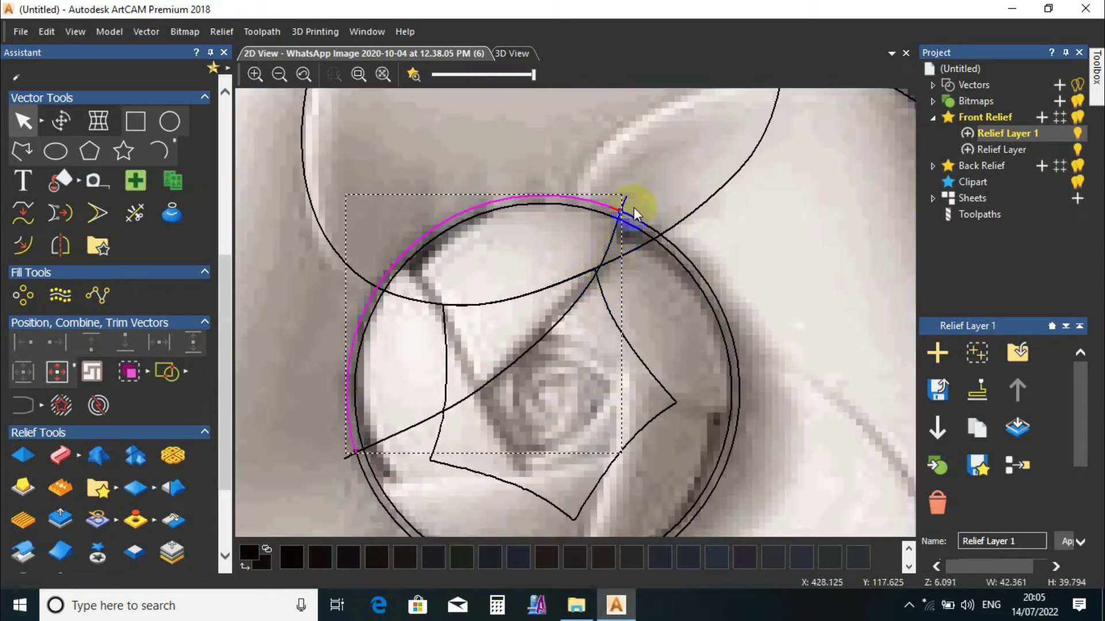
{"action": "left_click", "coordinate": [613, 233], "text": "shift"}
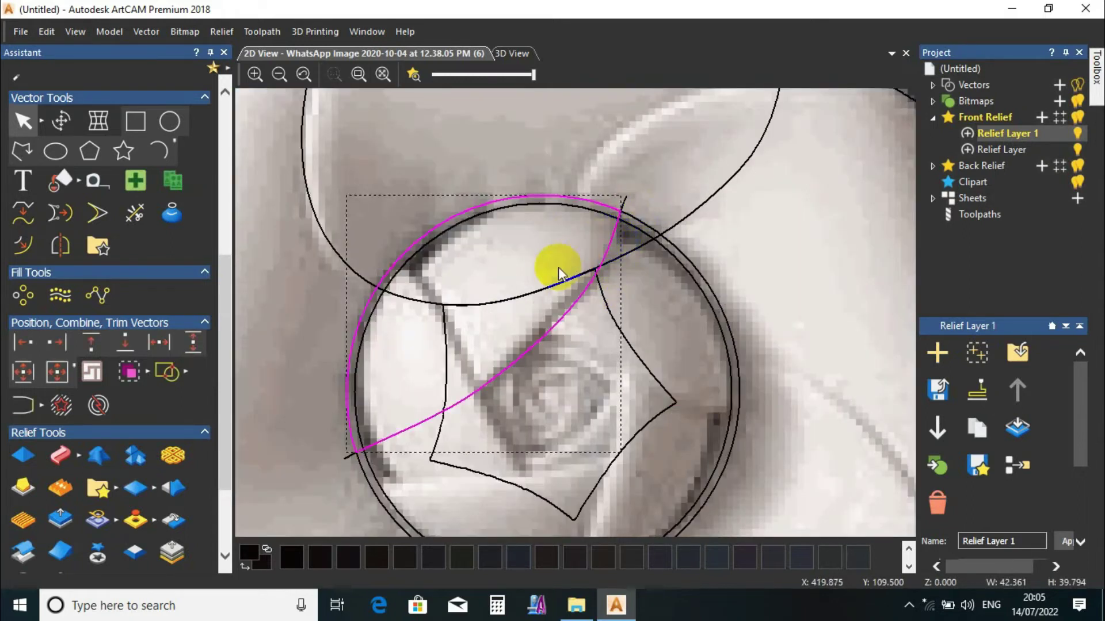
{"action": "scroll", "coordinate": [516, 305], "scroll_direction": "down", "scroll_amount": 2}
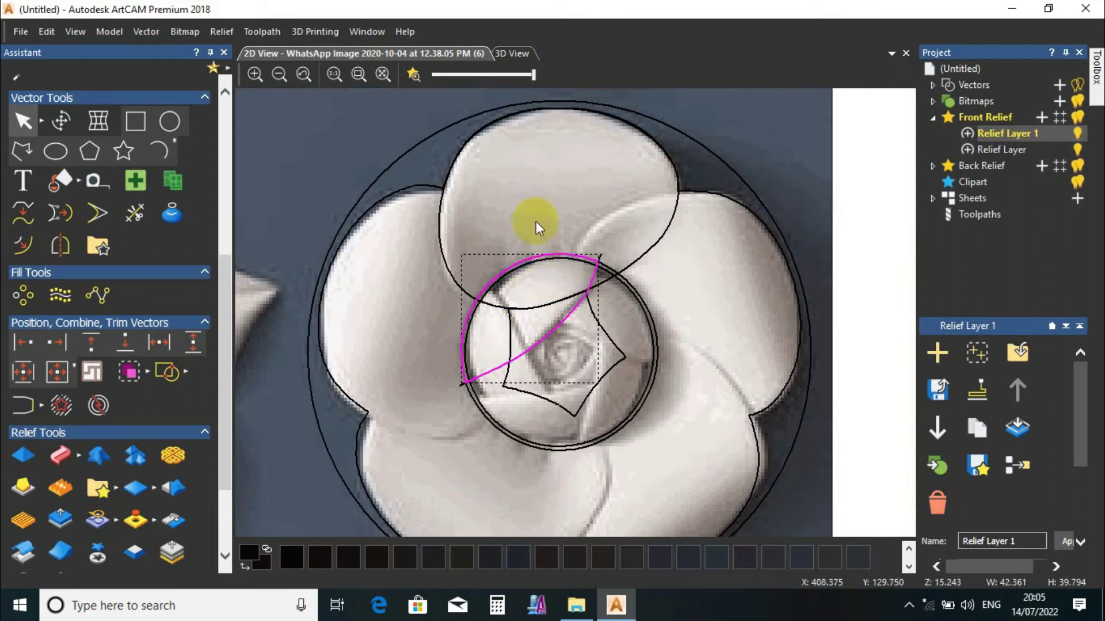
{"action": "key", "text": "j"}
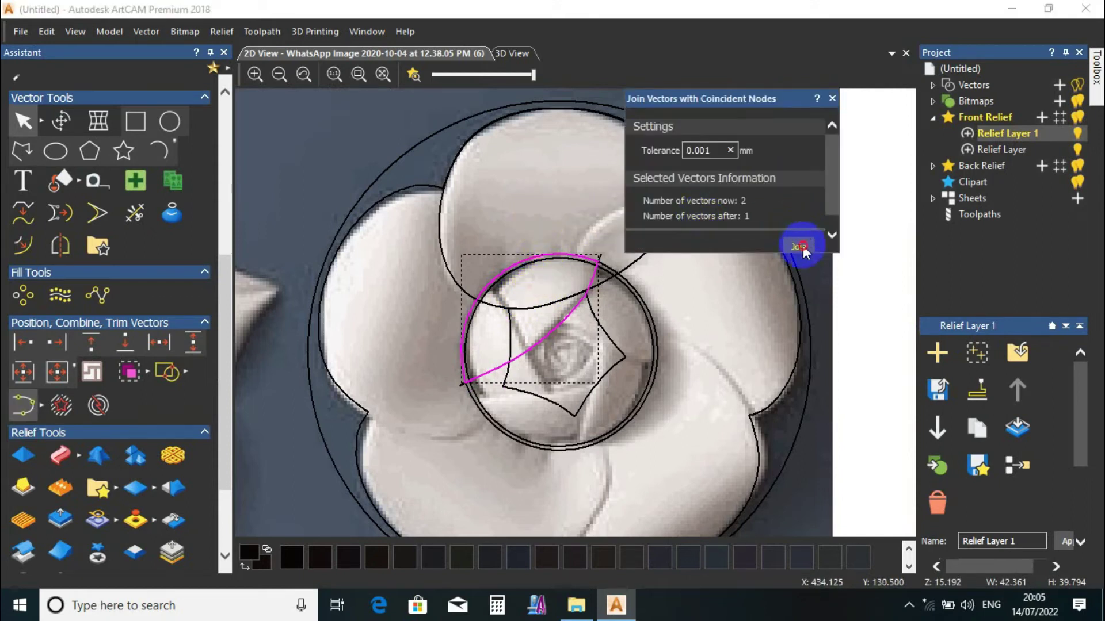
{"action": "left_click", "coordinate": [800, 246]}
{"action": "left_click", "coordinate": [832, 99]}
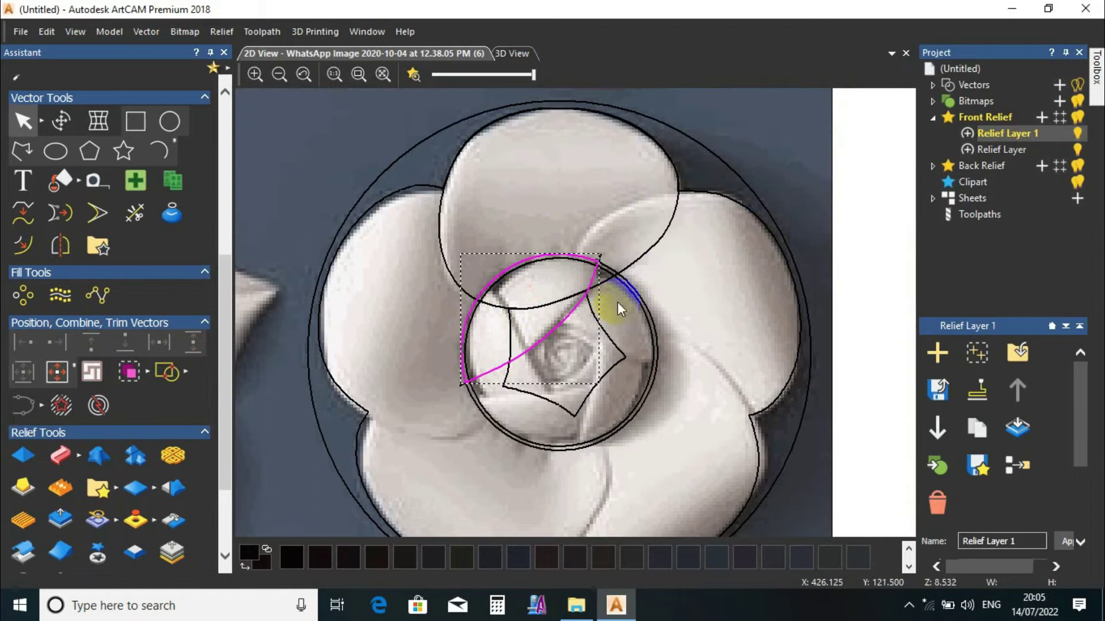
- Try to close the split circle's remaining lower-right arc with a straight line
{"action": "left_click", "coordinate": [655, 333]}
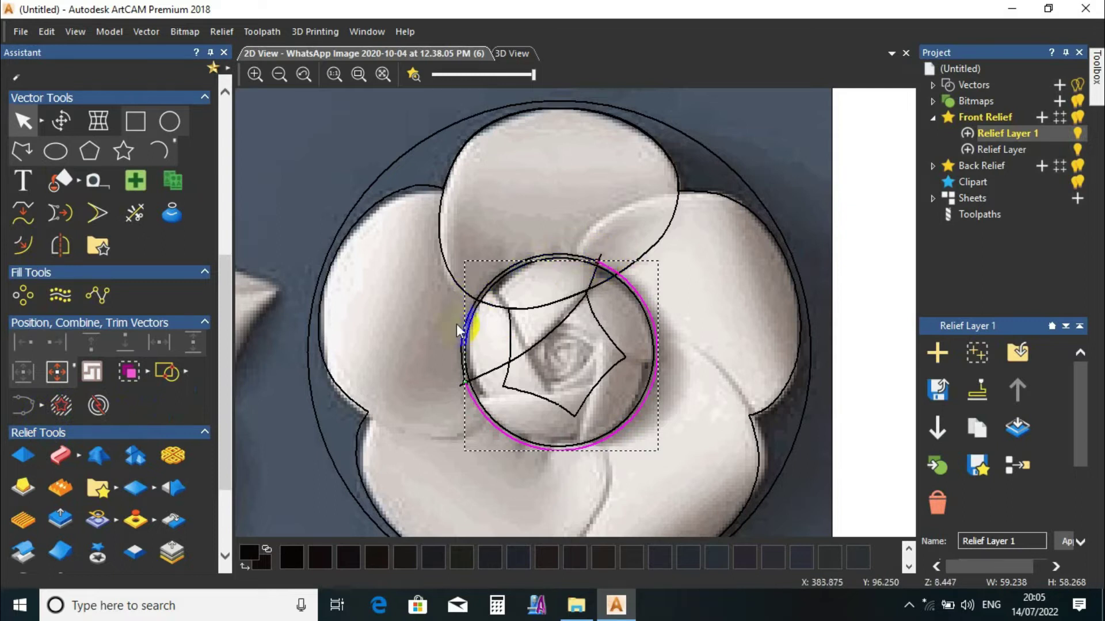
{"action": "scroll", "coordinate": [537, 351], "scroll_direction": "up", "scroll_amount": 2}
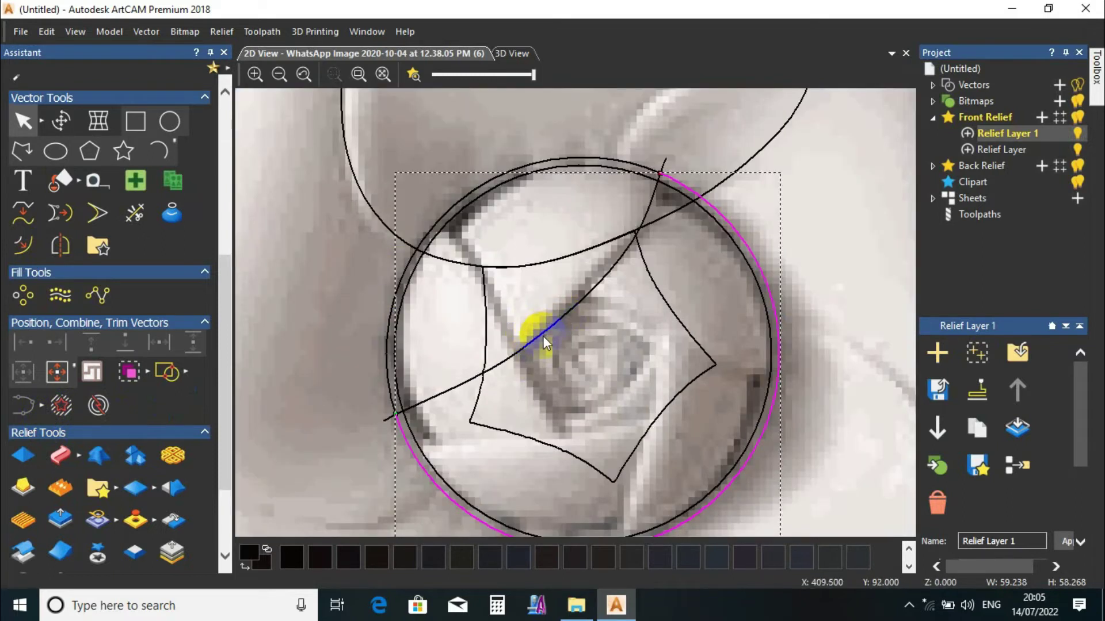
{"action": "scroll", "coordinate": [543, 336], "scroll_direction": "down", "scroll_amount": 2}
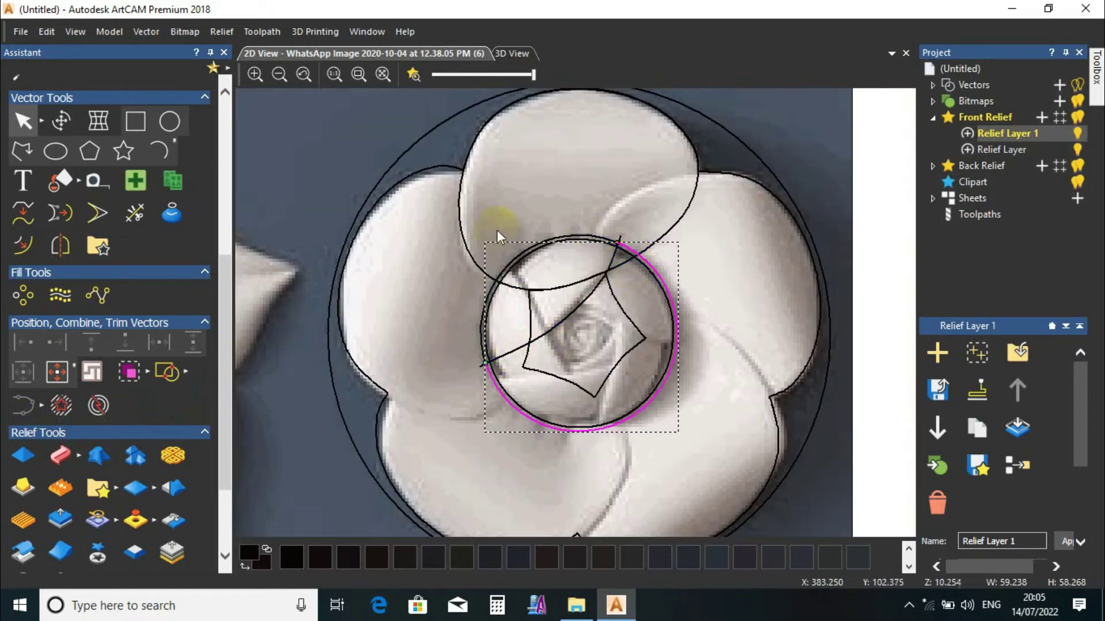
{"action": "left_click", "coordinate": [60, 405]}
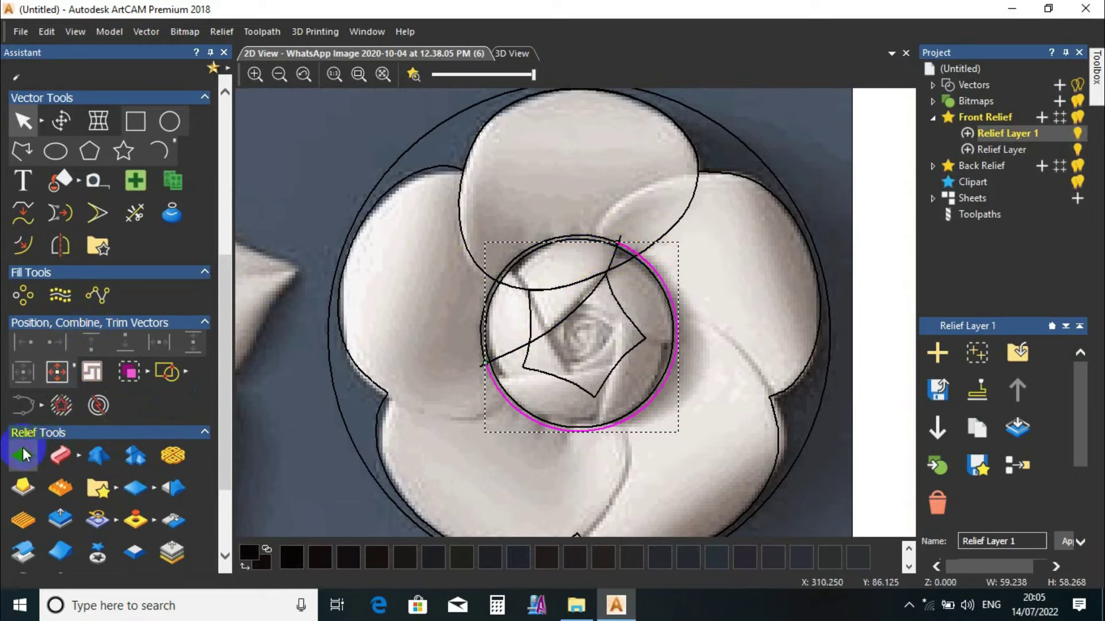
{"action": "left_click", "coordinate": [42, 407]}
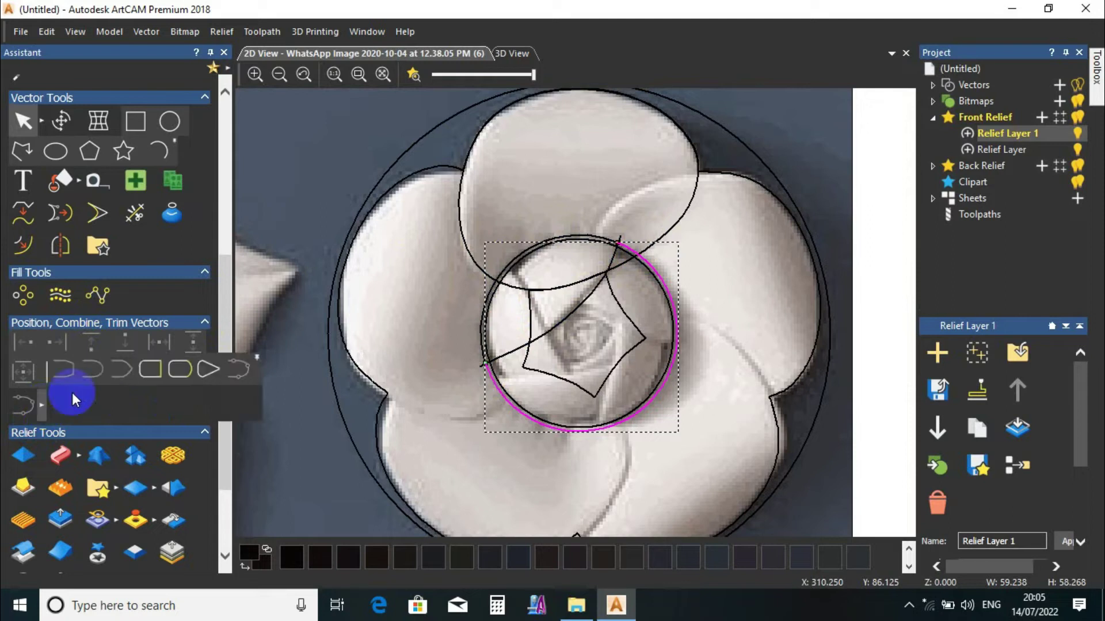
{"action": "left_click", "coordinate": [155, 384]}
{"action": "key", "text": "ctrl+z"}
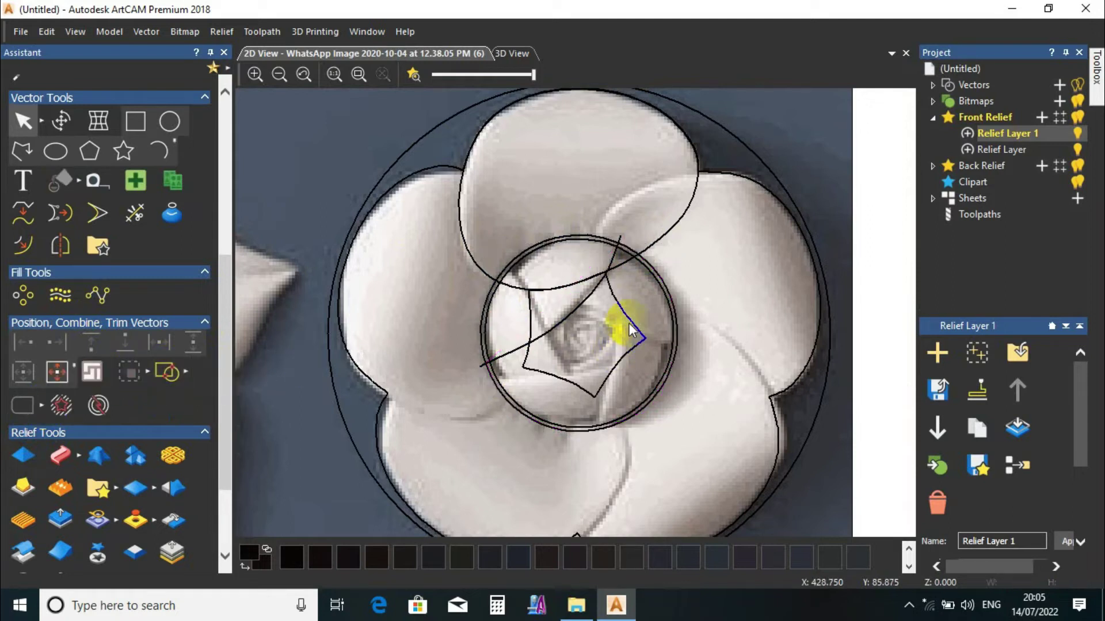
- Close the split circle's remaining lower-right arc with a curve
{"action": "left_click", "coordinate": [652, 269]}
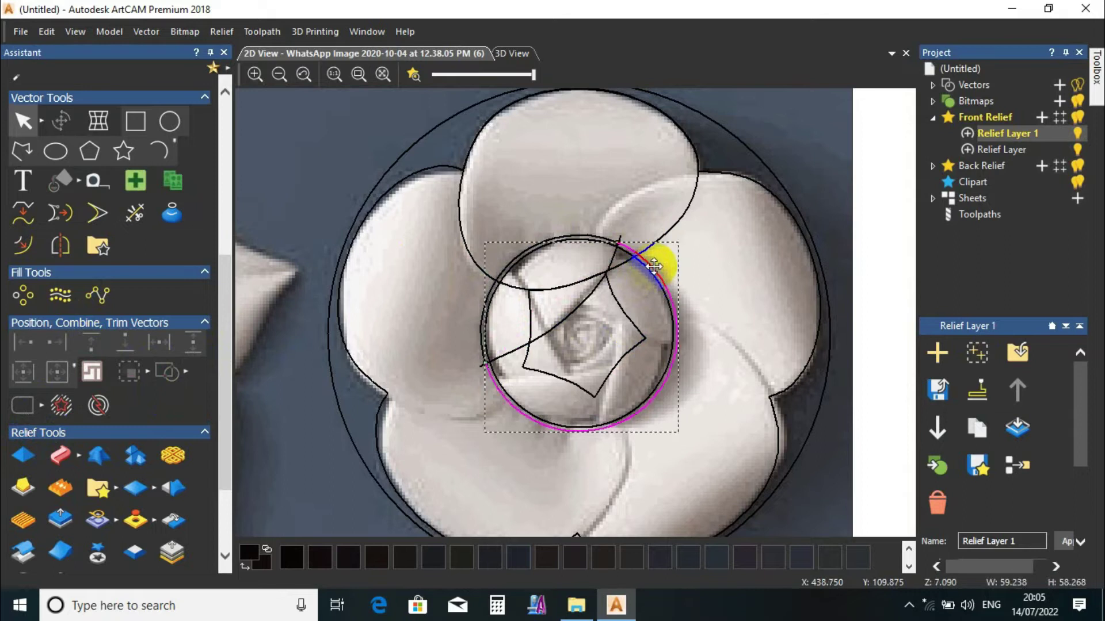
{"action": "left_click", "coordinate": [42, 406]}
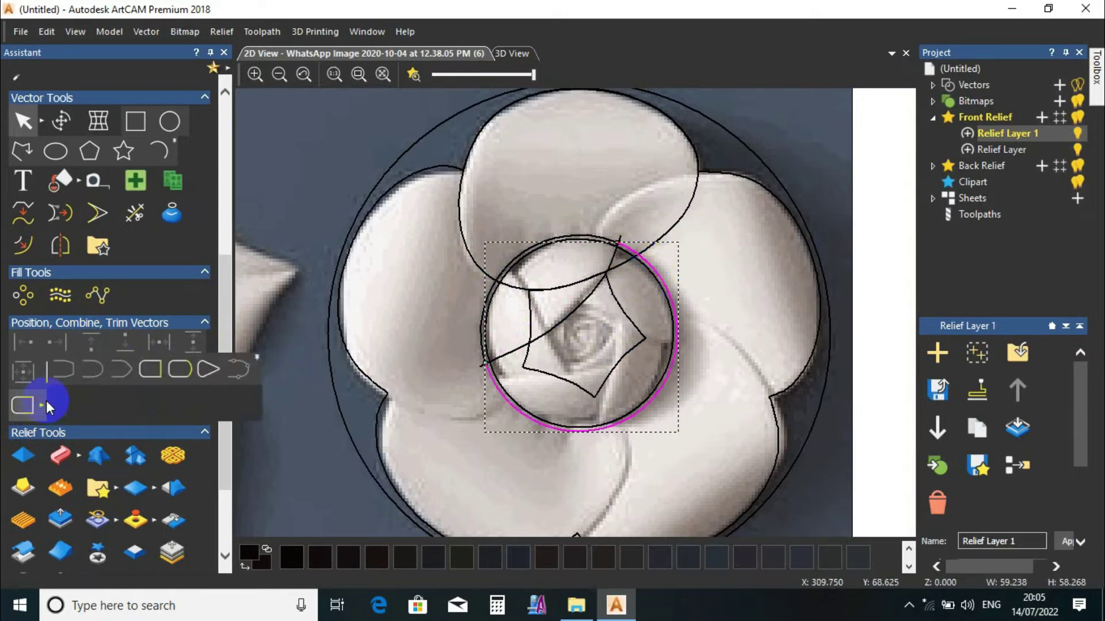
{"action": "left_click", "coordinate": [180, 372]}
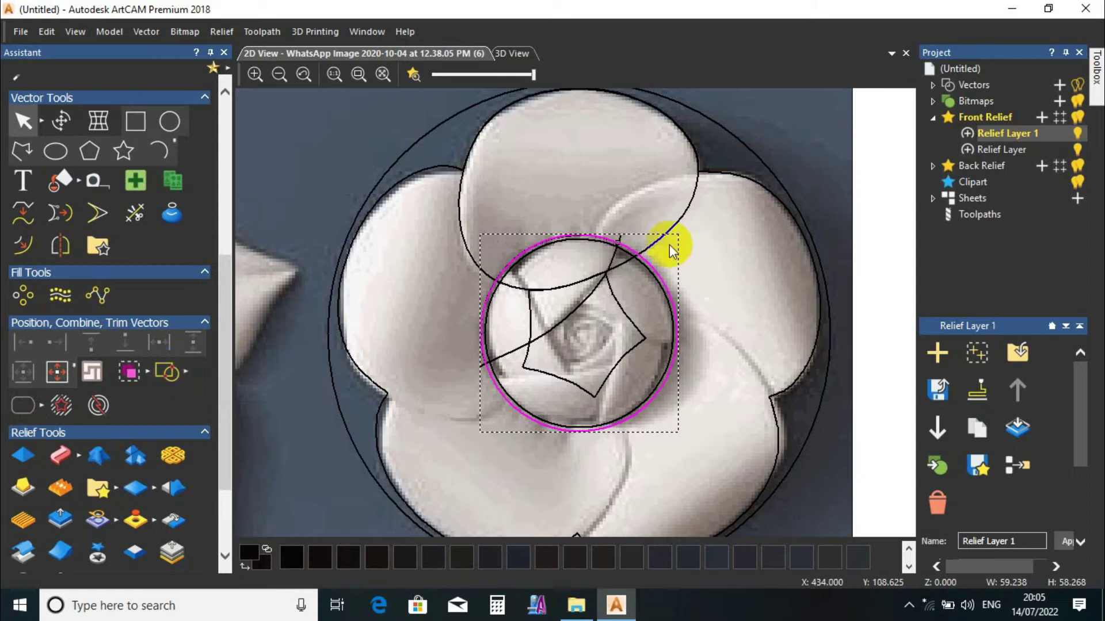
- Add a new relief layer to the Front Relief and make it active
{"action": "left_click", "coordinate": [491, 59]}
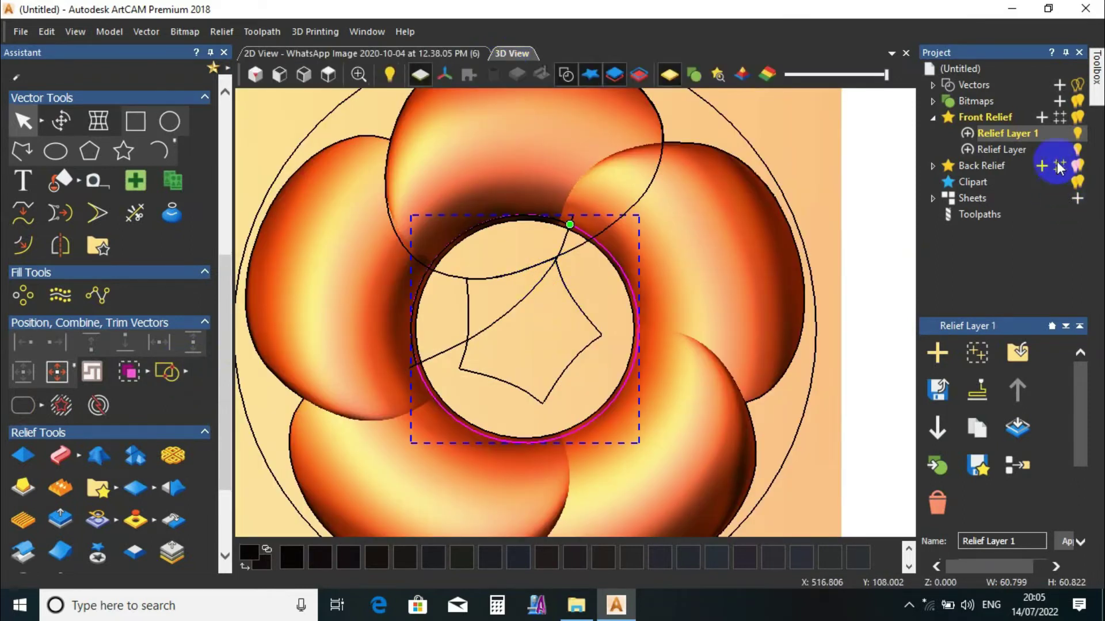
{"action": "left_click", "coordinate": [1042, 118]}
{"action": "left_click", "coordinate": [1020, 133]}
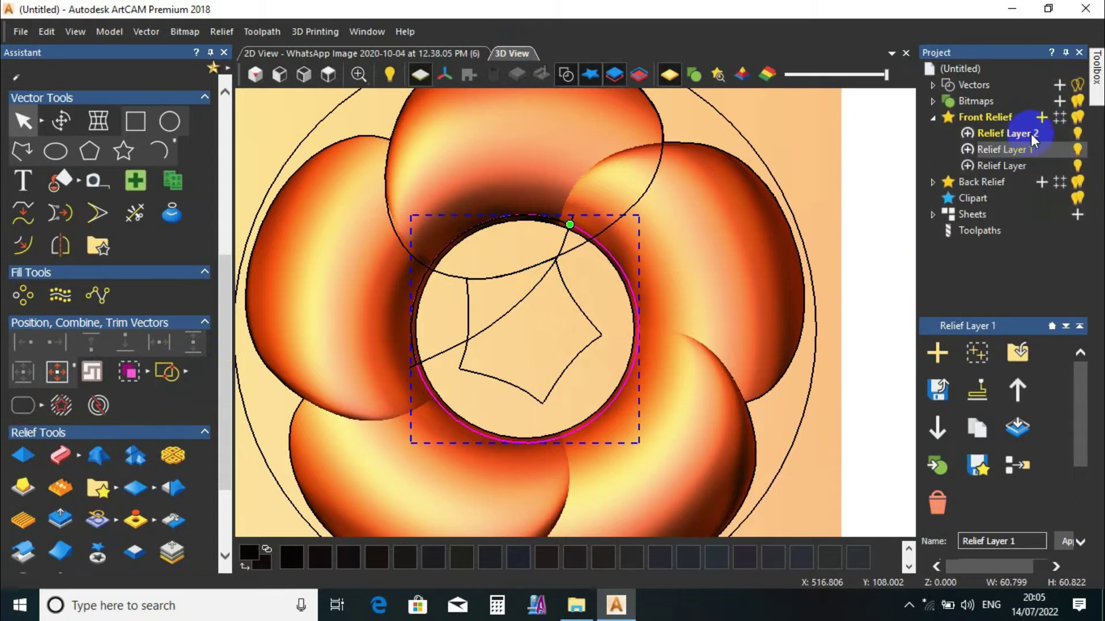
- Start a Shape Editor relief with a round profile from the selected lower-right bud vector, with the vectors hidden
{"action": "left_click", "coordinate": [23, 460]}
{"action": "left_click", "coordinate": [512, 302]}
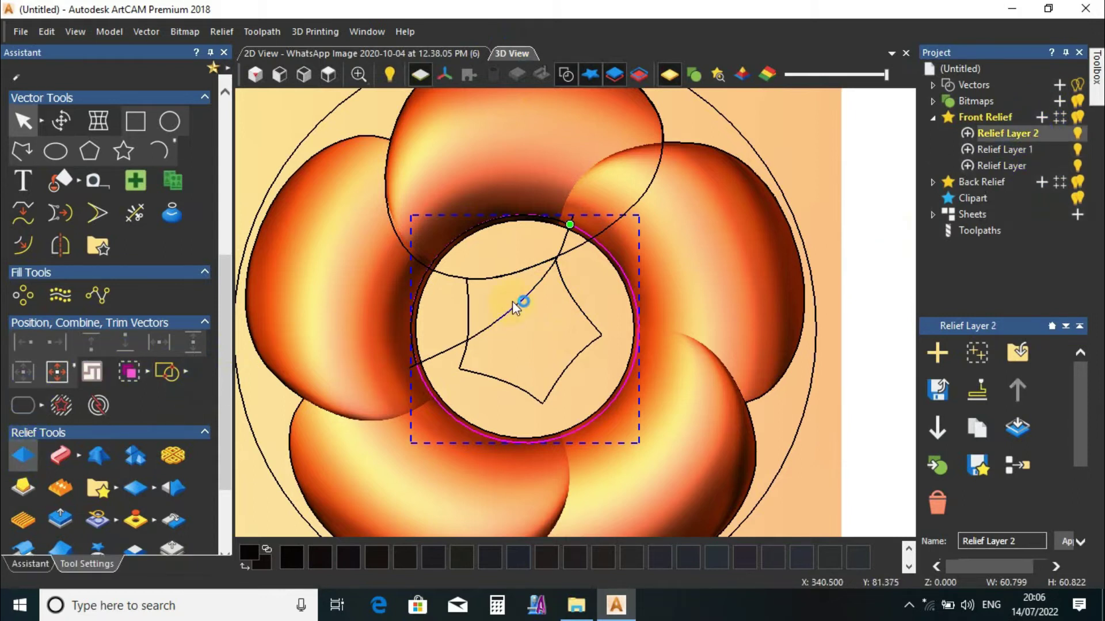
{"action": "left_click", "coordinate": [43, 111]}
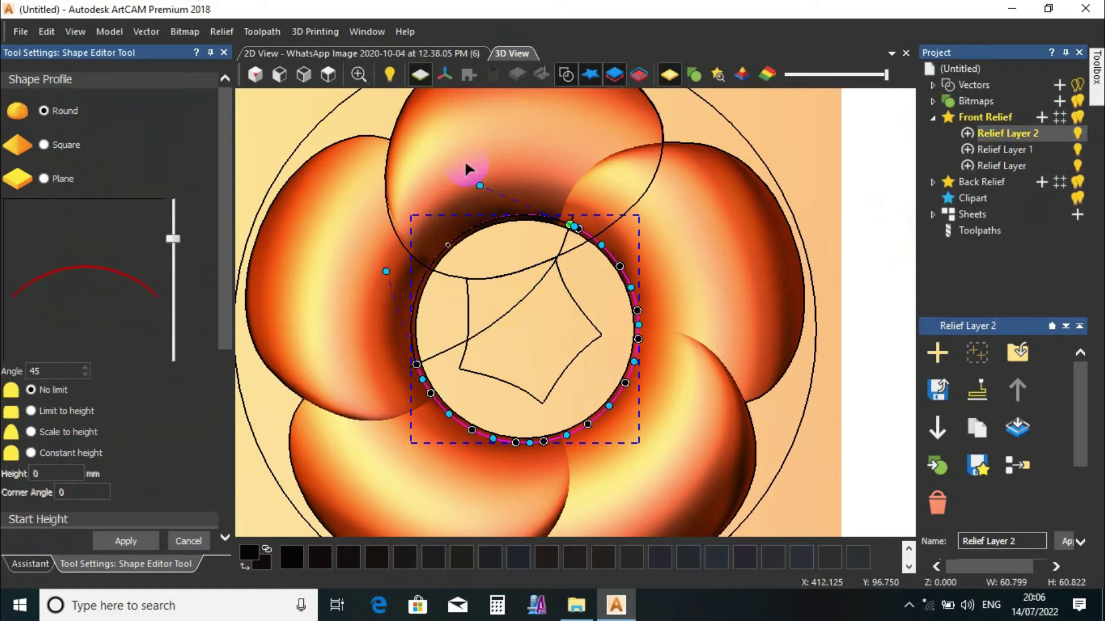
{"action": "left_click", "coordinate": [562, 75]}
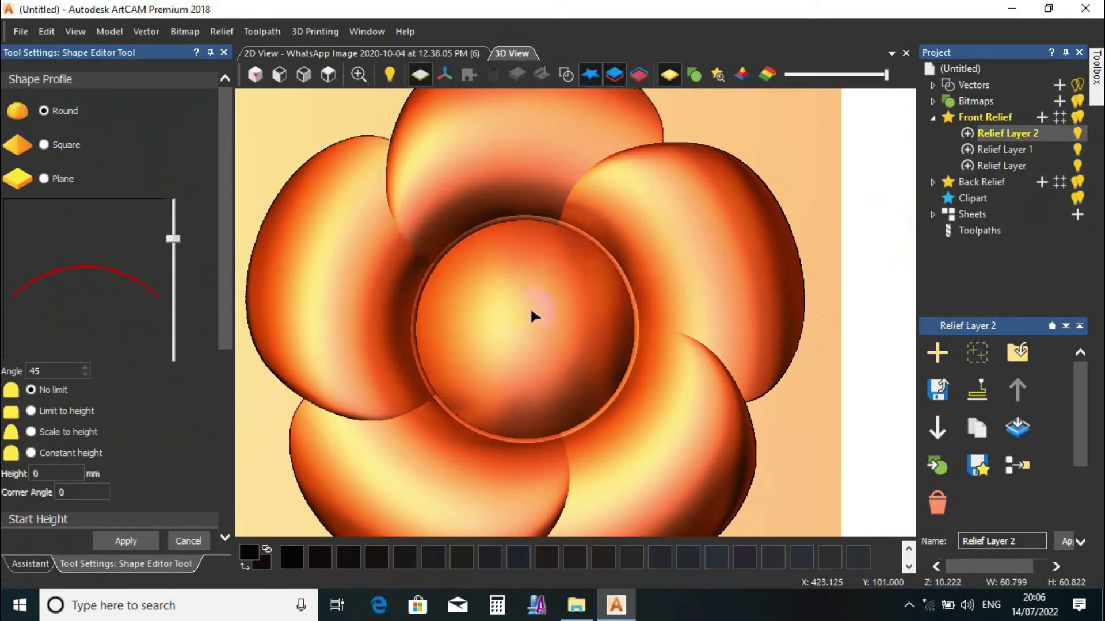
{"action": "left_click_drag", "start_coordinate": [604, 378], "coordinate": [609, 245]}
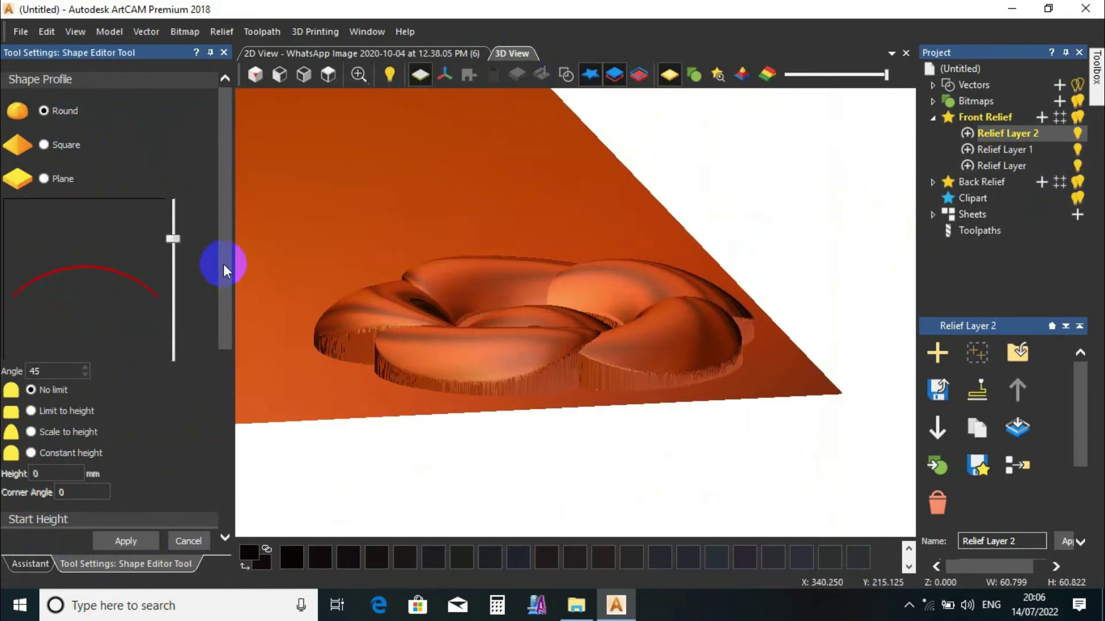
- Limit the round shape with Scale to height and set its height to 16 mm
{"action": "left_click_drag", "start_coordinate": [223, 264], "coordinate": [226, 360]}
{"action": "left_click", "coordinate": [31, 243]}
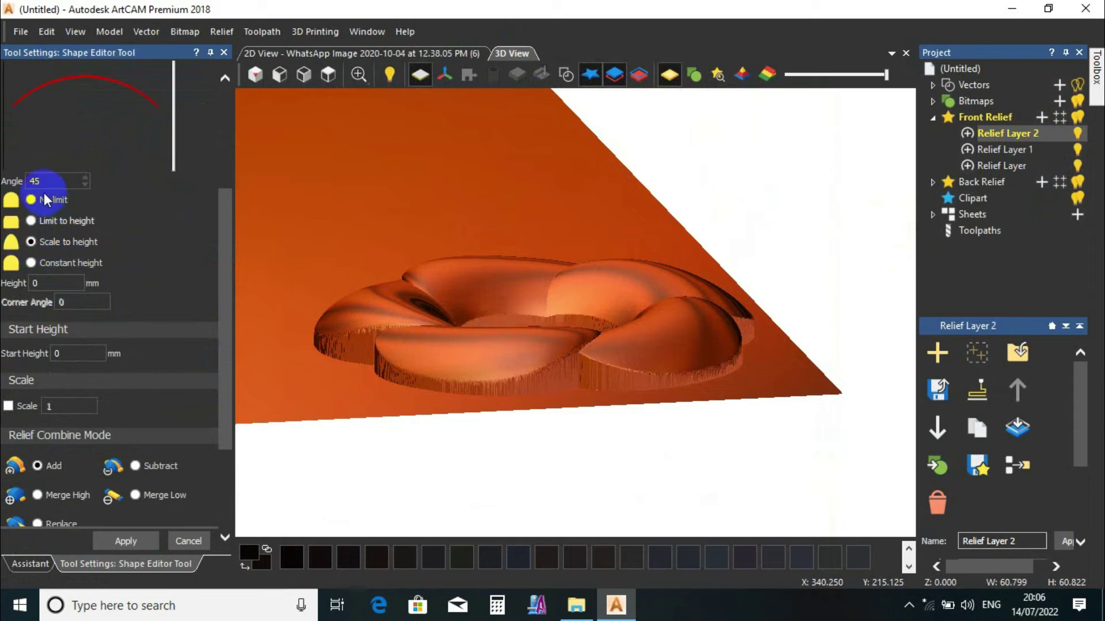
{"action": "double_click", "coordinate": [57, 285]}
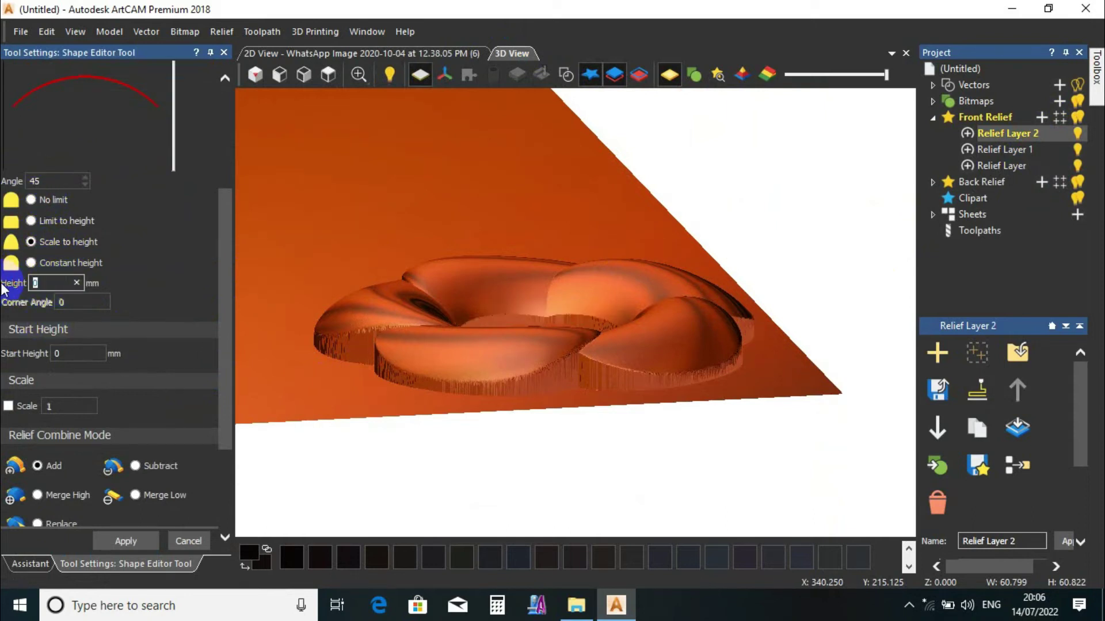
{"action": "type", "text": "1"}
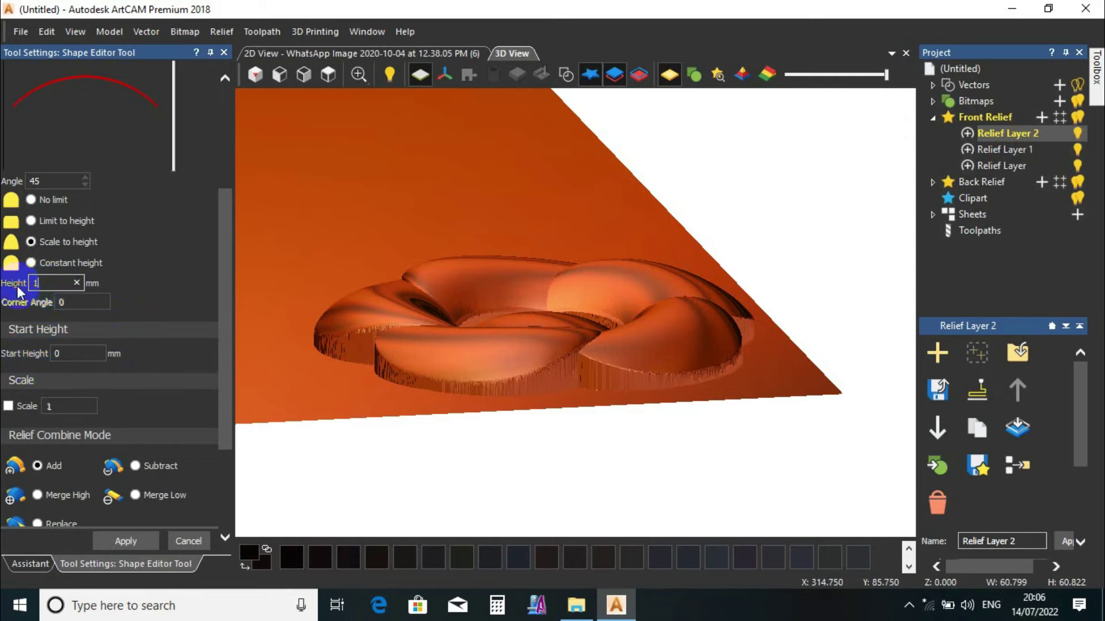
{"action": "type", "text": "05"}
{"action": "left_click_drag", "start_coordinate": [48, 284], "coordinate": [11, 283]}
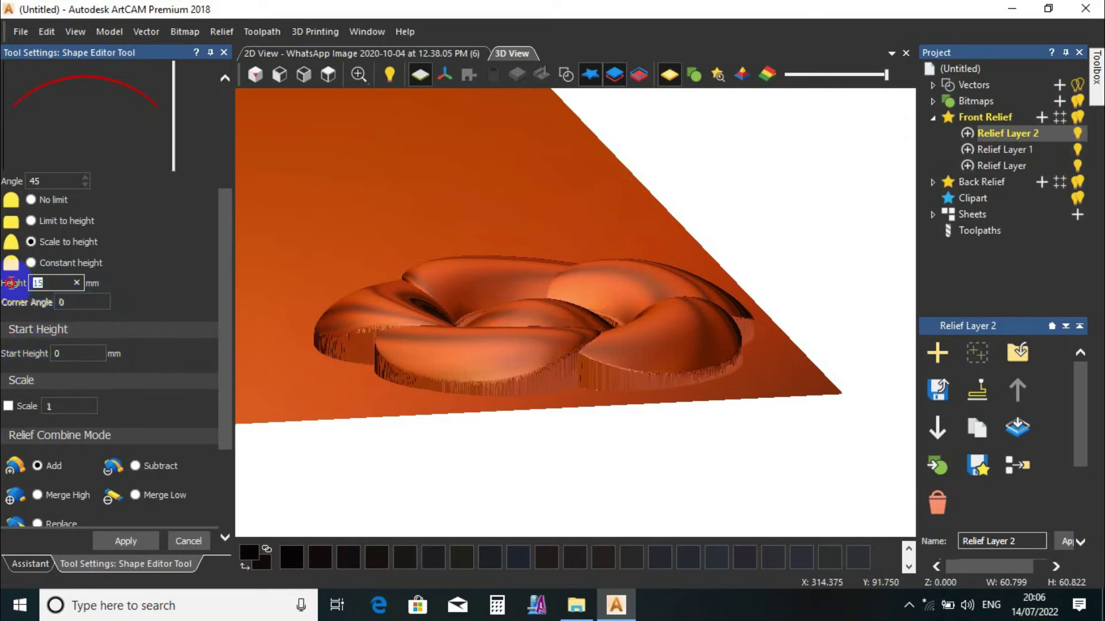
{"action": "type", "text": "16"}
- Set the shape's angle to 65 and its start height to 2 mm
{"action": "left_click", "coordinate": [29, 180]}
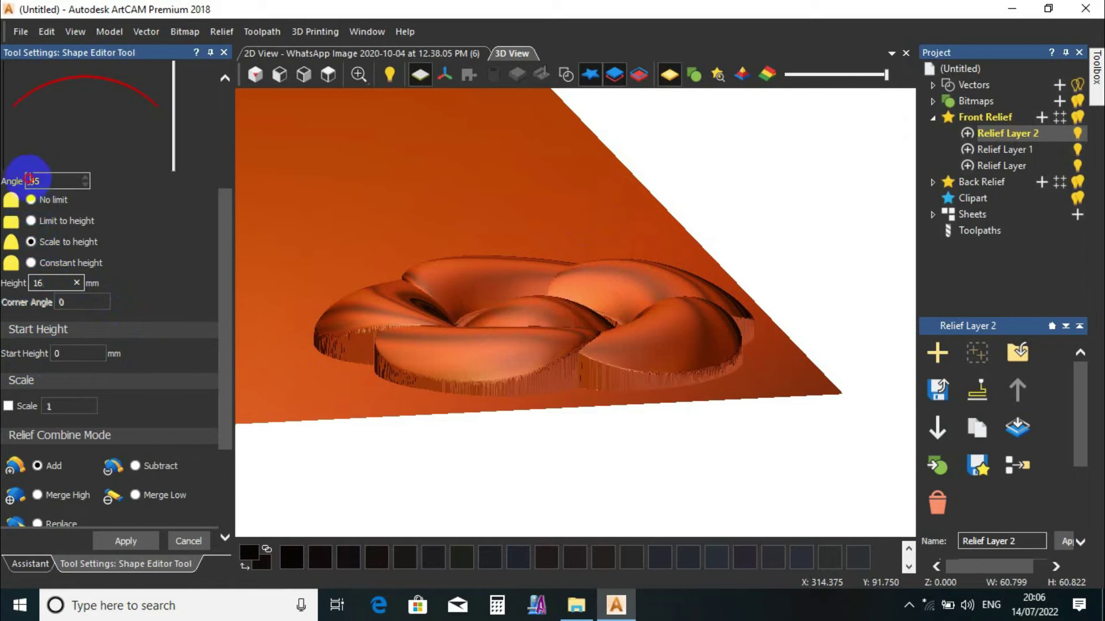
{"action": "type", "text": "60"}
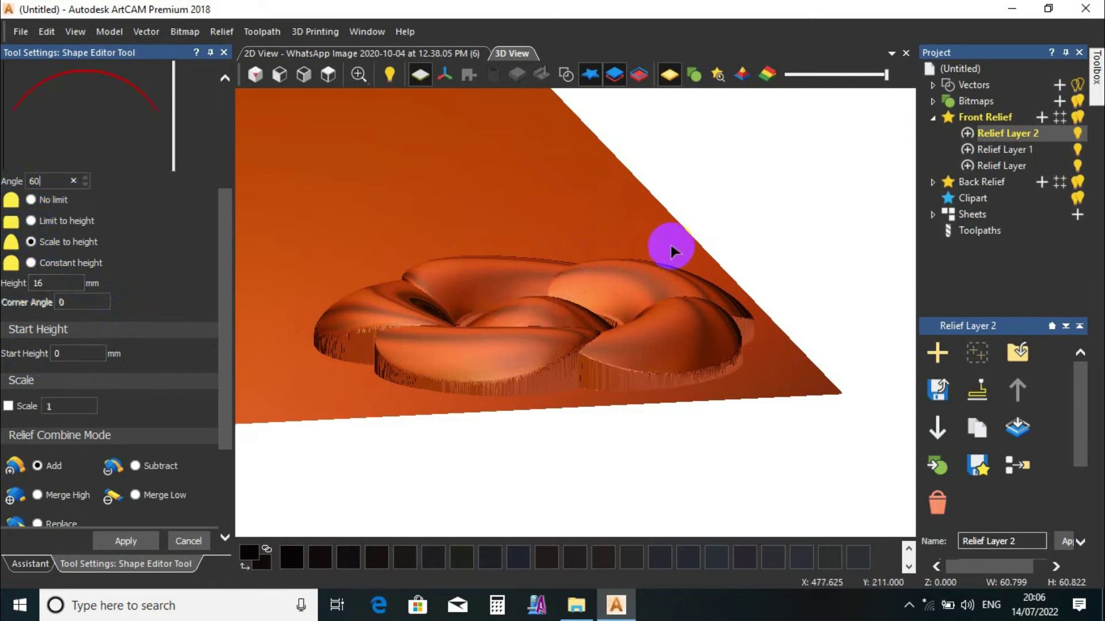
{"action": "key", "text": "Return"}
{"action": "type", "text": "6"}
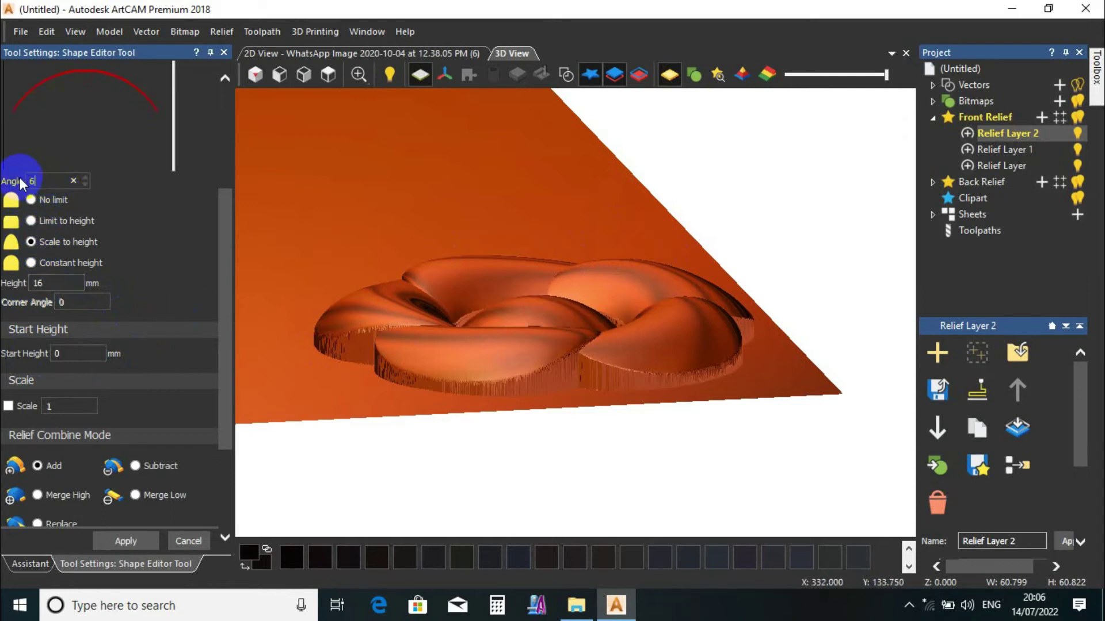
{"action": "type", "text": "5"}
{"action": "left_click", "coordinate": [46, 351]}
{"action": "type", "text": "2"}
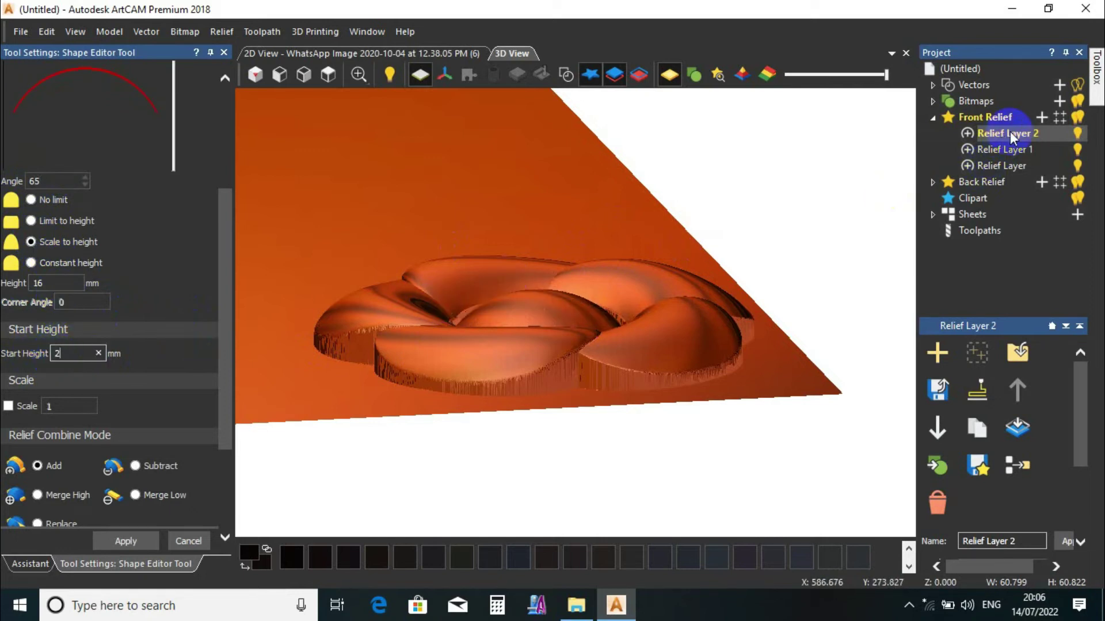
- Change the combine mode of Relief Layer 2 and set the shape's start height to 3 mm
{"action": "right_click", "coordinate": [1011, 136]}
{"action": "left_click", "coordinate": [993, 257]}
{"action": "left_click_drag", "start_coordinate": [609, 285], "coordinate": [550, 384]}
{"action": "left_click", "coordinate": [60, 353]}
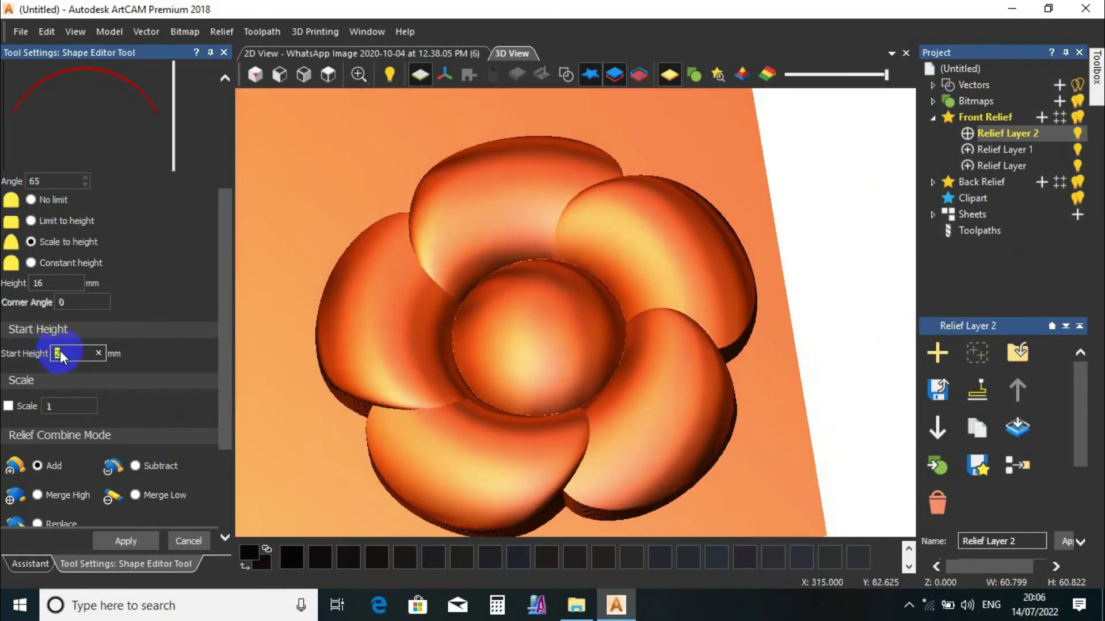
{"action": "scroll", "coordinate": [564, 270], "scroll_direction": "up", "scroll_amount": 3}
{"action": "left_click_drag", "start_coordinate": [564, 269], "coordinate": [156, 382]}
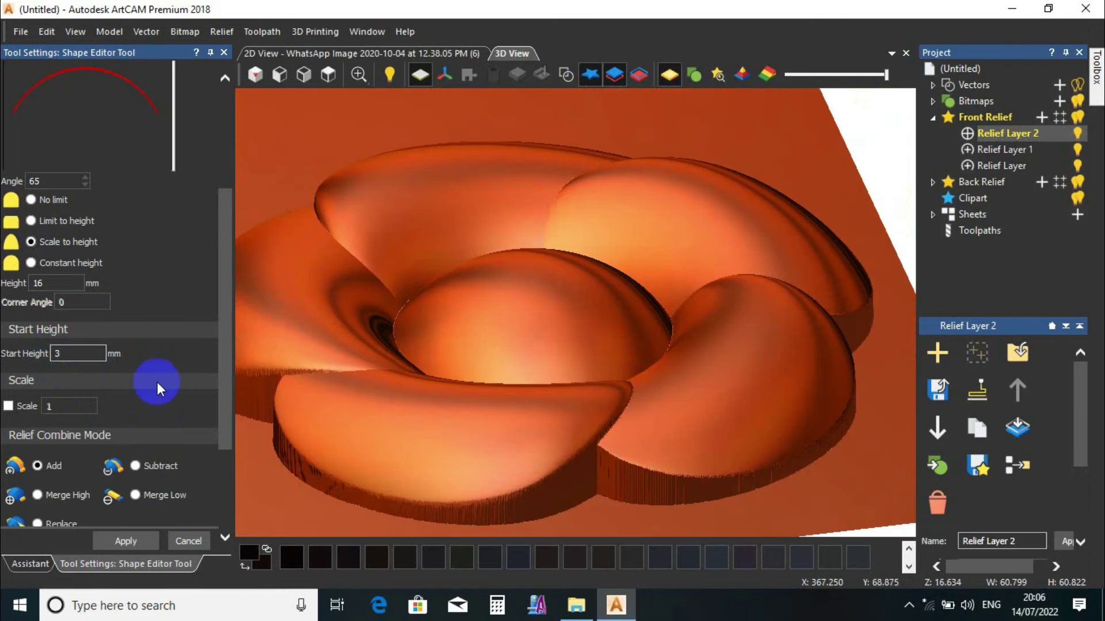
- Apply the bud shape with an angle of 70 and a start height of 3.5 mm
{"action": "left_click_drag", "start_coordinate": [72, 181], "coordinate": [8, 190]}
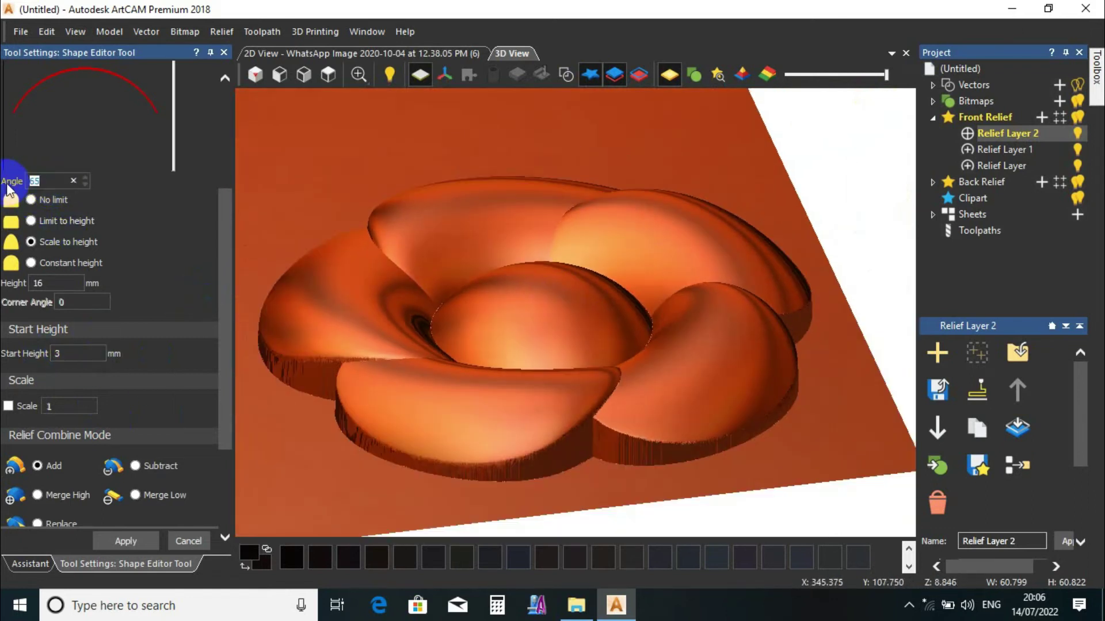
{"action": "type", "text": "70"}
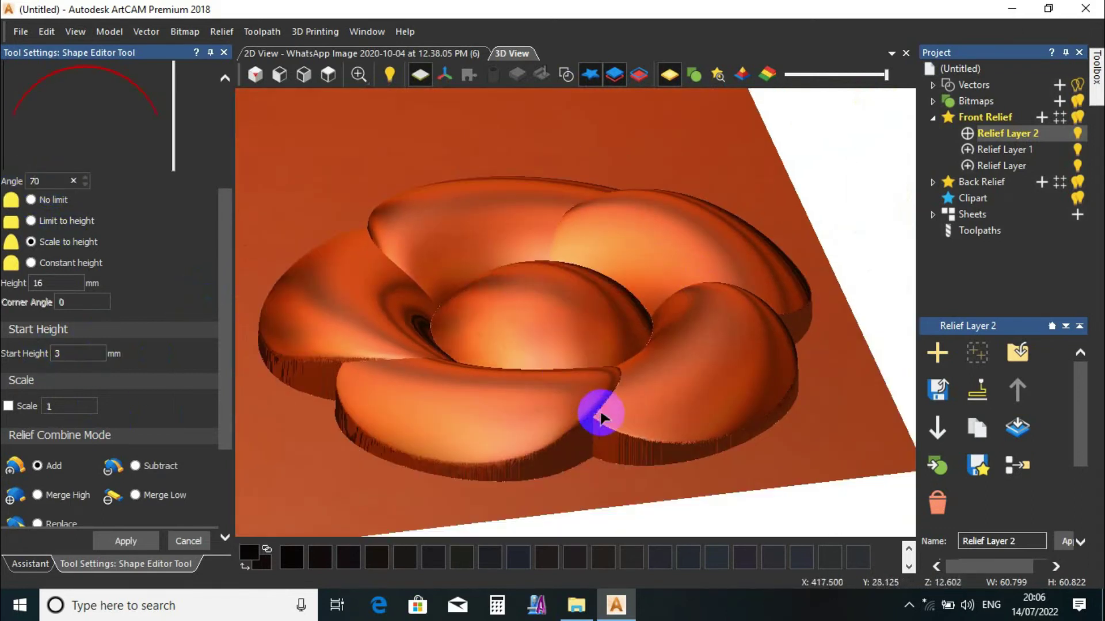
{"action": "left_click_drag", "start_coordinate": [594, 413], "coordinate": [572, 244]}
{"action": "left_click", "coordinate": [328, 74]}
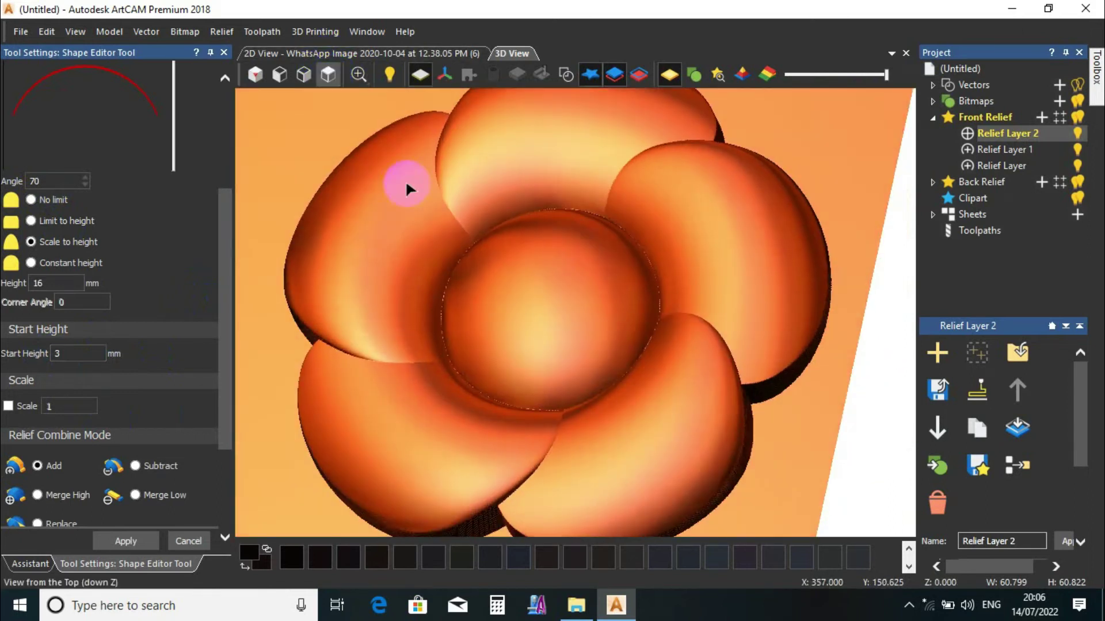
{"action": "scroll", "coordinate": [712, 442], "scroll_direction": "up", "scroll_amount": 5}
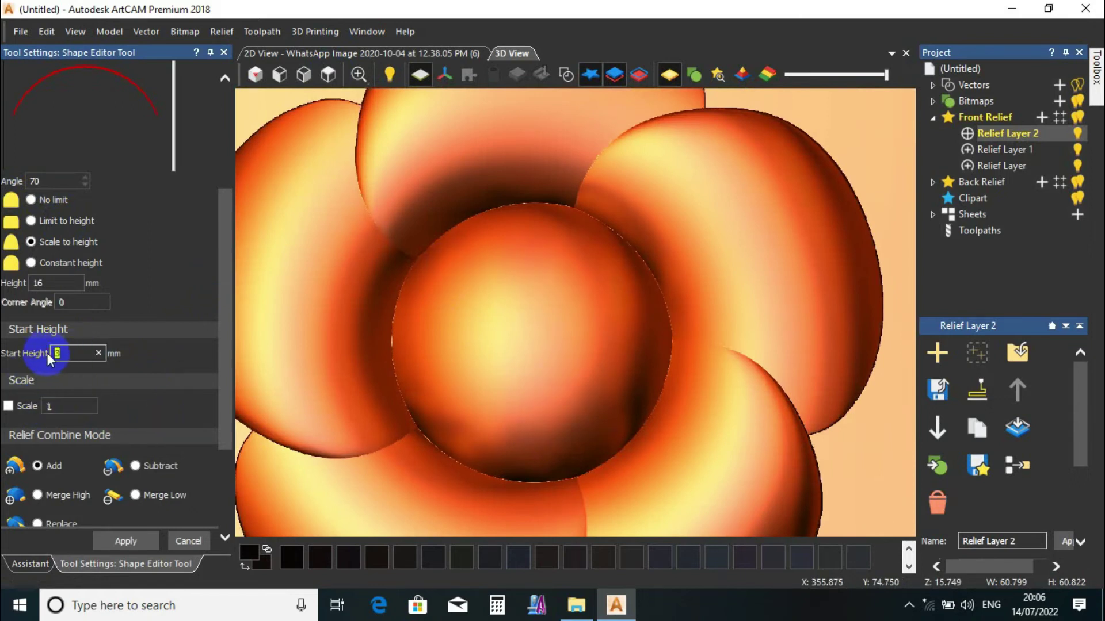
{"action": "scroll", "coordinate": [548, 431], "scroll_direction": "up", "scroll_amount": 1}
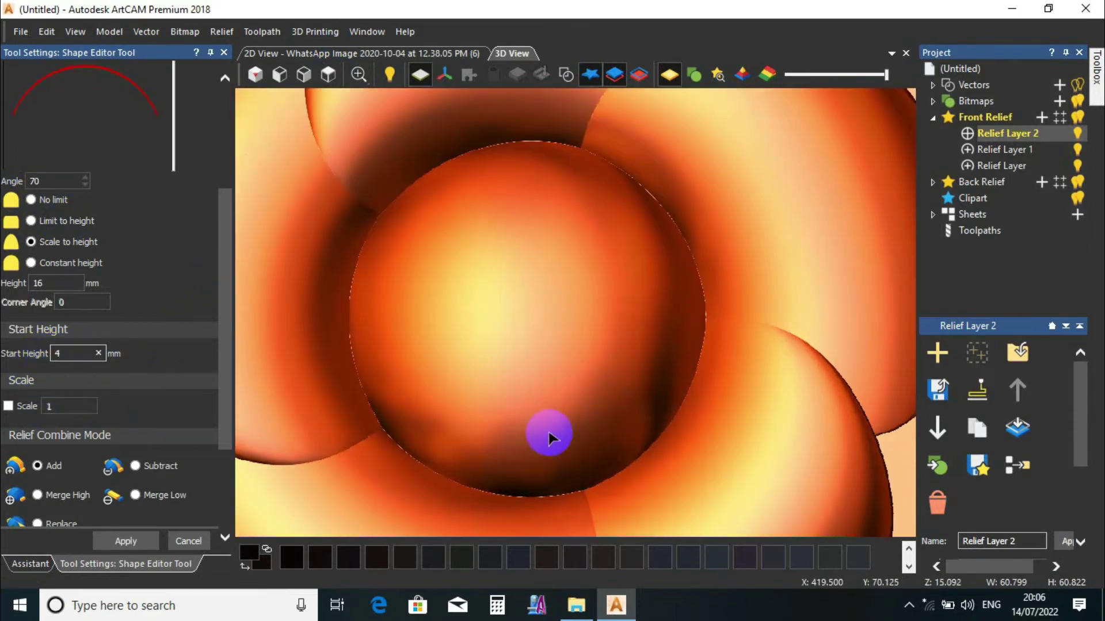
{"action": "left_click_drag", "start_coordinate": [579, 418], "coordinate": [592, 187]}
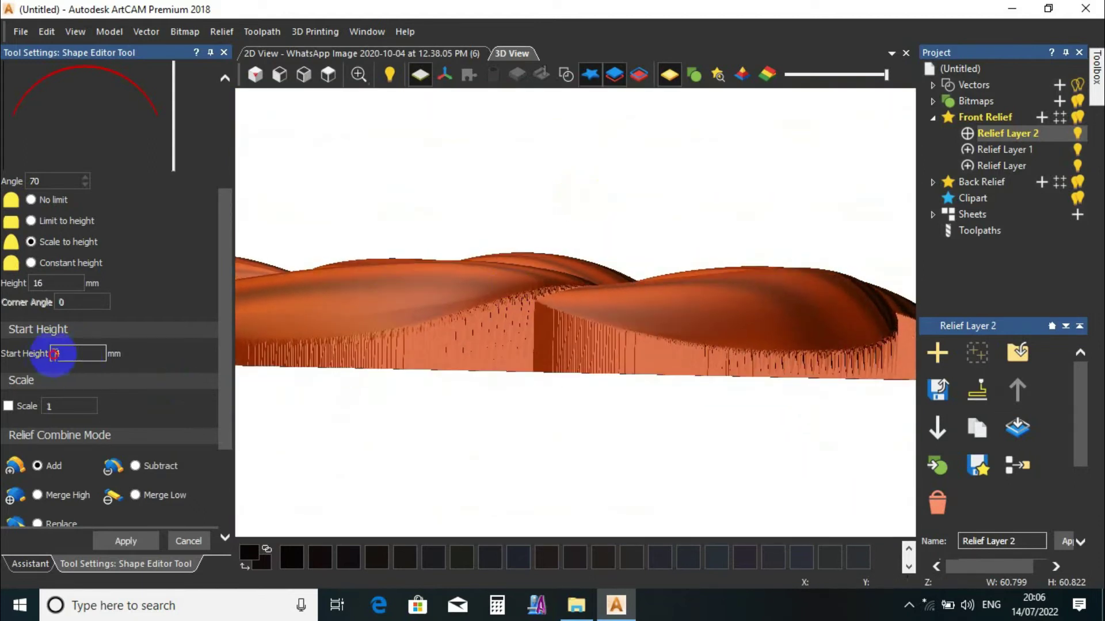
{"action": "type", "text": "3.5"}
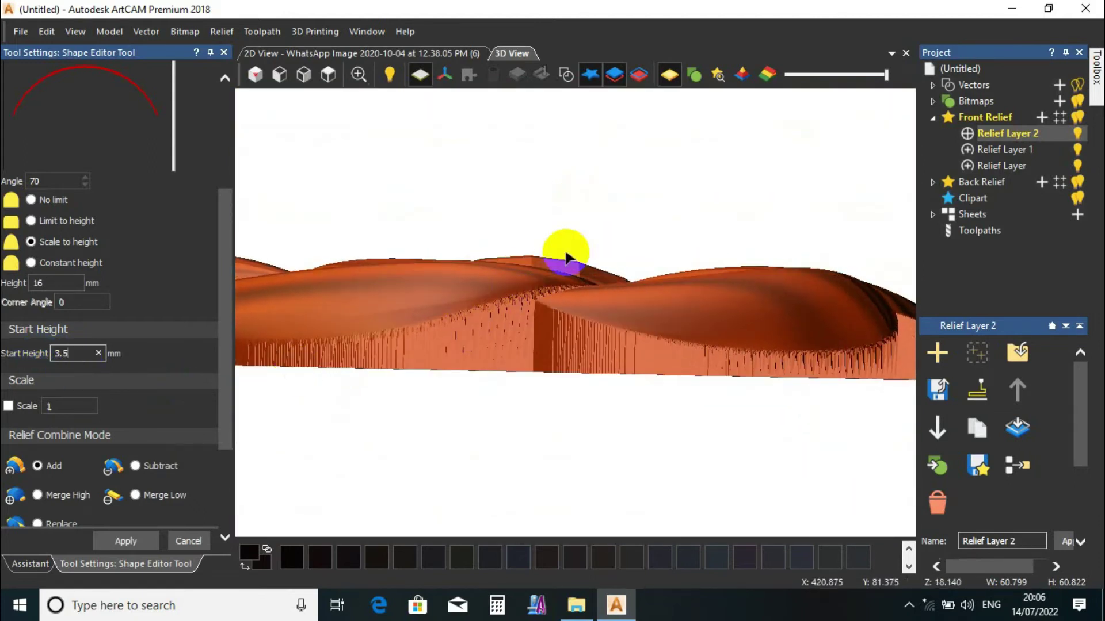
{"action": "scroll", "coordinate": [550, 284], "scroll_direction": "down", "scroll_amount": 3}
{"action": "left_click_drag", "start_coordinate": [554, 289], "coordinate": [532, 485]}
{"action": "left_click", "coordinate": [125, 540]}
{"action": "left_click", "coordinate": [189, 541]}
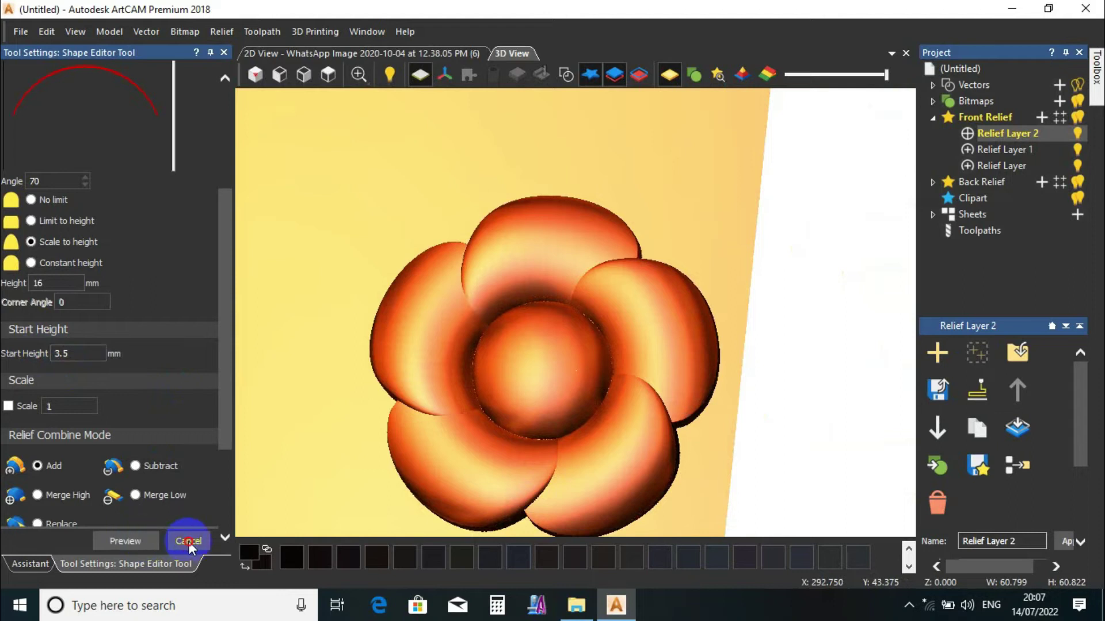
- Show the vectors again and zero Relief Layer 2 outside the bud's closed upper-left petal vector
{"action": "left_click", "coordinate": [564, 74]}
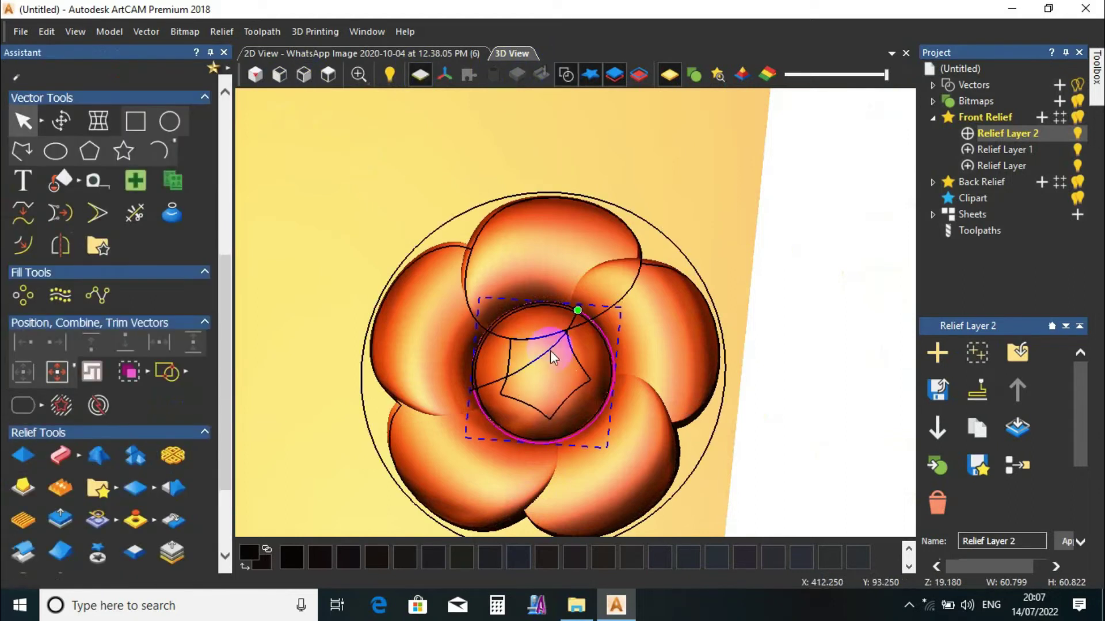
{"action": "scroll", "coordinate": [594, 287], "scroll_direction": "up", "scroll_amount": 3}
{"action": "left_click", "coordinate": [589, 312]}
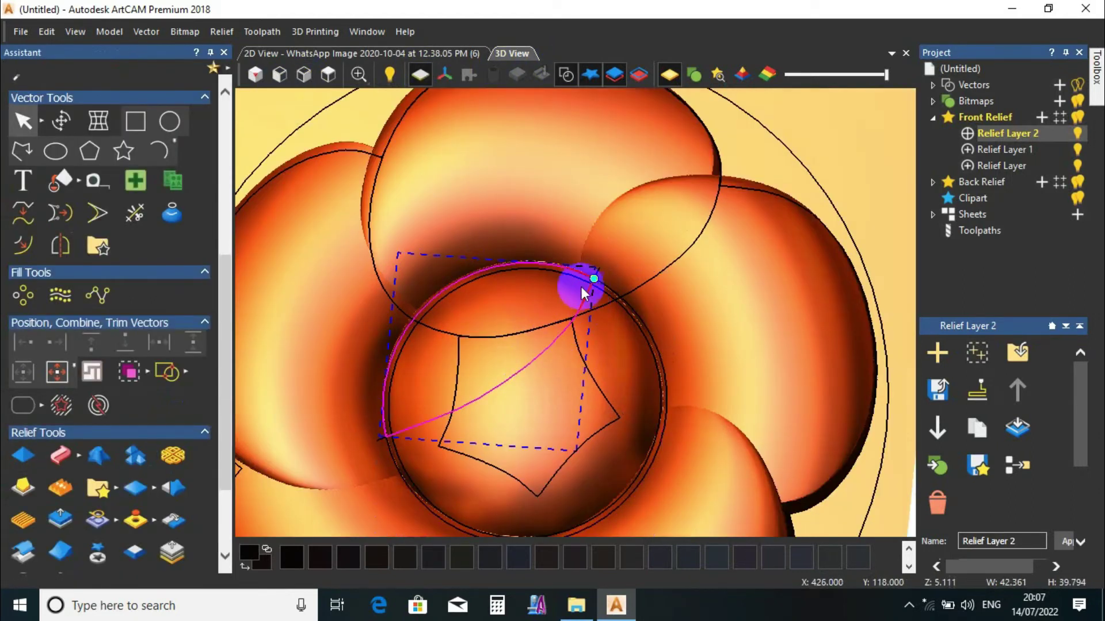
{"action": "scroll", "coordinate": [555, 347], "scroll_direction": "down", "scroll_amount": 3}
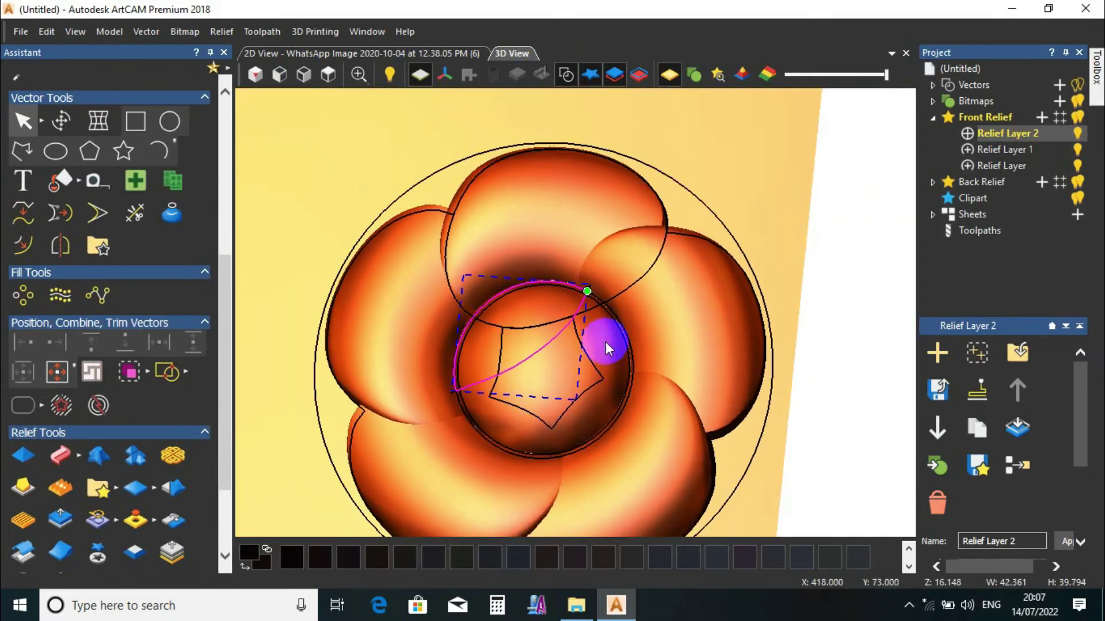
{"action": "left_click", "coordinate": [222, 32]}
{"action": "mouse_move", "coordinate": [288, 160]}
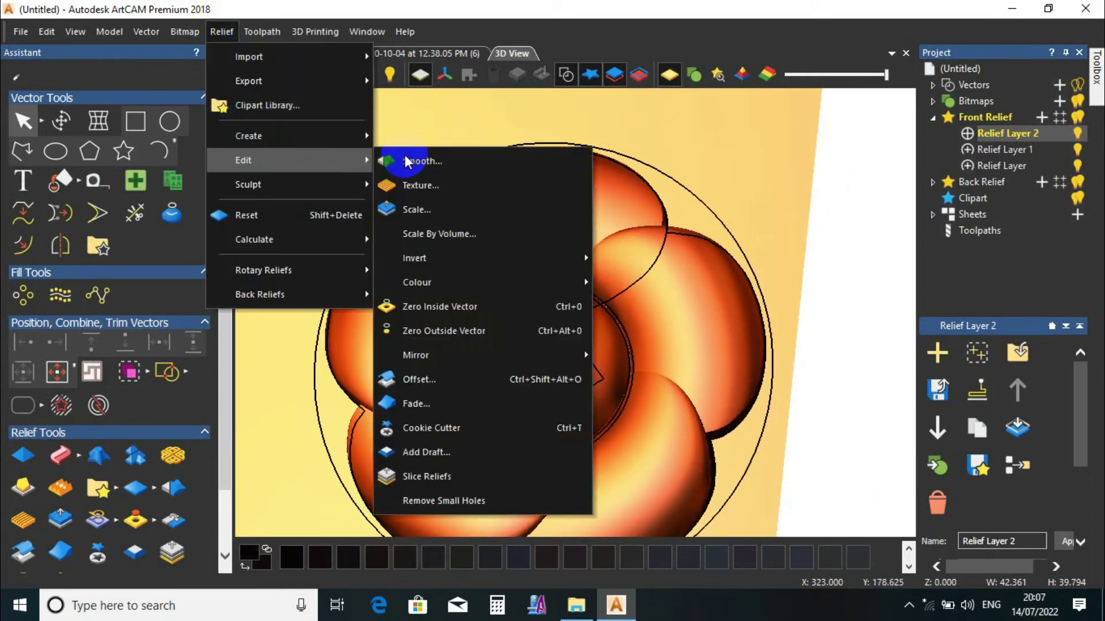
{"action": "left_click", "coordinate": [463, 318]}
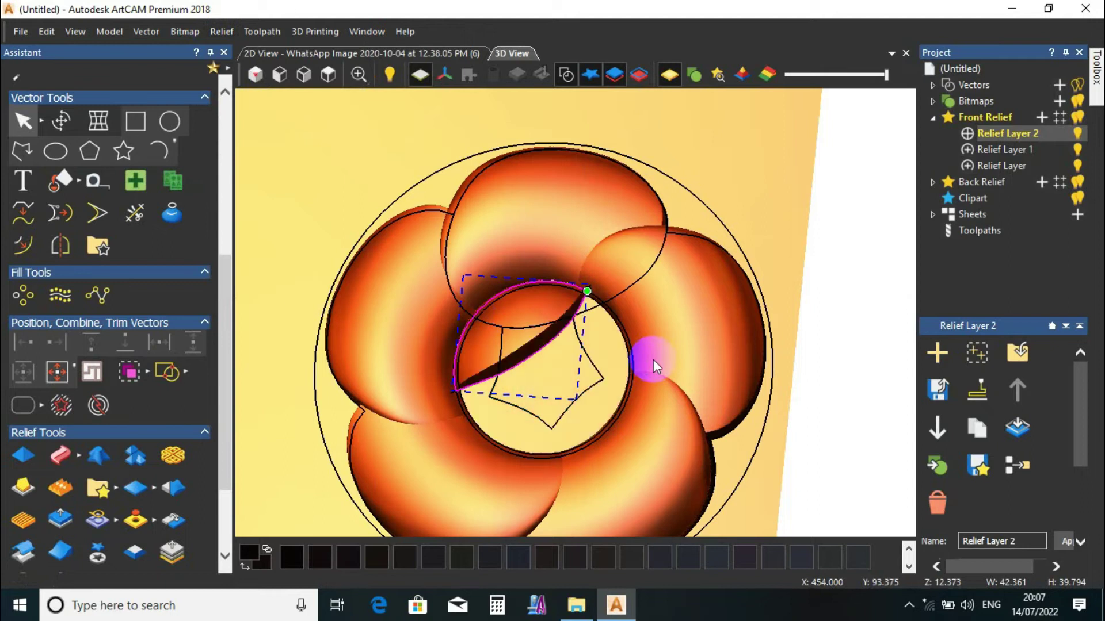
- Compare the bud's upper-left petal vector with the flower reference image in the 2D view
{"action": "scroll", "coordinate": [525, 364], "scroll_direction": "up", "scroll_amount": 2}
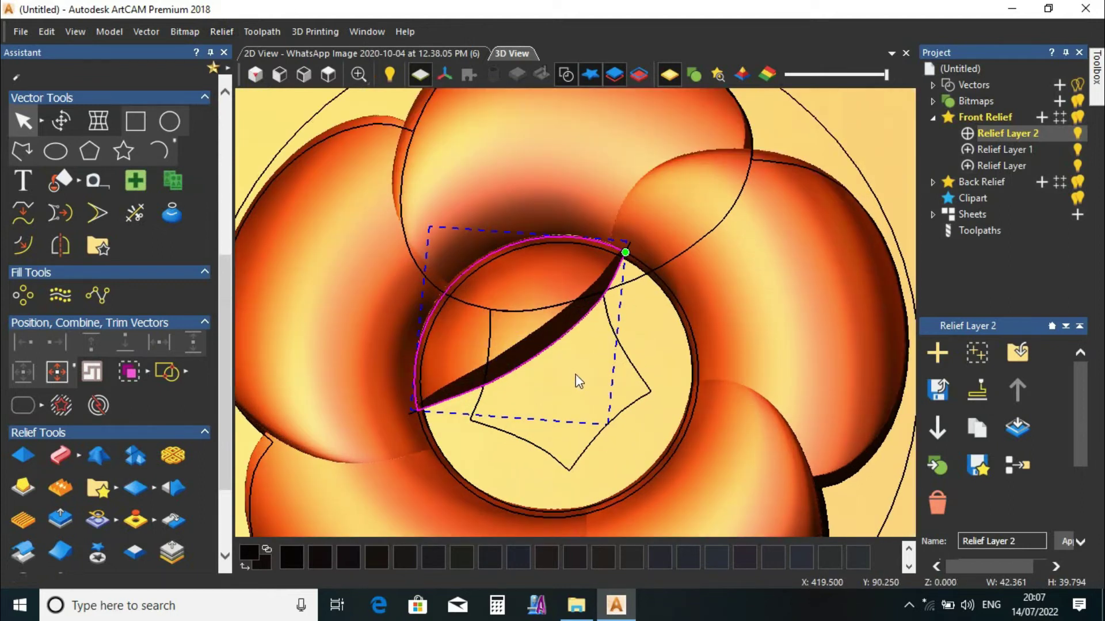
{"action": "left_click", "coordinate": [576, 377]}
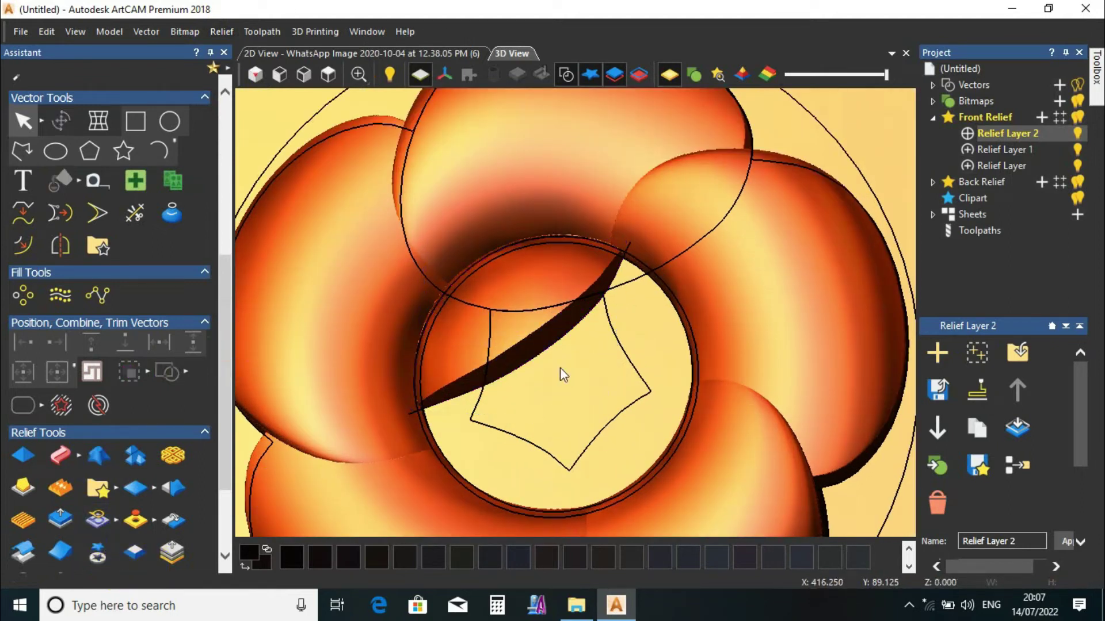
{"action": "left_click", "coordinate": [556, 342]}
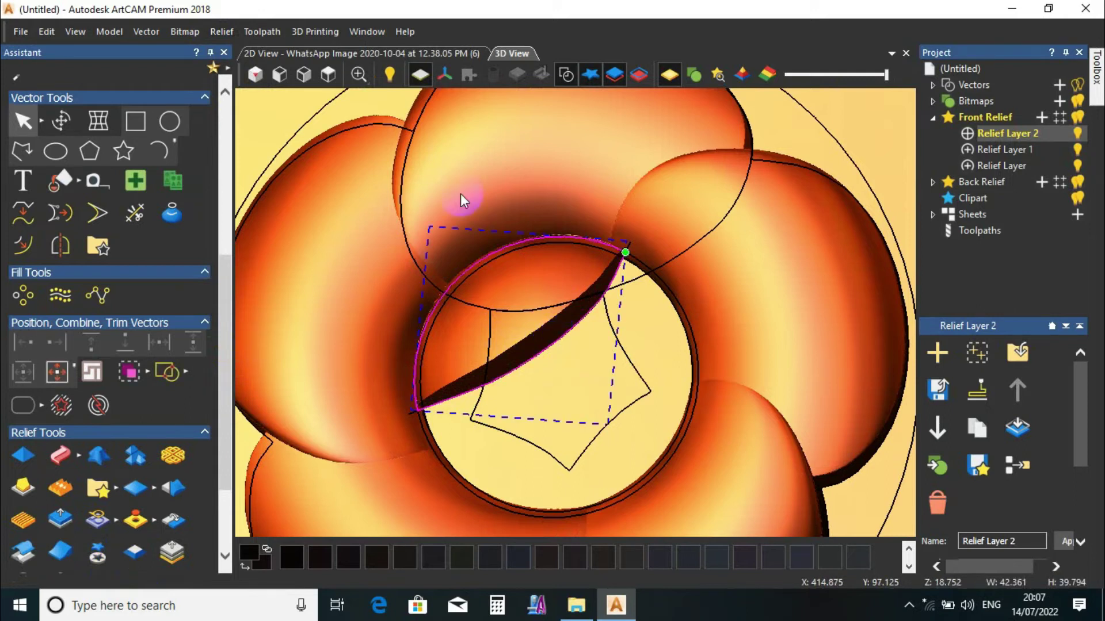
{"action": "left_click", "coordinate": [297, 52]}
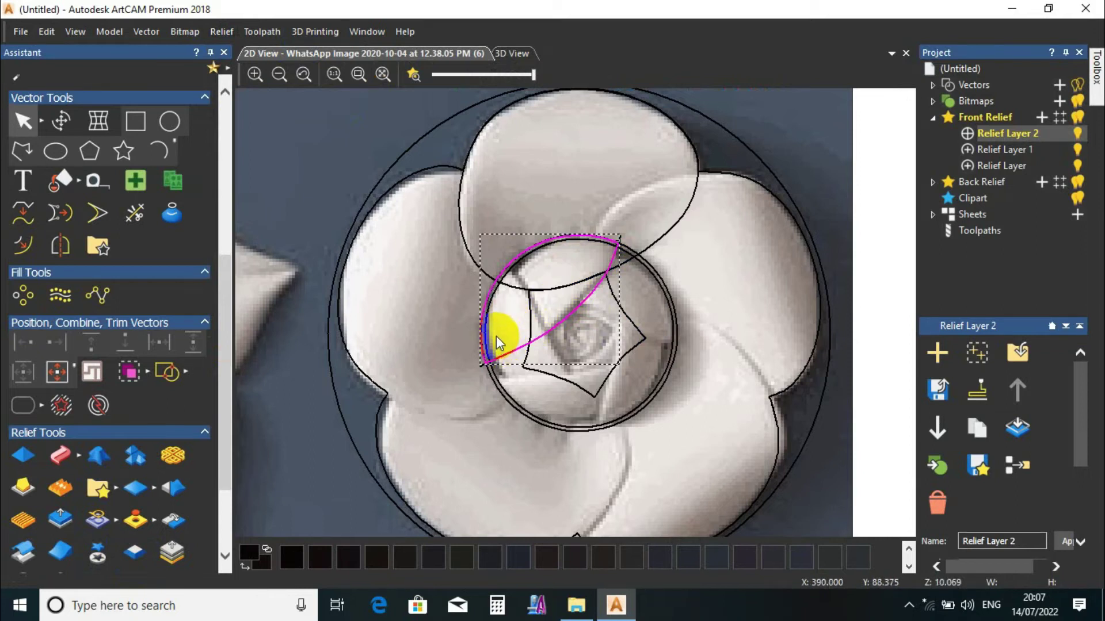
{"action": "scroll", "coordinate": [583, 309], "scroll_direction": "up", "scroll_amount": 2}
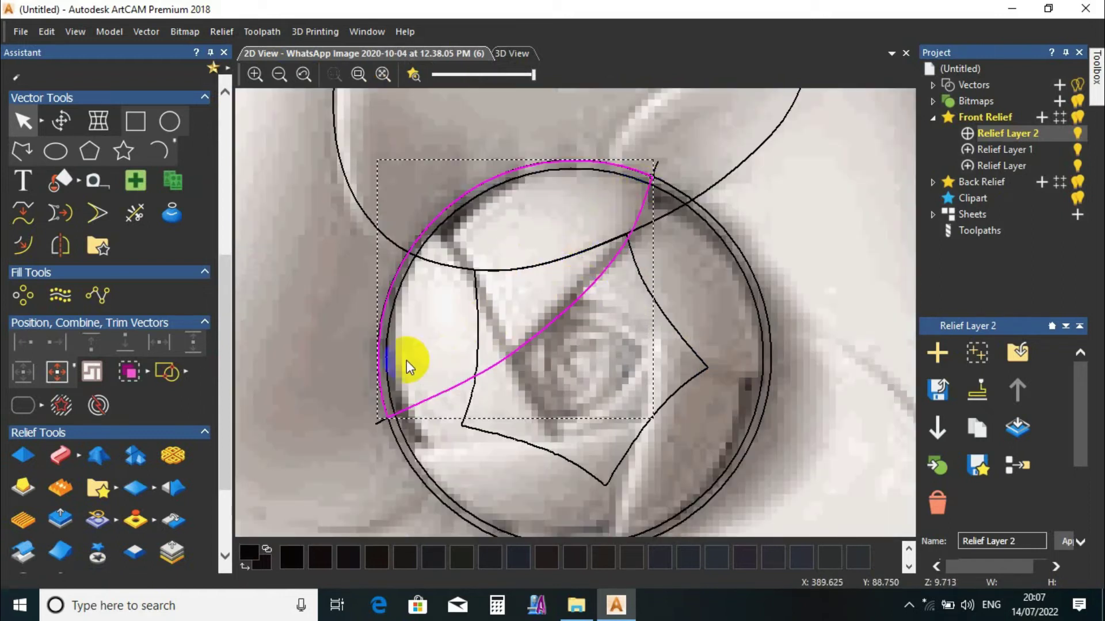
{"action": "scroll", "coordinate": [533, 269], "scroll_direction": "down", "scroll_amount": 2}
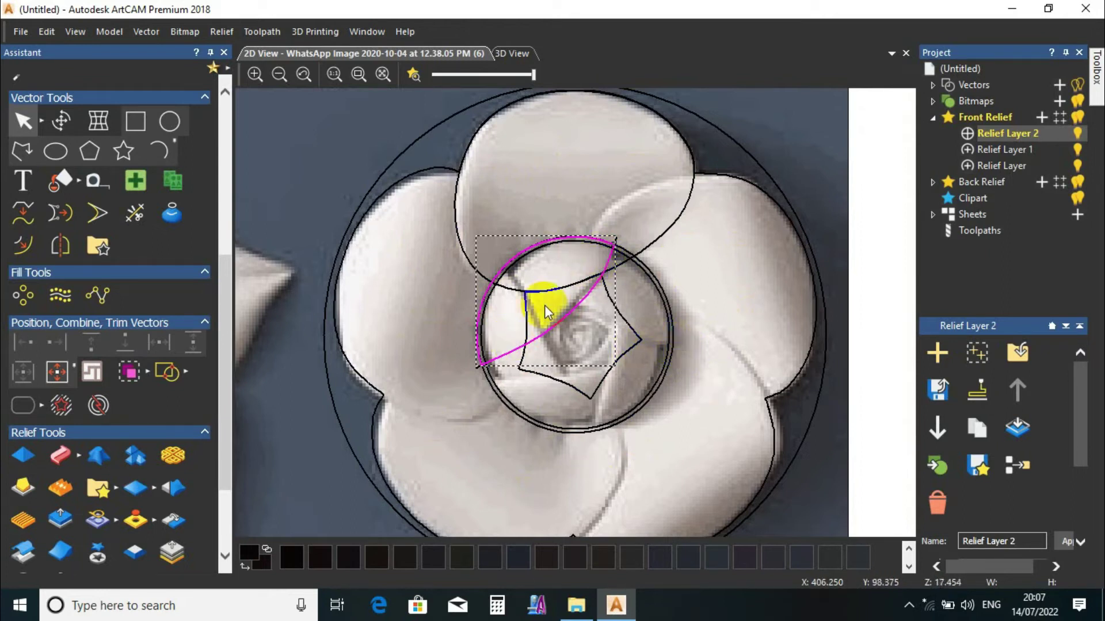
{"action": "left_click", "coordinate": [509, 53]}
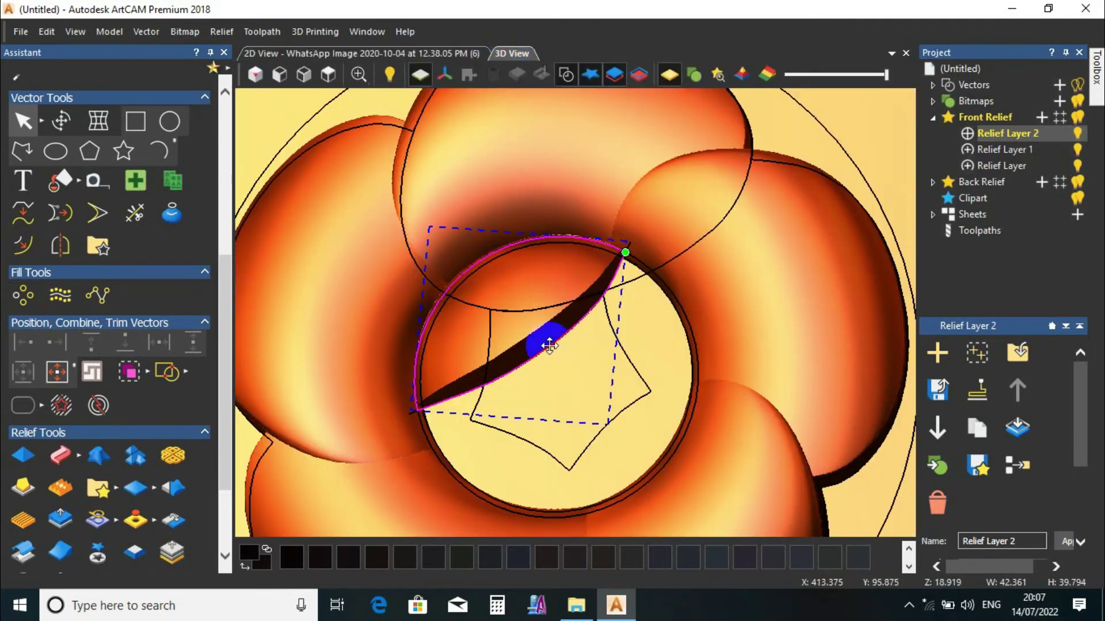
- Start a linear relief fade on the bud's upper-left petal, reversing its direction and running it from X 381.347, Y 80.182 to X 431.742, Y 117.844
{"action": "scroll", "coordinate": [550, 346], "scroll_direction": "down", "scroll_amount": 3}
{"action": "left_click", "coordinate": [63, 552]}
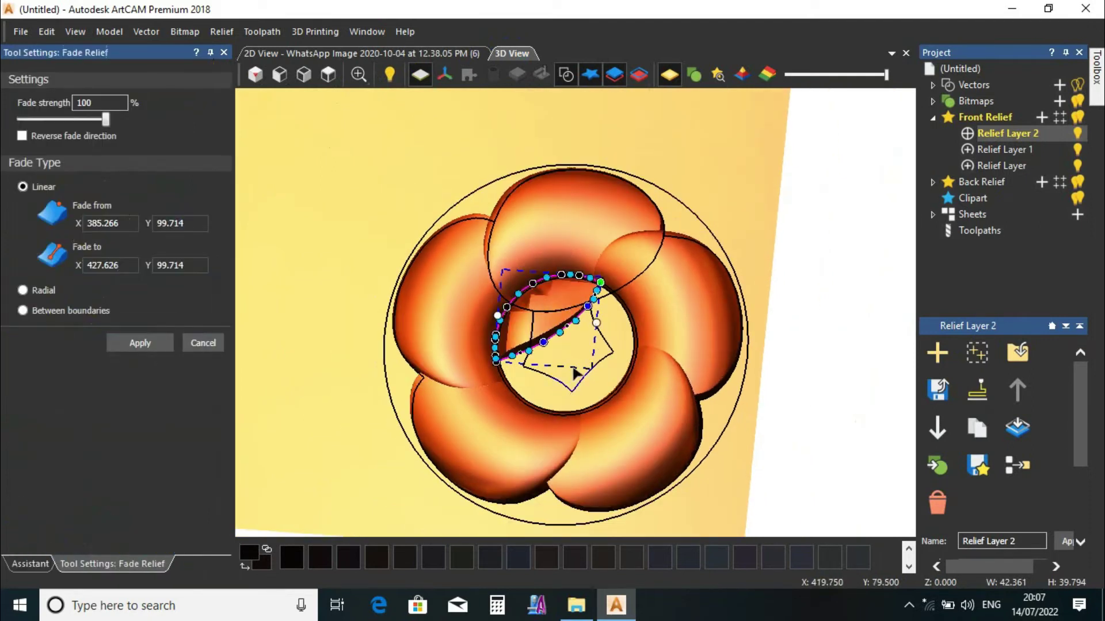
{"action": "scroll", "coordinate": [552, 330], "scroll_direction": "up", "scroll_amount": 3}
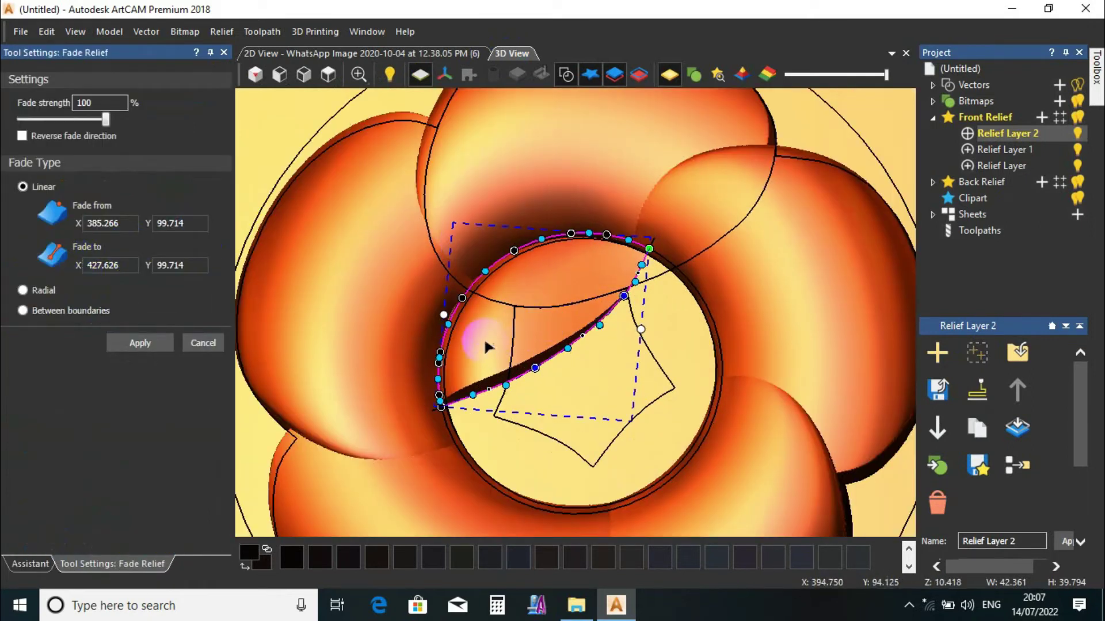
{"action": "left_click", "coordinate": [23, 136]}
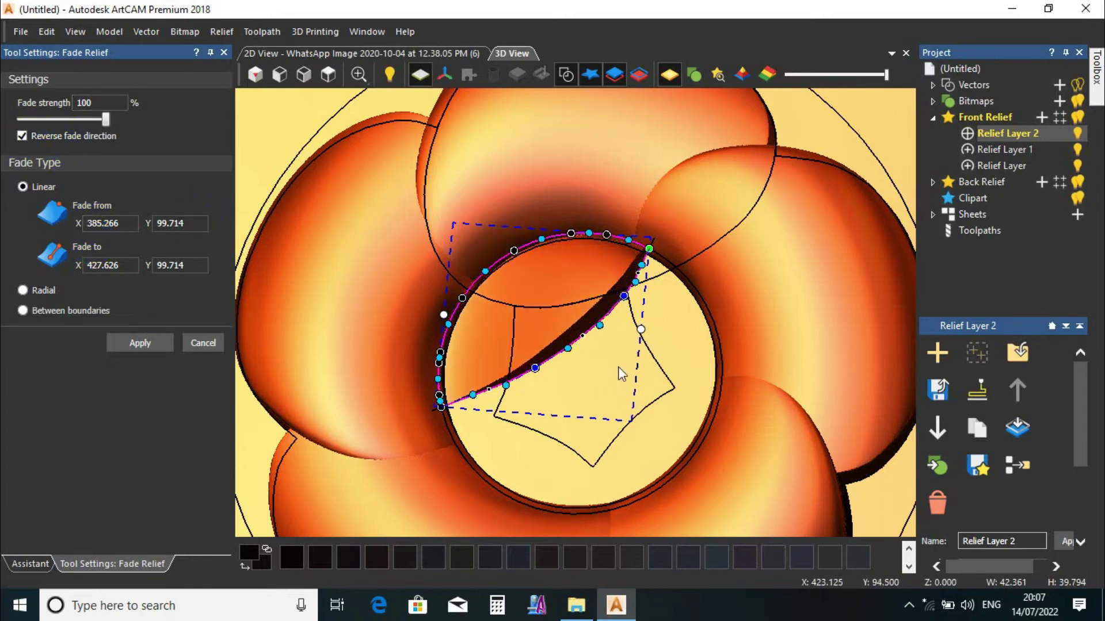
{"action": "left_click_drag", "start_coordinate": [619, 374], "coordinate": [599, 410]}
{"action": "left_click_drag", "start_coordinate": [446, 284], "coordinate": [413, 357]}
{"action": "left_click_drag", "start_coordinate": [640, 323], "coordinate": [670, 243]}
{"action": "scroll", "coordinate": [613, 323], "scroll_direction": "up", "scroll_amount": 2}
{"action": "left_click_drag", "start_coordinate": [298, 385], "coordinate": [300, 416]}
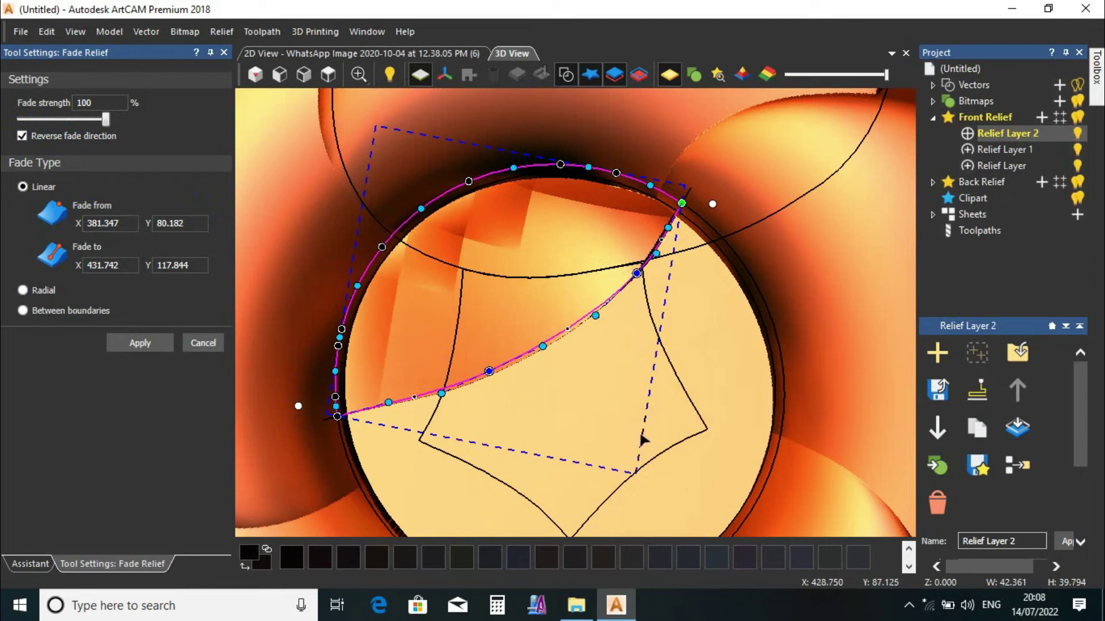
- Reduce the fade strength to 75% and apply the fade to the bud's upper-left petal
{"action": "scroll", "coordinate": [578, 321], "scroll_direction": "down", "scroll_amount": 1}
{"action": "left_click_drag", "start_coordinate": [554, 365], "coordinate": [391, 382]}
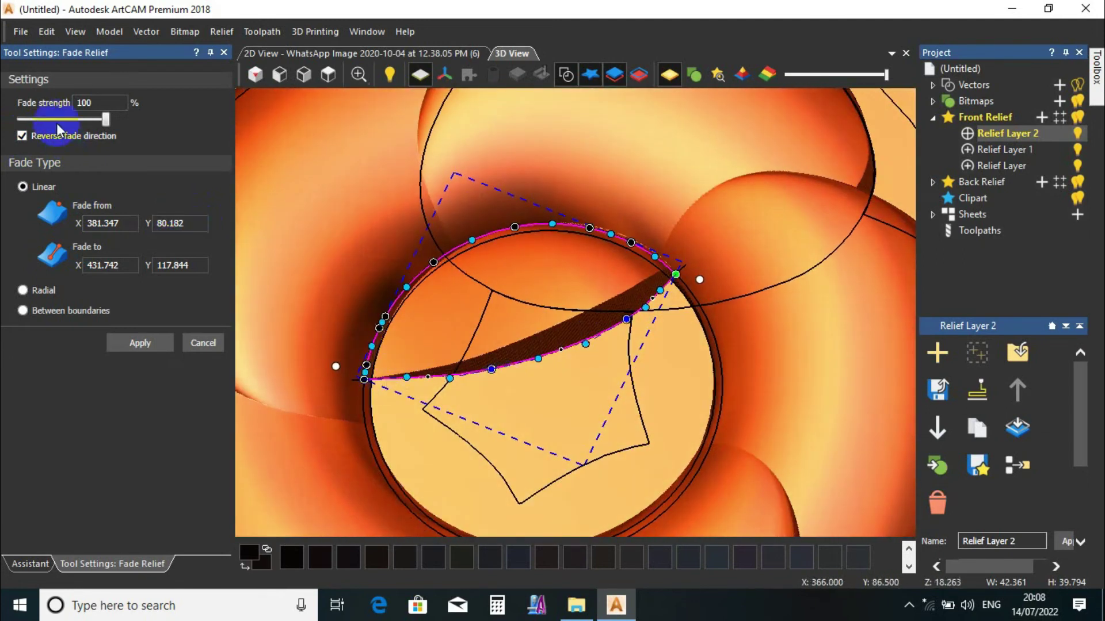
{"action": "left_click_drag", "start_coordinate": [107, 121], "coordinate": [88, 119]}
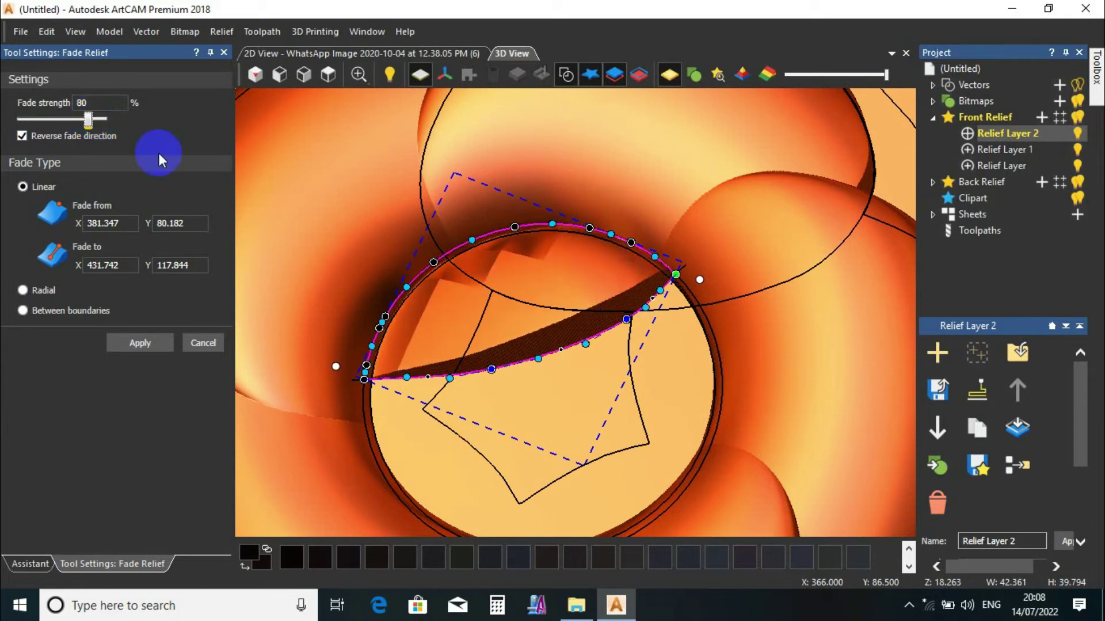
{"action": "left_click_drag", "start_coordinate": [577, 381], "coordinate": [505, 358]}
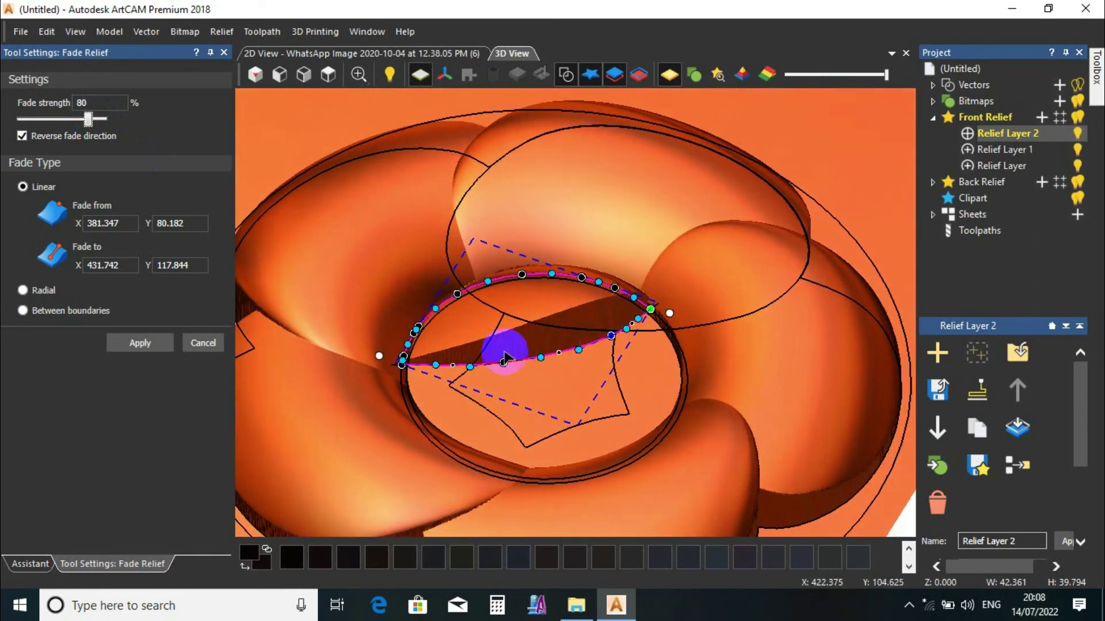
{"action": "left_click", "coordinate": [91, 120]}
{"action": "left_click_drag", "start_coordinate": [89, 119], "coordinate": [84, 118]}
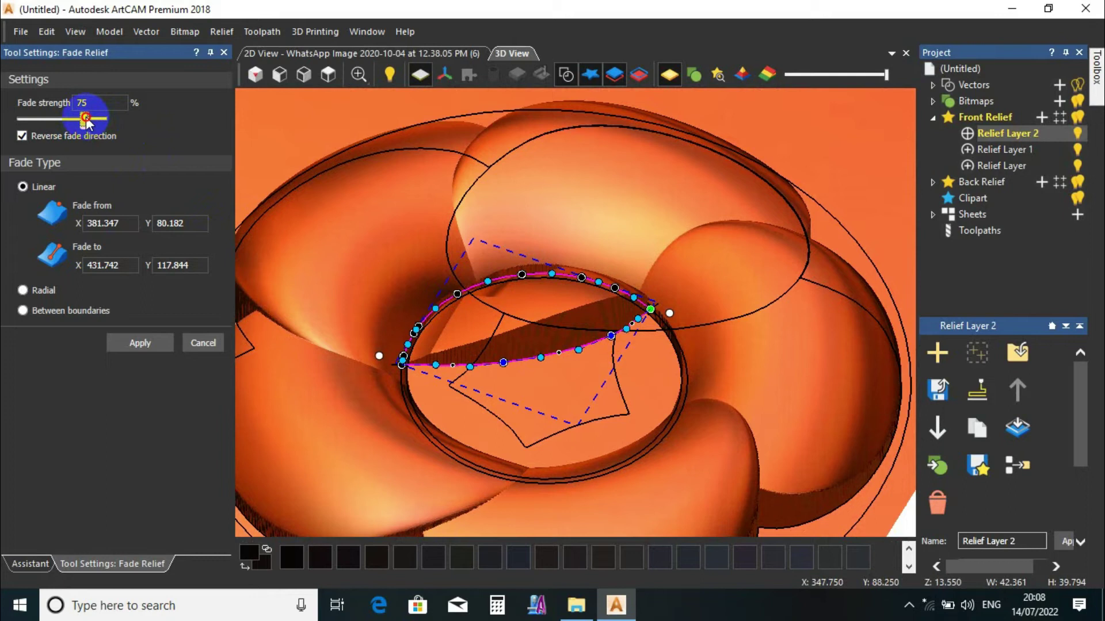
{"action": "scroll", "coordinate": [518, 348], "scroll_direction": "up", "scroll_amount": 1}
{"action": "left_click_drag", "start_coordinate": [432, 338], "coordinate": [556, 202]}
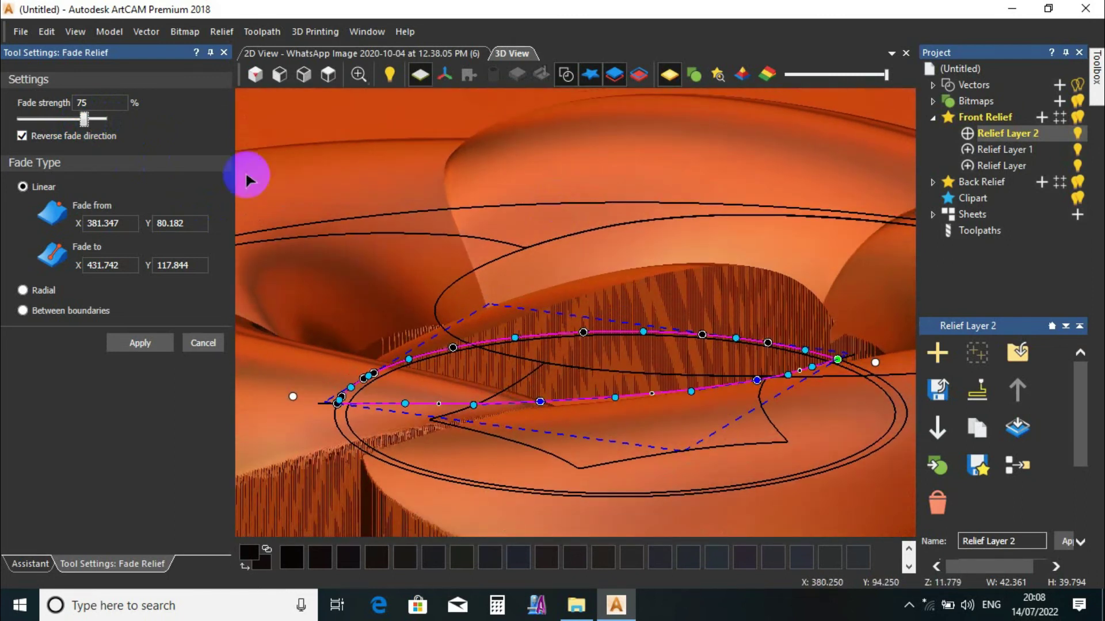
{"action": "left_click", "coordinate": [151, 346]}
{"action": "left_click", "coordinate": [201, 343]}
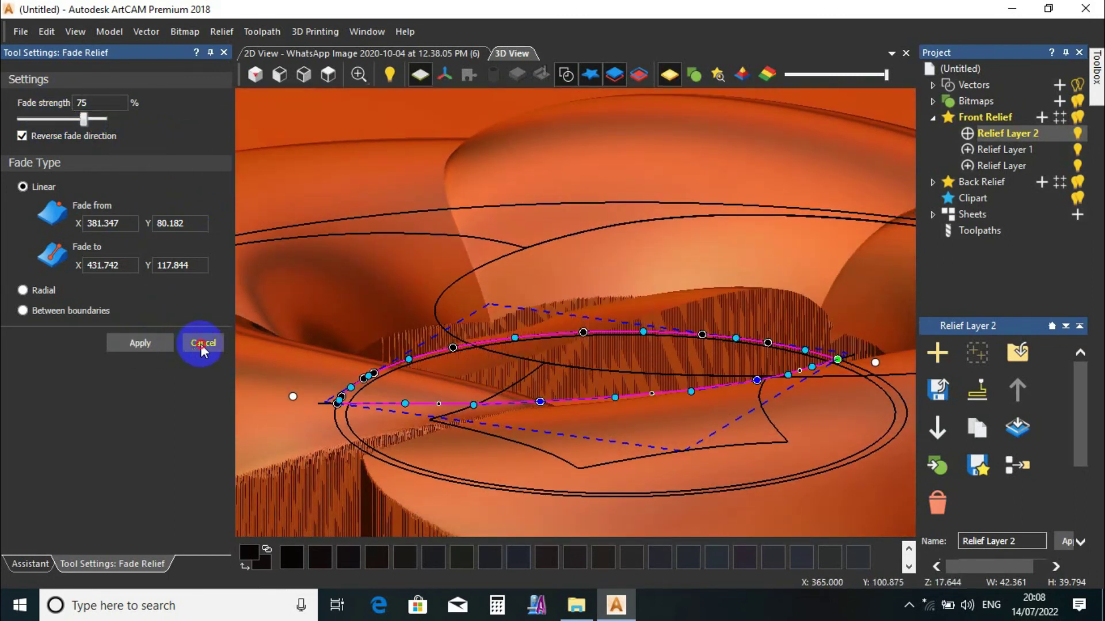
- Convert the faded bud petal relief into relief clipart from its vector boundary and close the transform settings
{"action": "left_click", "coordinate": [327, 74]}
{"action": "scroll", "coordinate": [752, 464], "scroll_direction": "up", "scroll_amount": 2}
{"action": "scroll", "coordinate": [588, 389], "scroll_direction": "up", "scroll_amount": 3}
{"action": "left_click", "coordinate": [559, 335]}
{"action": "scroll", "coordinate": [588, 306], "scroll_direction": "down", "scroll_amount": 2}
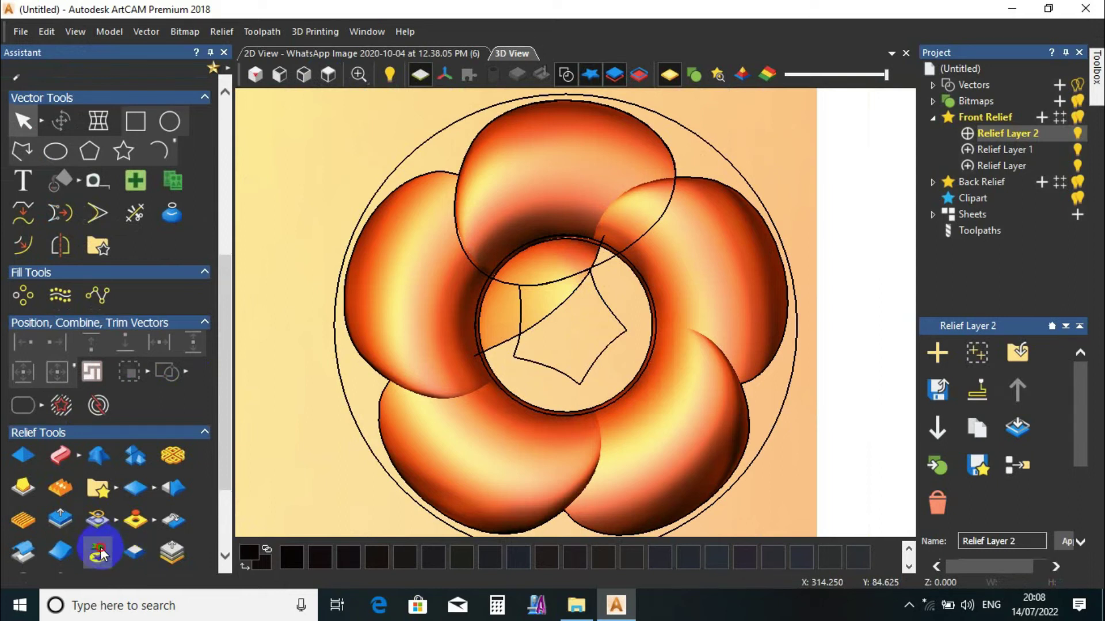
{"action": "double_click", "coordinate": [599, 311]}
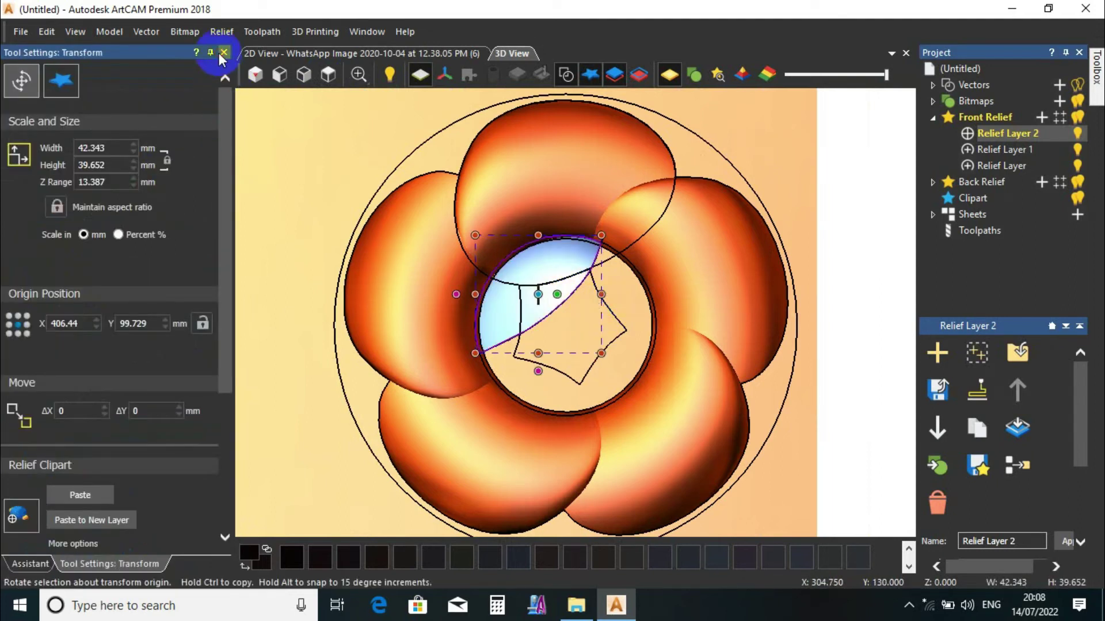
{"action": "left_click", "coordinate": [224, 52]}
- Rotate-copy the bud petal clipart into 5 objects over a total of 360 degrees, centred on the bud at X 415.625, Y 89.25
{"action": "left_click", "coordinate": [293, 54]}
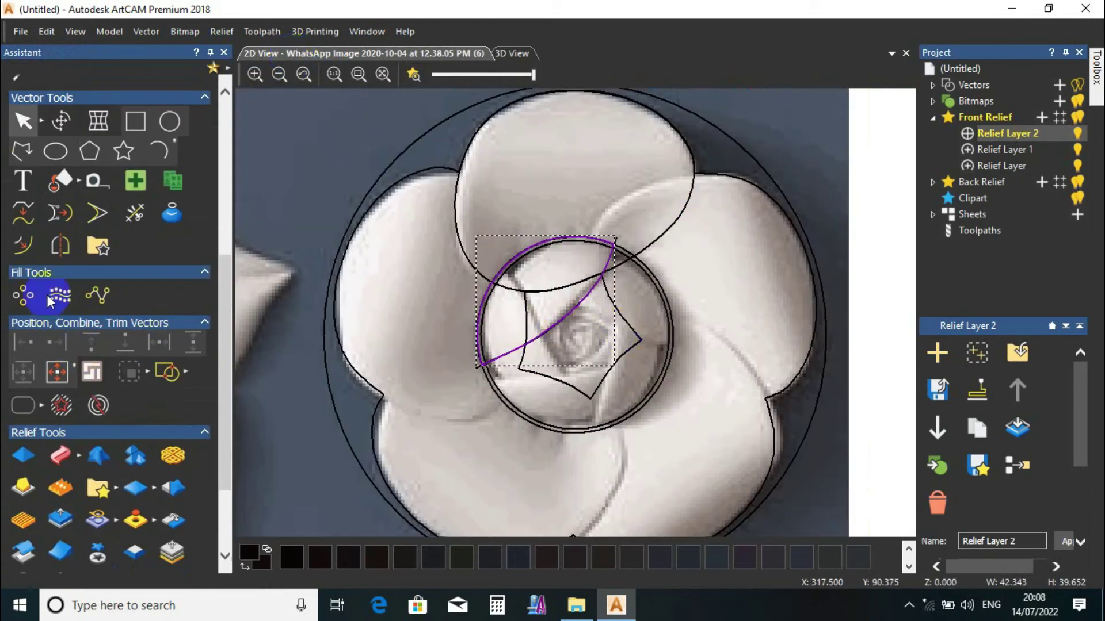
{"action": "left_click", "coordinate": [23, 296]}
{"action": "left_click", "coordinate": [743, 162]}
{"action": "left_click", "coordinate": [762, 256]}
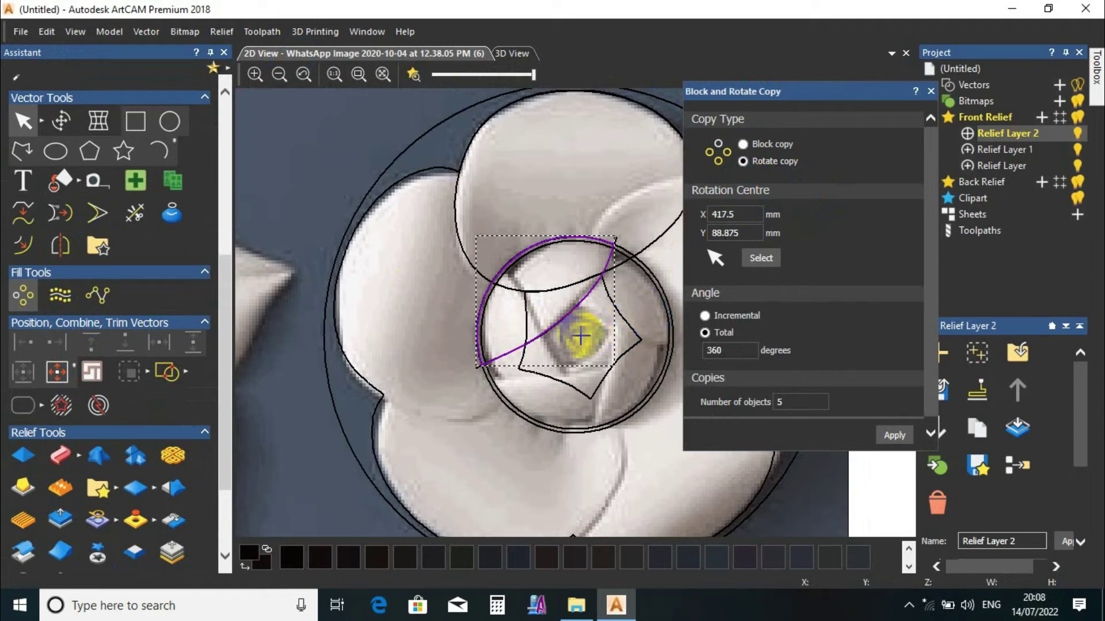
{"action": "scroll", "coordinate": [578, 328], "scroll_direction": "down", "scroll_amount": 3}
{"action": "scroll", "coordinate": [481, 332], "scroll_direction": "up", "scroll_amount": 2}
{"action": "left_click", "coordinate": [522, 315]}
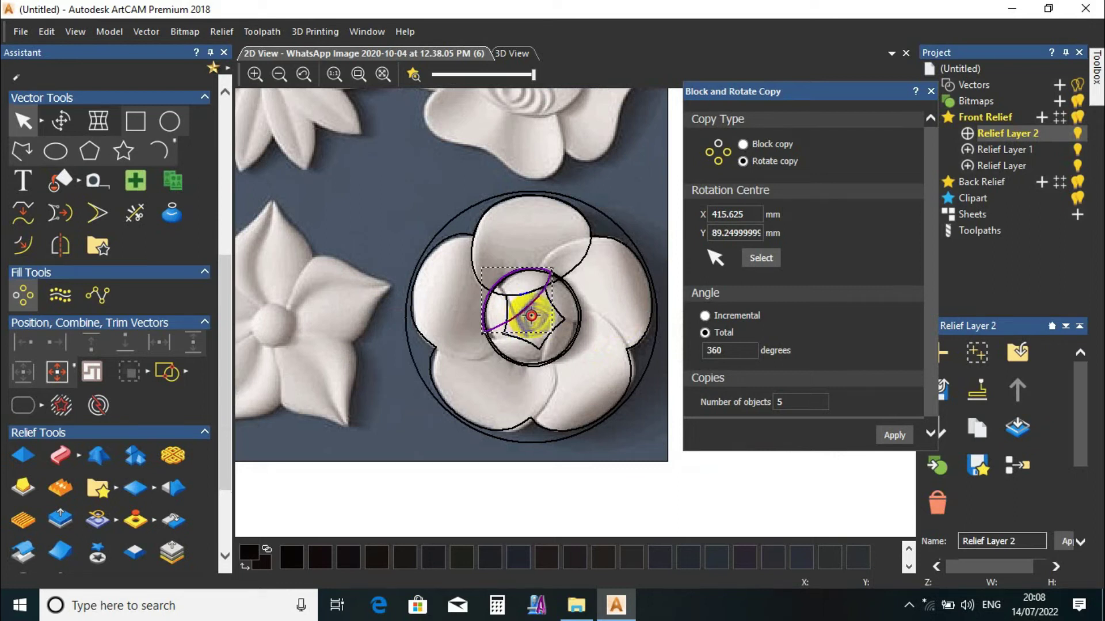
{"action": "left_click", "coordinate": [892, 437]}
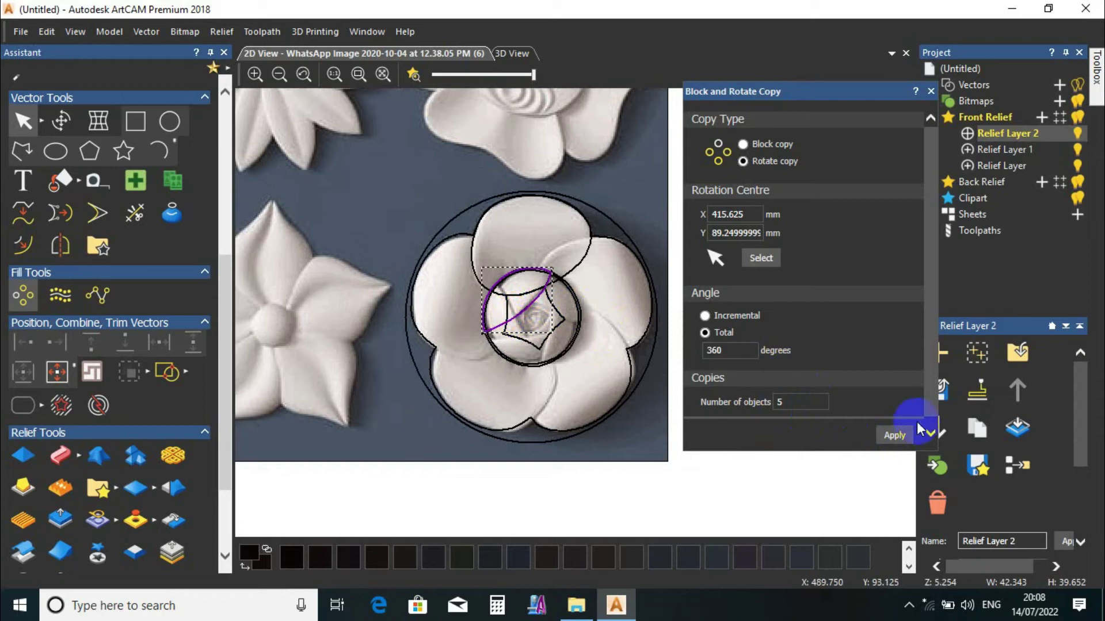
{"action": "left_click", "coordinate": [895, 437]}
{"action": "scroll", "coordinate": [557, 306], "scroll_direction": "up", "scroll_amount": 3}
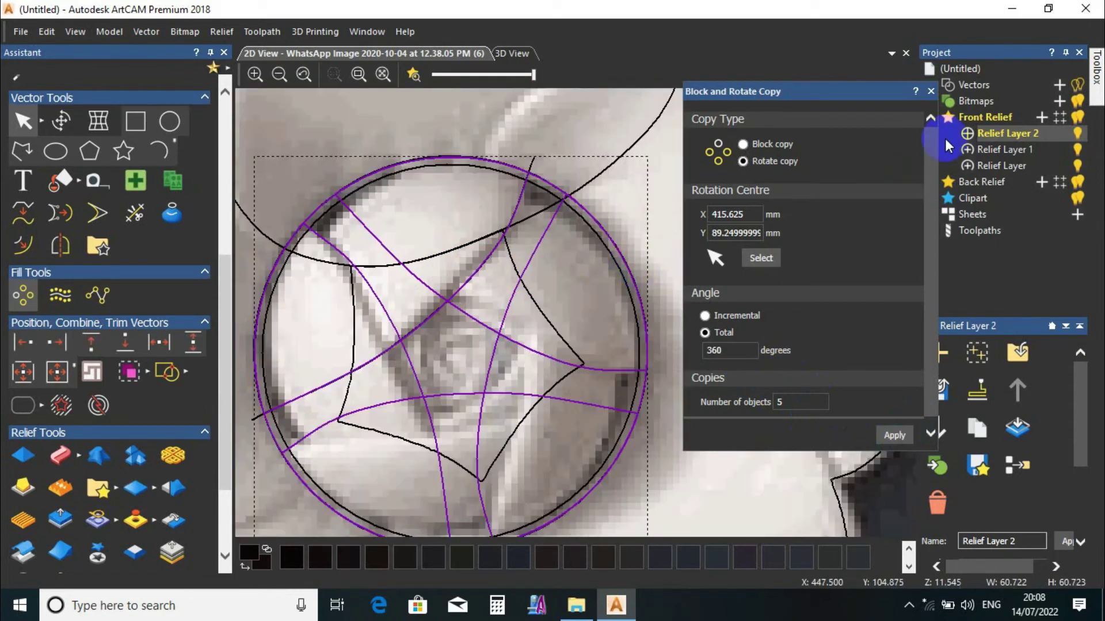
{"action": "left_click", "coordinate": [931, 96]}
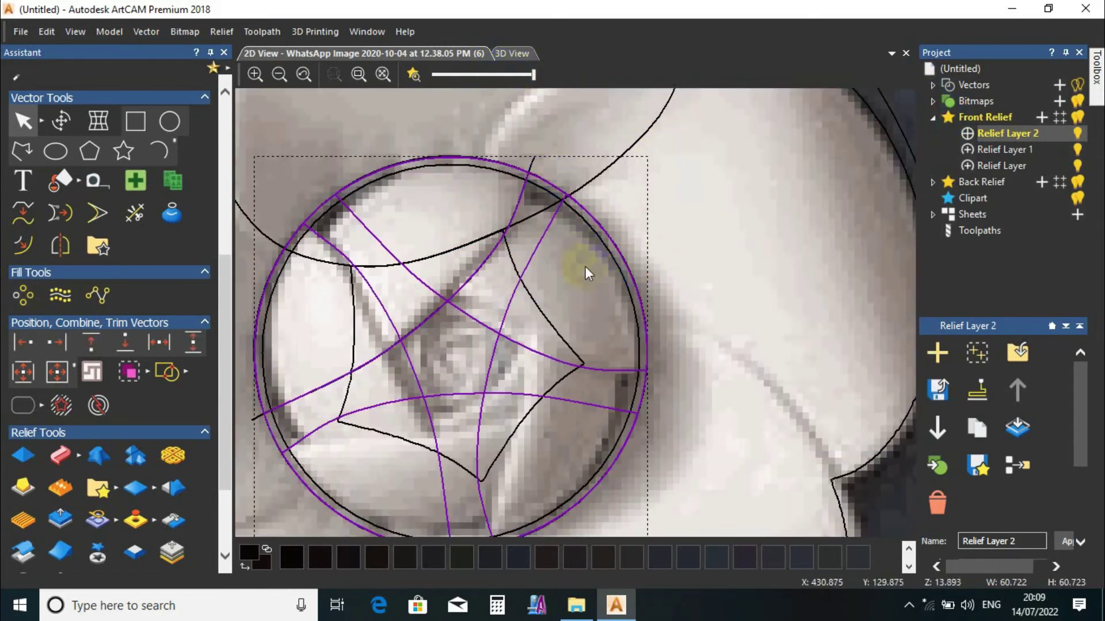
- Inspect the ring of petal clipart in 3D and set its Z range to 15 mm with the aspect ratio unlocked
{"action": "key", "text": "F3"}
{"action": "scroll", "coordinate": [566, 329], "scroll_direction": "up", "scroll_amount": 2}
{"action": "left_click_drag", "start_coordinate": [526, 368], "coordinate": [626, 265]}
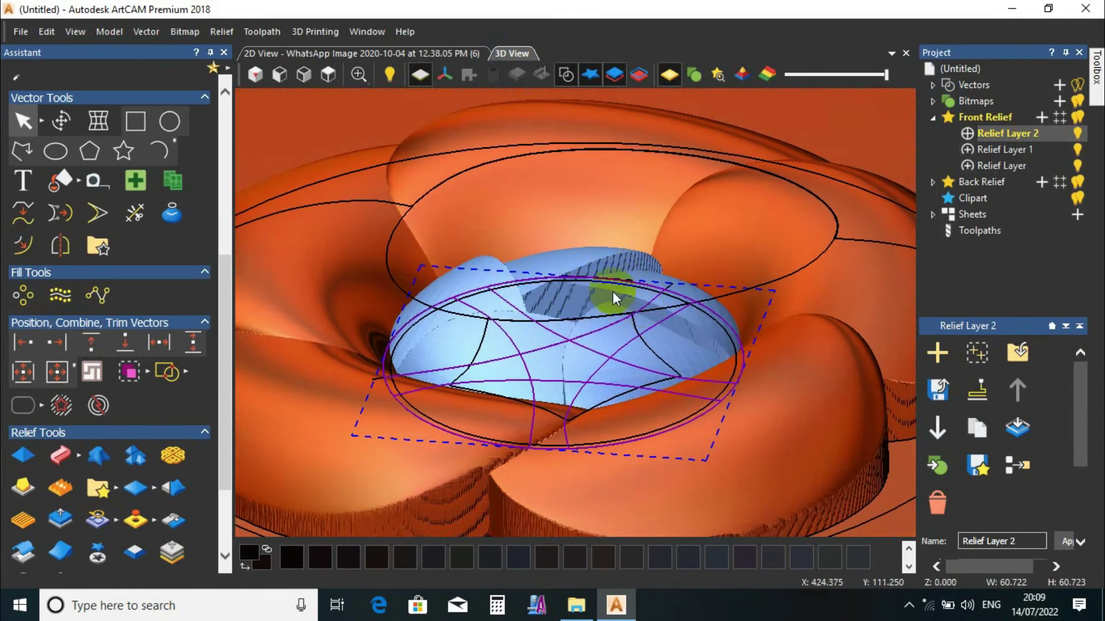
{"action": "left_click_drag", "start_coordinate": [528, 256], "coordinate": [537, 339]}
{"action": "left_click", "coordinate": [972, 198]}
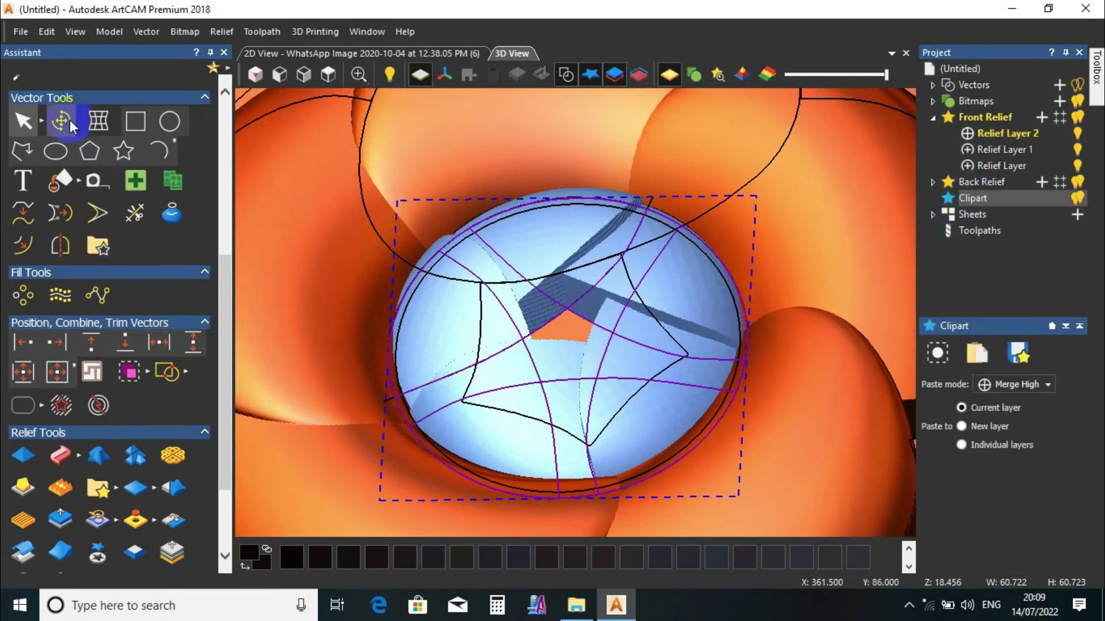
{"action": "left_click", "coordinate": [92, 122]}
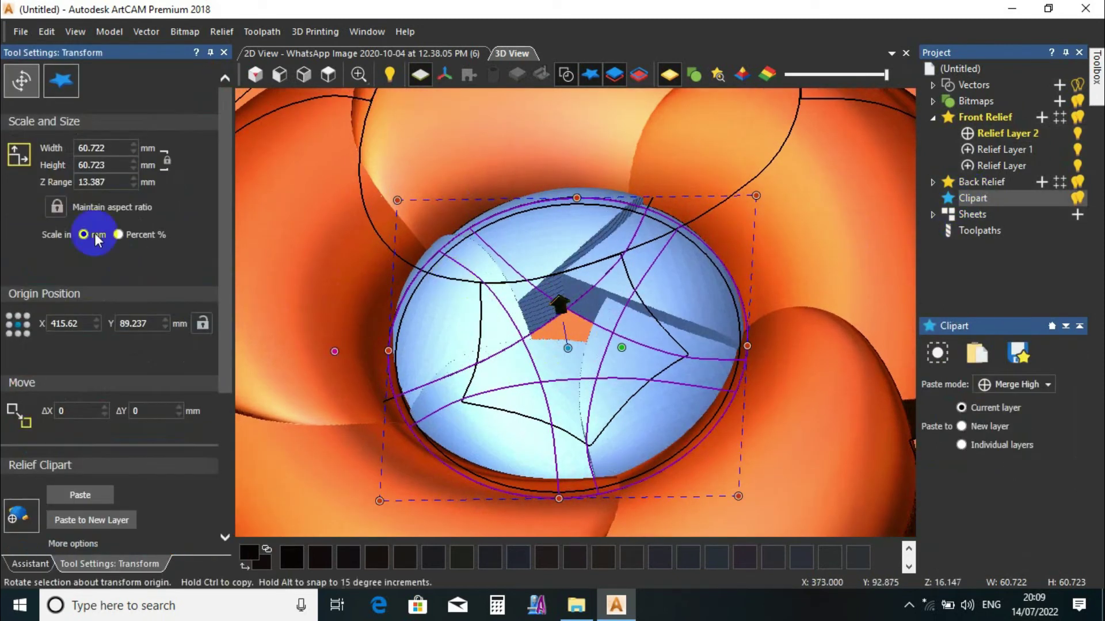
{"action": "left_click", "coordinate": [53, 208]}
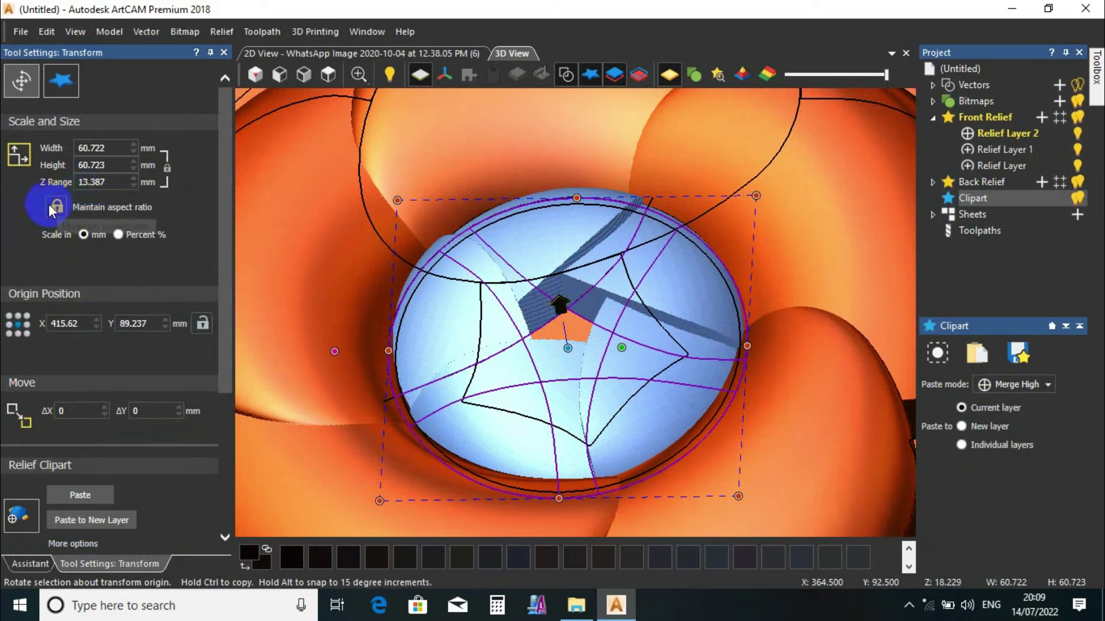
{"action": "left_click", "coordinate": [98, 182]}
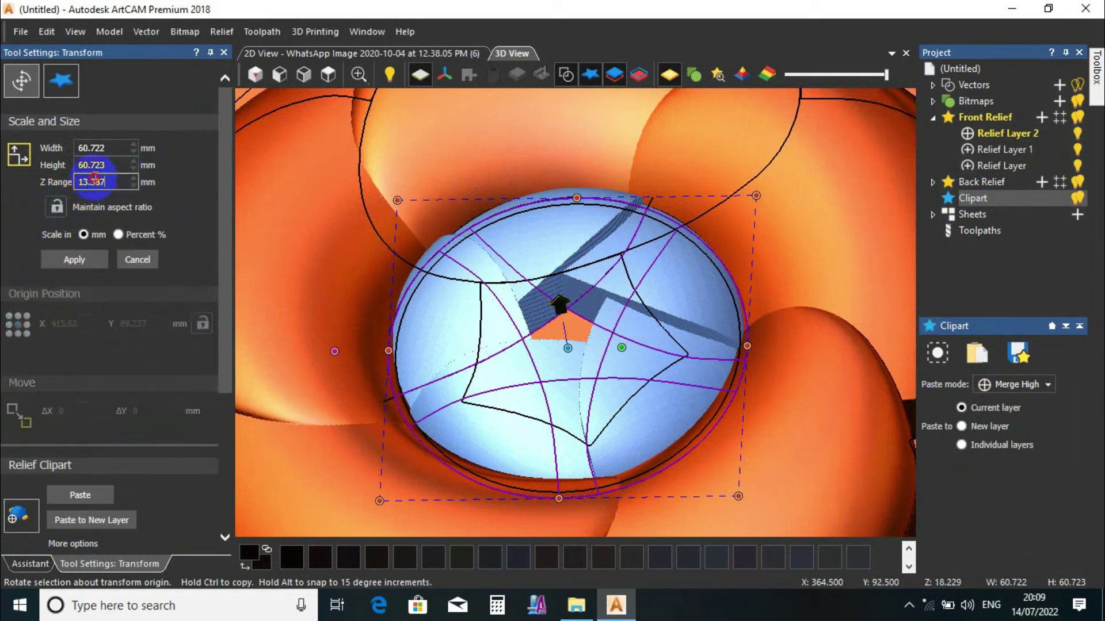
{"action": "type", "text": "15"}
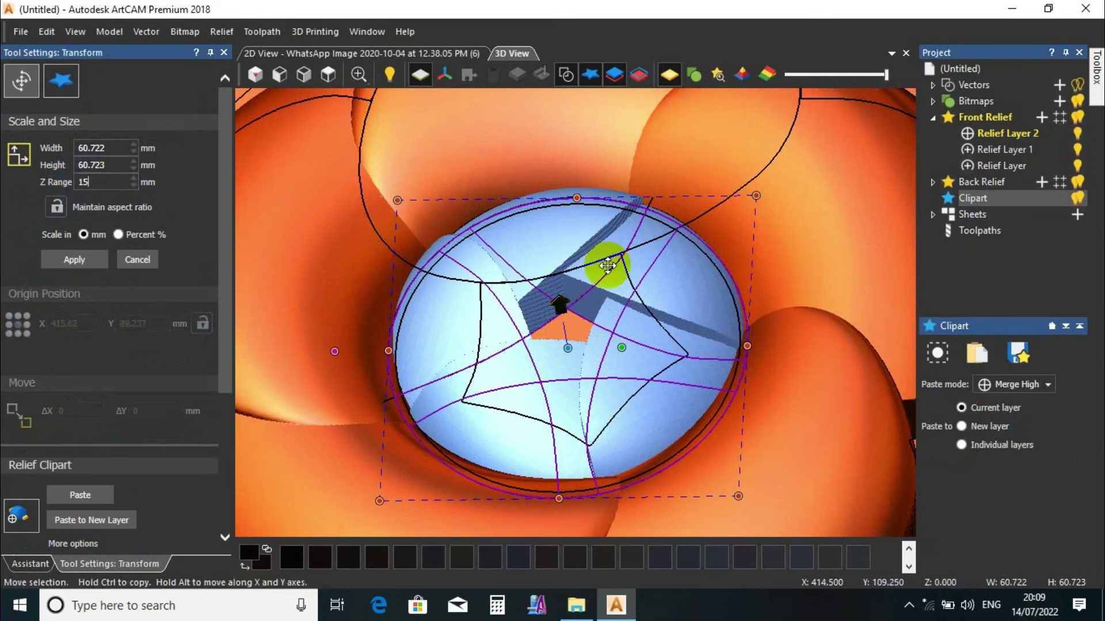
{"action": "key", "text": "Return"}
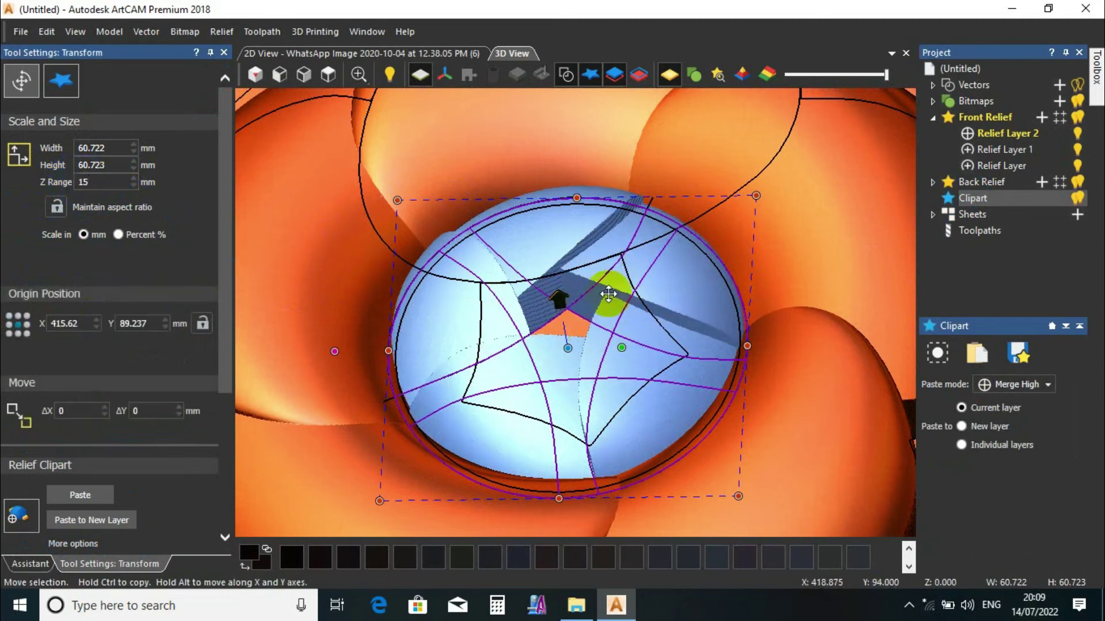
{"action": "middle_click_drag", "start_coordinate": [588, 283], "coordinate": [570, 345]}
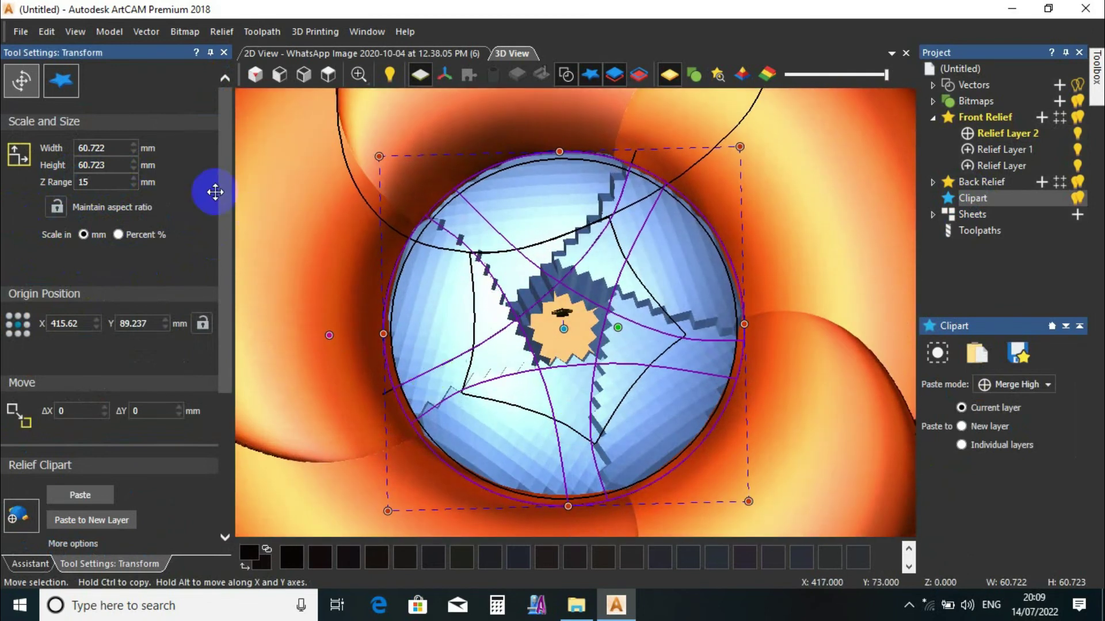
{"action": "left_click", "coordinate": [224, 52]}
- Group the five bud petal clipart copies in the 2D view
{"action": "left_click", "coordinate": [348, 54]}
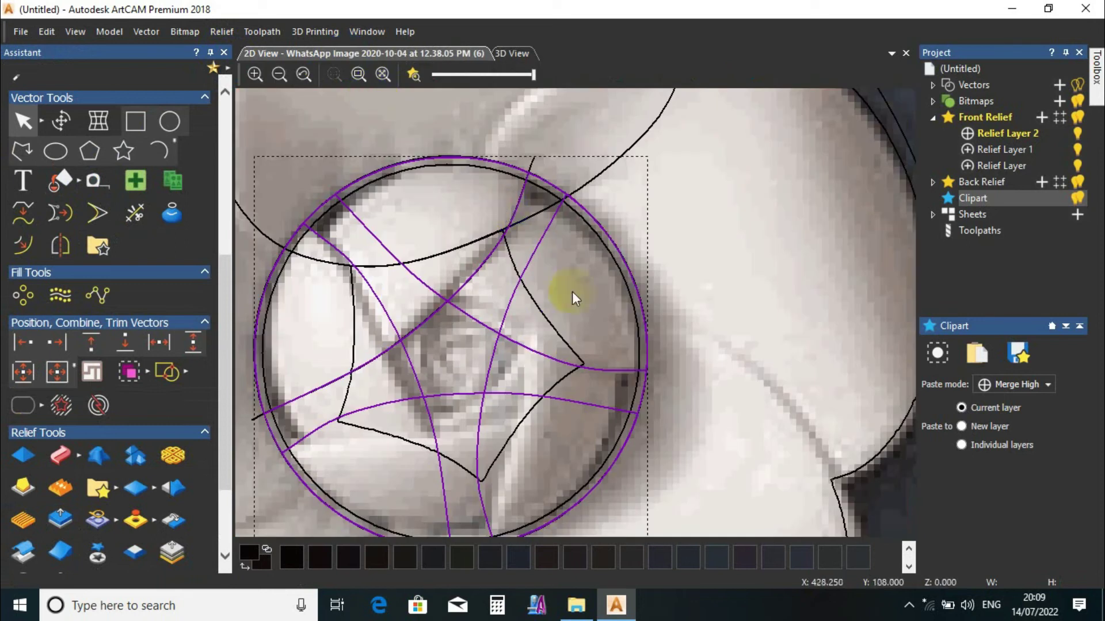
{"action": "scroll", "coordinate": [552, 340], "scroll_direction": "down", "scroll_amount": 2}
{"action": "left_click", "coordinate": [127, 372]}
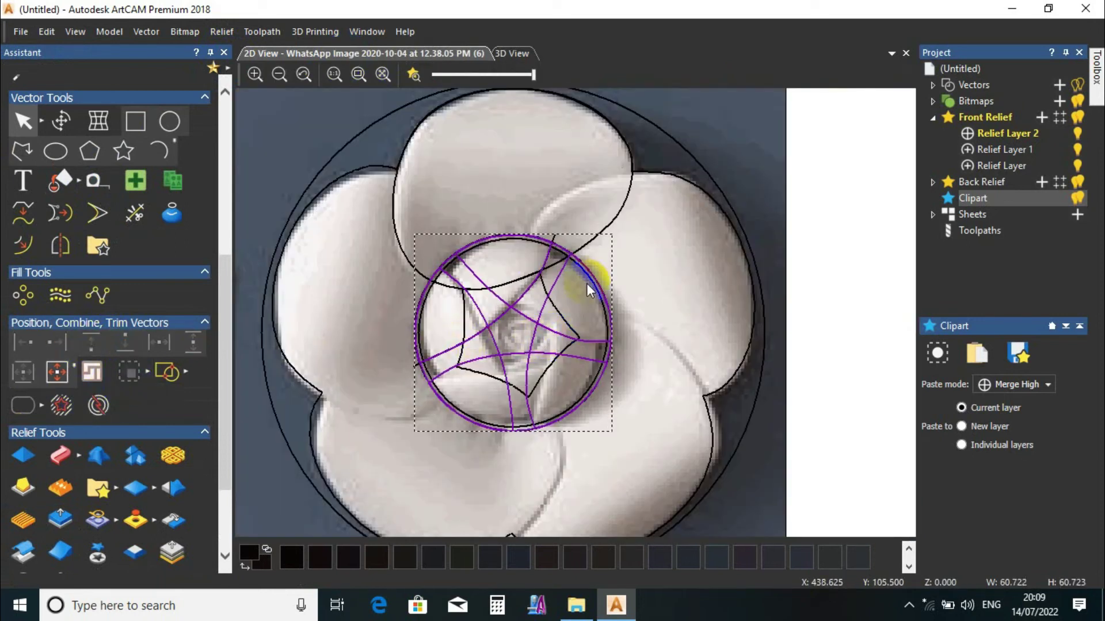
{"action": "scroll", "coordinate": [516, 354], "scroll_direction": "up", "scroll_amount": 2}
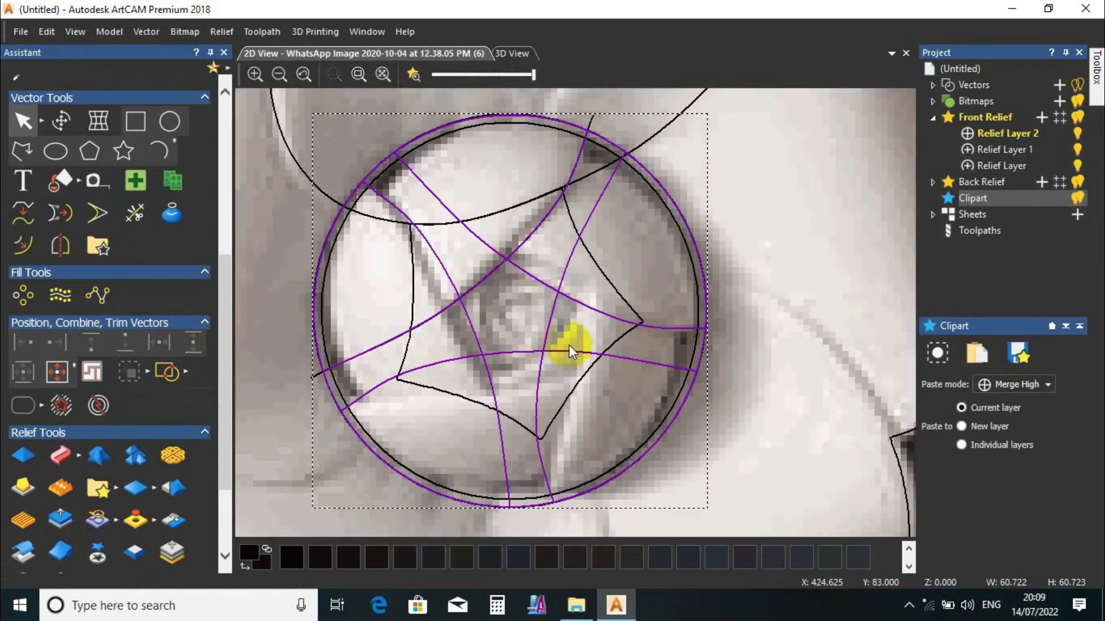
{"action": "scroll", "coordinate": [568, 334], "scroll_direction": "down", "scroll_amount": 2}
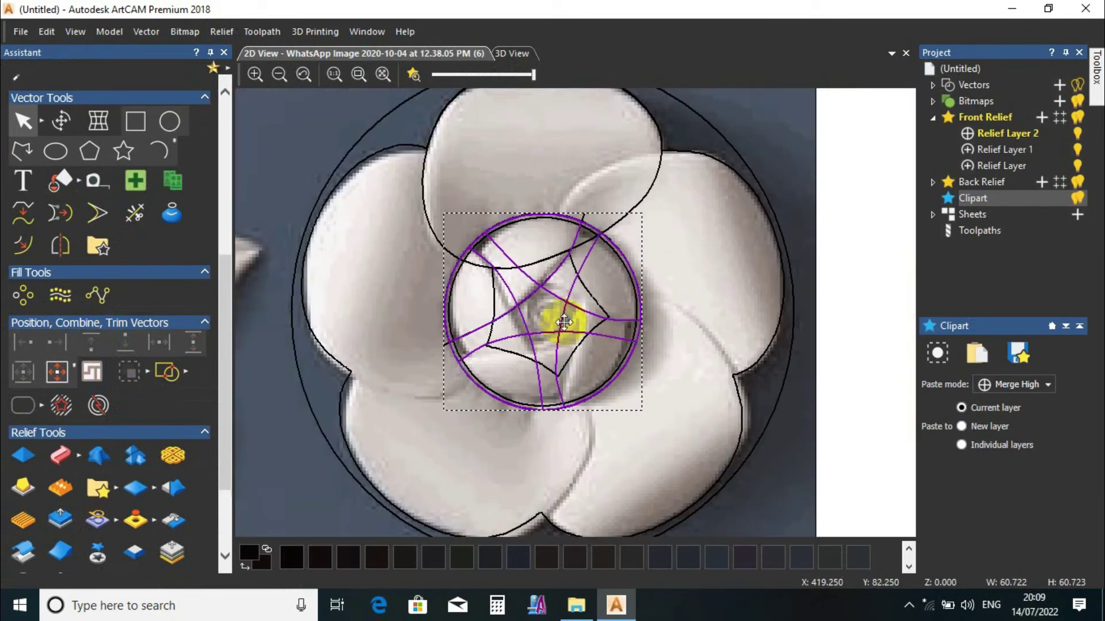
- Duplicate the grouped petal ring, placing the copy about 2 mm left of and below the original
{"action": "left_click", "coordinate": [606, 271]}
{"action": "left_click", "coordinate": [603, 277]}
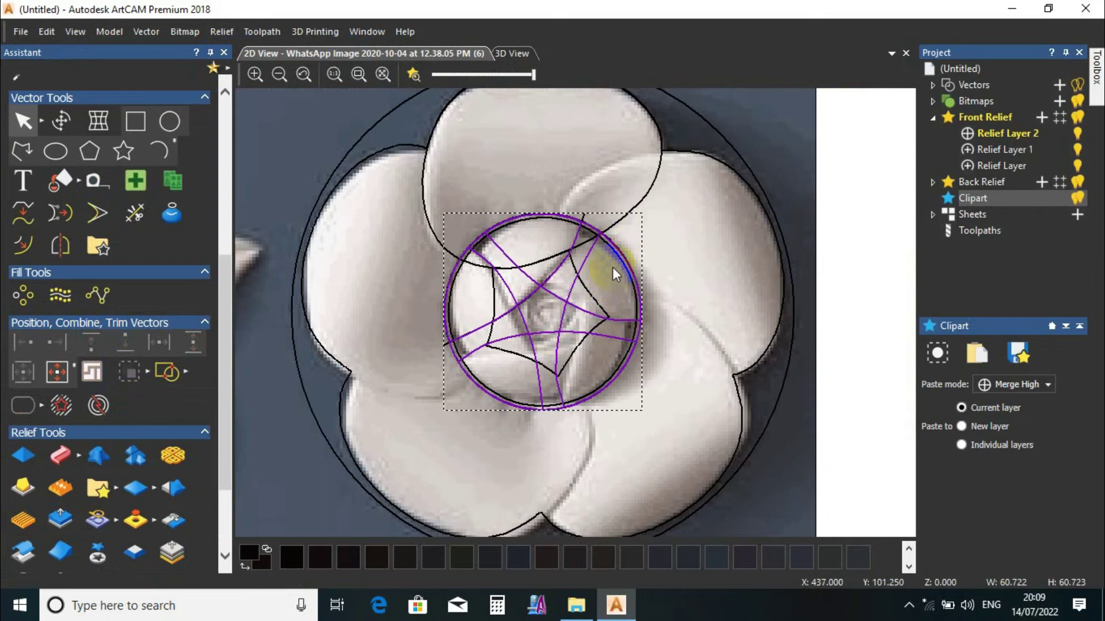
{"action": "left_click_drag", "start_coordinate": [617, 258], "coordinate": [607, 267], "text": "ctrl"}
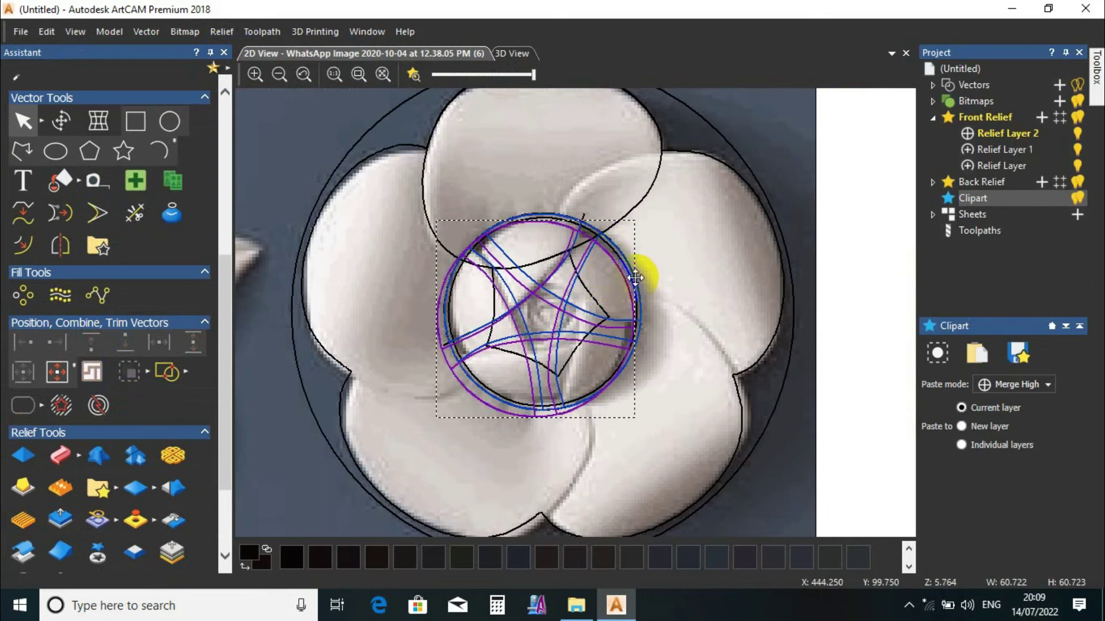
- Scale the duplicated petal ring to 30 mm width, 30 mm height and a 10 mm Z range
{"action": "left_click", "coordinate": [61, 121]}
{"action": "double_click", "coordinate": [87, 149]}
{"action": "type", "text": "3"}
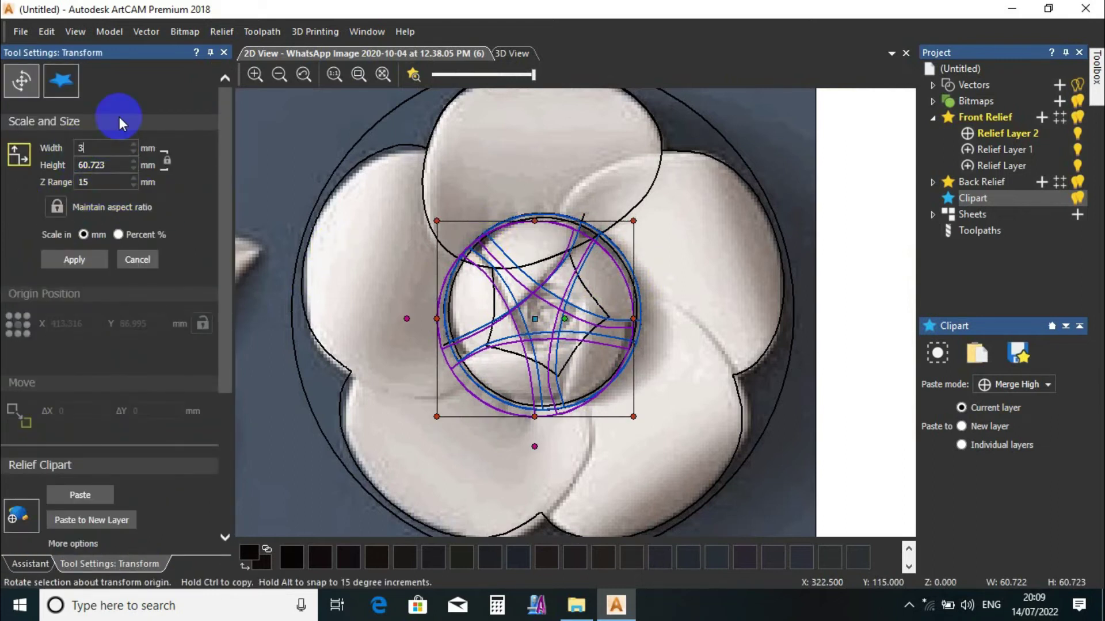
{"action": "type", "text": "0"}
{"action": "key", "text": "Tab"}
{"action": "key", "text": "Tab"}
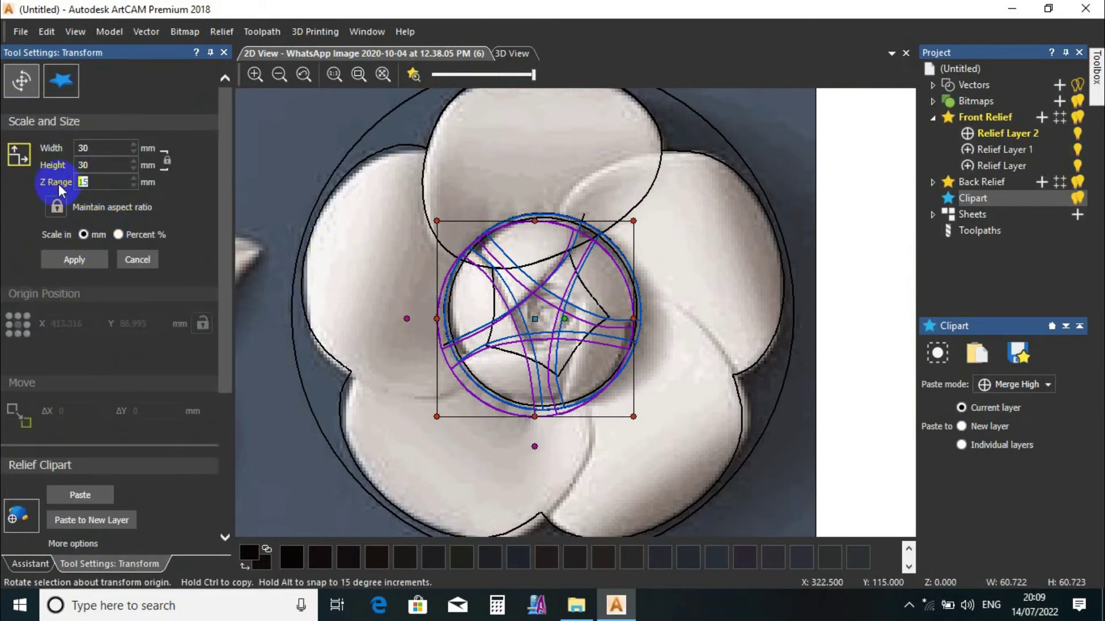
{"action": "type", "text": "10"}
{"action": "left_click", "coordinate": [74, 259]}
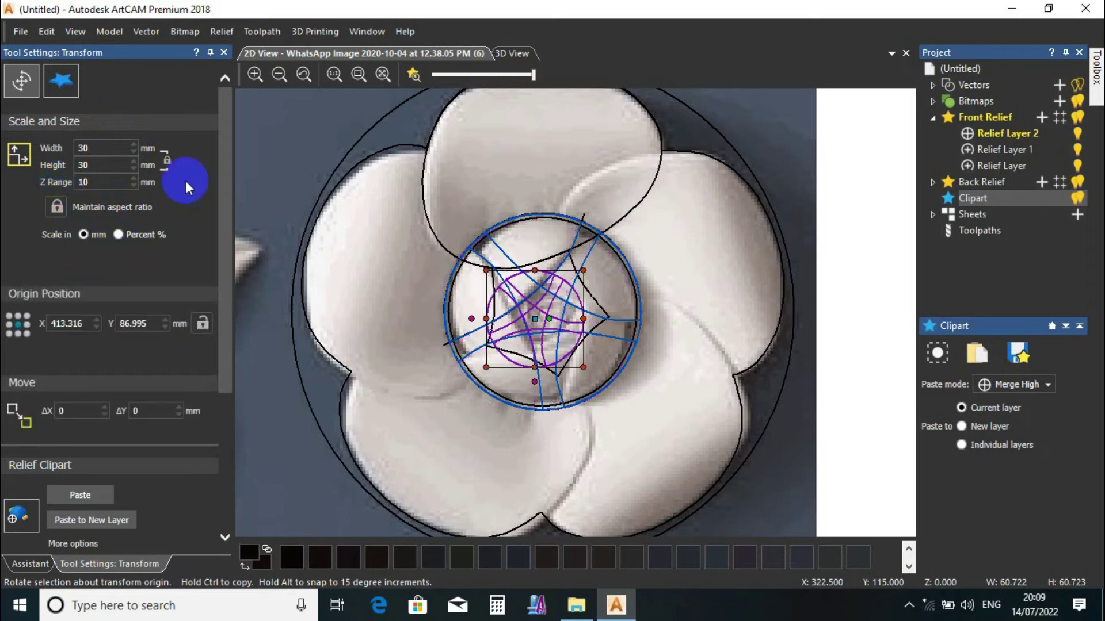
- Centre the scaled petal ring inside the flower's large outer circle
{"action": "left_click", "coordinate": [223, 55]}
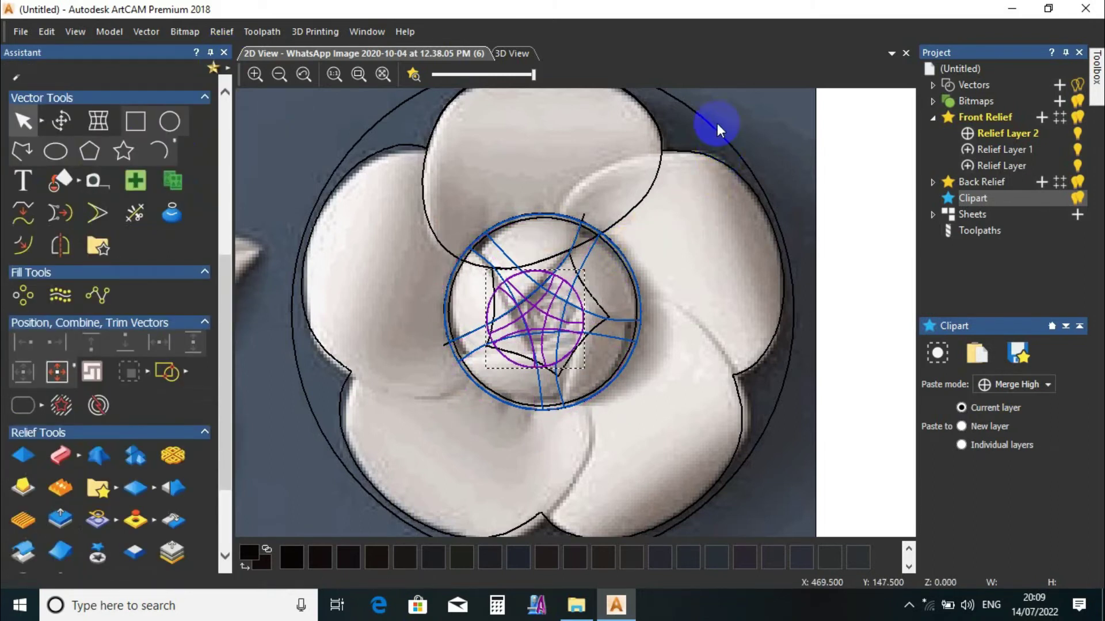
{"action": "left_click", "coordinate": [708, 123]}
{"action": "left_click", "coordinate": [67, 380]}
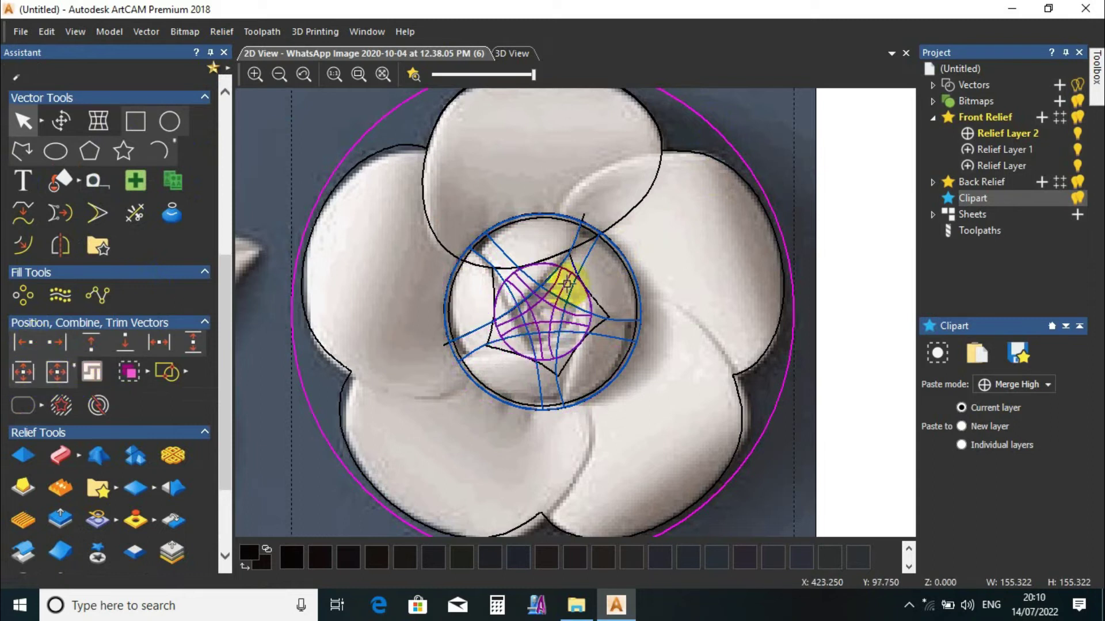
- Hide the vectors in the 3D view and paste all the petal ring clipart into the current layer with Merge High
{"action": "scroll", "coordinate": [568, 305], "scroll_direction": "up", "scroll_amount": 2}
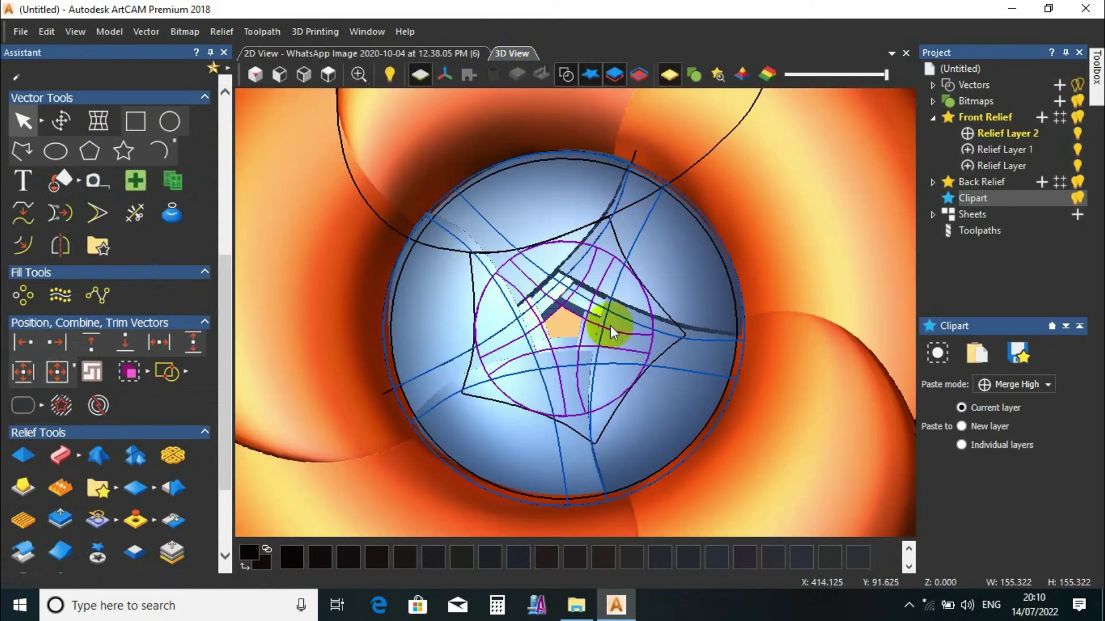
{"action": "scroll", "coordinate": [629, 345], "scroll_direction": "up", "scroll_amount": 2}
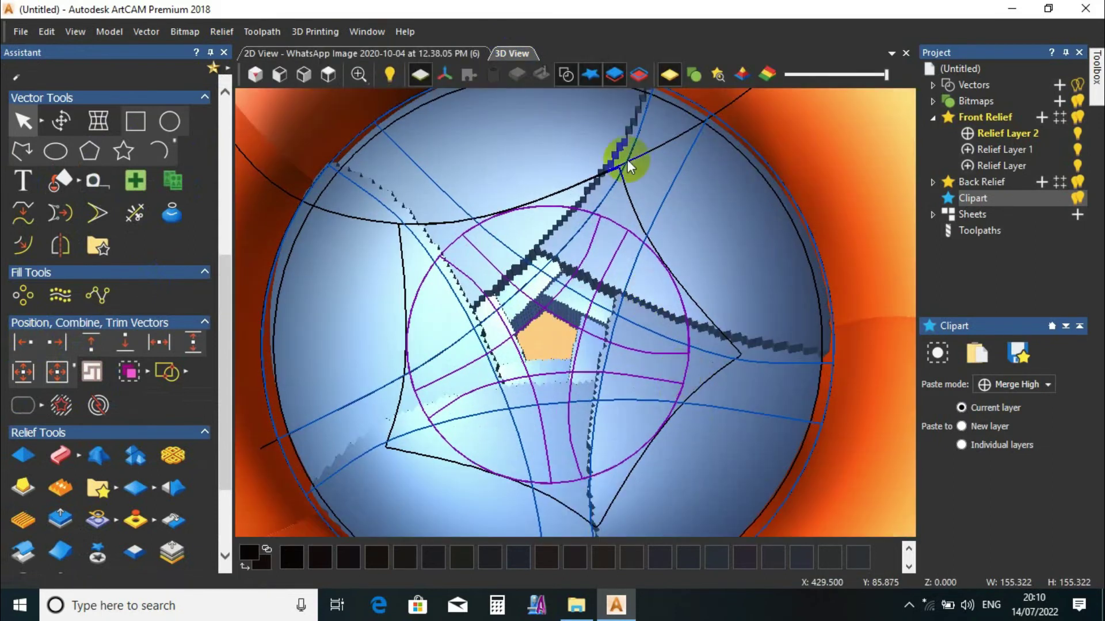
{"action": "left_click", "coordinate": [567, 74]}
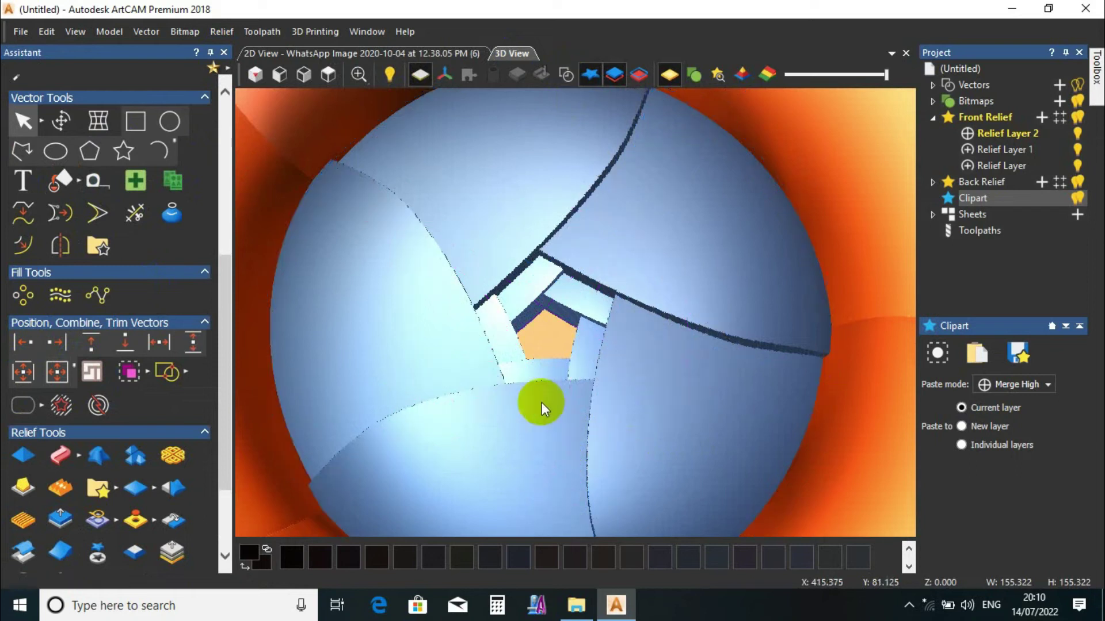
{"action": "left_click_drag", "start_coordinate": [557, 331], "coordinate": [624, 284]}
{"action": "left_click_drag", "start_coordinate": [684, 260], "coordinate": [679, 270]}
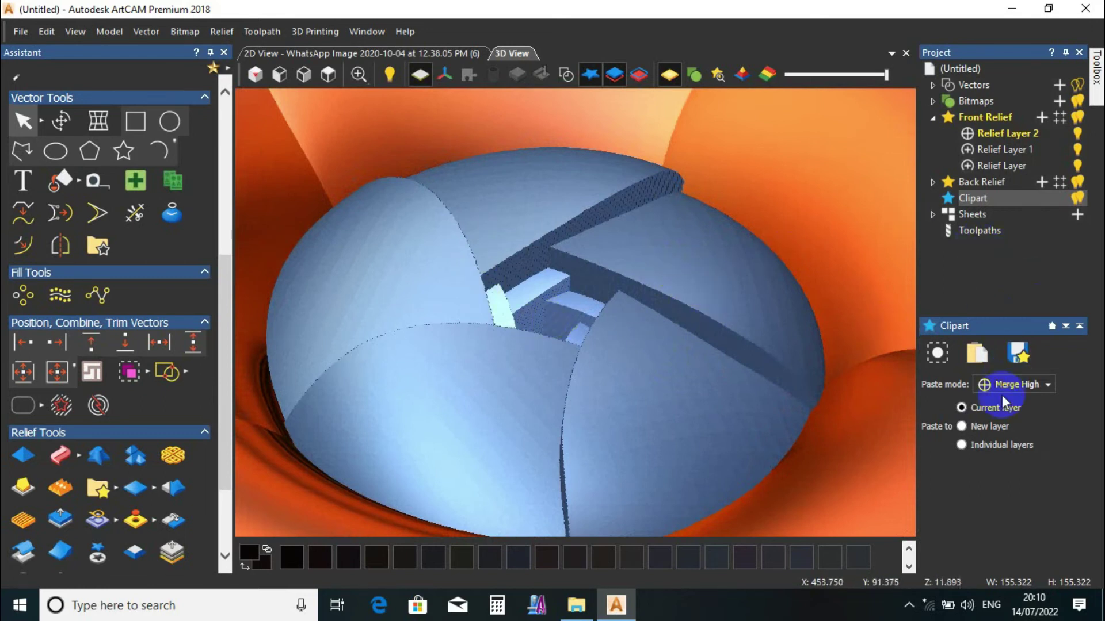
{"action": "left_click", "coordinate": [936, 353]}
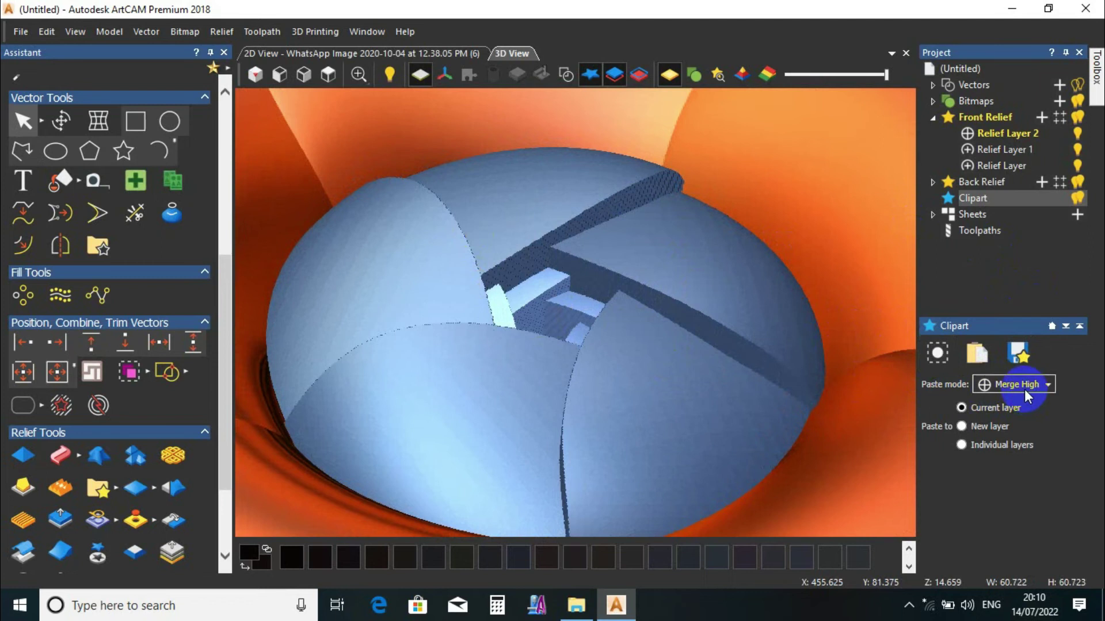
{"action": "left_click", "coordinate": [976, 353]}
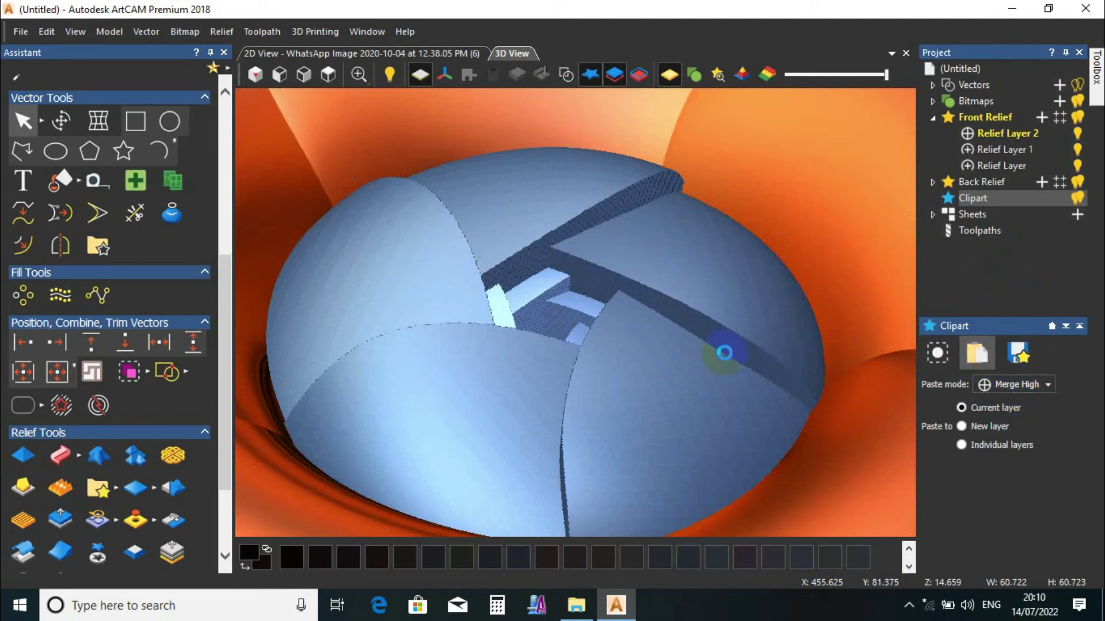
{"action": "left_click", "coordinate": [812, 227]}
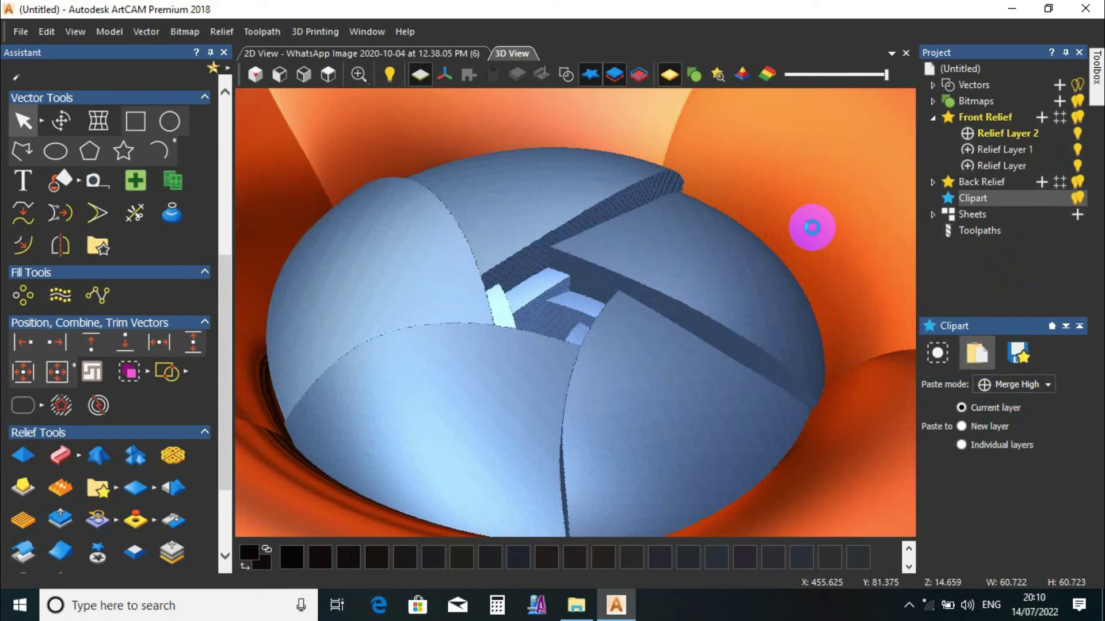
{"action": "left_click", "coordinate": [812, 227]}
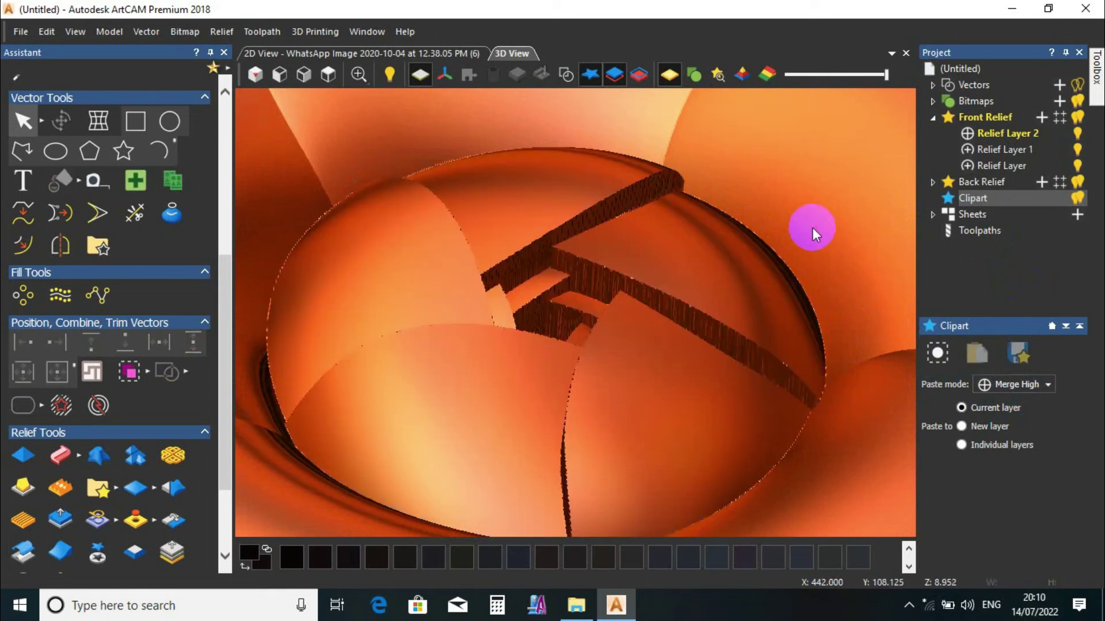
- Examine the pasted bud petals in 3D from above and at an angle, comparing them with the 2D reference image
{"action": "left_click", "coordinate": [326, 75]}
{"action": "scroll", "coordinate": [736, 452], "scroll_direction": "up", "scroll_amount": 5}
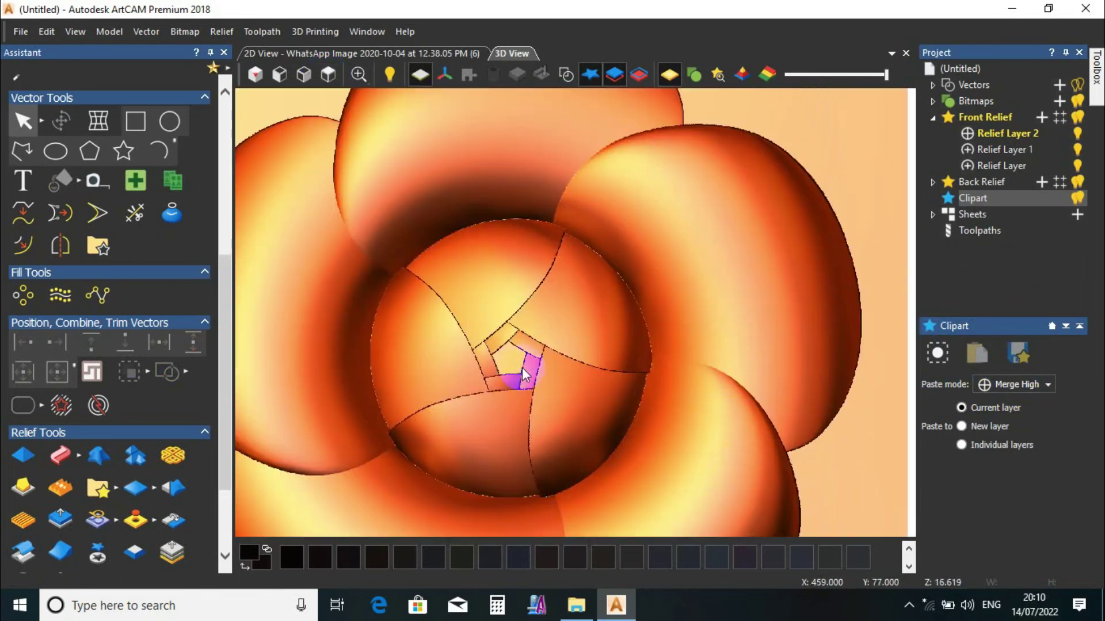
{"action": "scroll", "coordinate": [575, 347], "scroll_direction": "up", "scroll_amount": 2}
{"action": "left_click_drag", "start_coordinate": [596, 368], "coordinate": [613, 226]}
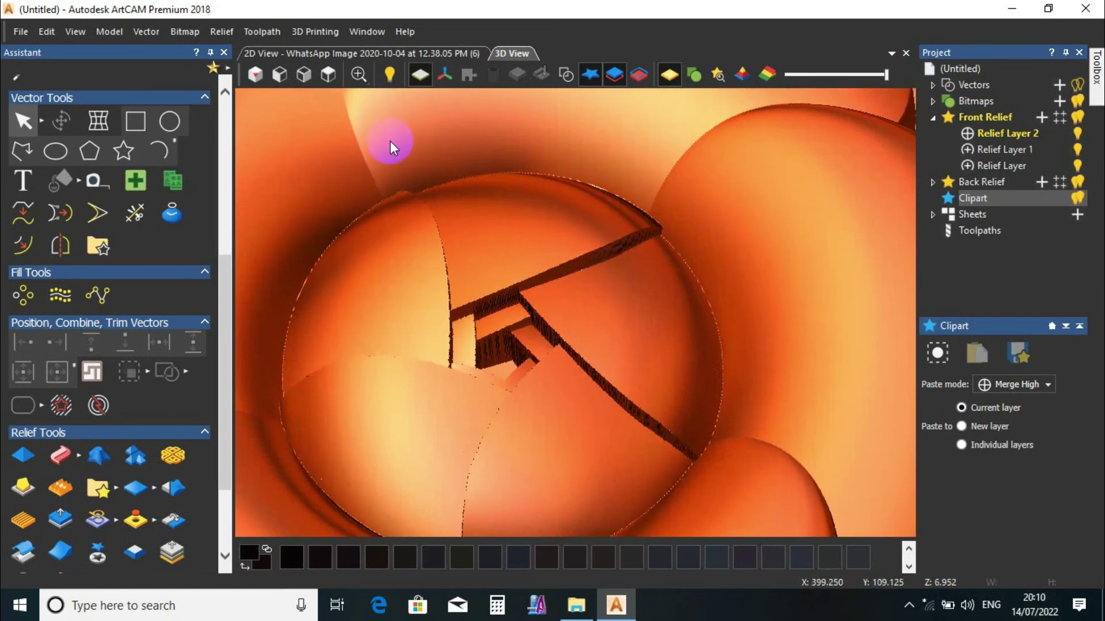
{"action": "left_click", "coordinate": [335, 52]}
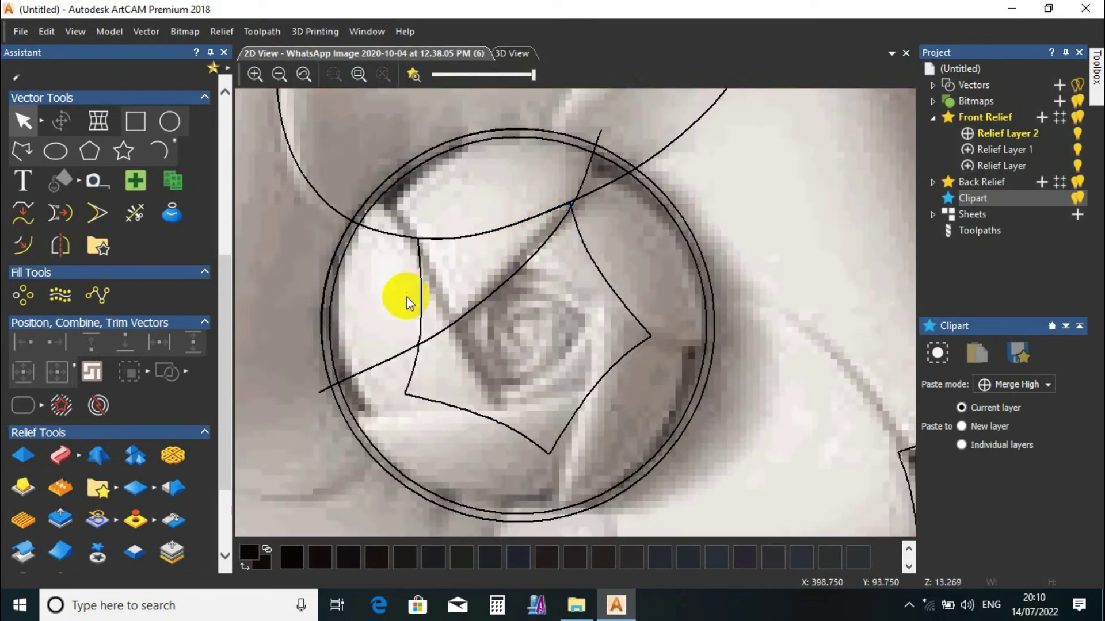
{"action": "left_click", "coordinate": [510, 53]}
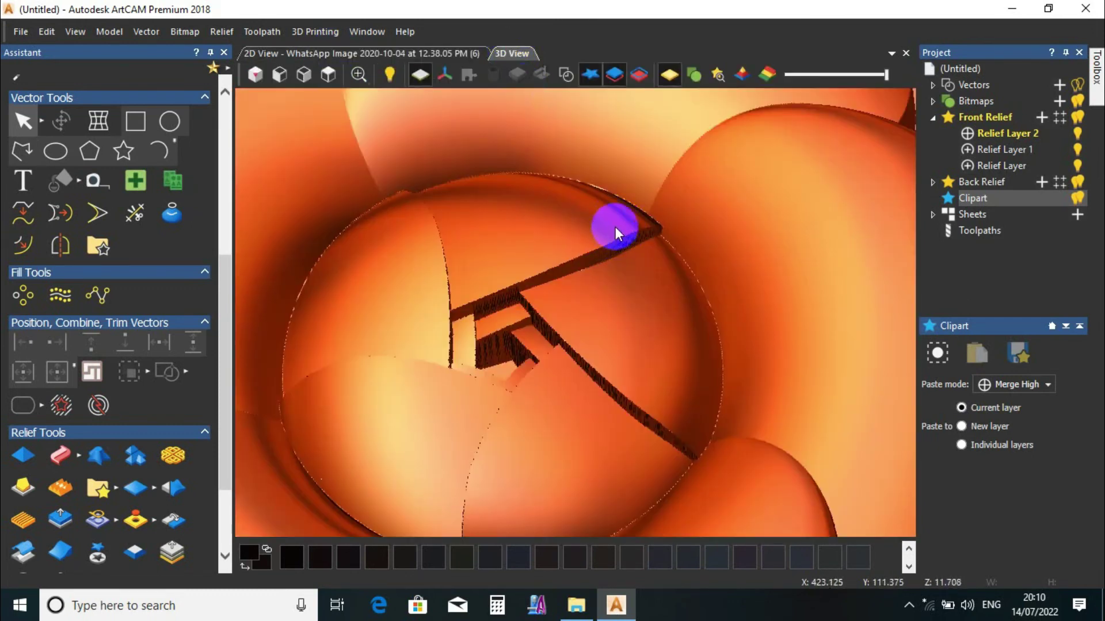
{"action": "left_click_drag", "start_coordinate": [616, 222], "coordinate": [512, 408]}
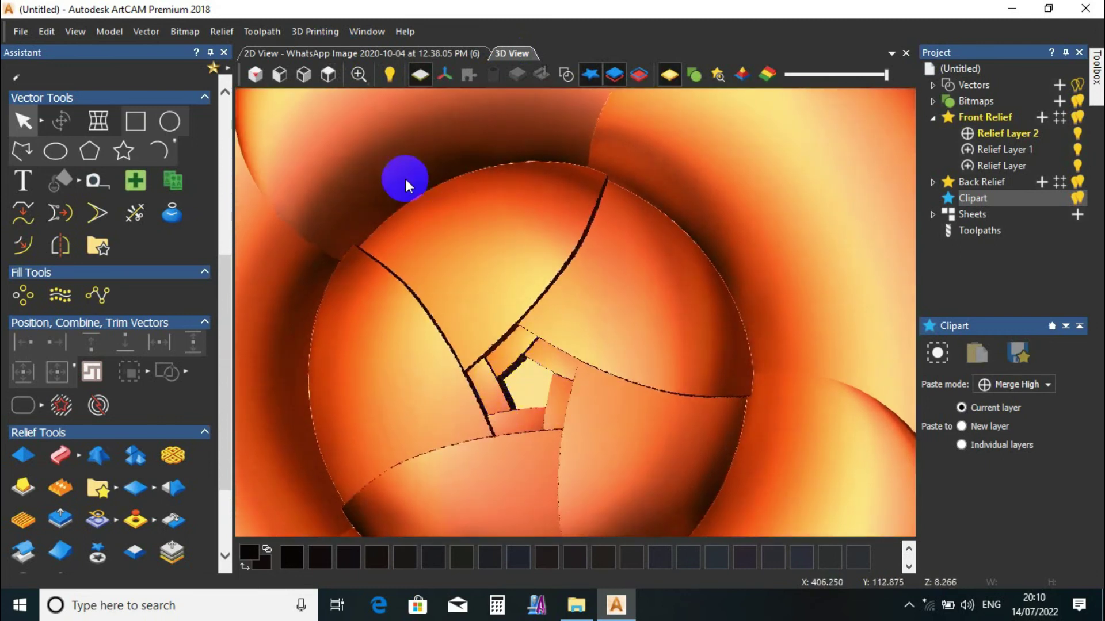
{"action": "left_click", "coordinate": [329, 74]}
- Add a new front relief layer and show the vectors over the flower in the 3D view
{"action": "left_click", "coordinate": [1028, 138]}
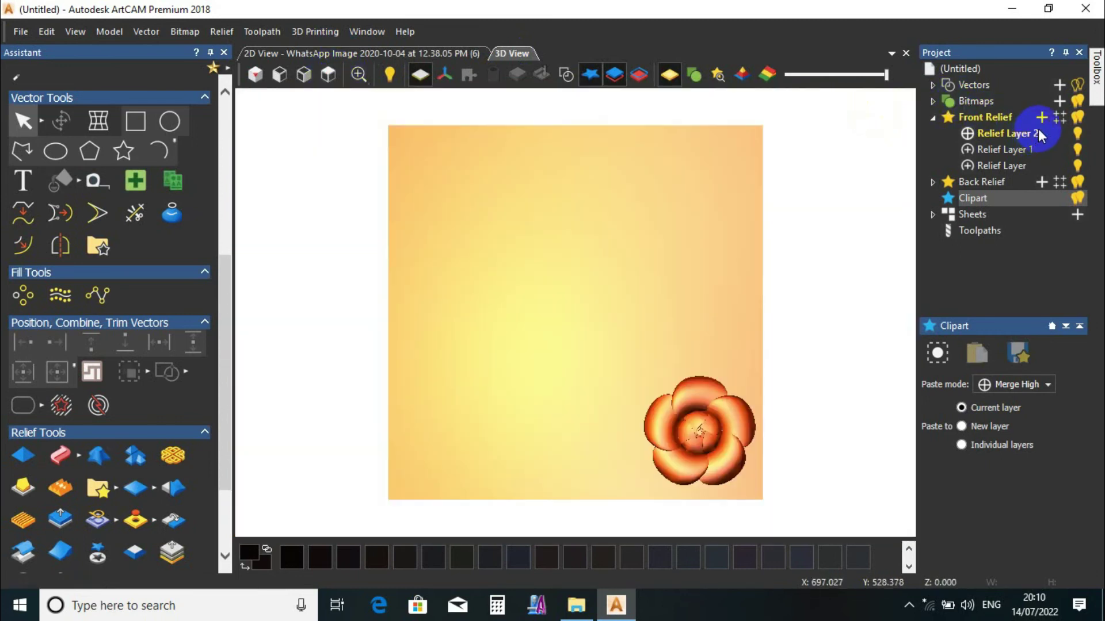
{"action": "left_click", "coordinate": [1041, 117]}
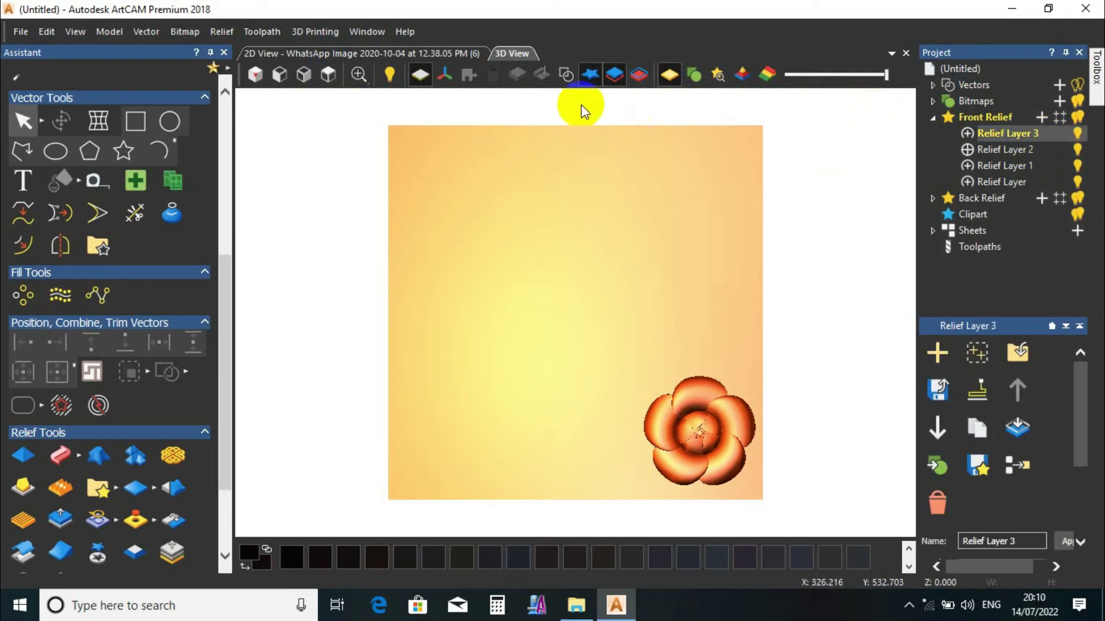
{"action": "left_click", "coordinate": [566, 75]}
{"action": "scroll", "coordinate": [741, 472], "scroll_direction": "up", "scroll_amount": 5}
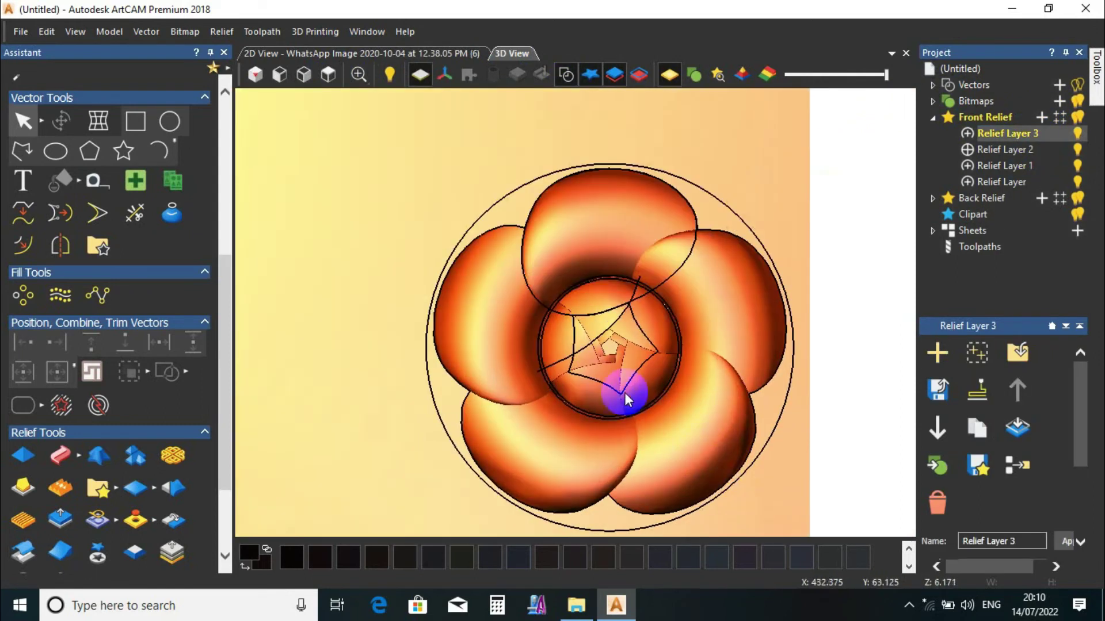
{"action": "left_click", "coordinate": [396, 53]}
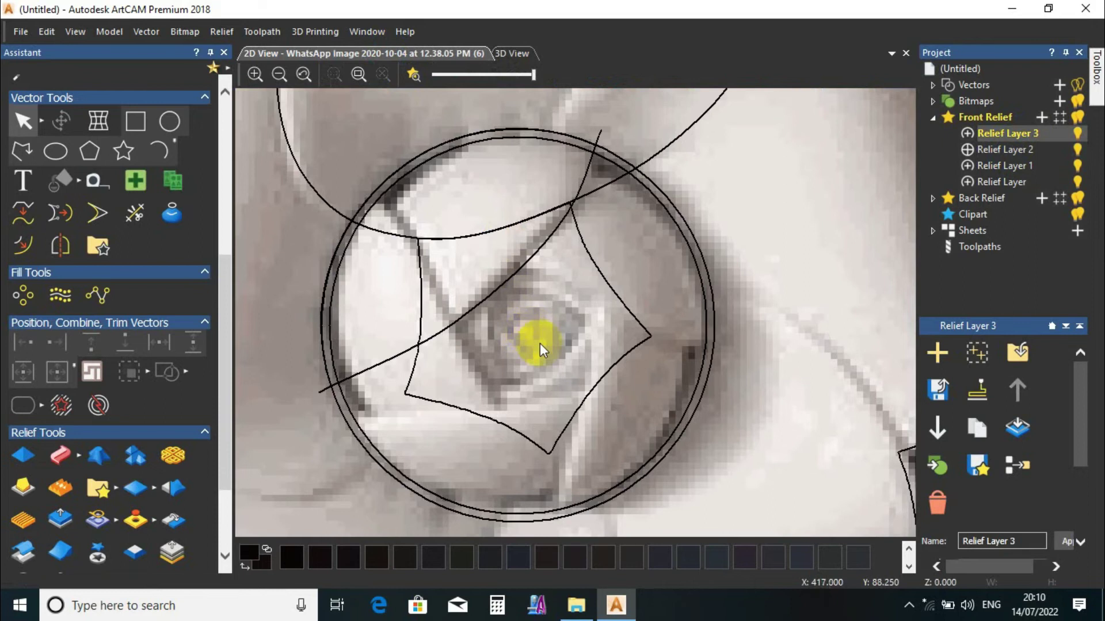
{"action": "scroll", "coordinate": [540, 342], "scroll_direction": "down", "scroll_amount": 3}
{"action": "left_click", "coordinate": [511, 53]}
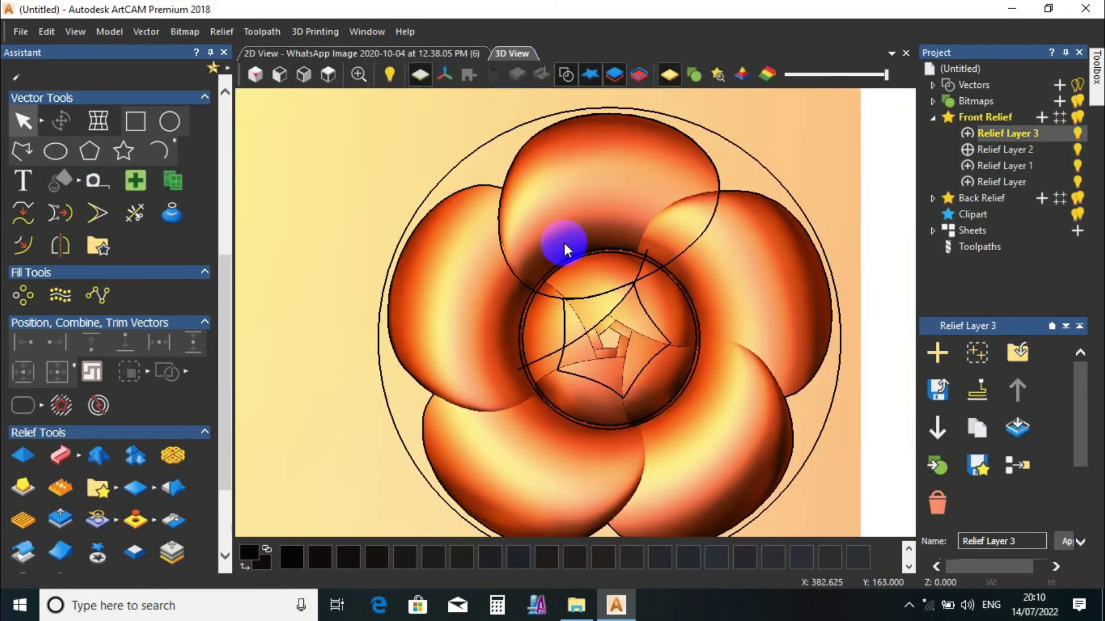
- Draw a circle about 9.7 mm in diameter around the pentagonal opening at the bud's centre
{"action": "left_click", "coordinate": [171, 122]}
{"action": "scroll", "coordinate": [608, 342], "scroll_direction": "up", "scroll_amount": 2}
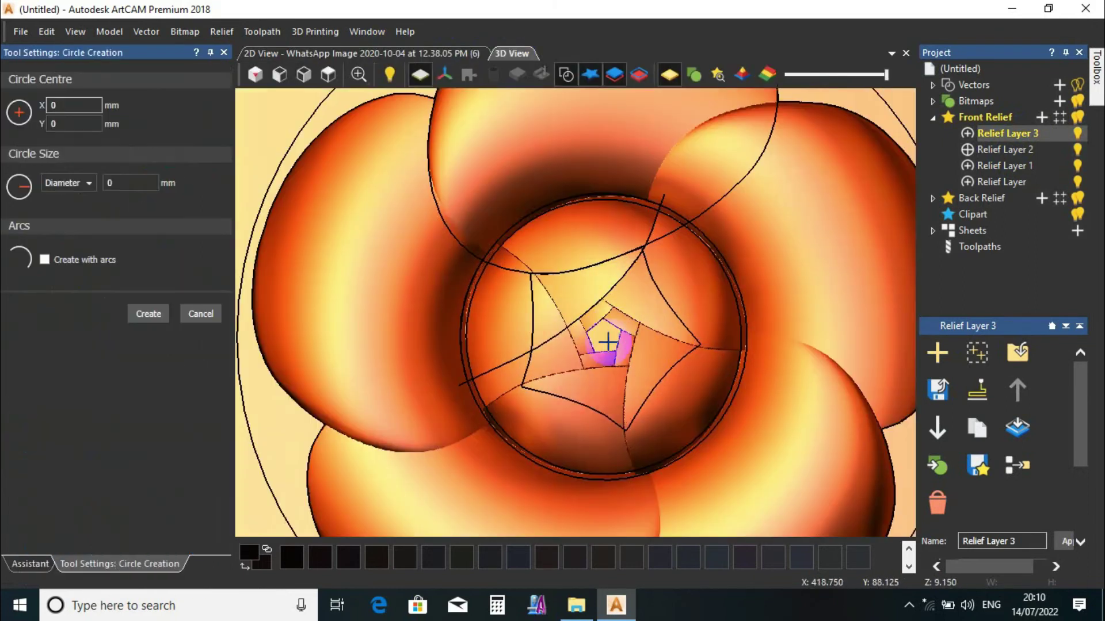
{"action": "scroll", "coordinate": [609, 335], "scroll_direction": "up", "scroll_amount": 1}
{"action": "left_click_drag", "start_coordinate": [600, 338], "coordinate": [632, 356]}
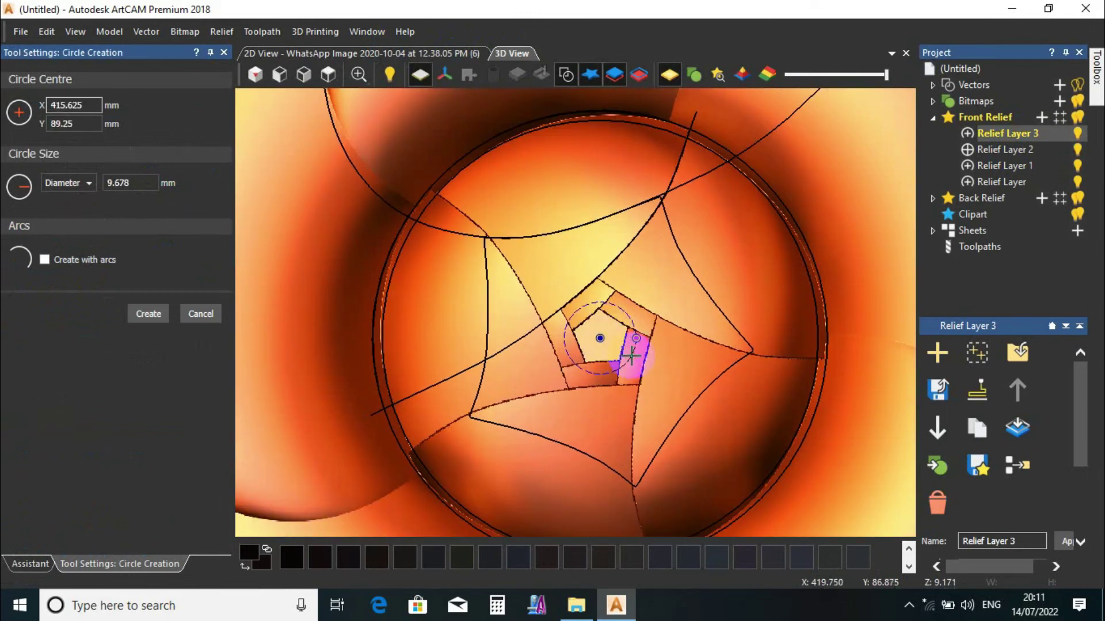
{"action": "left_click", "coordinate": [201, 314]}
- Give the small centre circle a round shape profile scaled to 4 mm height with a 4 mm start height
{"action": "scroll", "coordinate": [636, 345], "scroll_direction": "down", "scroll_amount": 1}
{"action": "scroll", "coordinate": [719, 413], "scroll_direction": "up", "scroll_amount": 1}
{"action": "left_click_drag", "start_coordinate": [714, 420], "coordinate": [644, 457]}
{"action": "left_click", "coordinate": [22, 455]}
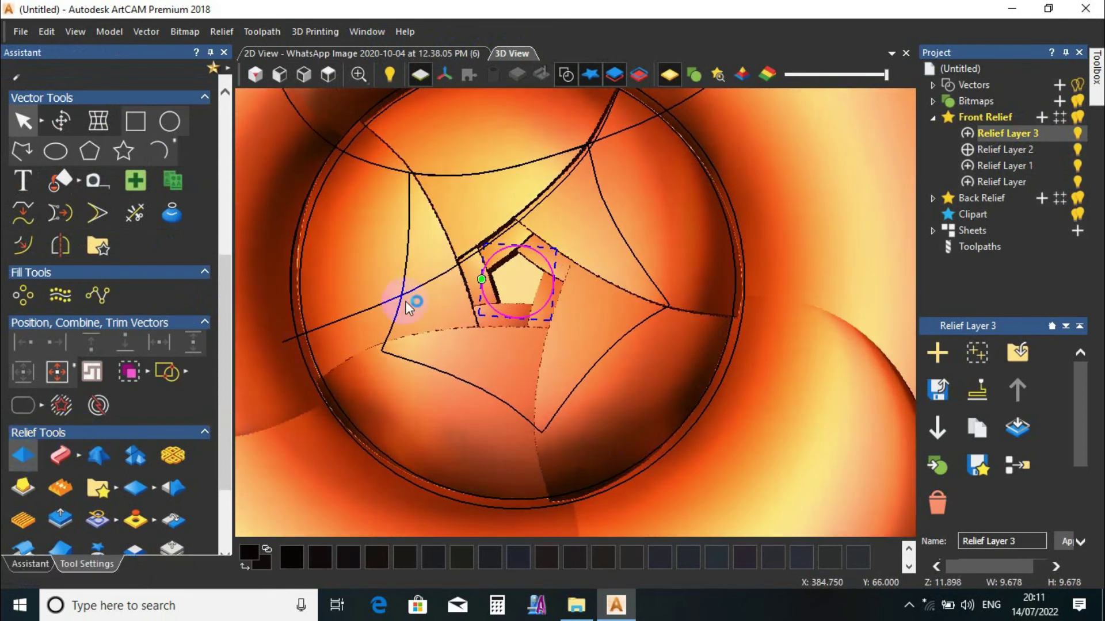
{"action": "left_click", "coordinate": [45, 112]}
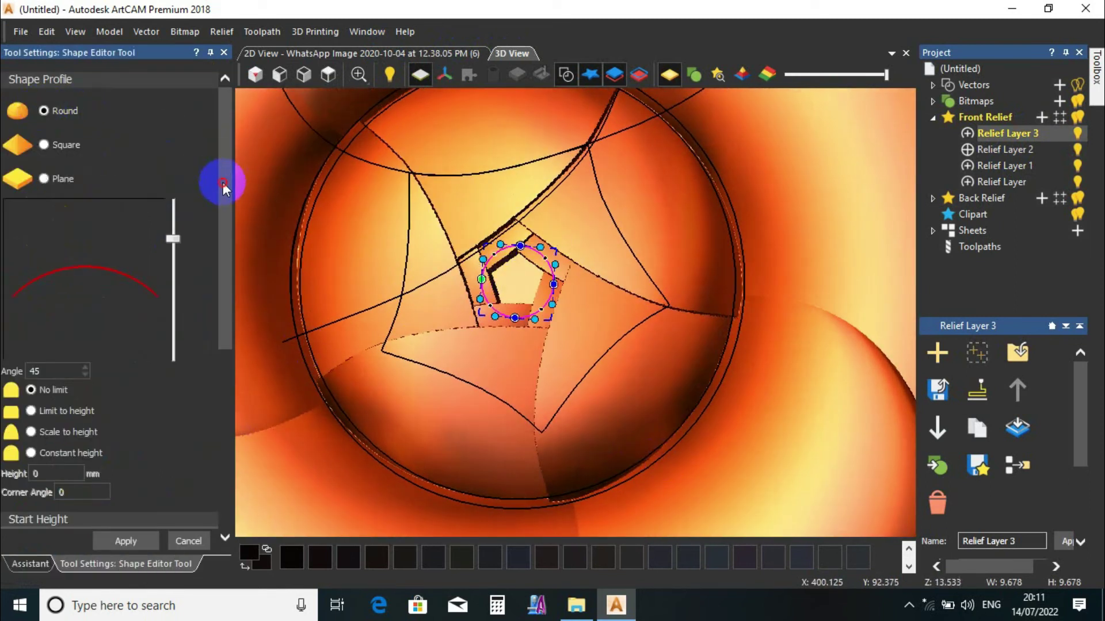
{"action": "left_click_drag", "start_coordinate": [224, 186], "coordinate": [225, 316]}
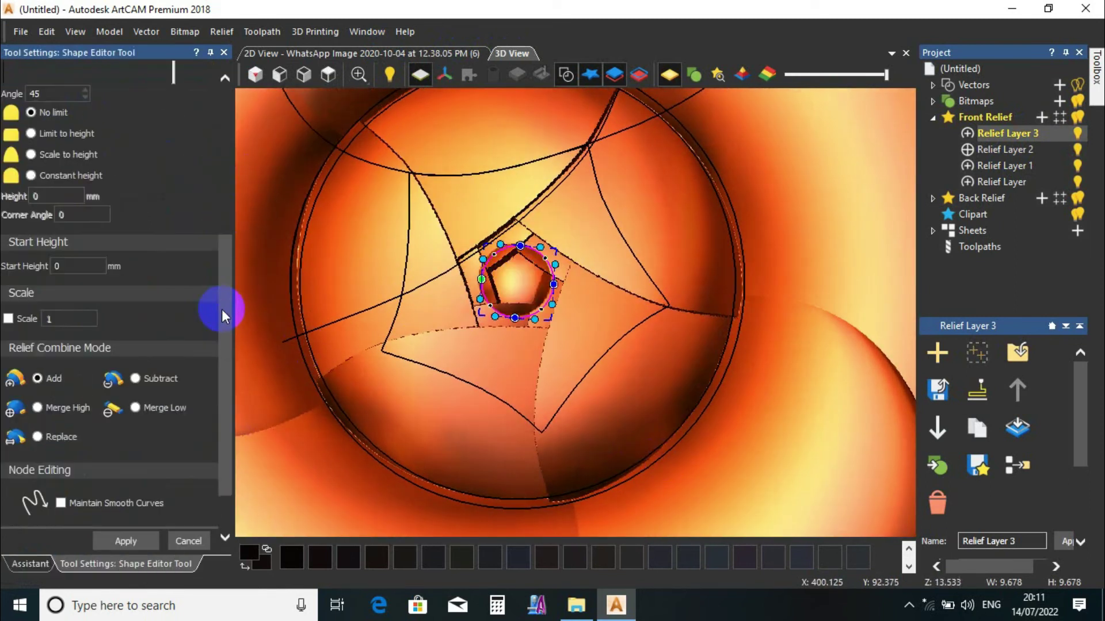
{"action": "left_click", "coordinate": [31, 154]}
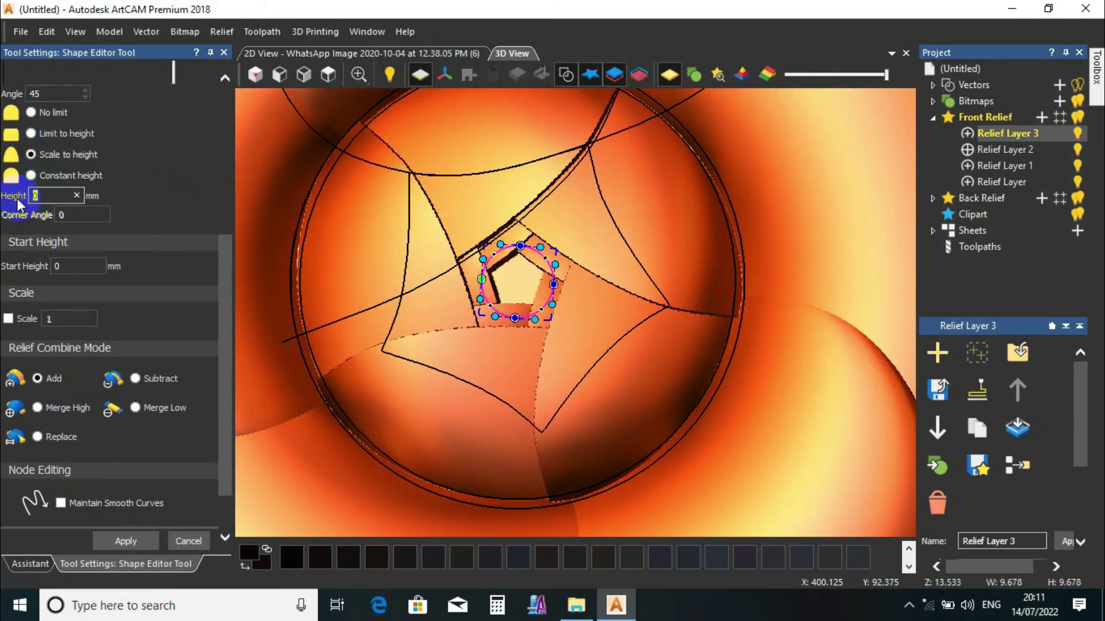
{"action": "type", "text": "4"}
{"action": "left_click", "coordinate": [55, 266]}
{"action": "type", "text": "4"}
- Change the combine mode of Relief Layer 3 to Merge High
{"action": "right_click", "coordinate": [1007, 141]}
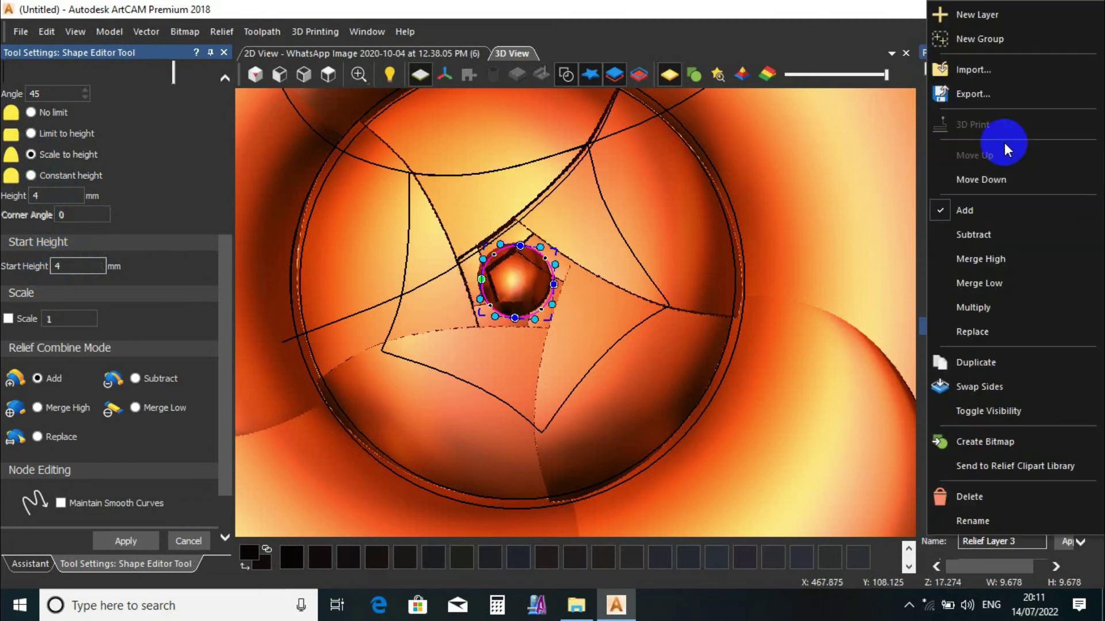
{"action": "left_click", "coordinate": [973, 234]}
{"action": "scroll", "coordinate": [554, 360], "scroll_direction": "up", "scroll_amount": 3}
{"action": "left_click_drag", "start_coordinate": [553, 360], "coordinate": [637, 240]}
- Set the centre dome's start height to 6 mm and apply the shape
{"action": "double_click", "coordinate": [57, 266]}
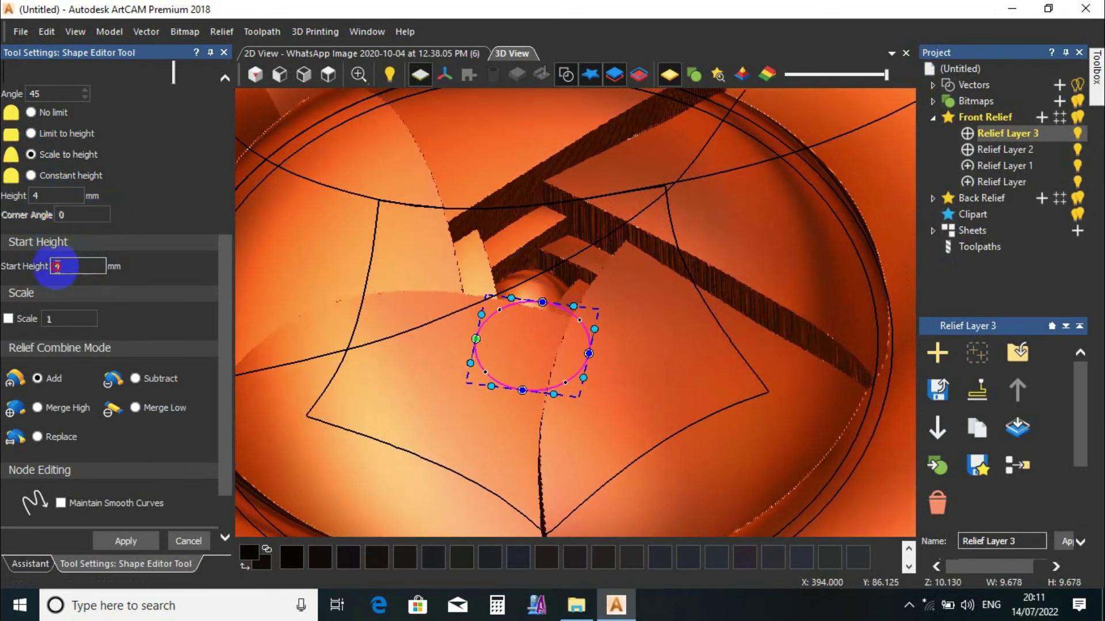
{"action": "type", "text": "6"}
{"action": "left_click_drag", "start_coordinate": [545, 272], "coordinate": [538, 240]}
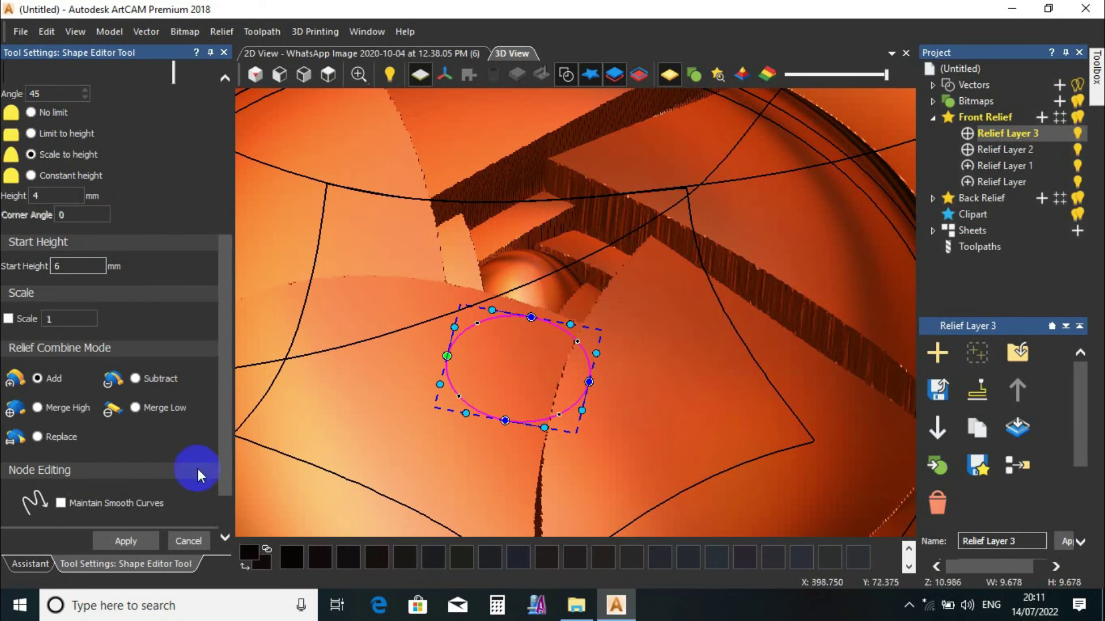
{"action": "left_click", "coordinate": [125, 541]}
{"action": "left_click", "coordinate": [469, 259]}
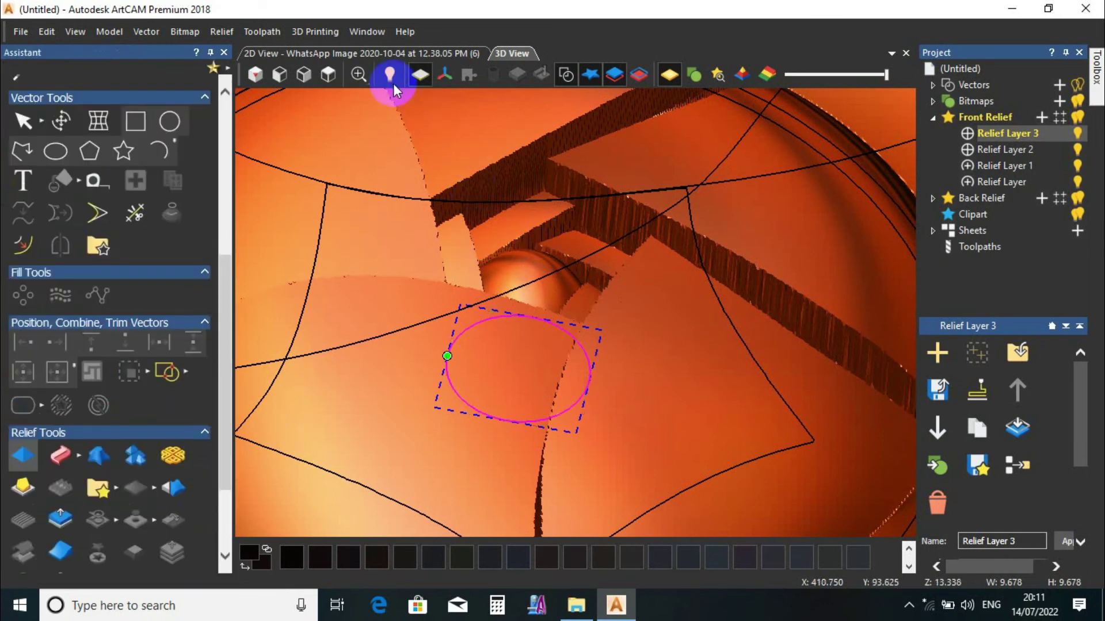
- Hide the vectors and examine the flower with its centre dome in 3D from above and at a low angle
{"action": "left_click", "coordinate": [328, 74]}
{"action": "scroll", "coordinate": [780, 459], "scroll_direction": "up", "scroll_amount": 3}
{"action": "scroll", "coordinate": [737, 439], "scroll_direction": "up", "scroll_amount": 3}
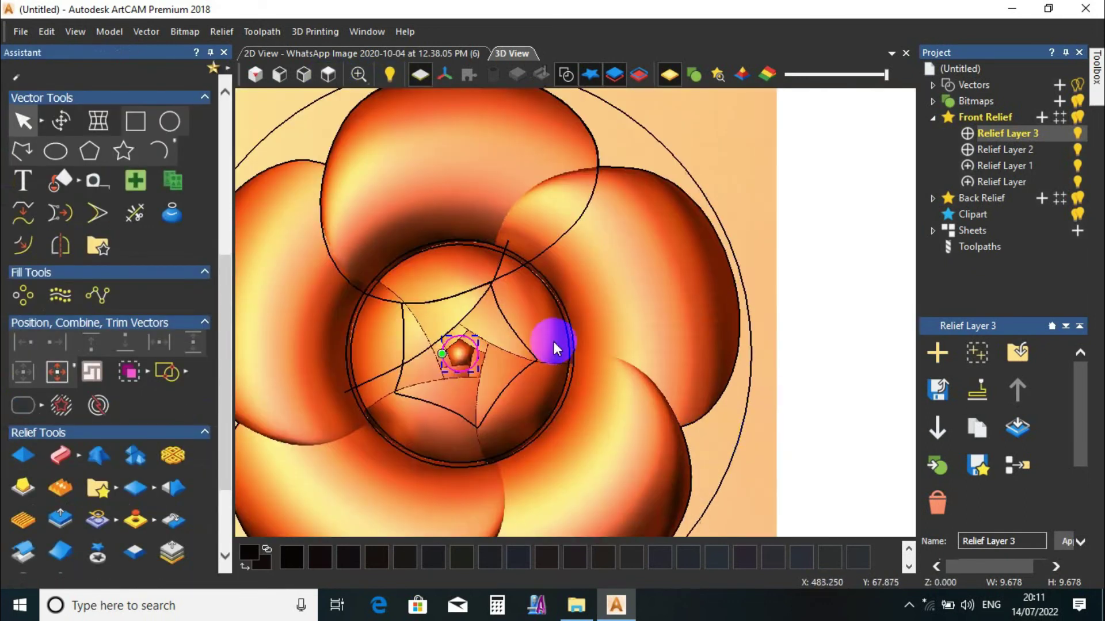
{"action": "scroll", "coordinate": [576, 320], "scroll_direction": "down", "scroll_amount": 1}
{"action": "left_click", "coordinate": [564, 74]}
{"action": "scroll", "coordinate": [564, 373], "scroll_direction": "down", "scroll_amount": 2}
{"action": "left_click_drag", "start_coordinate": [564, 373], "coordinate": [506, 345]}
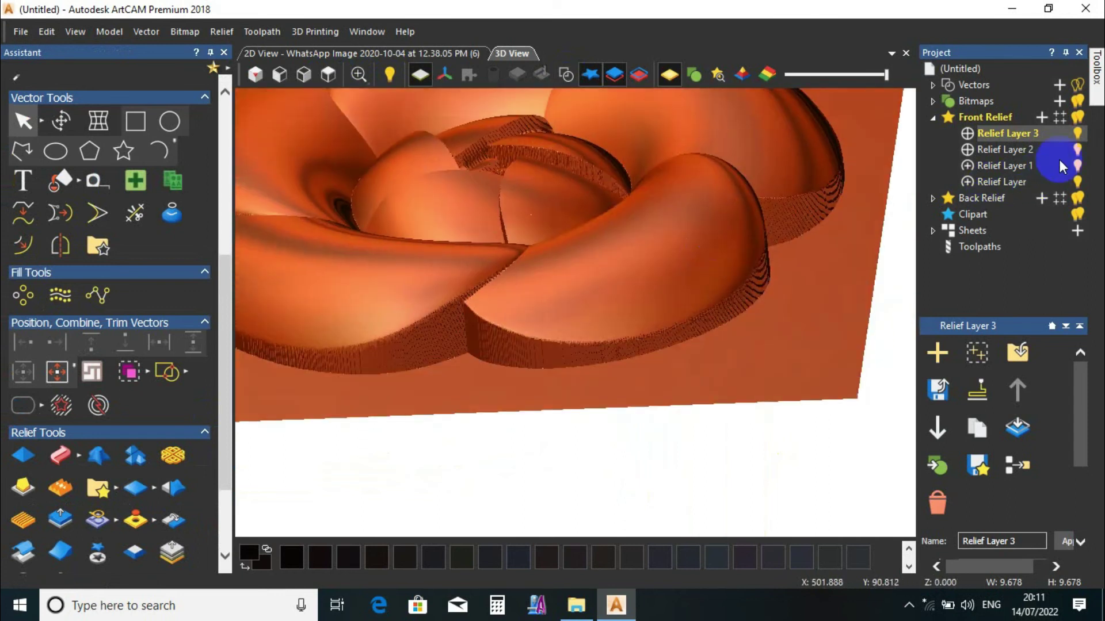
- Toggle the visibility of the relief layers and check their properties to identify which flower parts each one holds
{"action": "left_click", "coordinate": [1079, 152]}
{"action": "left_click", "coordinate": [1079, 152]}
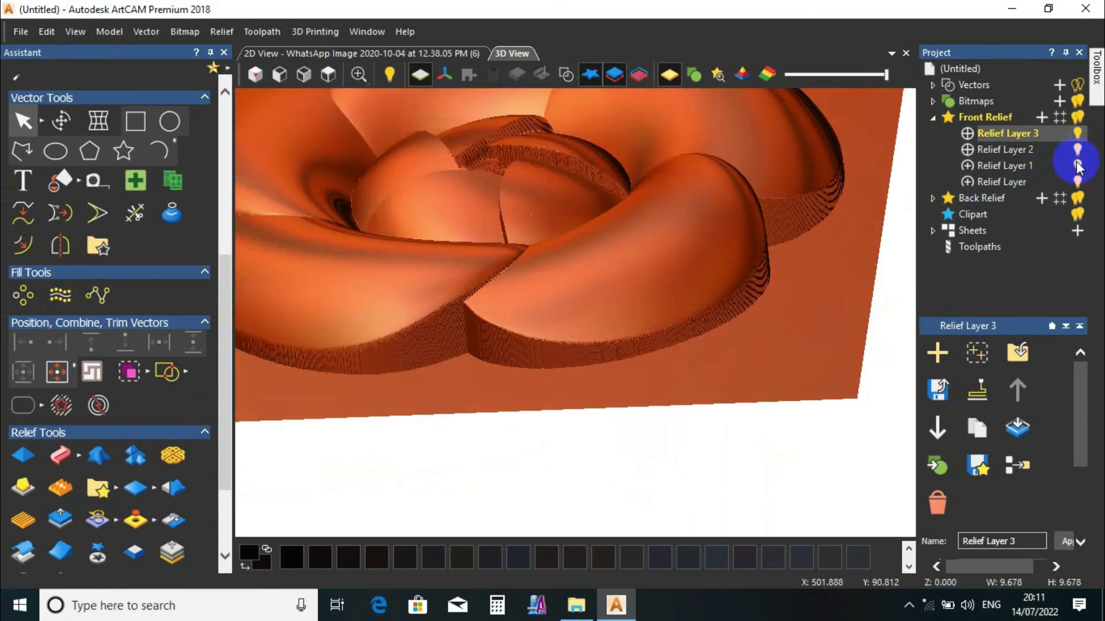
{"action": "left_click", "coordinate": [1077, 166]}
{"action": "left_click", "coordinate": [328, 75]}
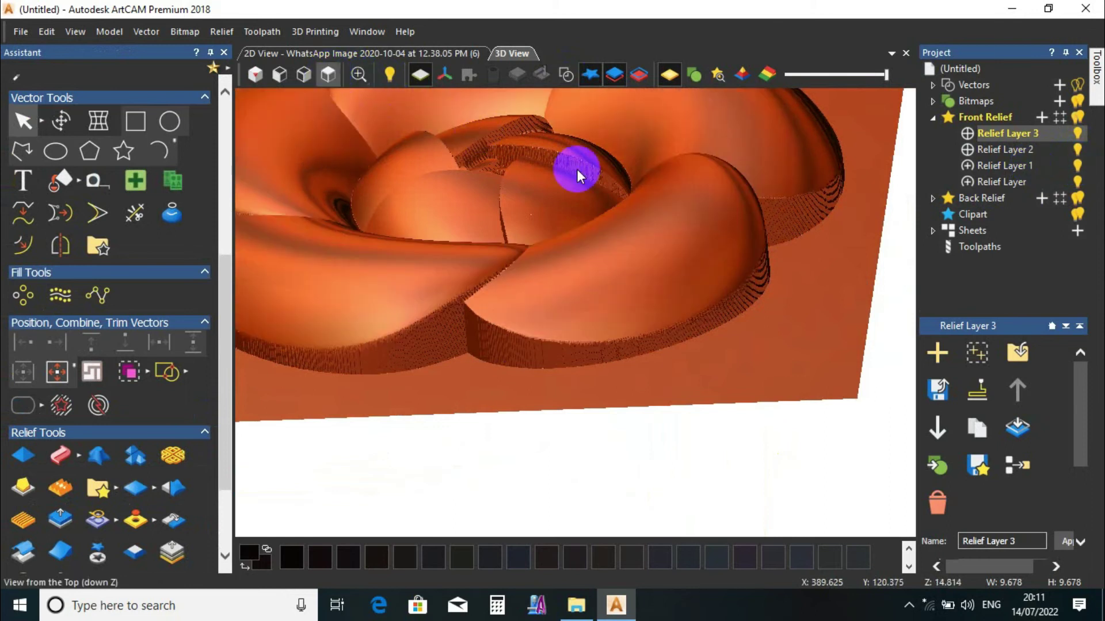
{"action": "scroll", "coordinate": [757, 449], "scroll_direction": "up", "scroll_amount": 5}
{"action": "left_click", "coordinate": [1078, 182]}
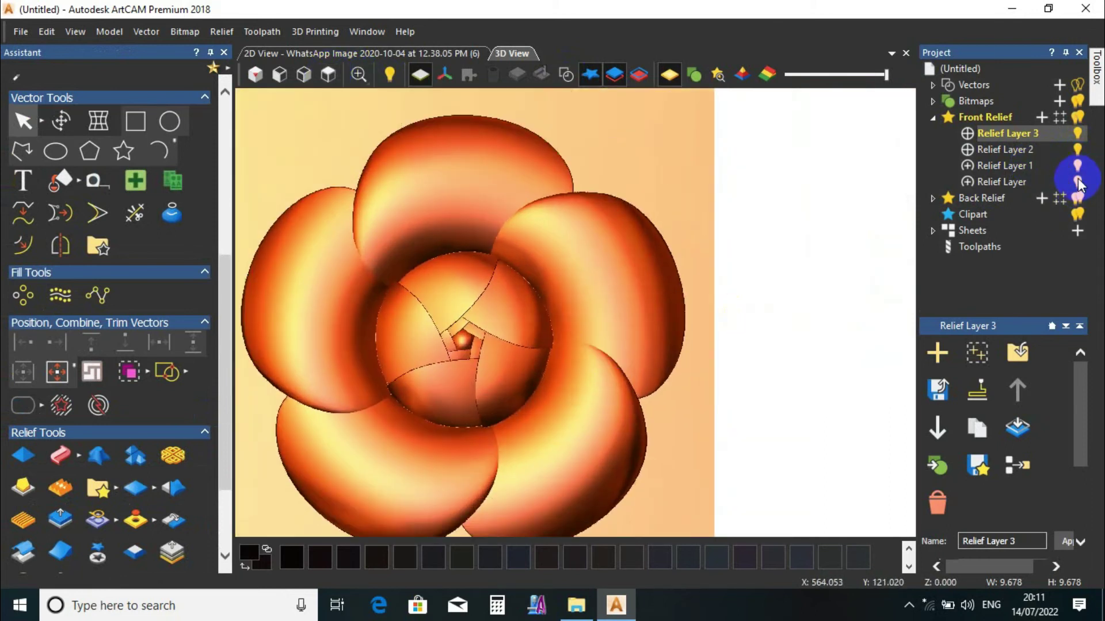
{"action": "left_click", "coordinate": [1035, 164]}
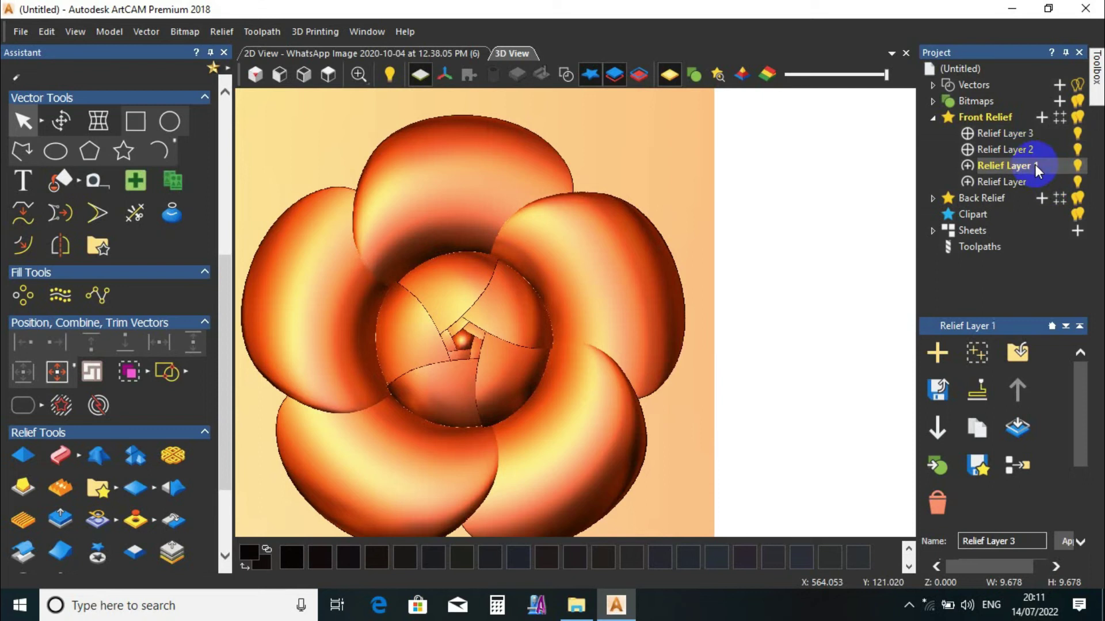
{"action": "left_click_drag", "start_coordinate": [1076, 360], "coordinate": [1082, 445]}
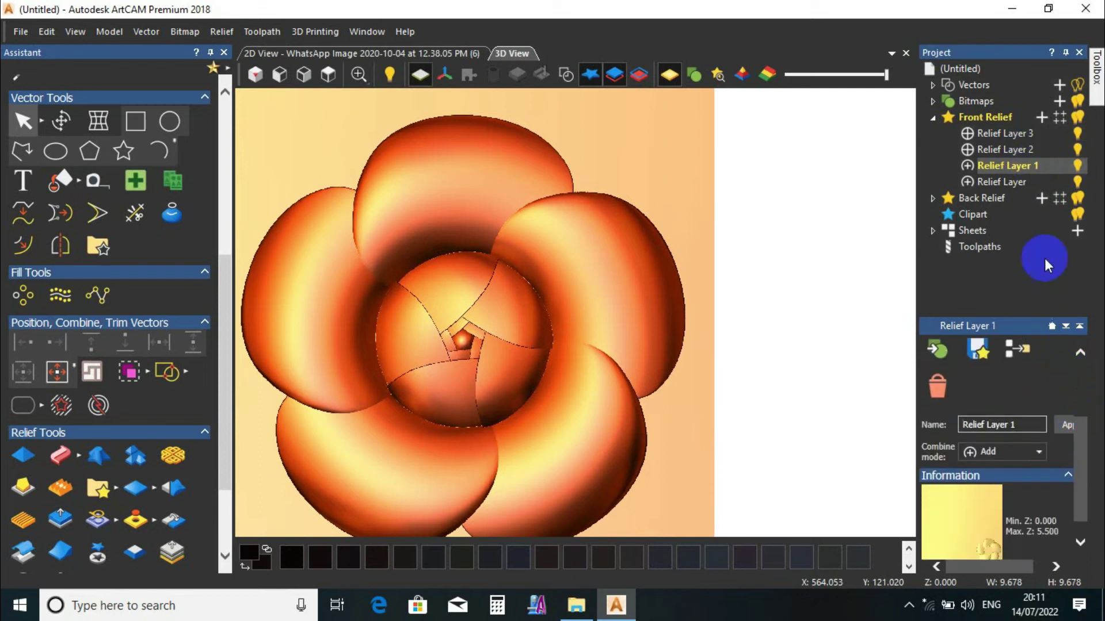
{"action": "left_click", "coordinate": [1020, 181]}
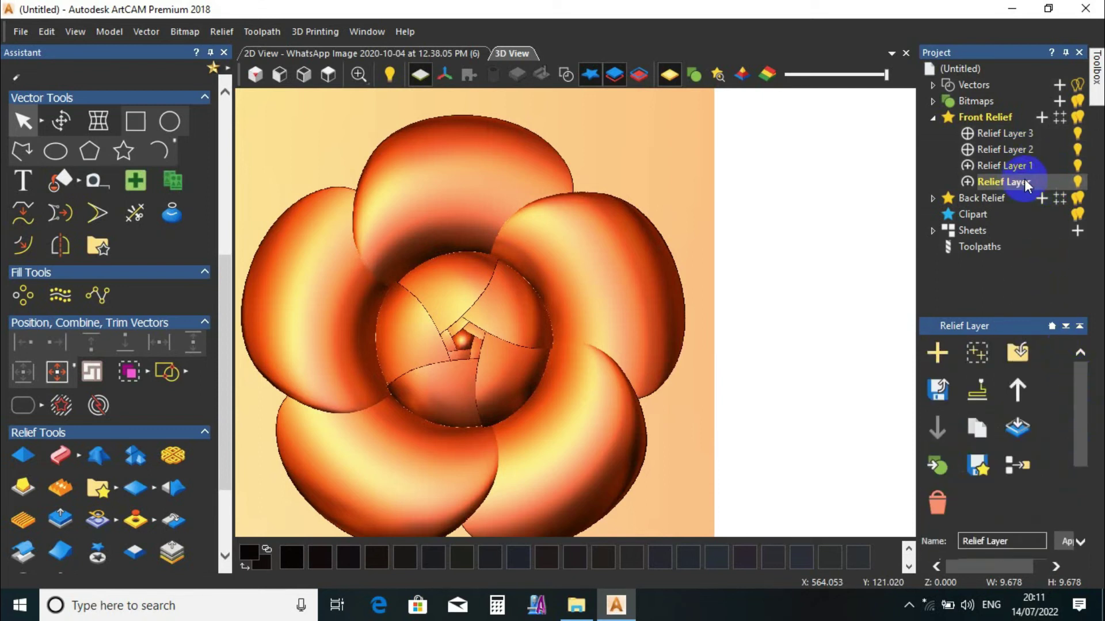
{"action": "left_click", "coordinate": [1080, 182]}
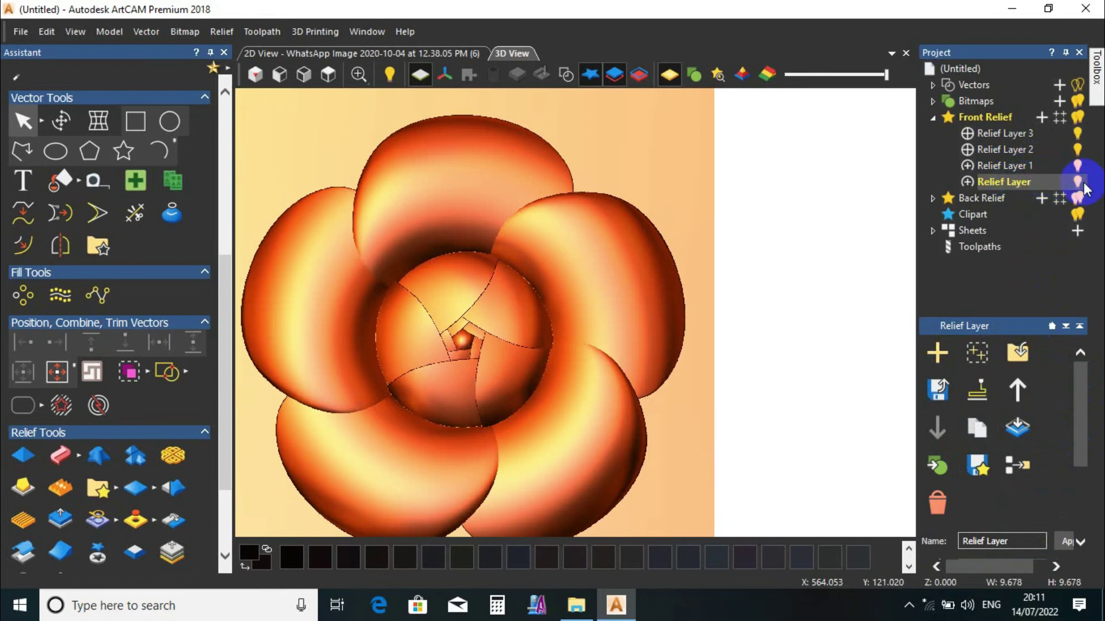
{"action": "left_click", "coordinate": [1078, 165]}
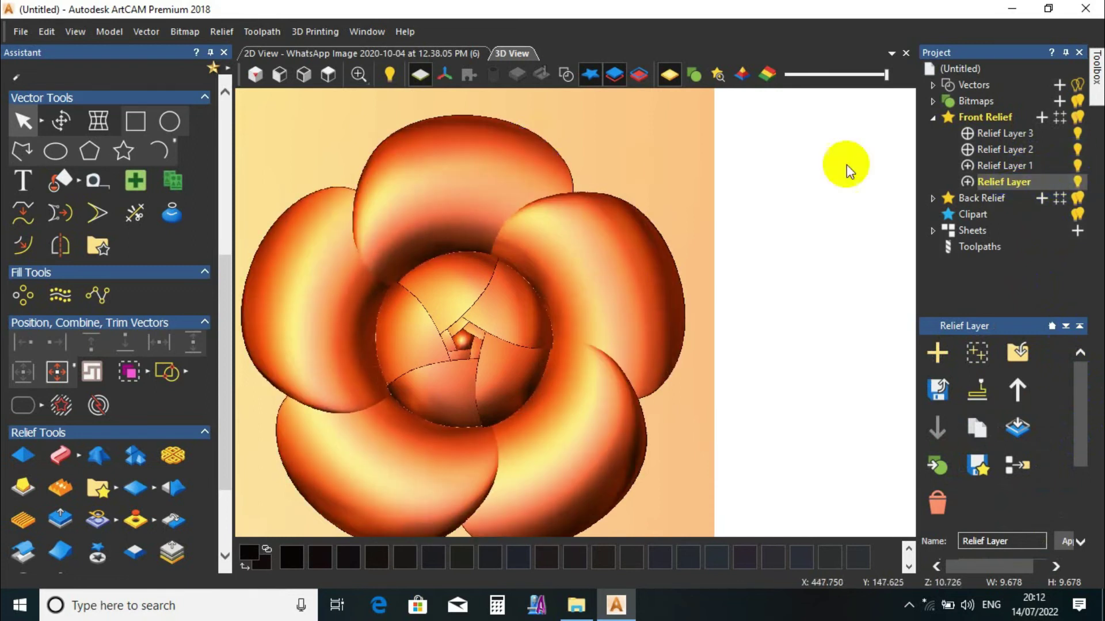
- Merge Relief Layer and Relief Layer 1, which hold the outer petals, into a single layer
{"action": "left_click", "coordinate": [1014, 165], "text": "ctrl"}
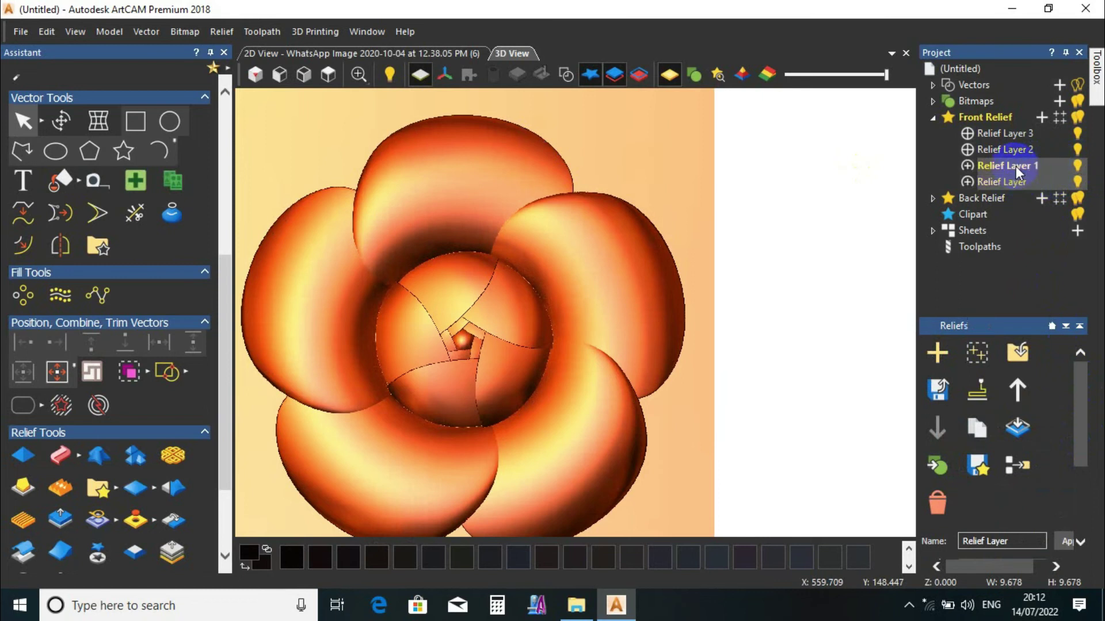
{"action": "right_click", "coordinate": [1016, 166]}
{"action": "left_click", "coordinate": [1014, 464]}
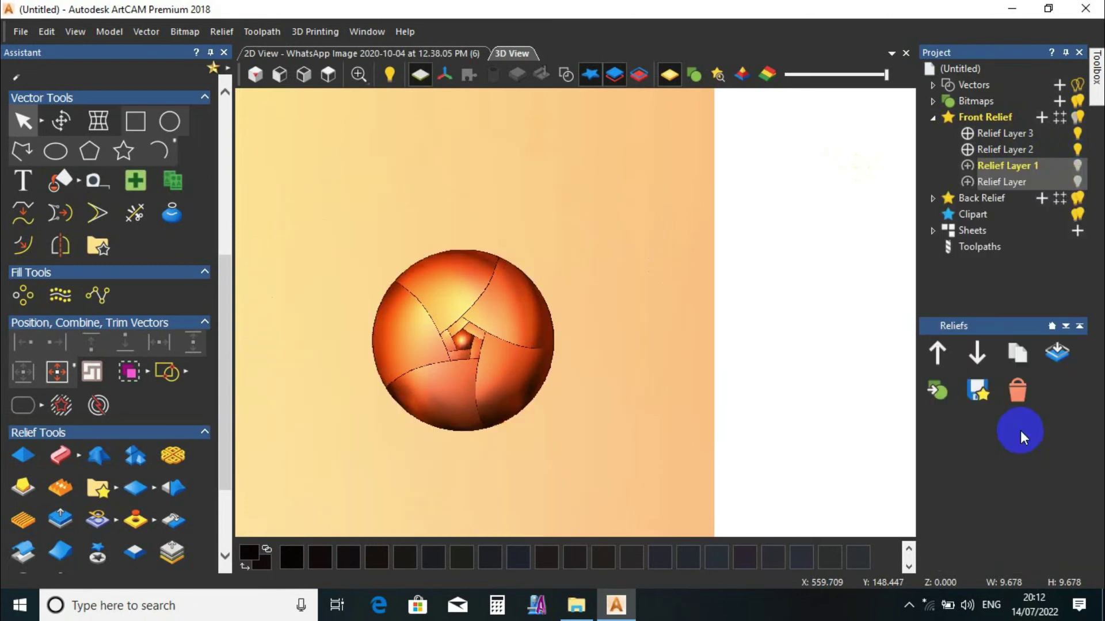
{"action": "key", "text": "ctrl+z"}
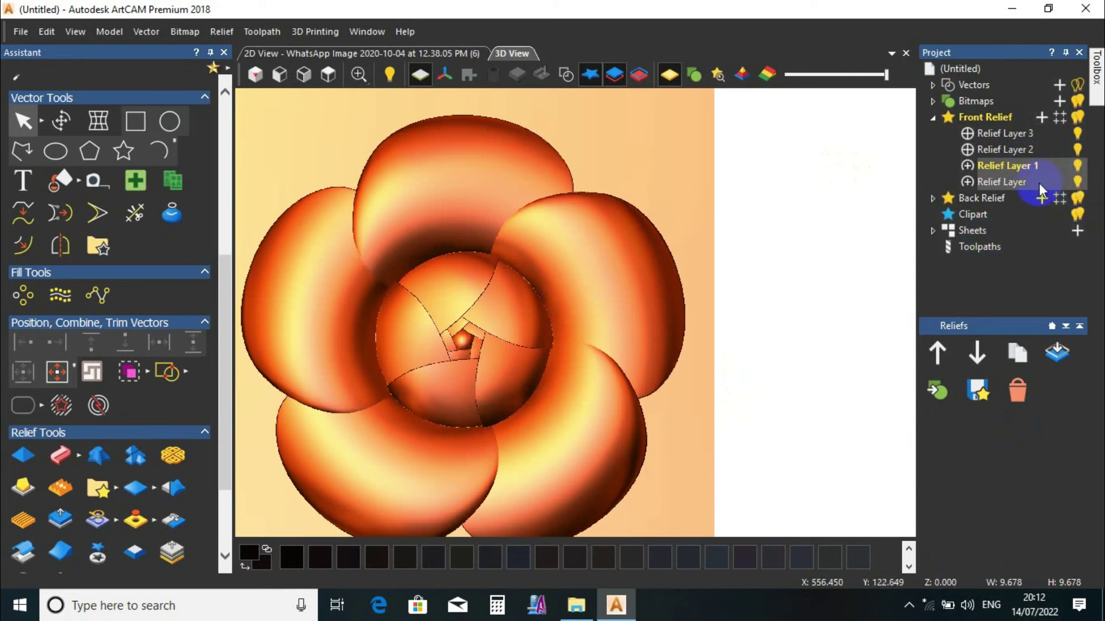
{"action": "right_click", "coordinate": [1021, 171]}
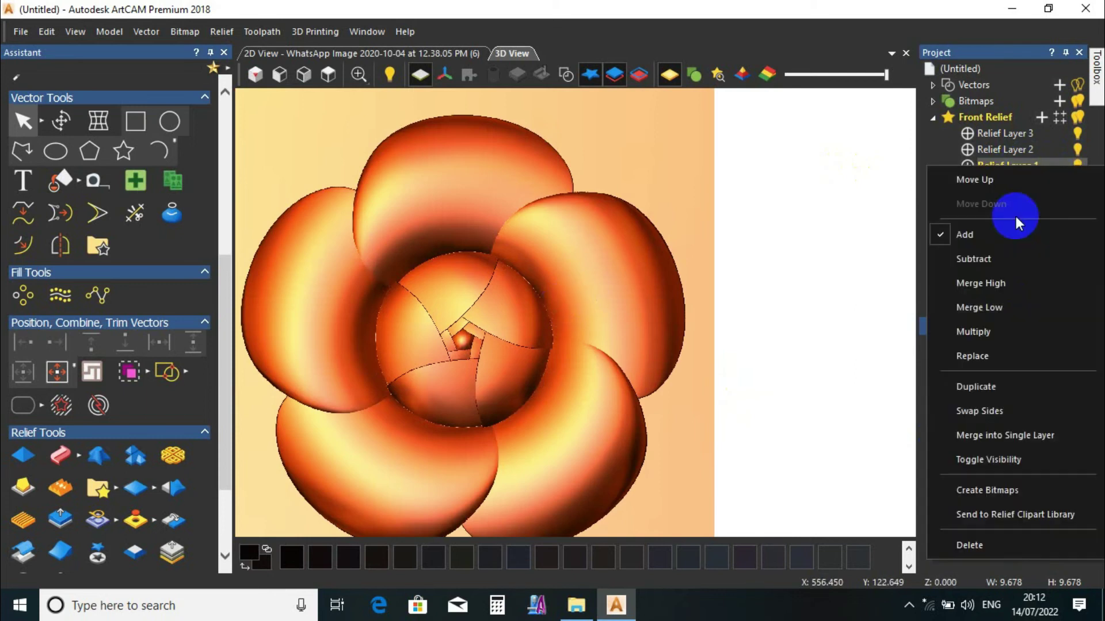
{"action": "left_click", "coordinate": [1022, 439]}
- Hide the original Relief Layer and Relief Layer 1, and change the merged petal layer's combine mode to Merge High
{"action": "left_click", "coordinate": [1077, 195]}
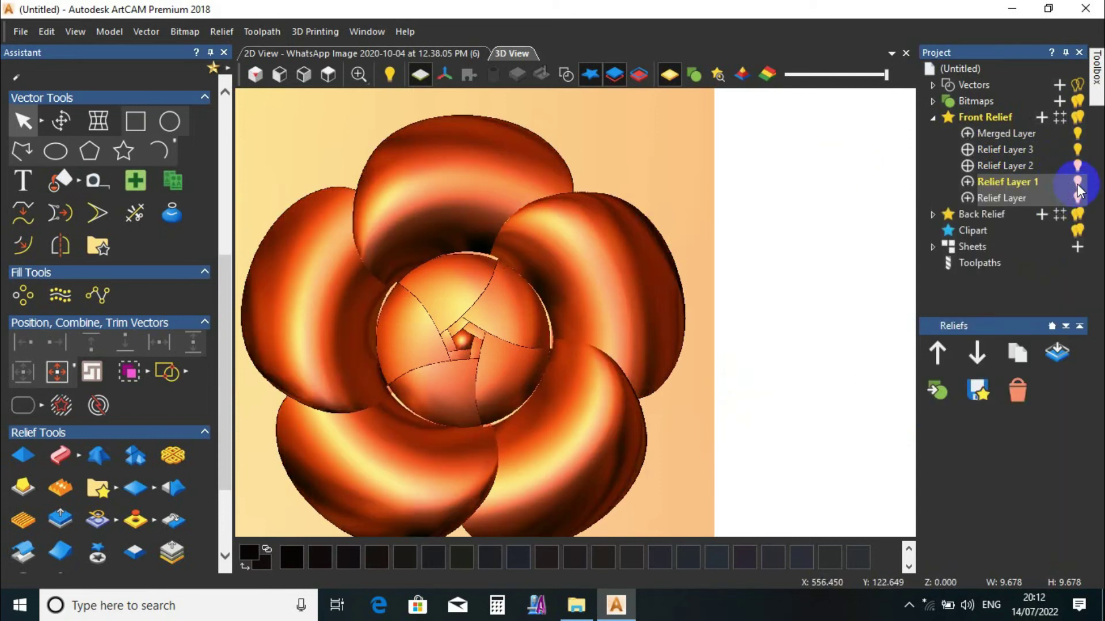
{"action": "left_click", "coordinate": [1078, 182]}
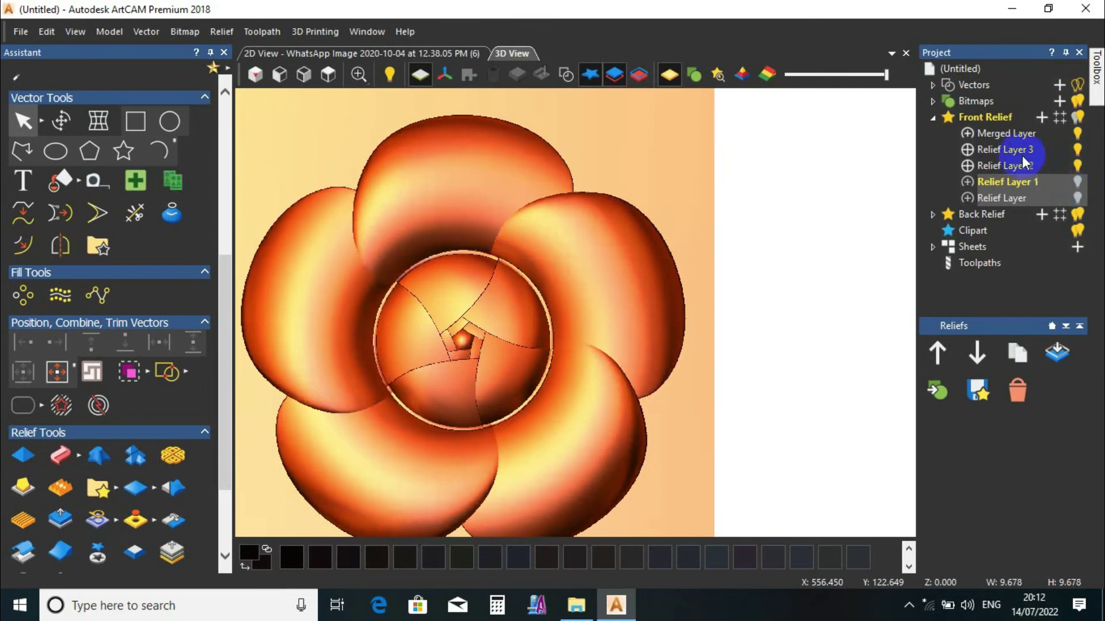
{"action": "right_click", "coordinate": [1013, 134]}
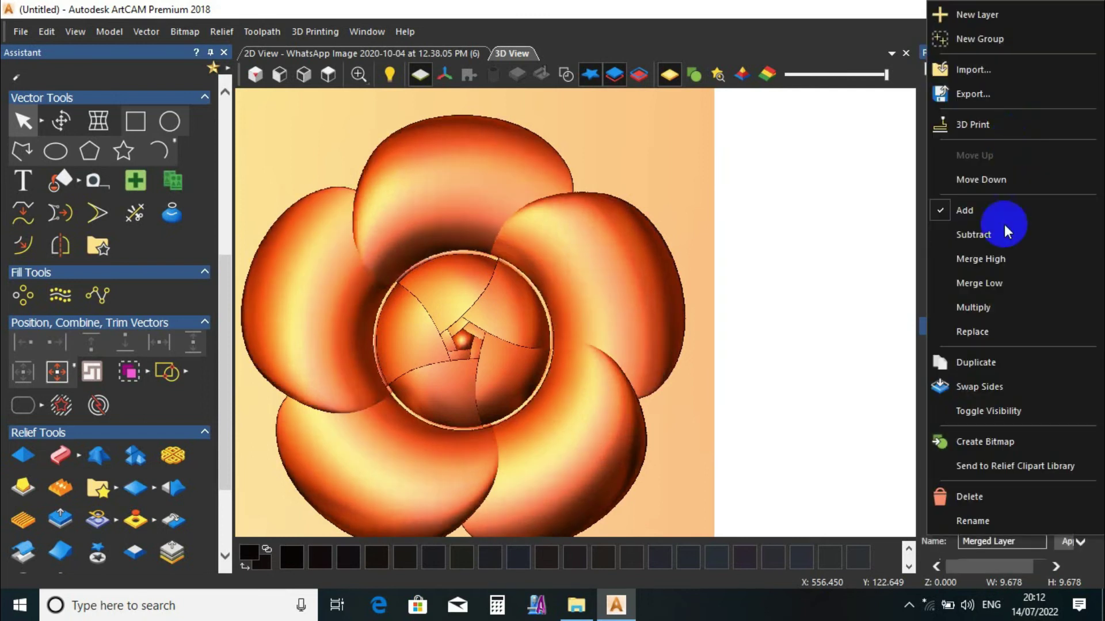
{"action": "left_click", "coordinate": [999, 260]}
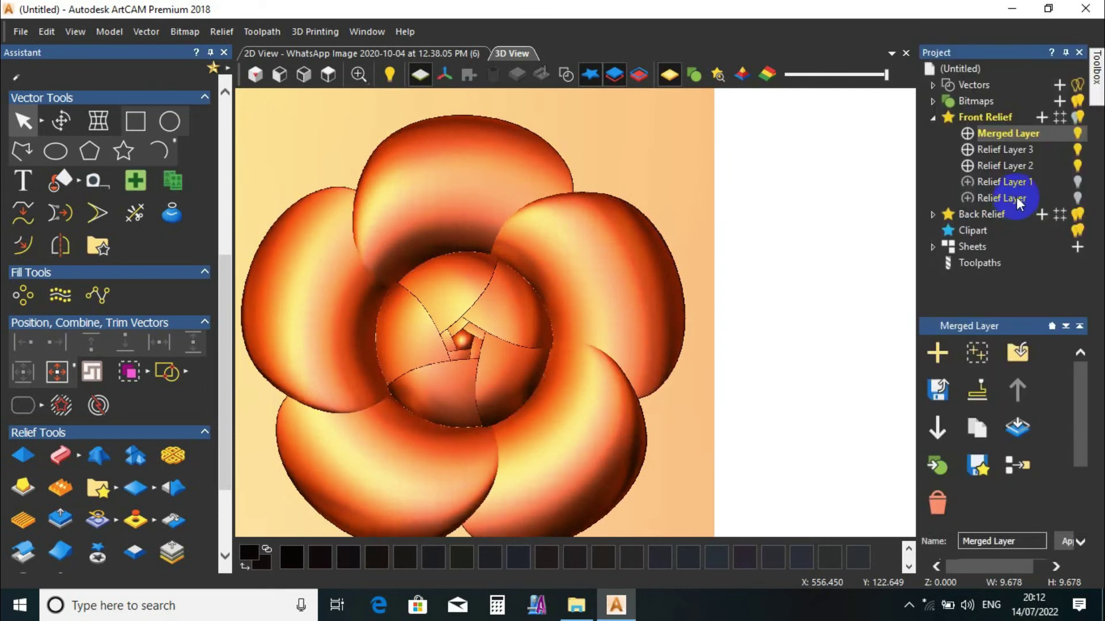
- Merge Relief Layer 2 and Relief Layer 3 into a single layer with Merge High combine mode, hiding the originals
{"action": "left_click", "coordinate": [1033, 168]}
{"action": "left_click", "coordinate": [1026, 150], "text": "ctrl"}
{"action": "right_click", "coordinate": [1026, 153]}
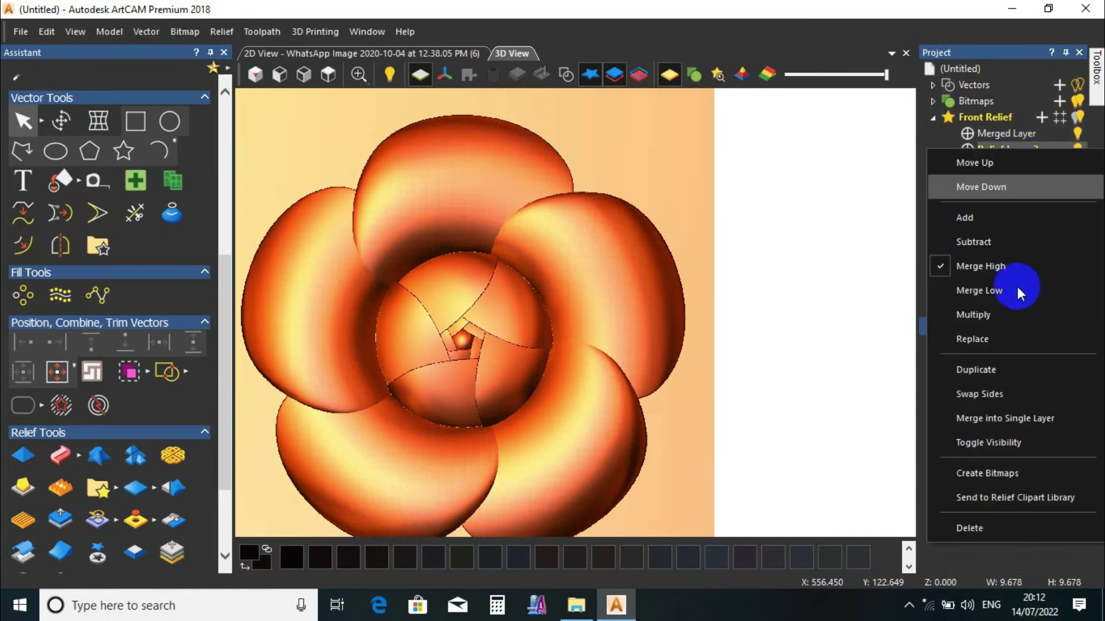
{"action": "left_click", "coordinate": [1013, 420]}
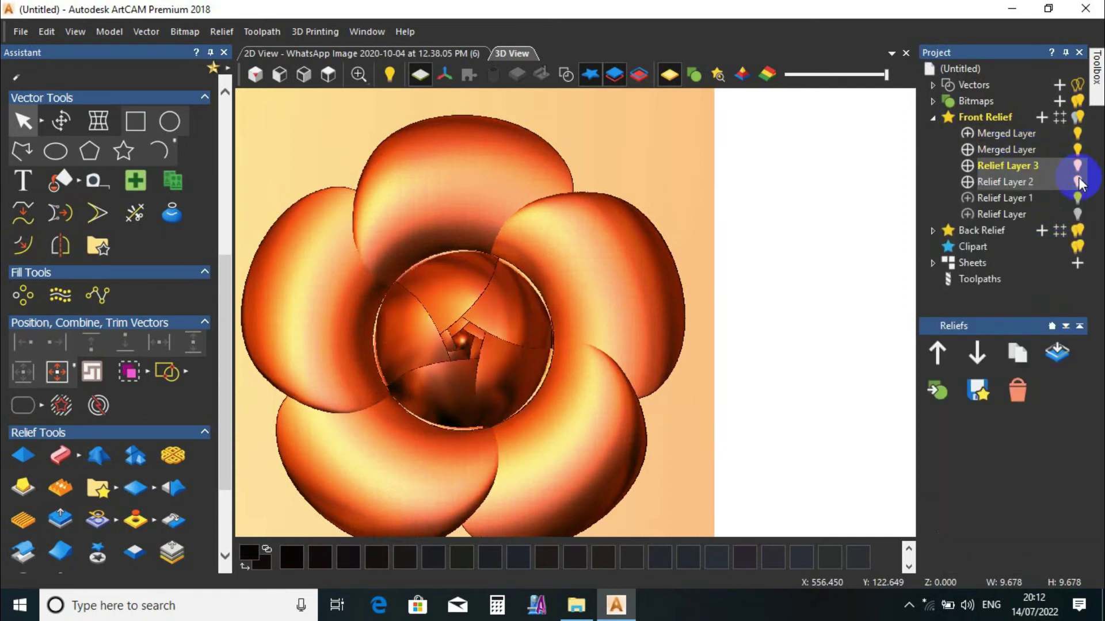
{"action": "right_click", "coordinate": [1012, 133]}
{"action": "left_click", "coordinate": [1003, 244]}
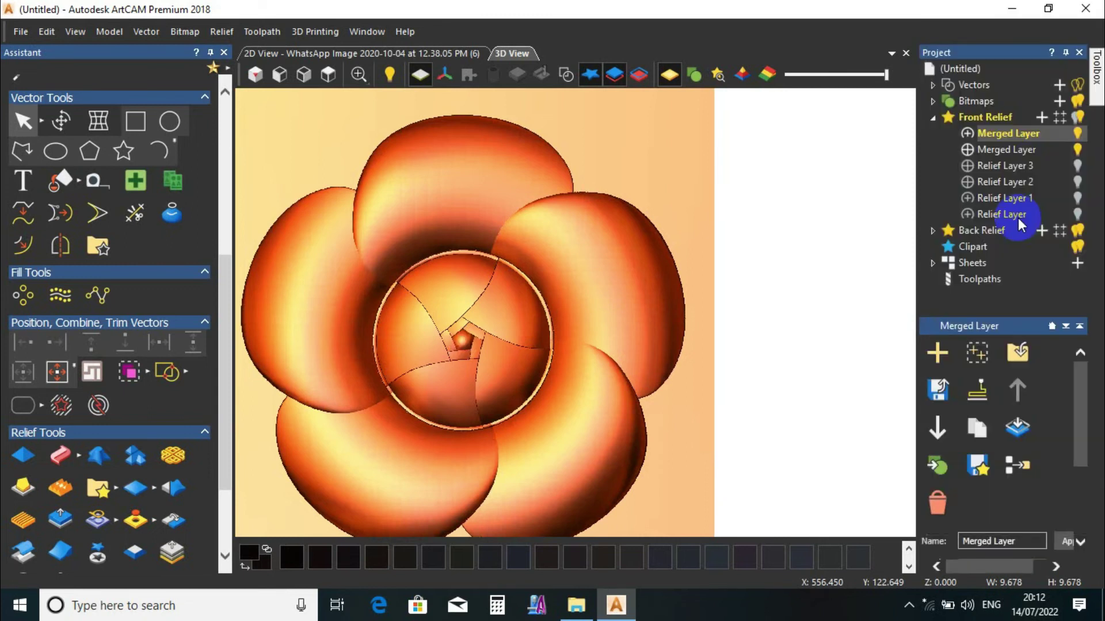
- Scale the merged layer holding the outer petals to a relief height of 16 mm
{"action": "left_click", "coordinate": [1035, 151]}
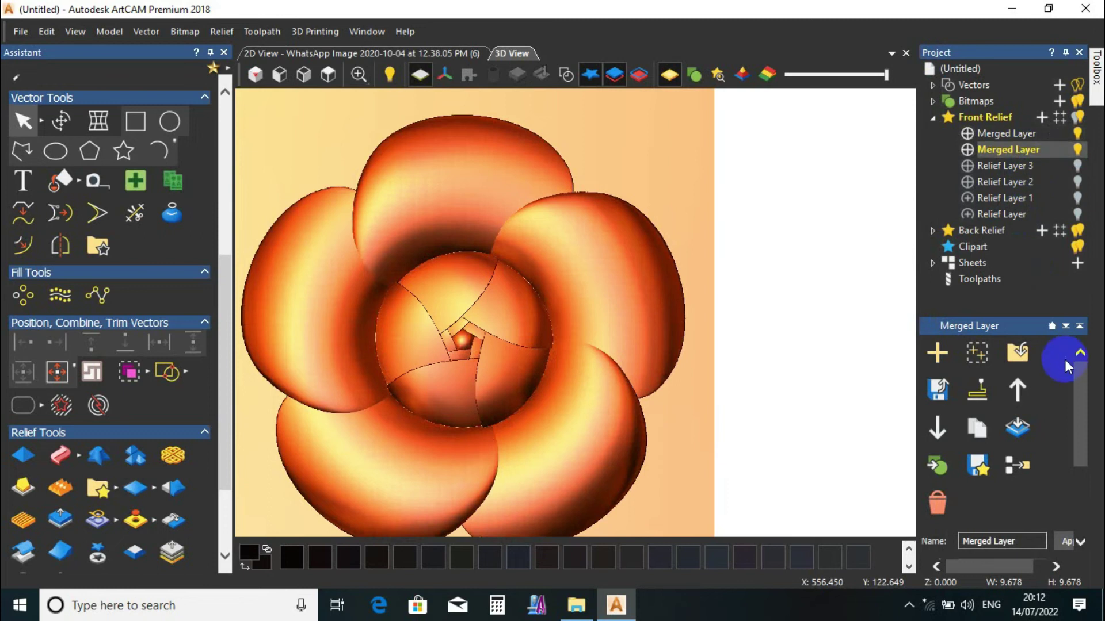
{"action": "left_click_drag", "start_coordinate": [1079, 382], "coordinate": [1079, 431]}
{"action": "left_click", "coordinate": [1076, 149]}
{"action": "left_click", "coordinate": [1076, 150]}
{"action": "left_click_drag", "start_coordinate": [516, 356], "coordinate": [446, 113]}
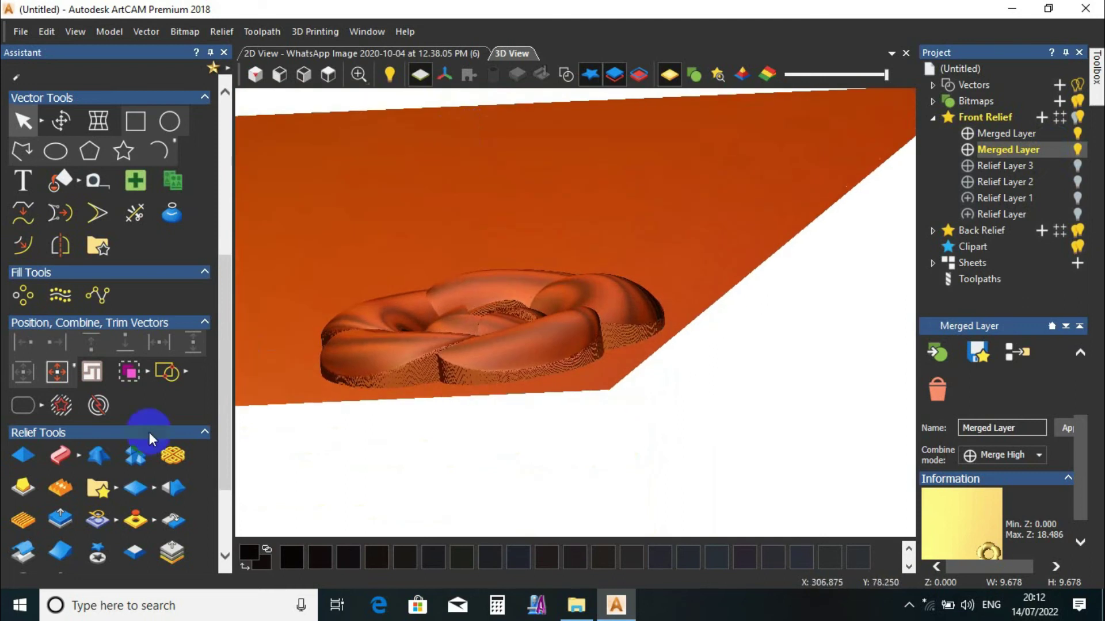
{"action": "left_click", "coordinate": [60, 520]}
{"action": "double_click", "coordinate": [93, 152]}
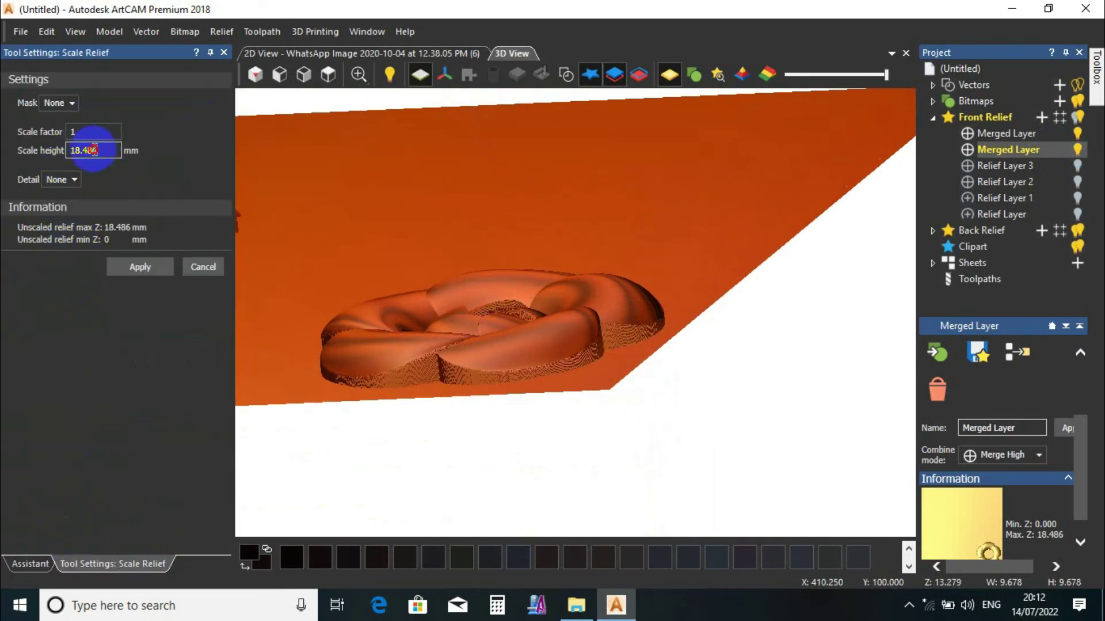
{"action": "type", "text": "16"}
{"action": "key", "text": "Return"}
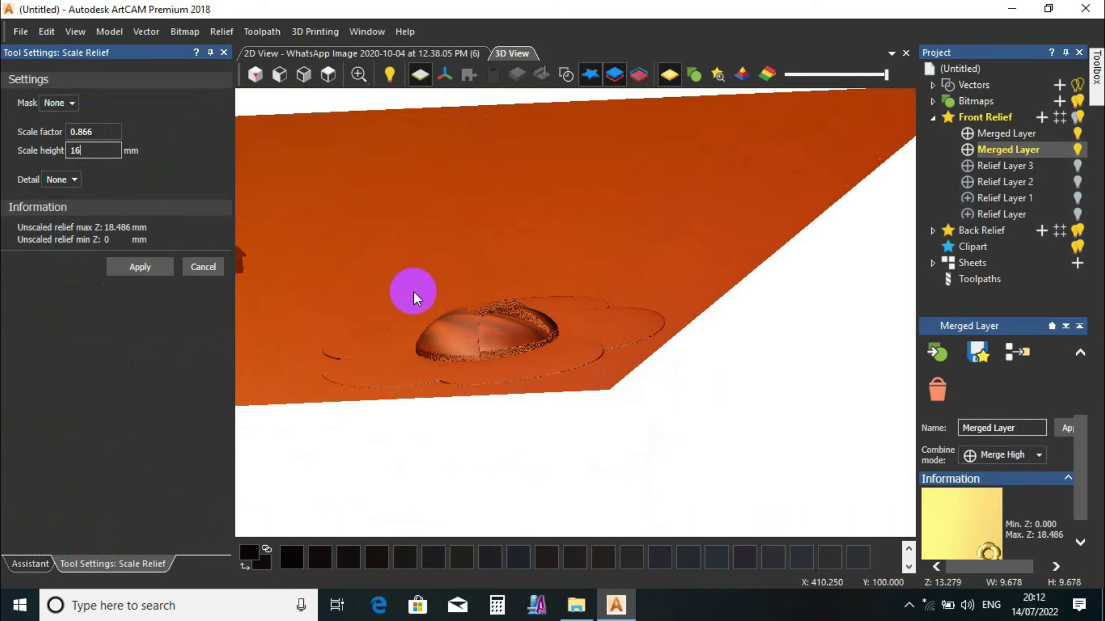
- Change the outer petal layer's scale height to 17 mm and apply the scaling
{"action": "left_click_drag", "start_coordinate": [443, 283], "coordinate": [481, 439]}
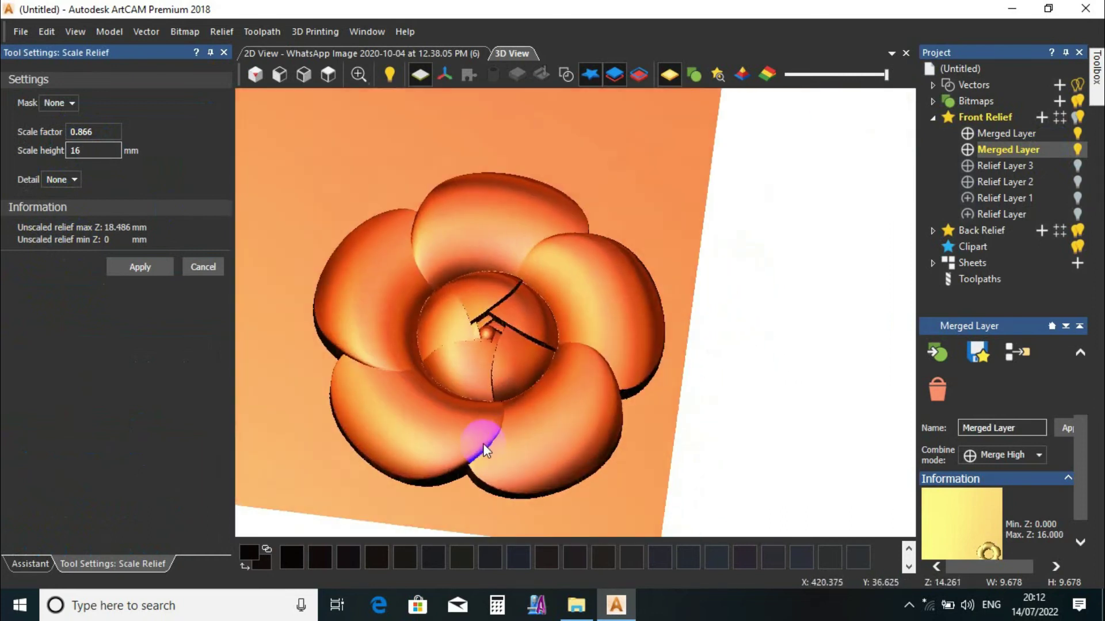
{"action": "double_click", "coordinate": [70, 152]}
{"action": "type", "text": "17"}
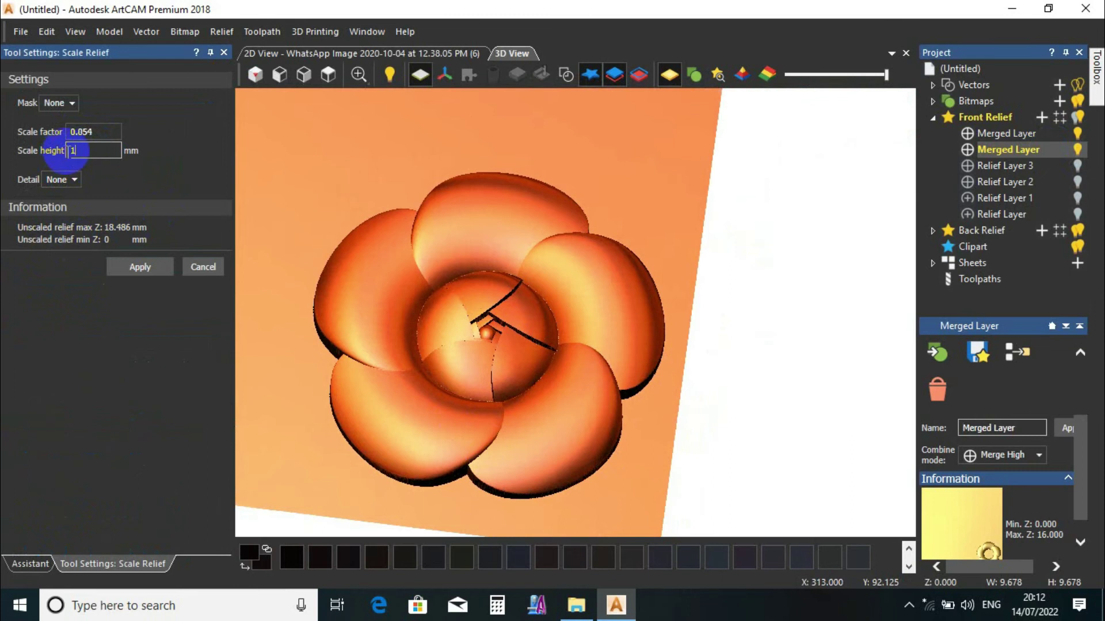
{"action": "key", "text": "Return"}
{"action": "left_click", "coordinate": [140, 268]}
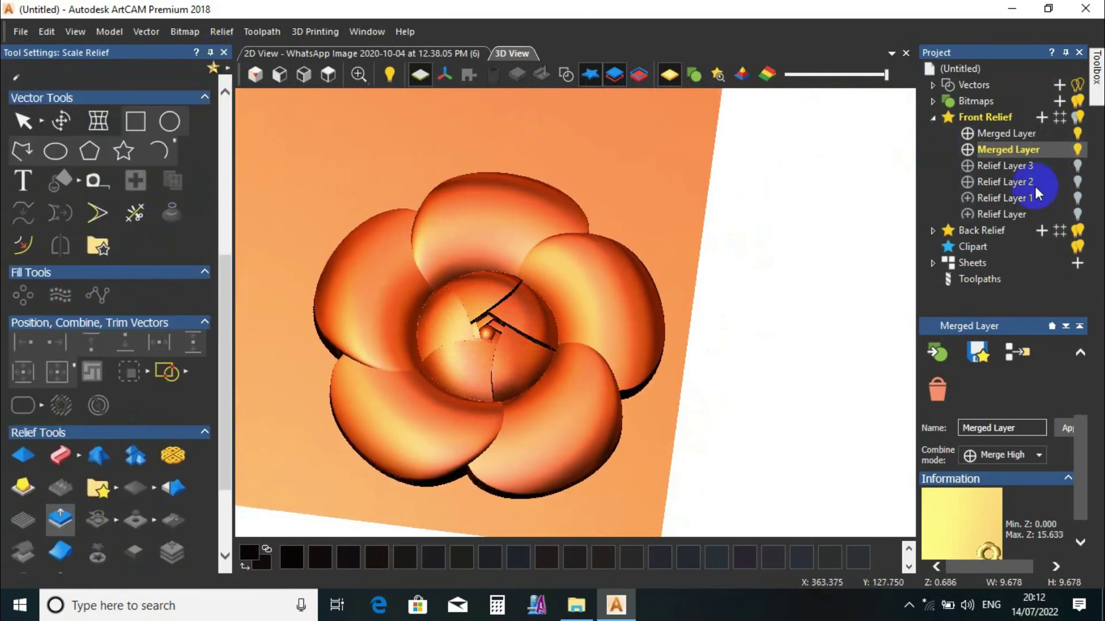
- Scale the merged layer holding the central bud to a relief height of 17 mm
{"action": "left_click", "coordinate": [1021, 135]}
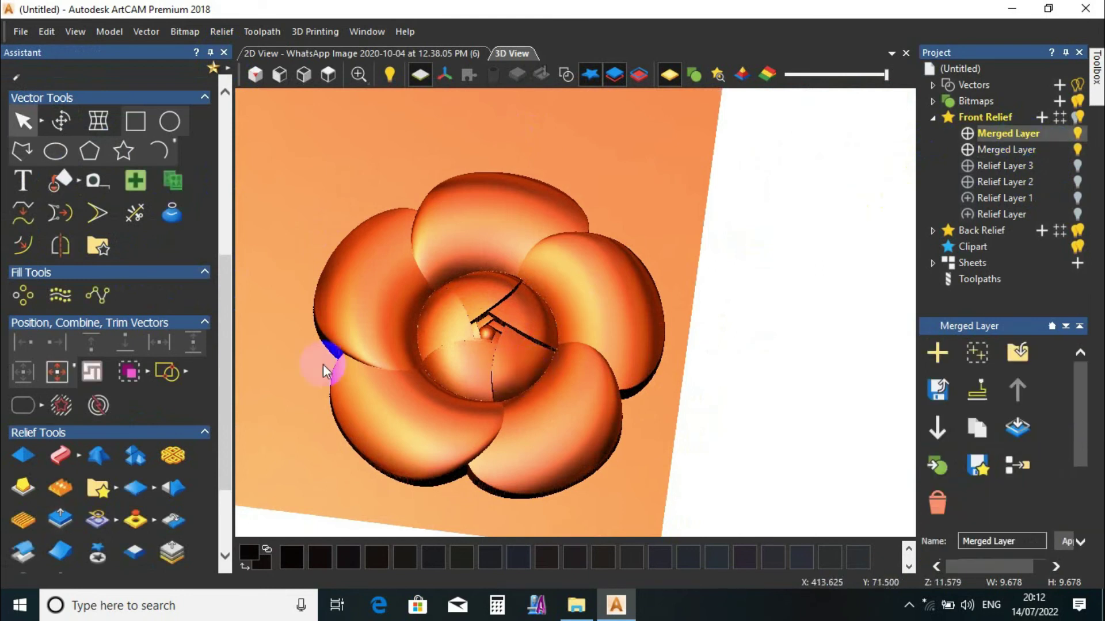
{"action": "left_click_drag", "start_coordinate": [493, 337], "coordinate": [457, 244]}
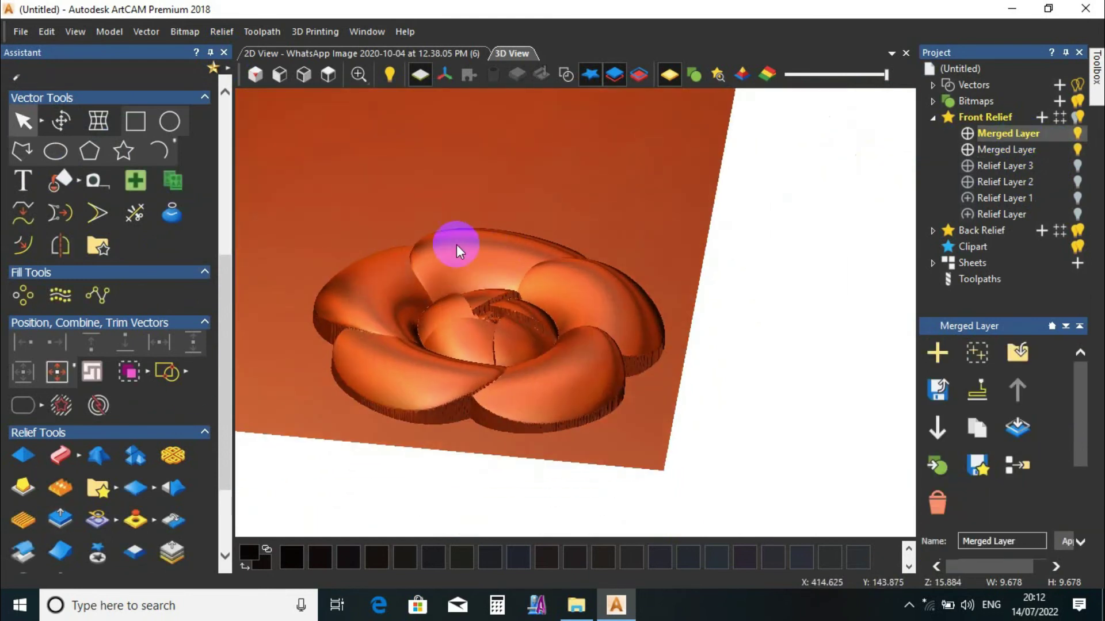
{"action": "left_click", "coordinate": [62, 513]}
{"action": "left_click_drag", "start_coordinate": [112, 149], "coordinate": [54, 150]}
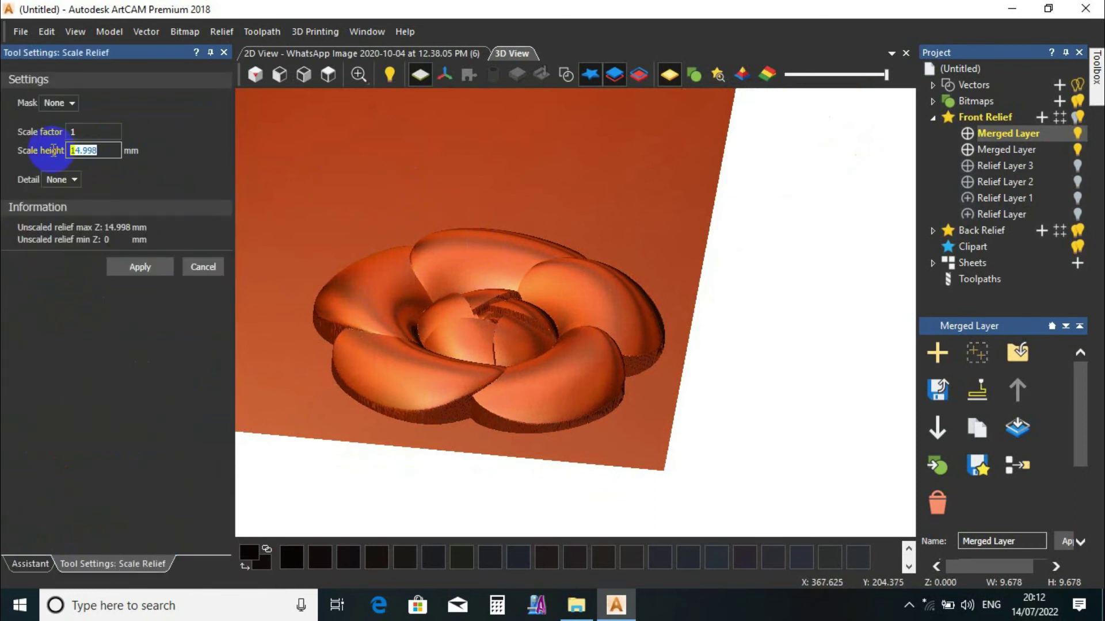
{"action": "type", "text": "17"}
{"action": "left_click_drag", "start_coordinate": [517, 334], "coordinate": [606, 285]}
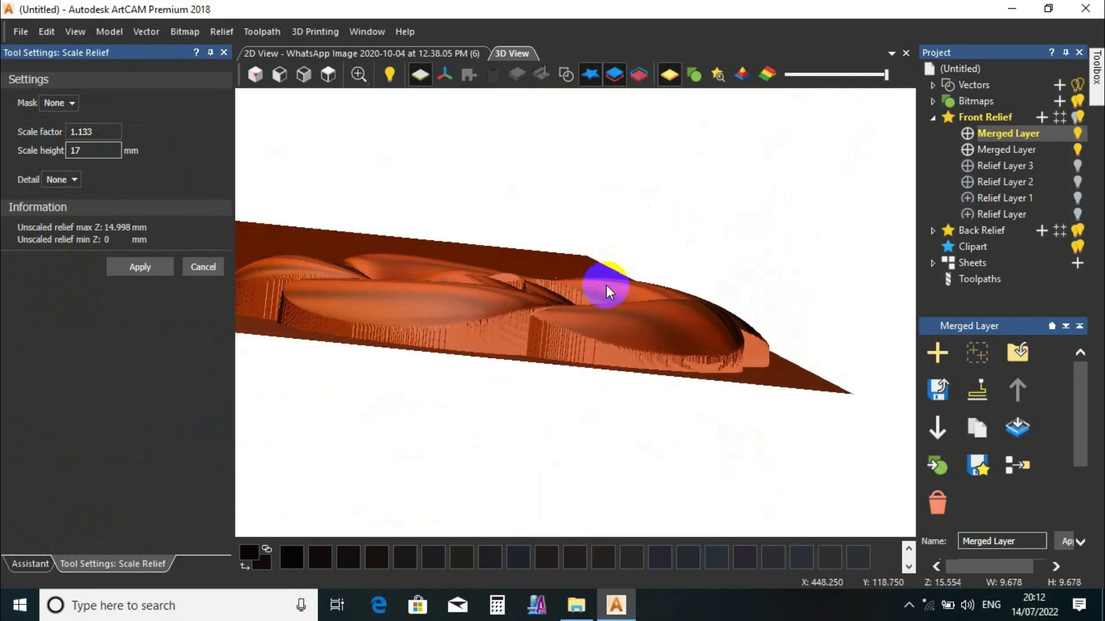
{"action": "left_click", "coordinate": [153, 271]}
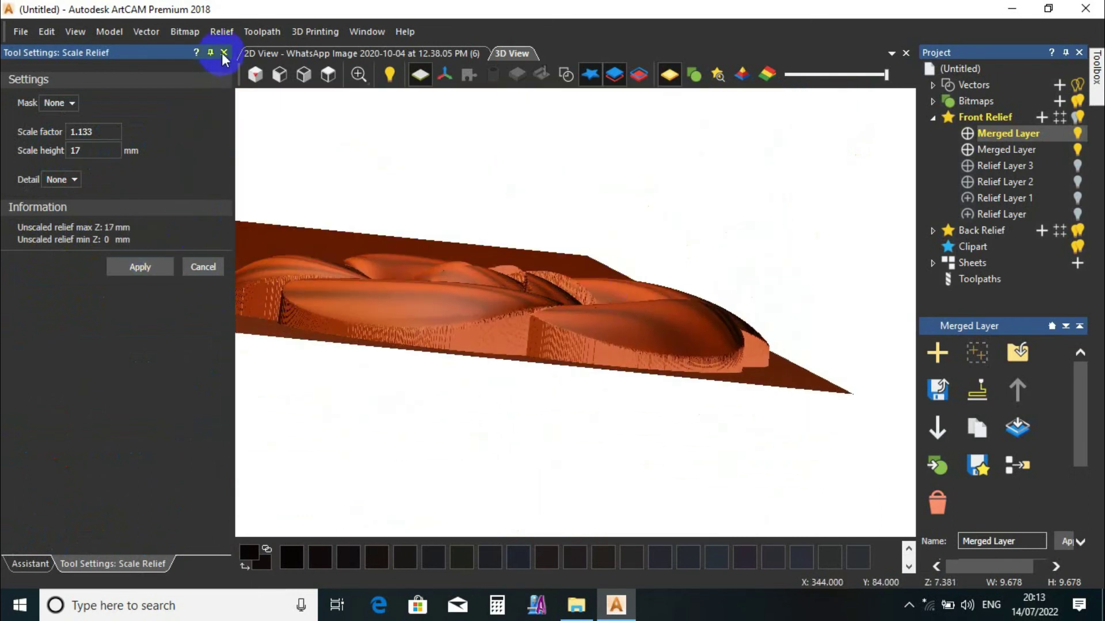
{"action": "left_click", "coordinate": [224, 52]}
- Merge the outer petal layer and the central bud layer into a single relief layer, and hide both source layers
{"action": "left_click", "coordinate": [328, 77]}
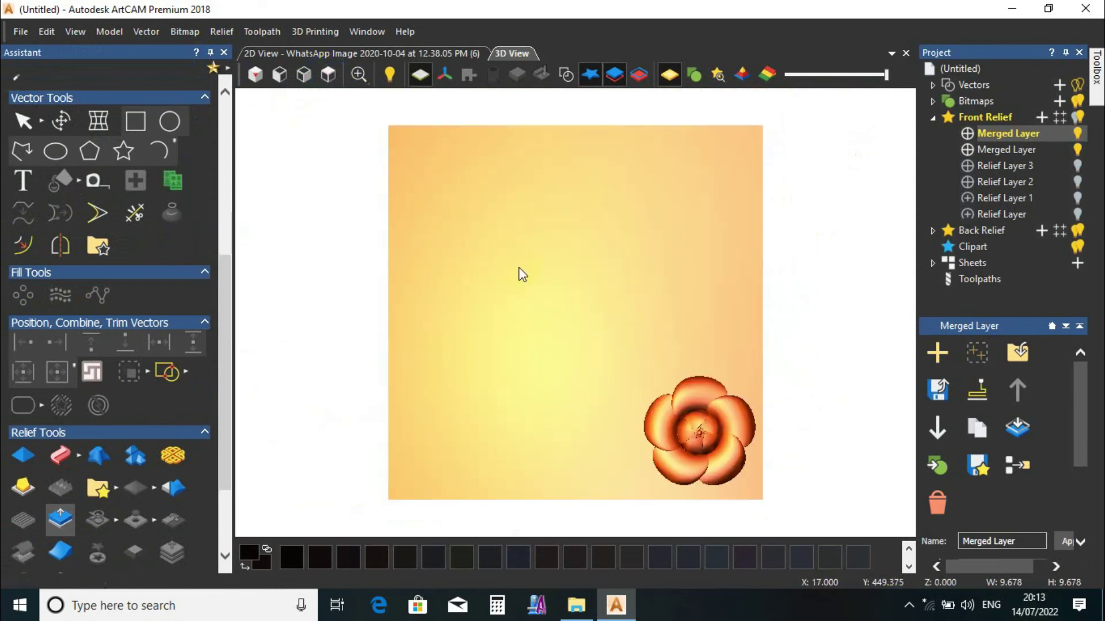
{"action": "scroll", "coordinate": [751, 458], "scroll_direction": "up", "scroll_amount": 5}
{"action": "scroll", "coordinate": [574, 316], "scroll_direction": "down", "scroll_amount": 2}
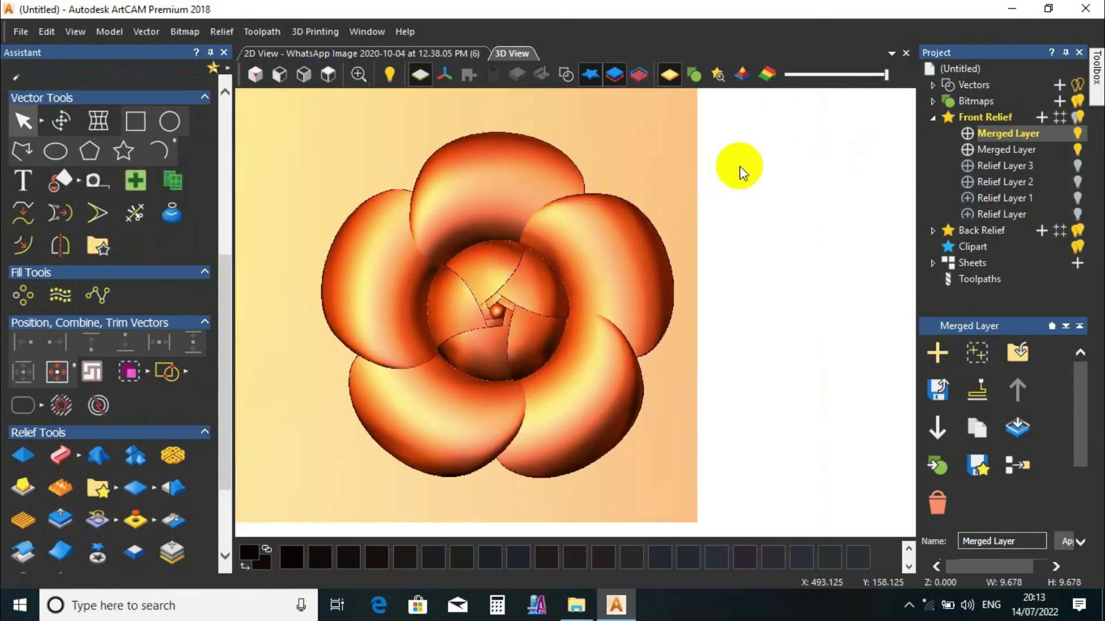
{"action": "left_click", "coordinate": [1010, 153]}
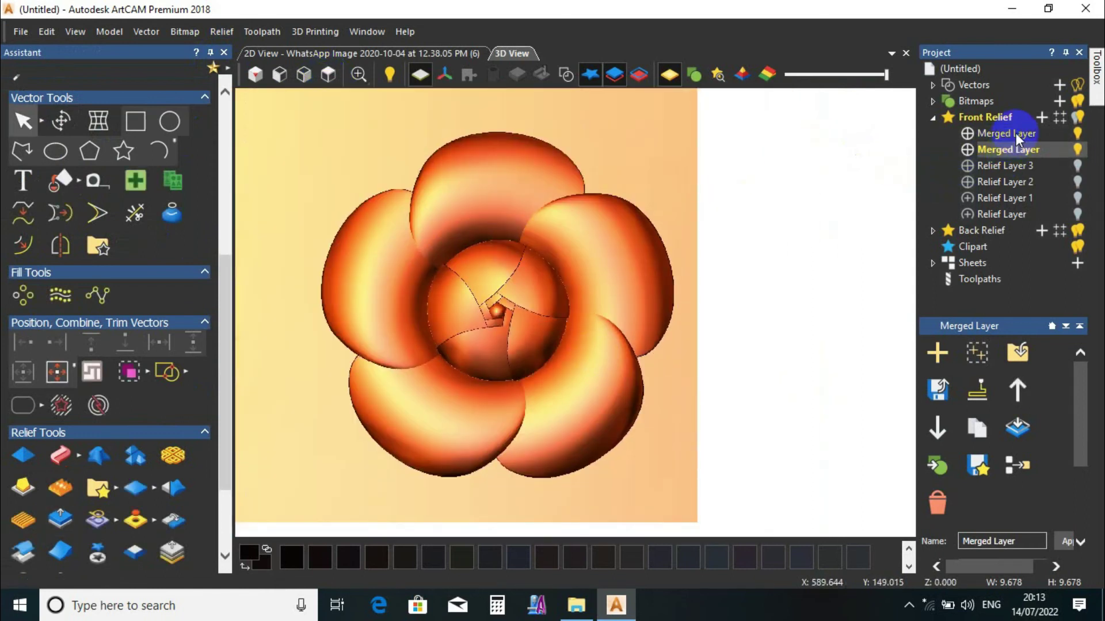
{"action": "left_click", "coordinate": [1008, 134]}
{"action": "right_click", "coordinate": [1008, 133]}
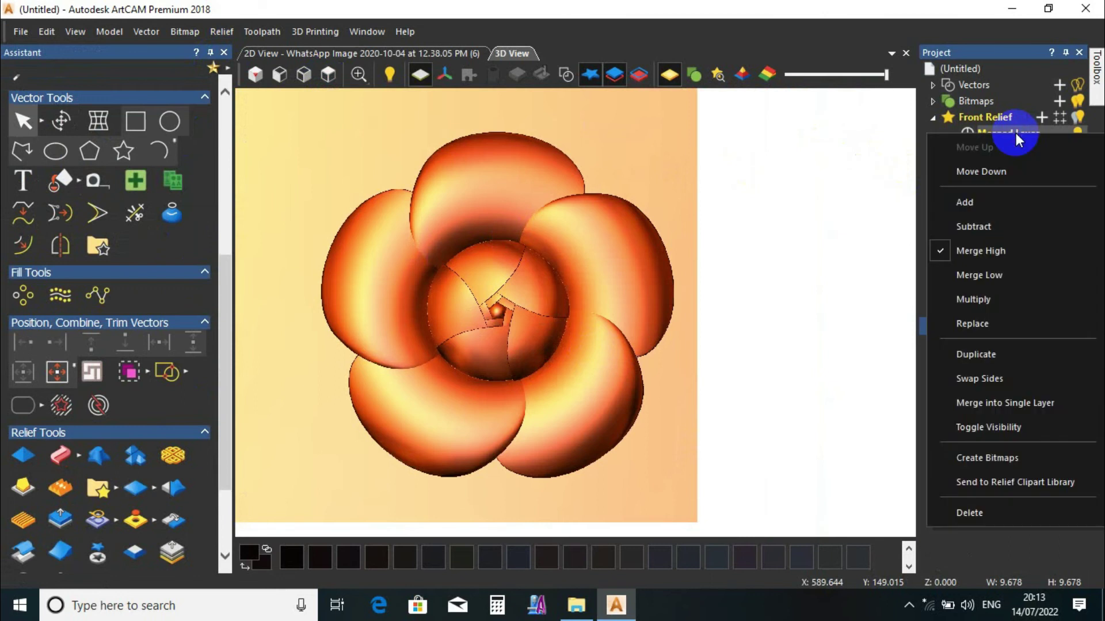
{"action": "left_click", "coordinate": [1017, 405]}
{"action": "left_click", "coordinate": [1062, 150]}
{"action": "left_click", "coordinate": [1074, 149]}
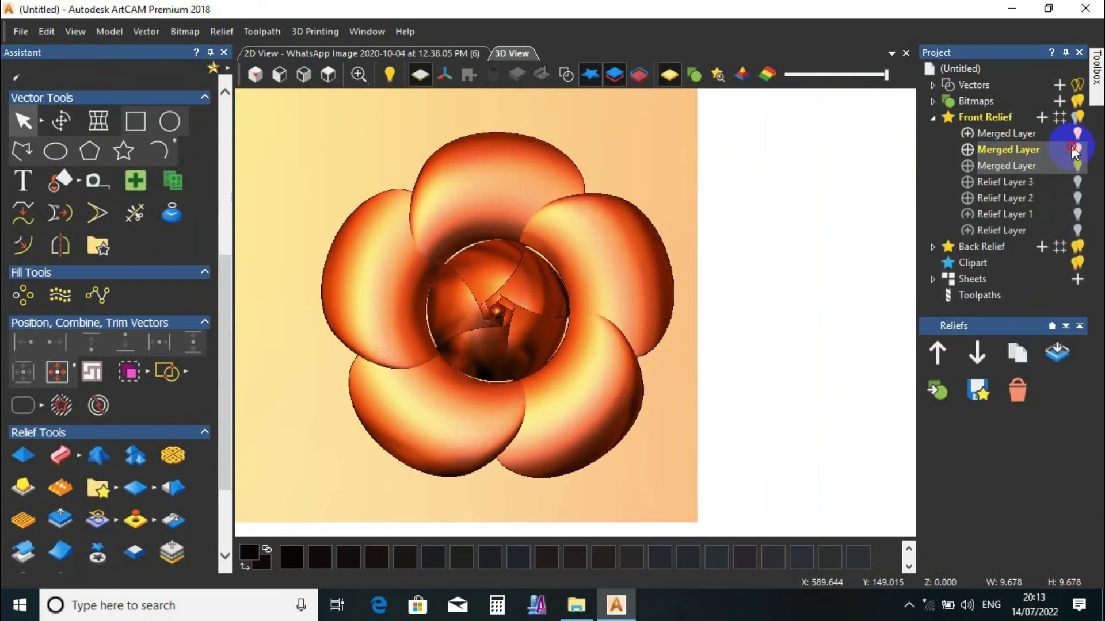
- Make the newly merged layer active and toggle its visibility off and on to check the complete rose
{"action": "left_click", "coordinate": [1007, 133]}
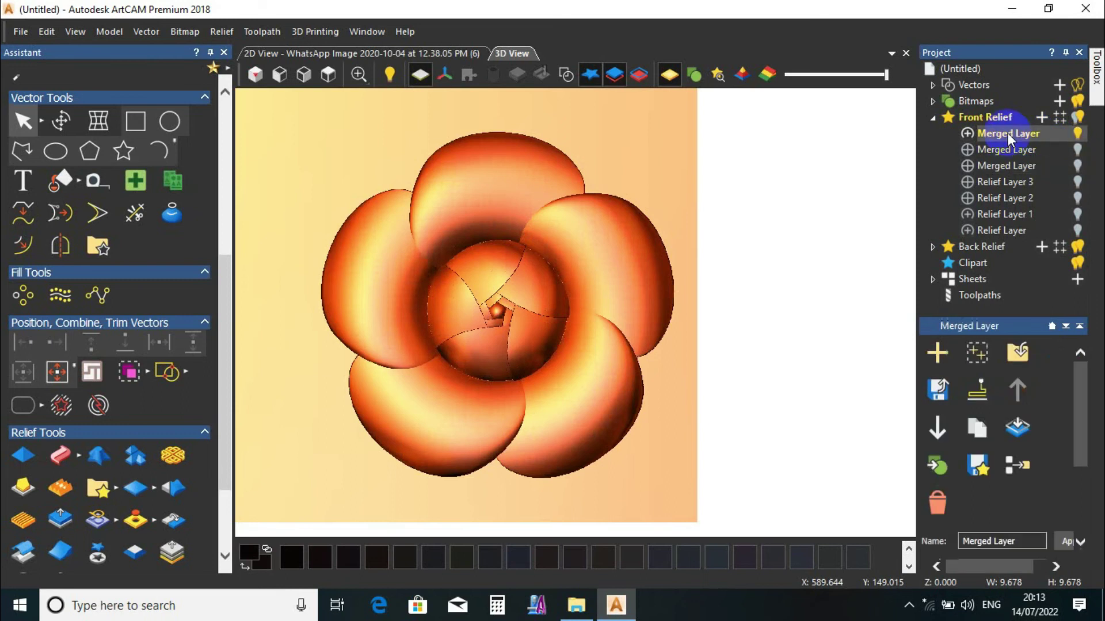
{"action": "left_click", "coordinate": [1080, 133]}
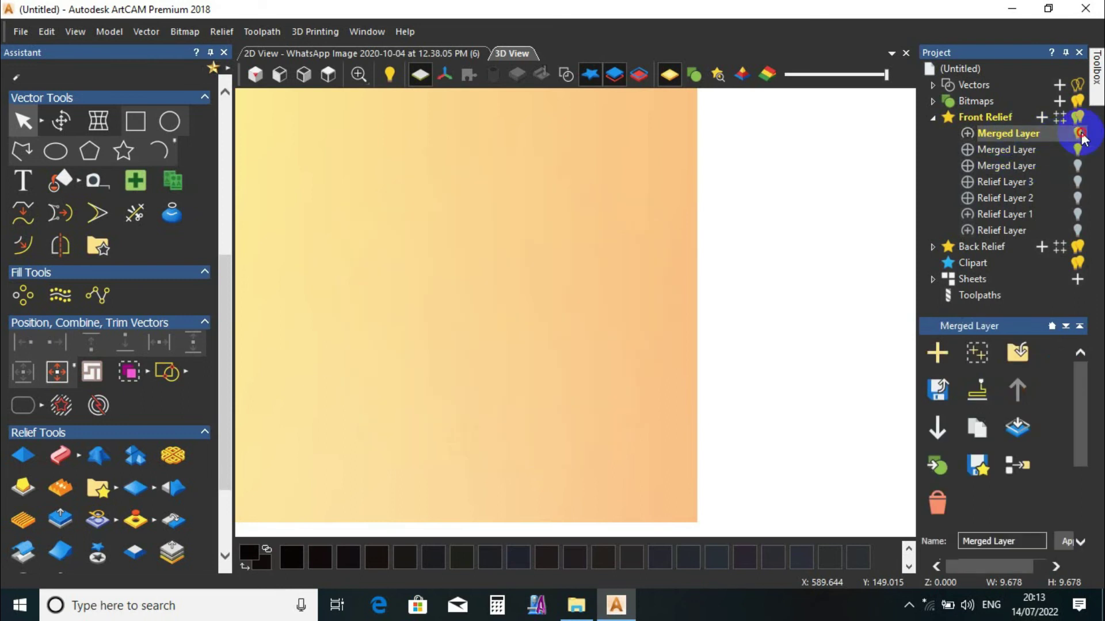
{"action": "left_click", "coordinate": [1080, 133]}
{"action": "scroll", "coordinate": [418, 347], "scroll_direction": "up", "scroll_amount": 2}
{"action": "scroll", "coordinate": [576, 324], "scroll_direction": "down", "scroll_amount": 2}
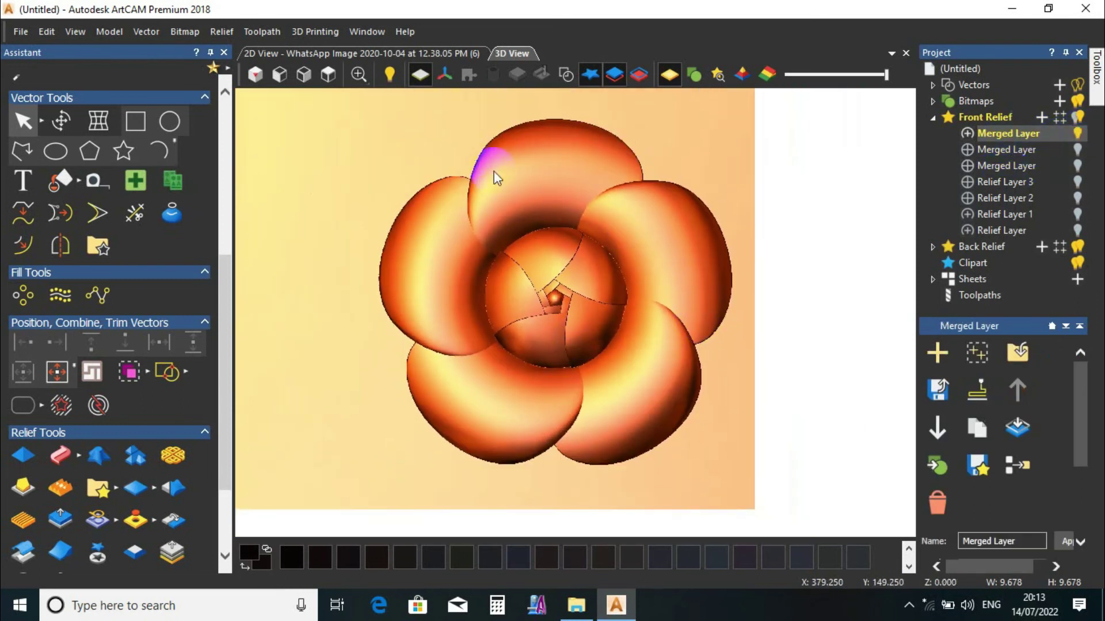
- Open the Smooth relief settings for the whole merged layer and inspect the edges of the central bud
{"action": "left_click", "coordinate": [221, 32]}
{"action": "mouse_move", "coordinate": [270, 160]}
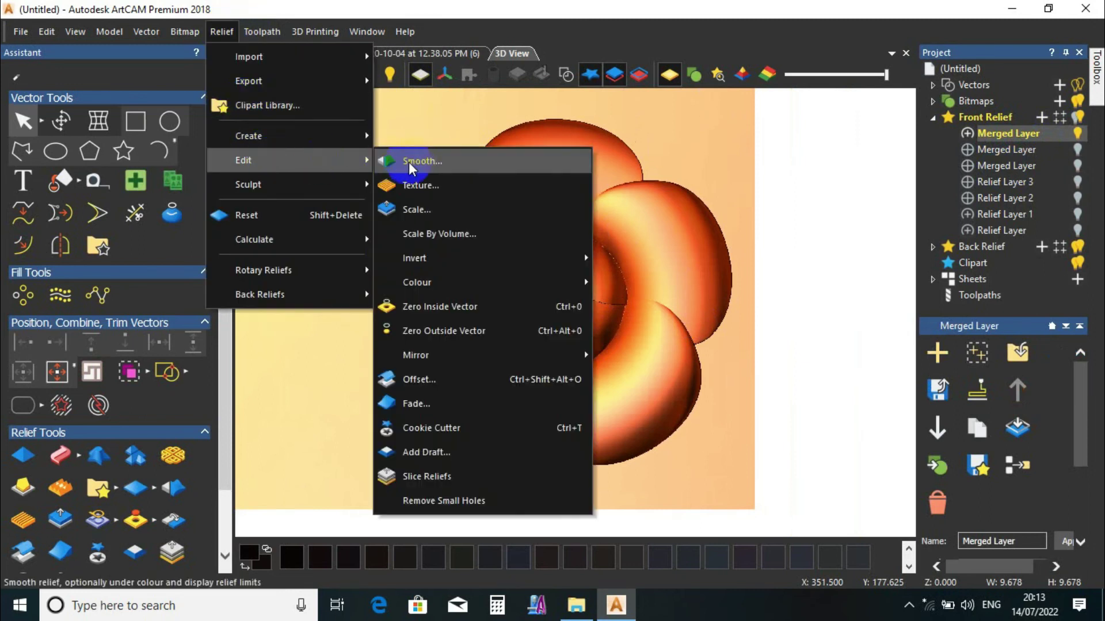
{"action": "left_click", "coordinate": [411, 162]}
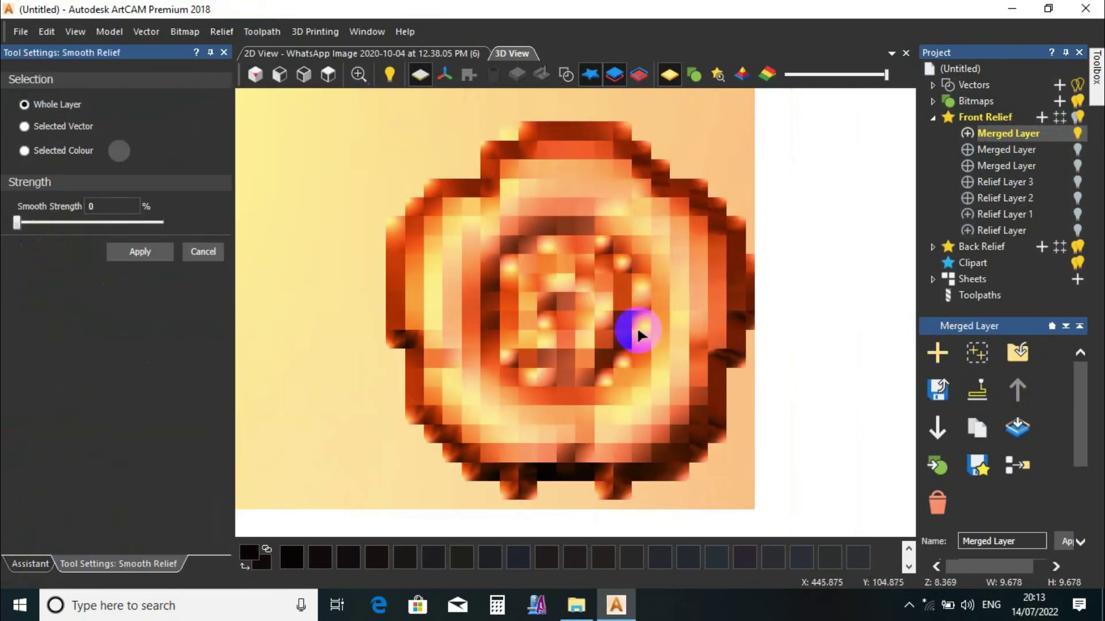
{"action": "scroll", "coordinate": [616, 313], "scroll_direction": "up", "scroll_amount": 3}
{"action": "left_click", "coordinate": [525, 230]}
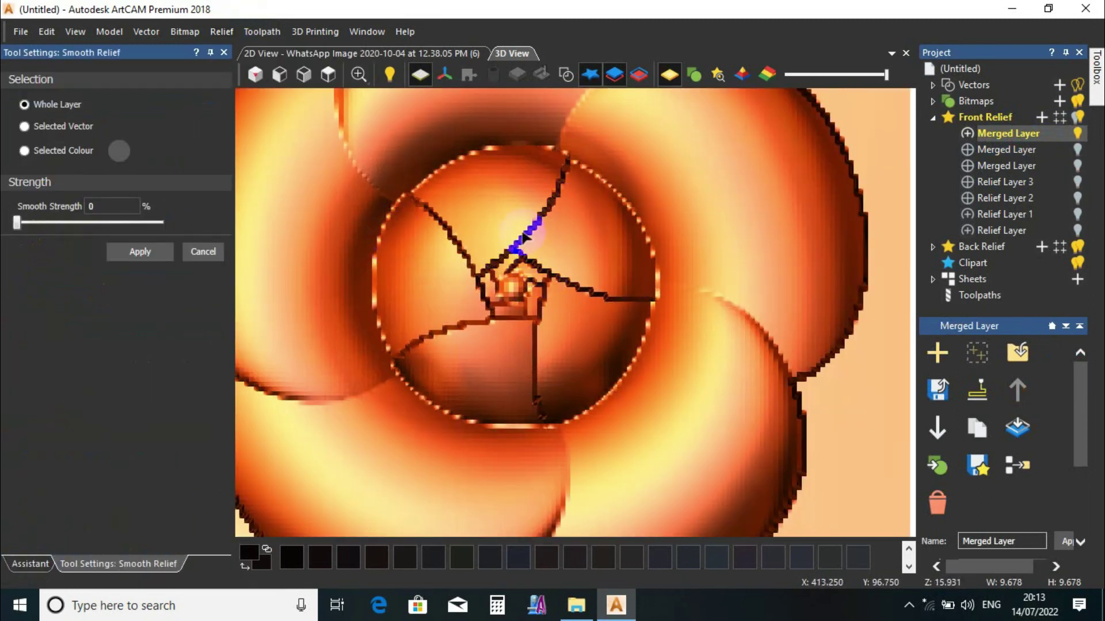
{"action": "left_click", "coordinate": [414, 185]}
{"action": "scroll", "coordinate": [425, 245], "scroll_direction": "up", "scroll_amount": 2}
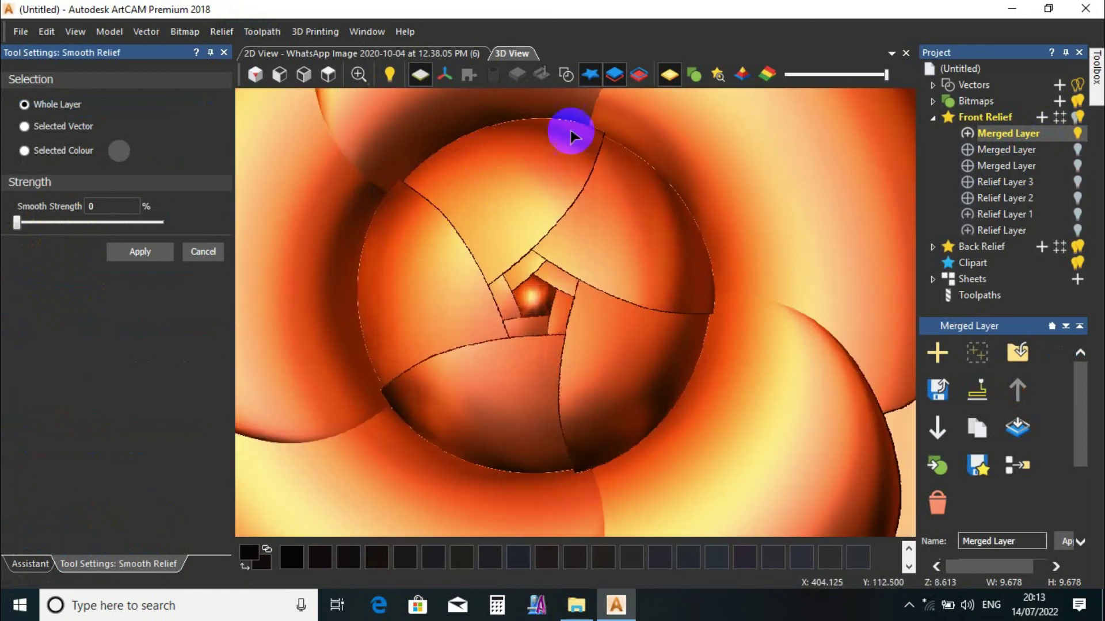
- Try a smooth strength of 20% and examine the bud and petal edges from above and at an angle
{"action": "left_click_drag", "start_coordinate": [23, 222], "coordinate": [46, 226]}
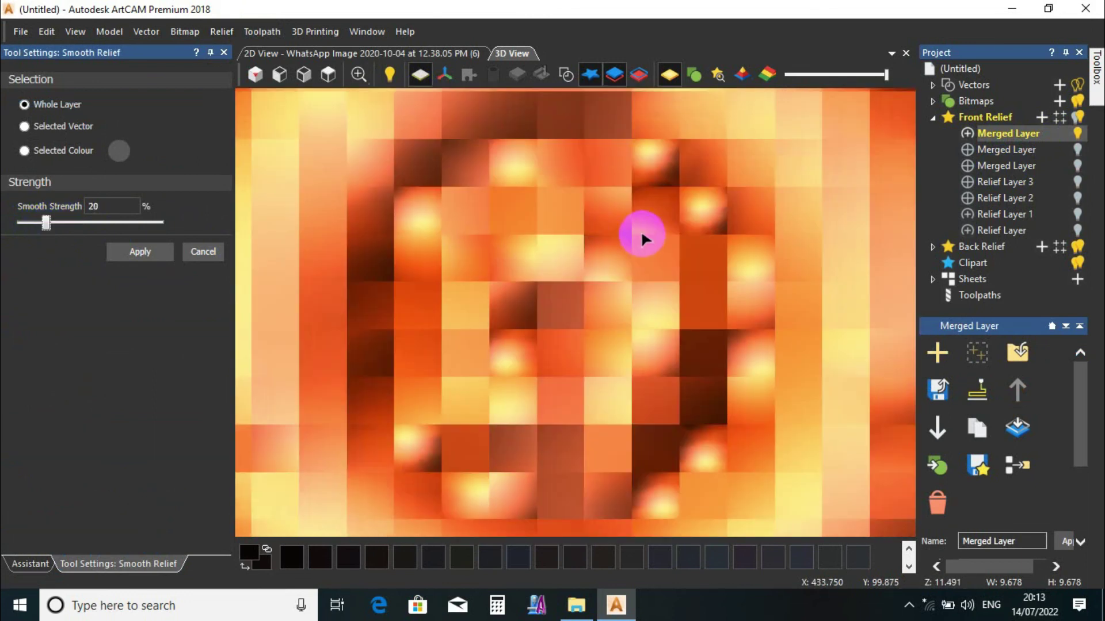
{"action": "left_click", "coordinate": [558, 253]}
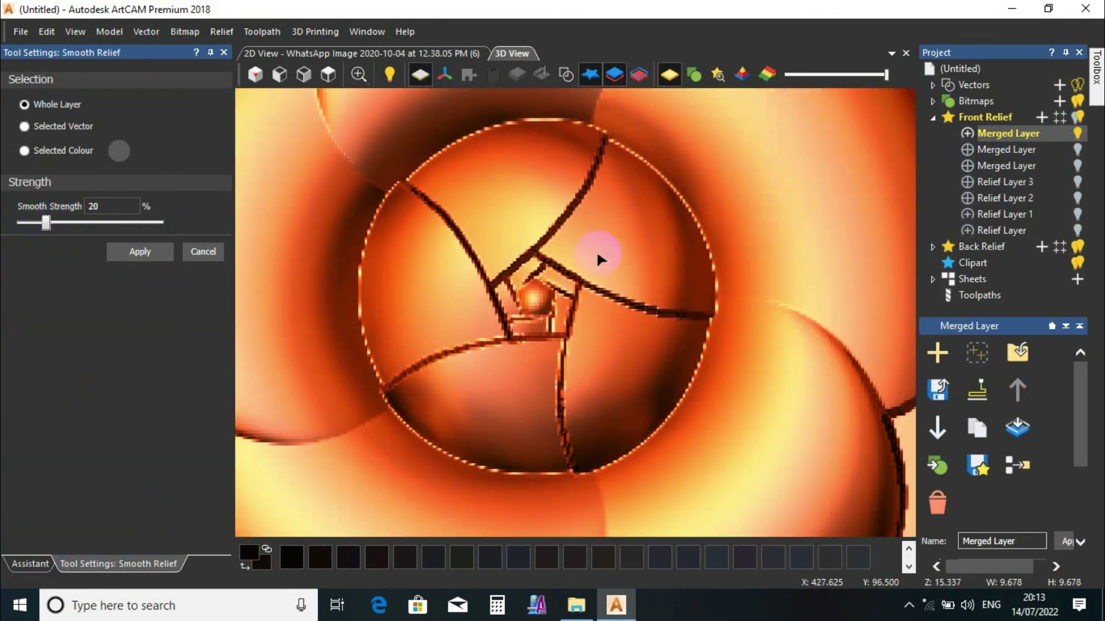
{"action": "scroll", "coordinate": [562, 219], "scroll_direction": "down", "scroll_amount": 2}
{"action": "scroll", "coordinate": [455, 259], "scroll_direction": "up", "scroll_amount": 2}
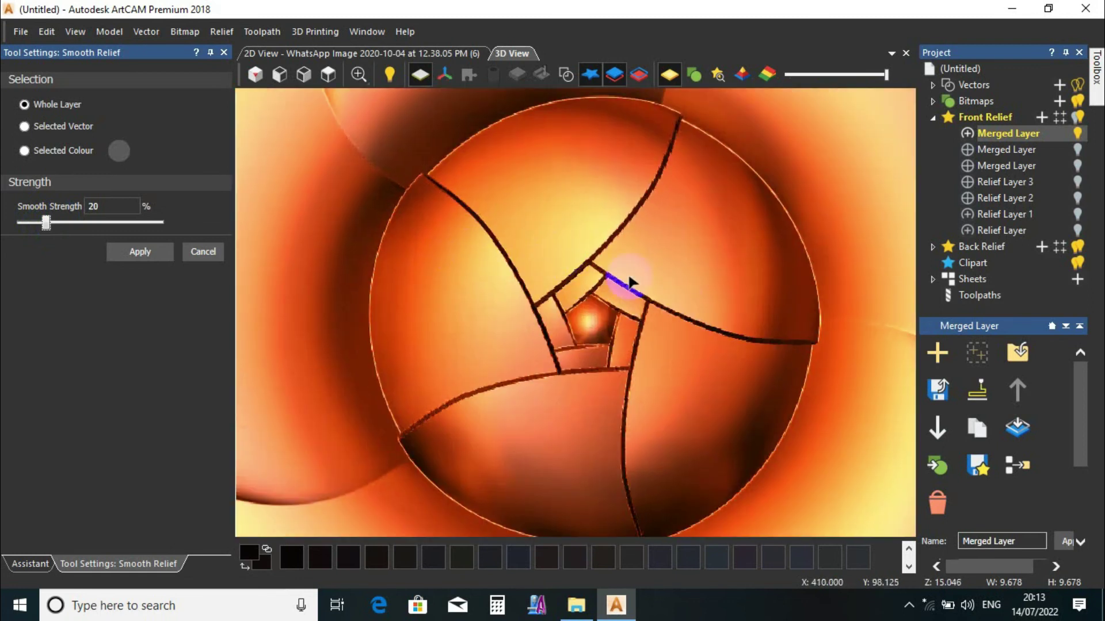
{"action": "scroll", "coordinate": [709, 284], "scroll_direction": "down", "scroll_amount": 1}
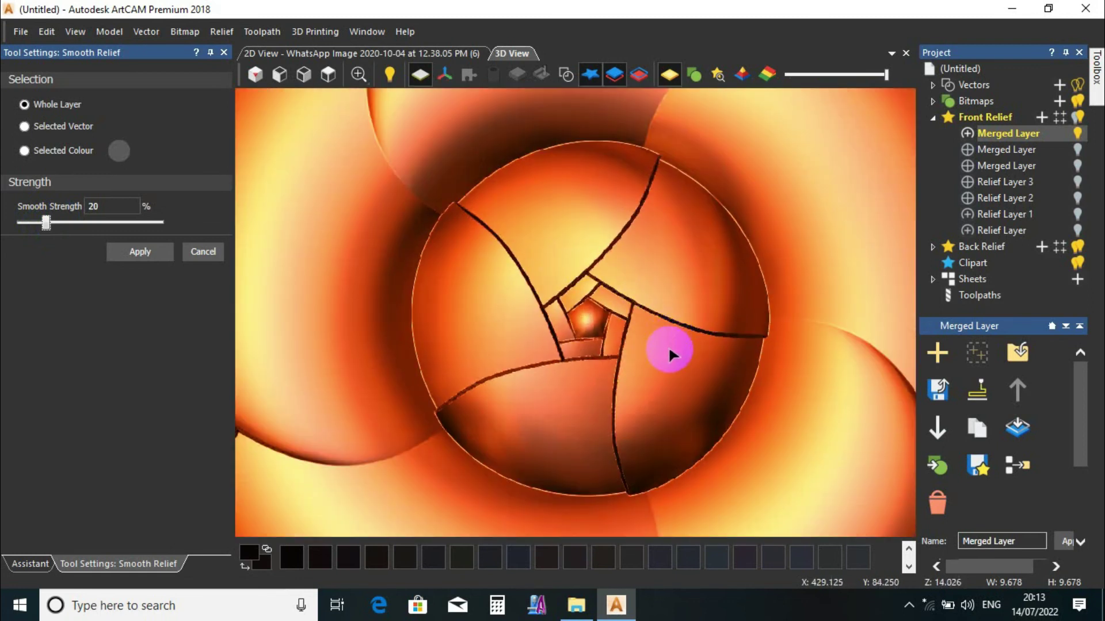
{"action": "scroll", "coordinate": [670, 352], "scroll_direction": "down", "scroll_amount": 2}
{"action": "left_click_drag", "start_coordinate": [698, 382], "coordinate": [596, 304]}
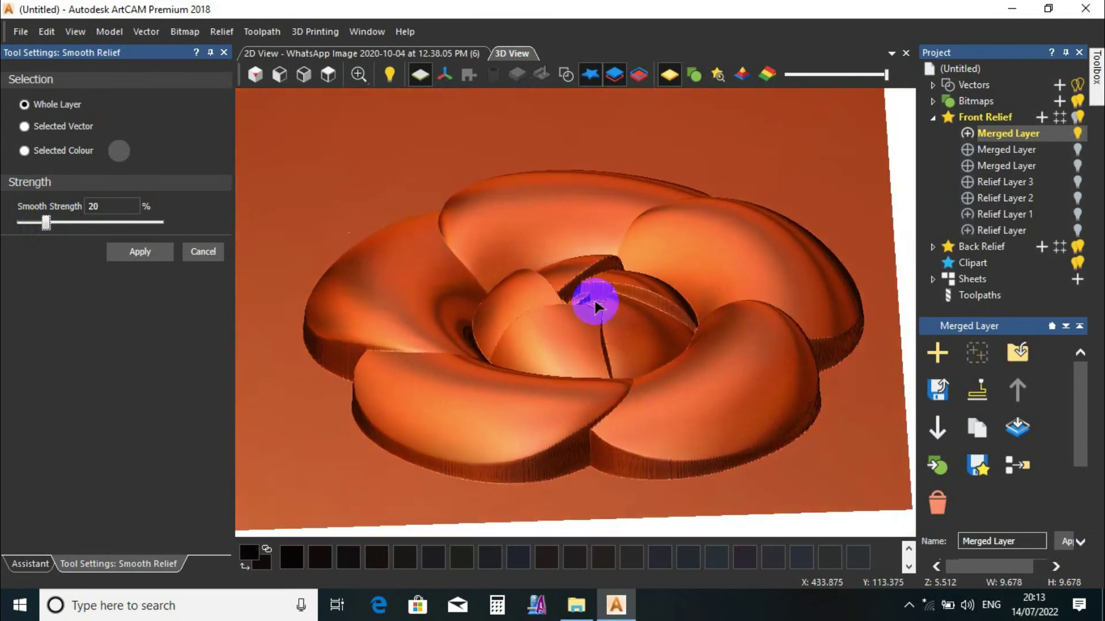
{"action": "scroll", "coordinate": [626, 237], "scroll_direction": "up", "scroll_amount": 3}
{"action": "left_click_drag", "start_coordinate": [817, 308], "coordinate": [567, 368]}
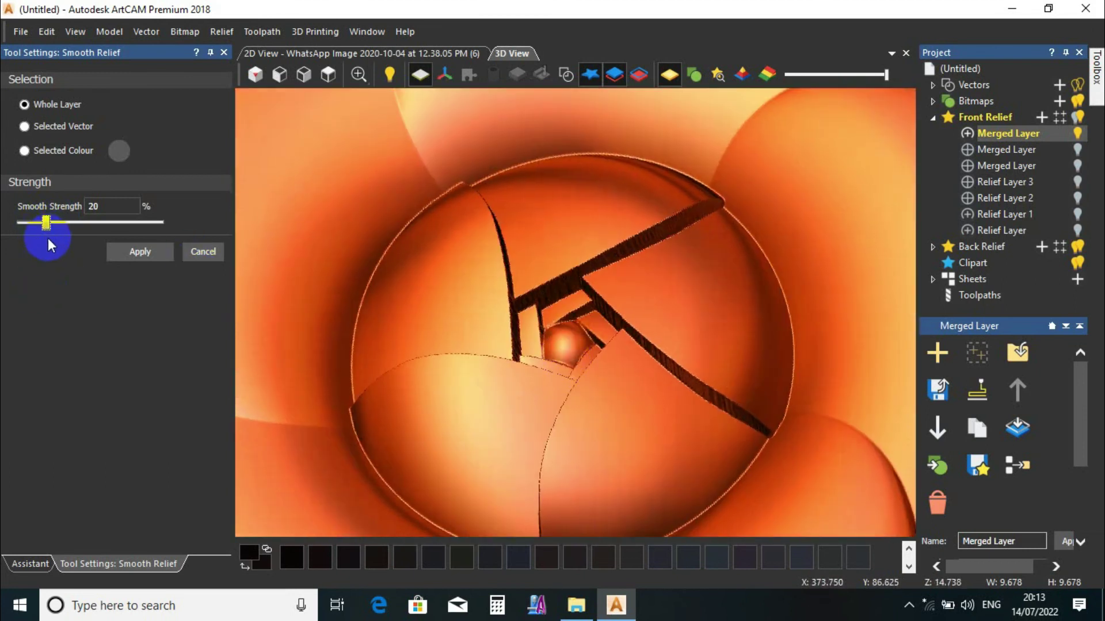
- Try a smooth strength of 25%, compare the bud edges, and return the strength to 20%
{"action": "left_click_drag", "start_coordinate": [46, 225], "coordinate": [54, 226]}
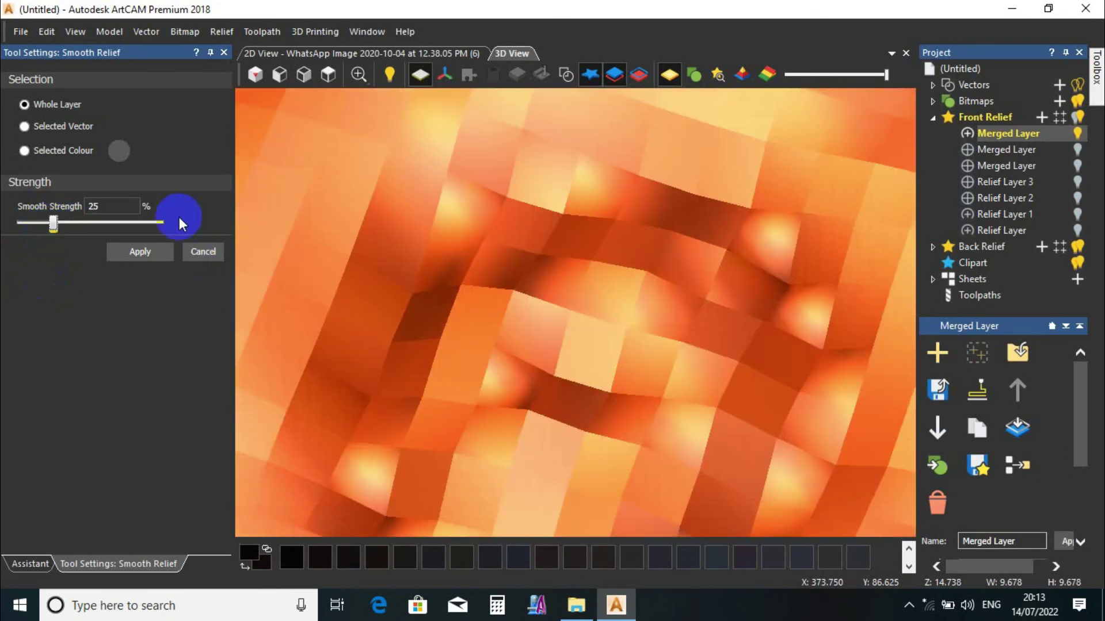
{"action": "scroll", "coordinate": [557, 259], "scroll_direction": "down", "scroll_amount": 5}
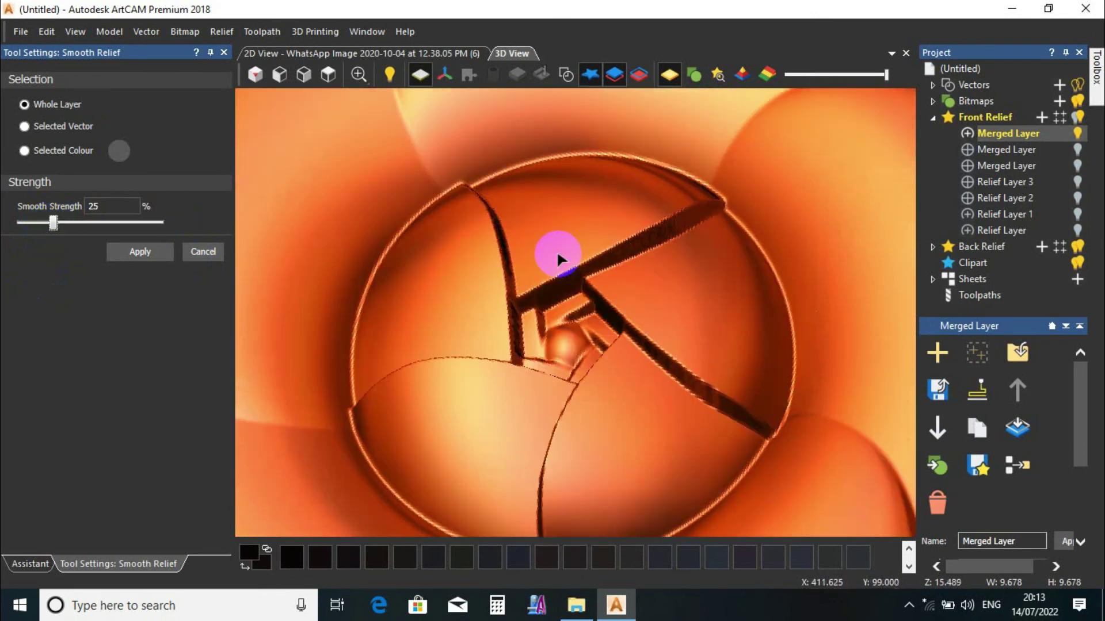
{"action": "left_click_drag", "start_coordinate": [527, 270], "coordinate": [501, 202]}
{"action": "scroll", "coordinate": [501, 201], "scroll_direction": "up", "scroll_amount": 4}
{"action": "left_click_drag", "start_coordinate": [55, 223], "coordinate": [46, 223]}
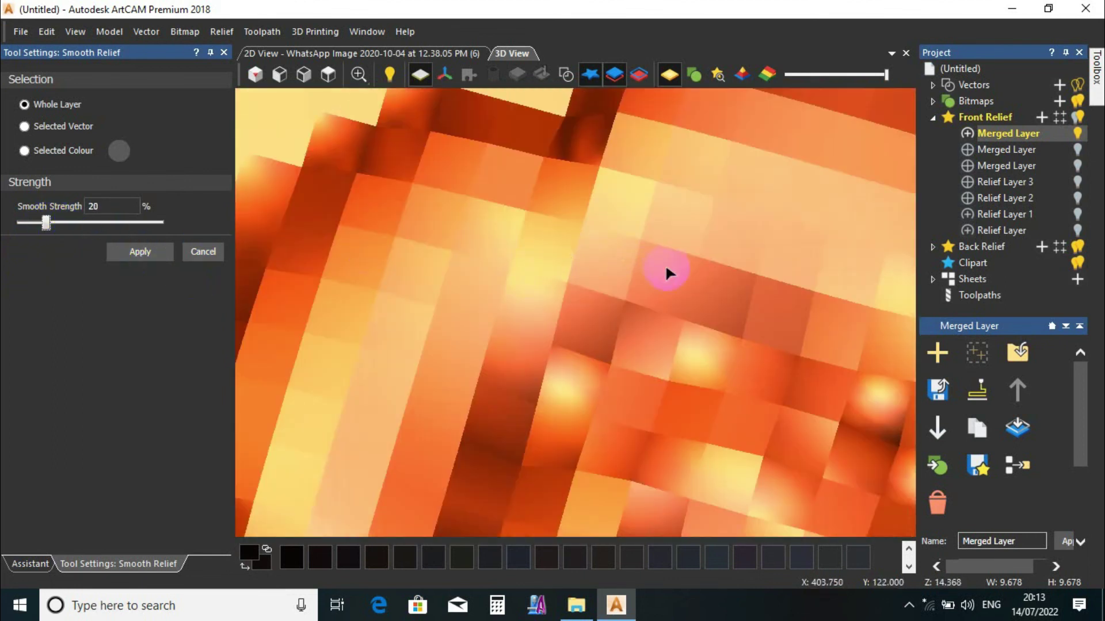
{"action": "scroll", "coordinate": [666, 272], "scroll_direction": "down", "scroll_amount": 10}
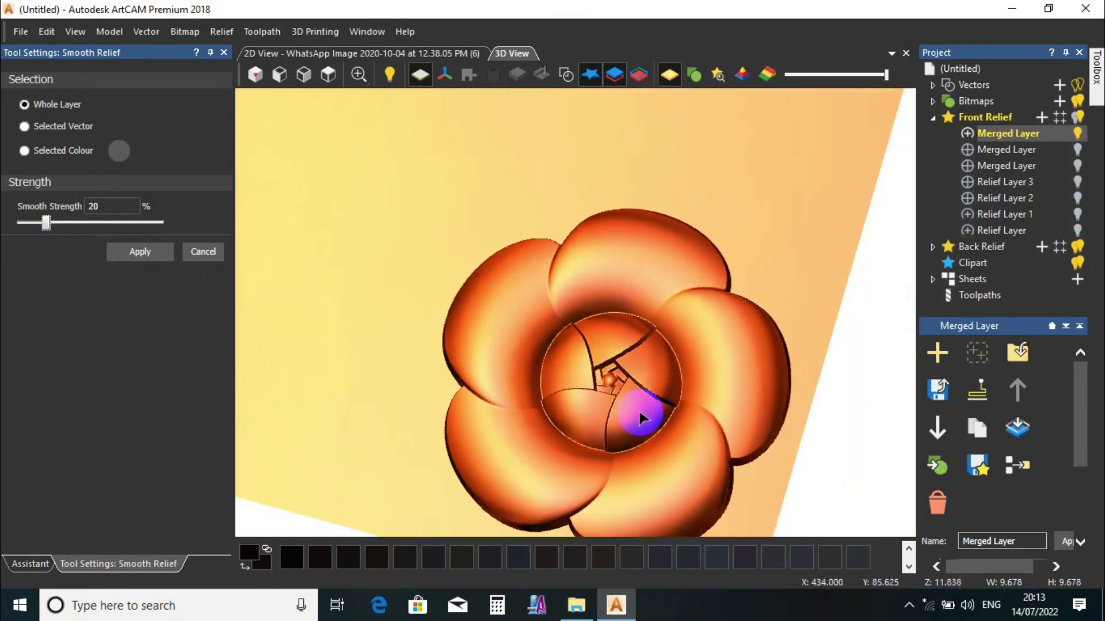
- Smooth the whole merged layer at 14% strength and close the smoothing settings
{"action": "left_click_drag", "start_coordinate": [47, 223], "coordinate": [37, 224]}
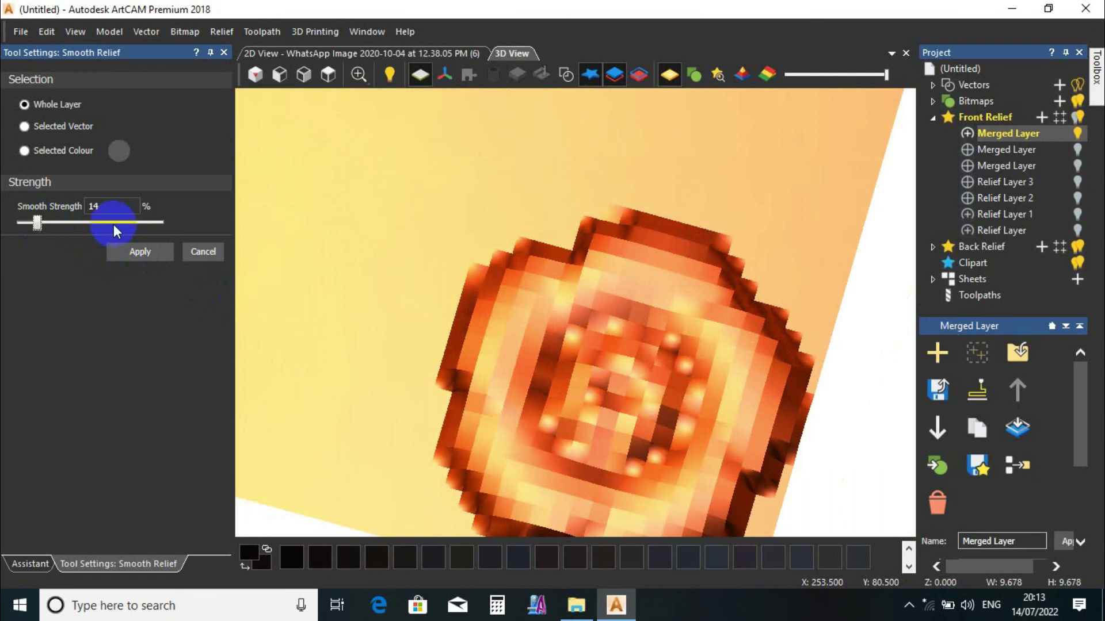
{"action": "left_click", "coordinate": [135, 254]}
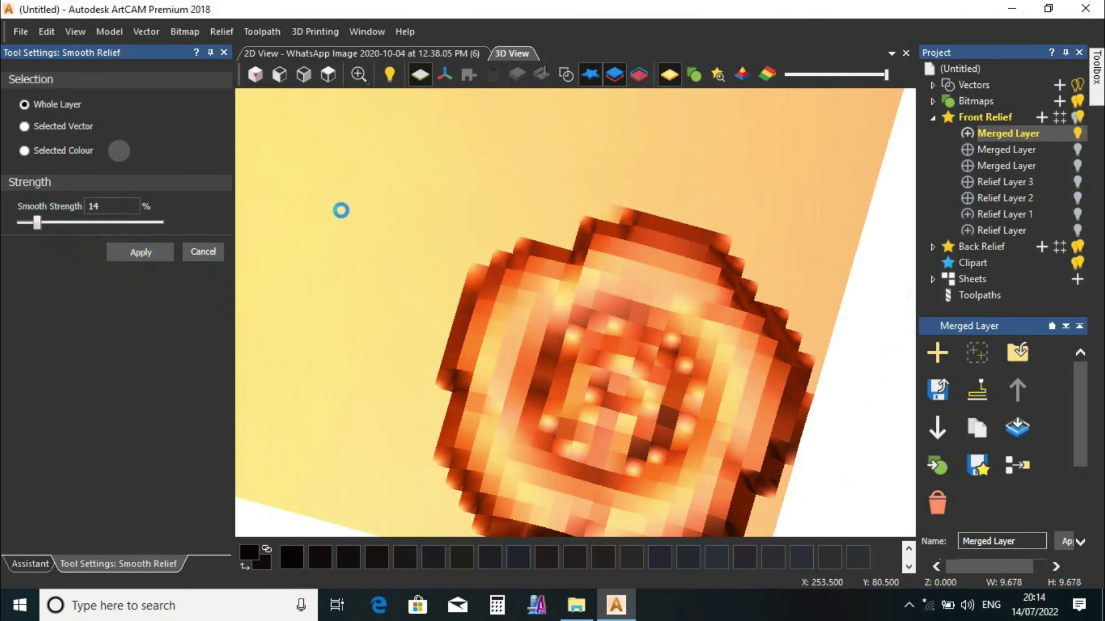
{"action": "left_click", "coordinate": [227, 51]}
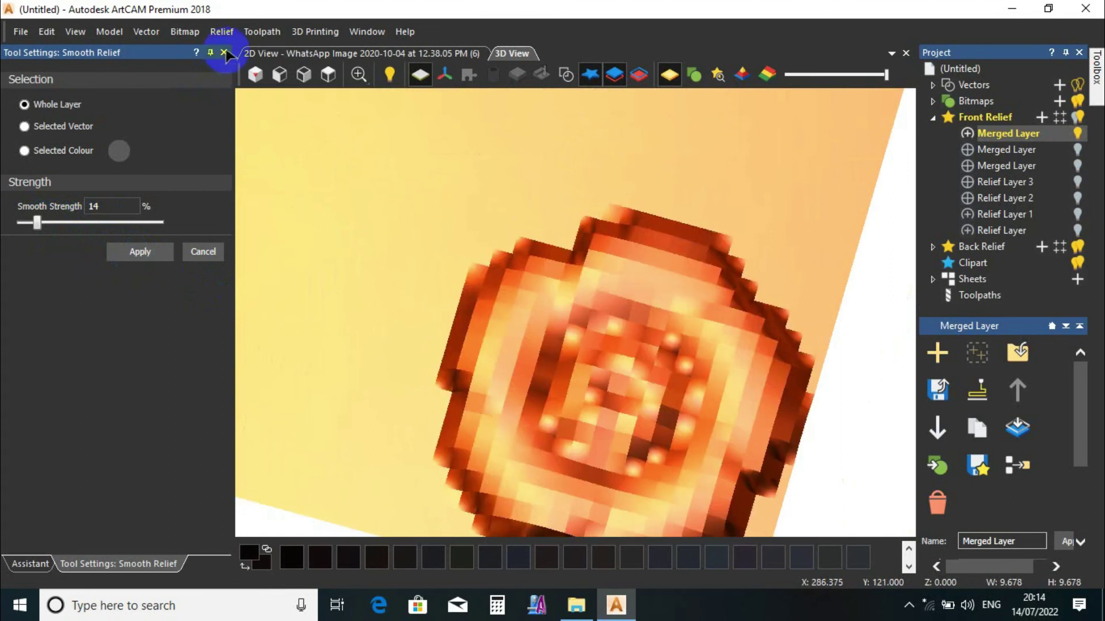
- View the smoothed rose from above and display the vectors over the 3D relief
{"action": "left_click", "coordinate": [564, 74]}
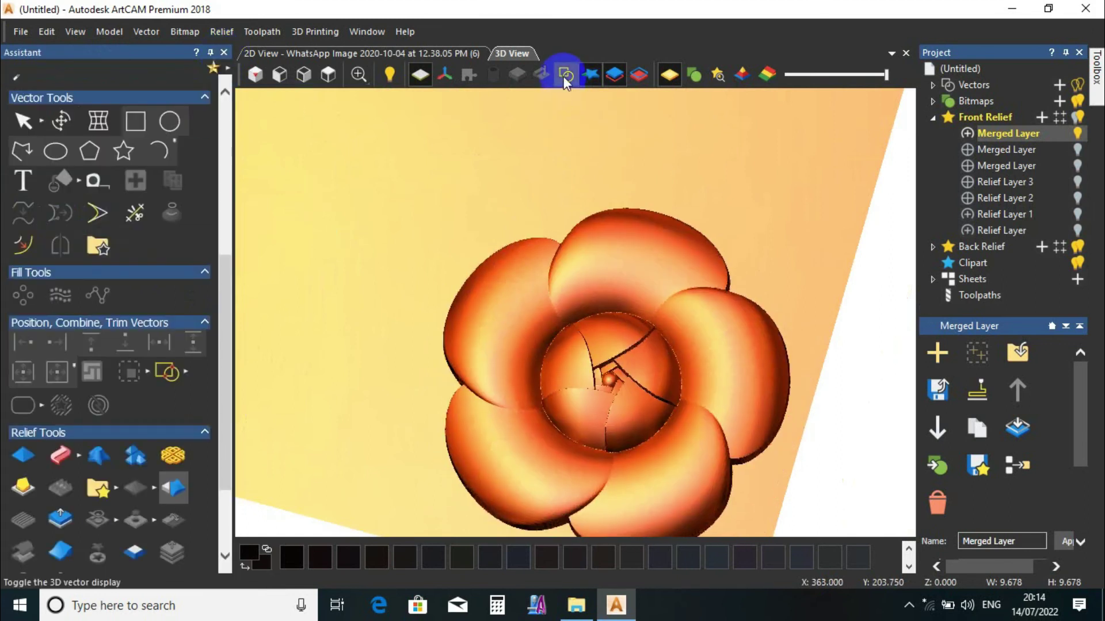
{"action": "scroll", "coordinate": [695, 420], "scroll_direction": "down", "scroll_amount": 5}
{"action": "scroll", "coordinate": [748, 441], "scroll_direction": "up", "scroll_amount": 6}
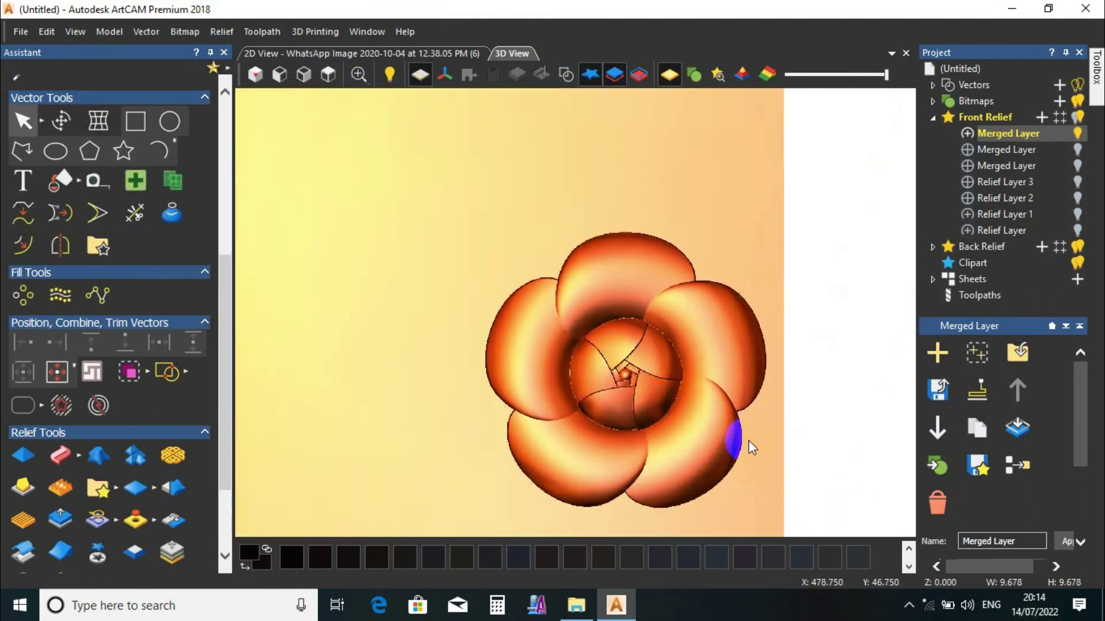
{"action": "scroll", "coordinate": [606, 405], "scroll_direction": "down", "scroll_amount": 3}
{"action": "left_click", "coordinate": [566, 74]}
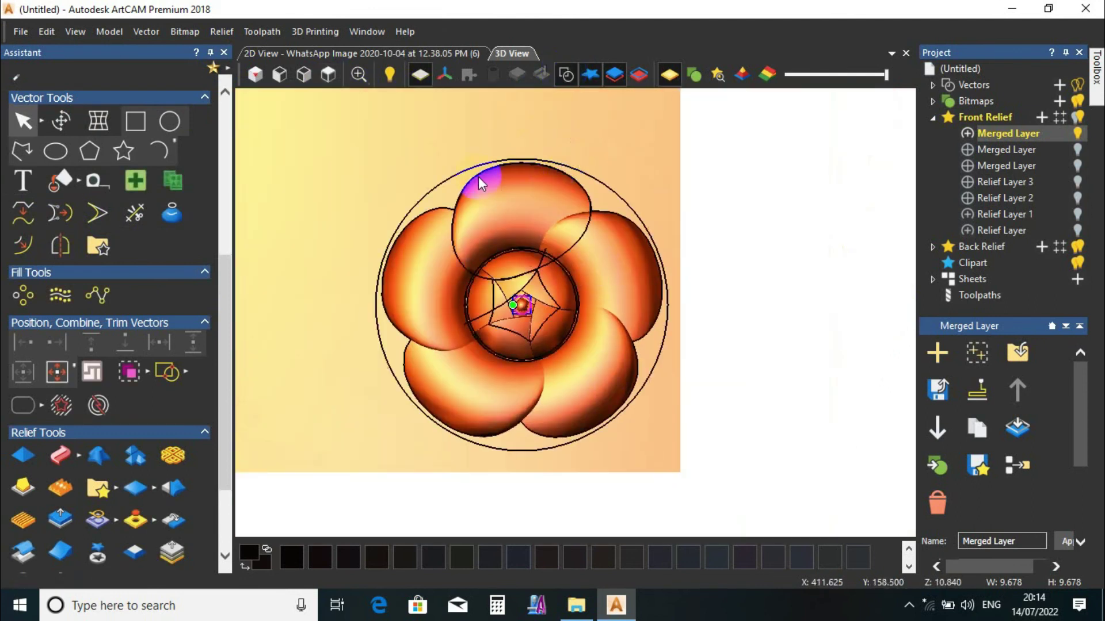
- Select the outer outline vector of the five petals and zero the relief outside it
{"action": "scroll", "coordinate": [412, 244], "scroll_direction": "up", "scroll_amount": 5}
{"action": "left_click", "coordinate": [343, 353]}
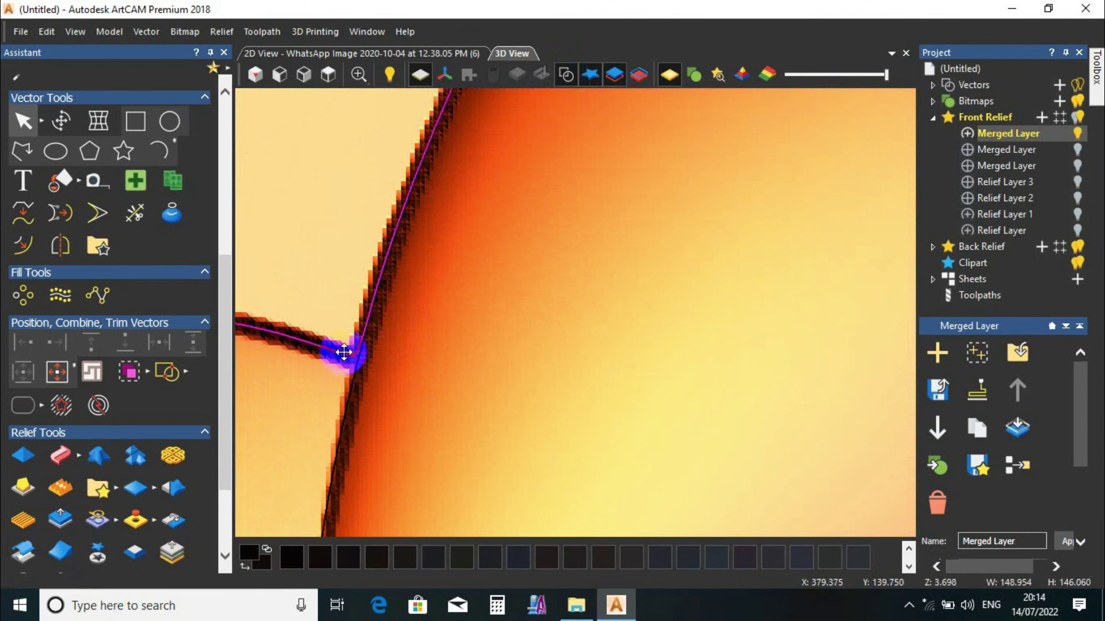
{"action": "scroll", "coordinate": [493, 279], "scroll_direction": "down", "scroll_amount": 5}
{"action": "scroll", "coordinate": [649, 405], "scroll_direction": "down", "scroll_amount": 2}
{"action": "scroll", "coordinate": [679, 311], "scroll_direction": "up", "scroll_amount": 8}
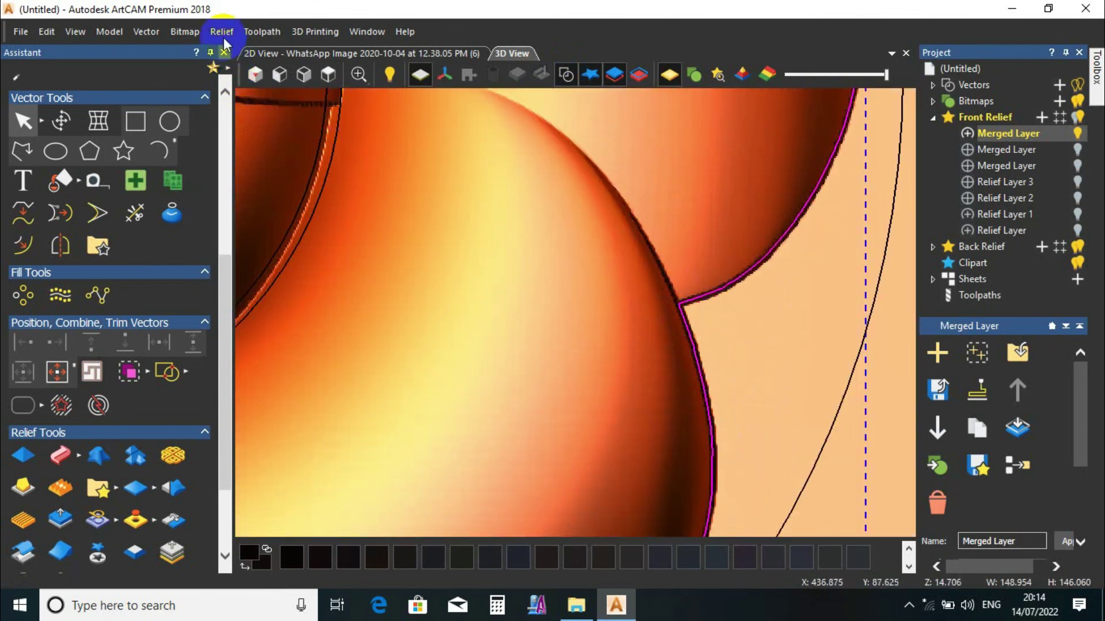
{"action": "left_click", "coordinate": [221, 31]}
{"action": "left_click", "coordinate": [250, 161]}
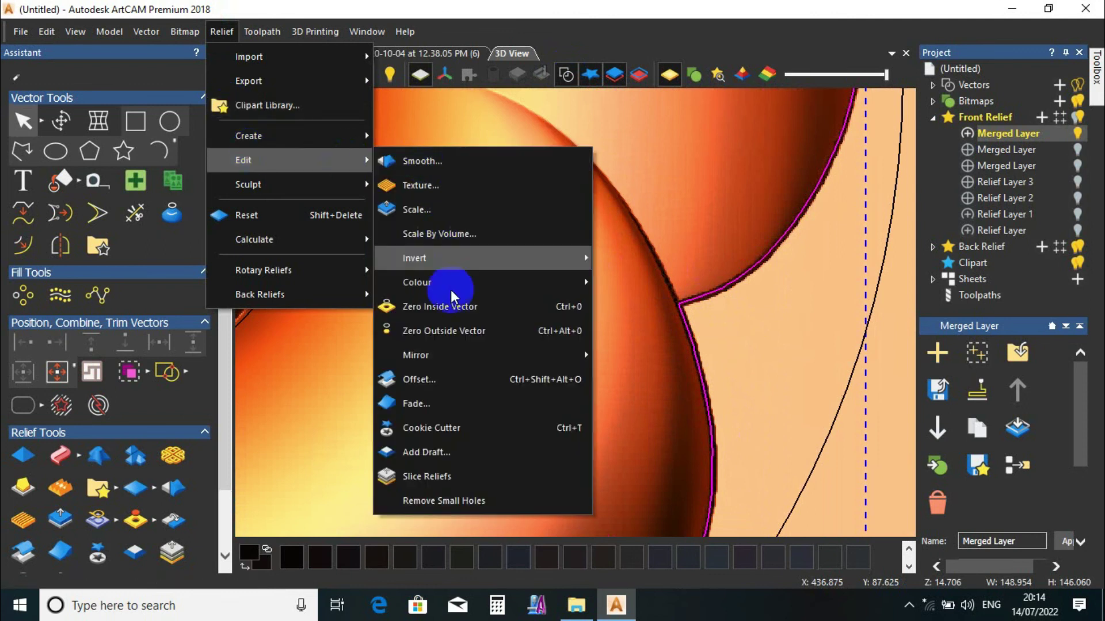
{"action": "left_click", "coordinate": [464, 334]}
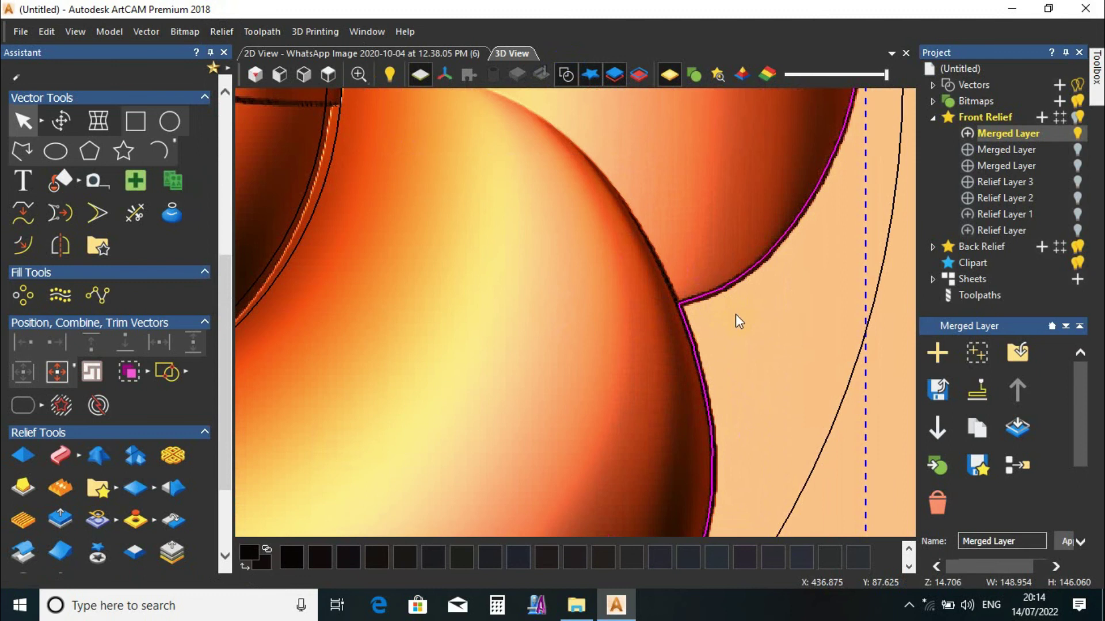
{"action": "left_click", "coordinate": [745, 288]}
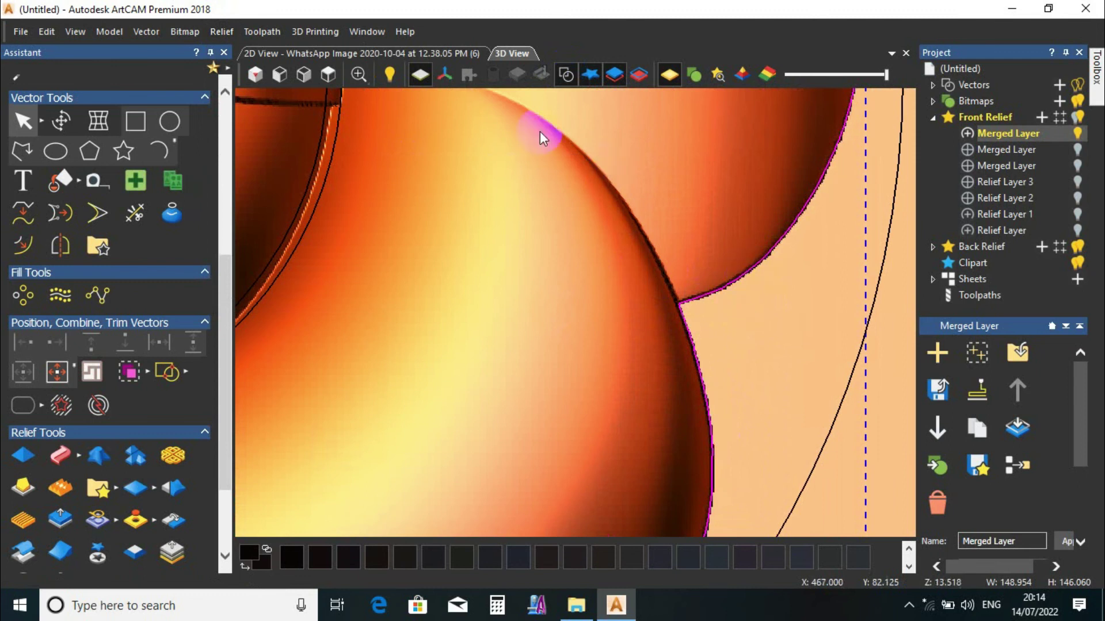
- Hide the vectors in the 3D view and inspect the cleaned outer petal edges
{"action": "left_click", "coordinate": [565, 74]}
{"action": "scroll", "coordinate": [689, 343], "scroll_direction": "down", "scroll_amount": 3}
{"action": "scroll", "coordinate": [620, 166], "scroll_direction": "up", "scroll_amount": 3}
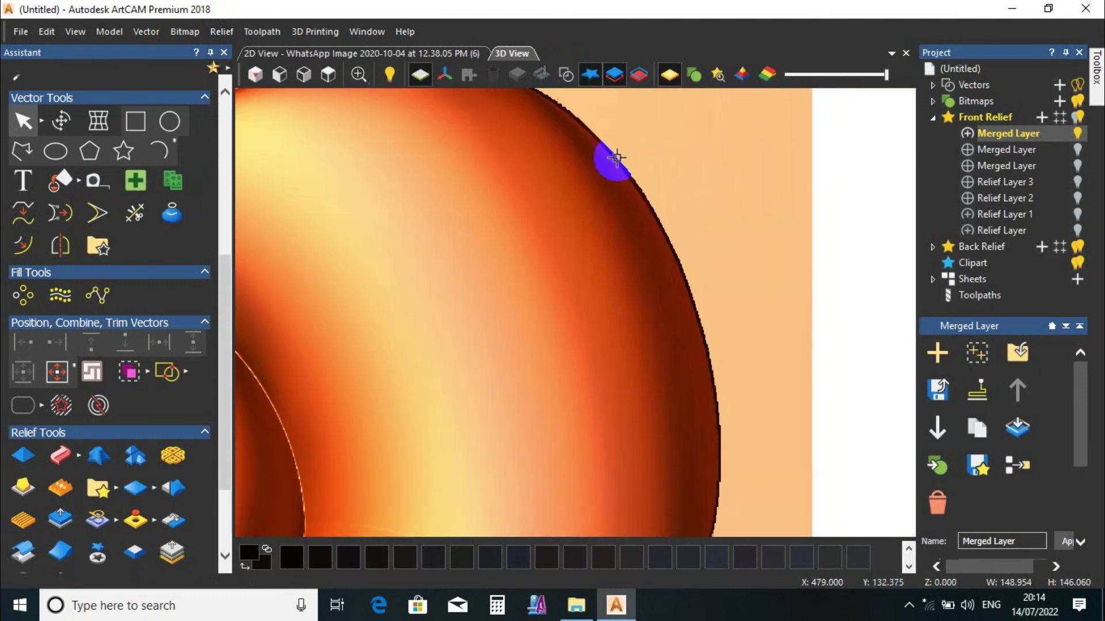
{"action": "scroll", "coordinate": [584, 229], "scroll_direction": "down", "scroll_amount": 4}
{"action": "scroll", "coordinate": [468, 375], "scroll_direction": "up", "scroll_amount": 2}
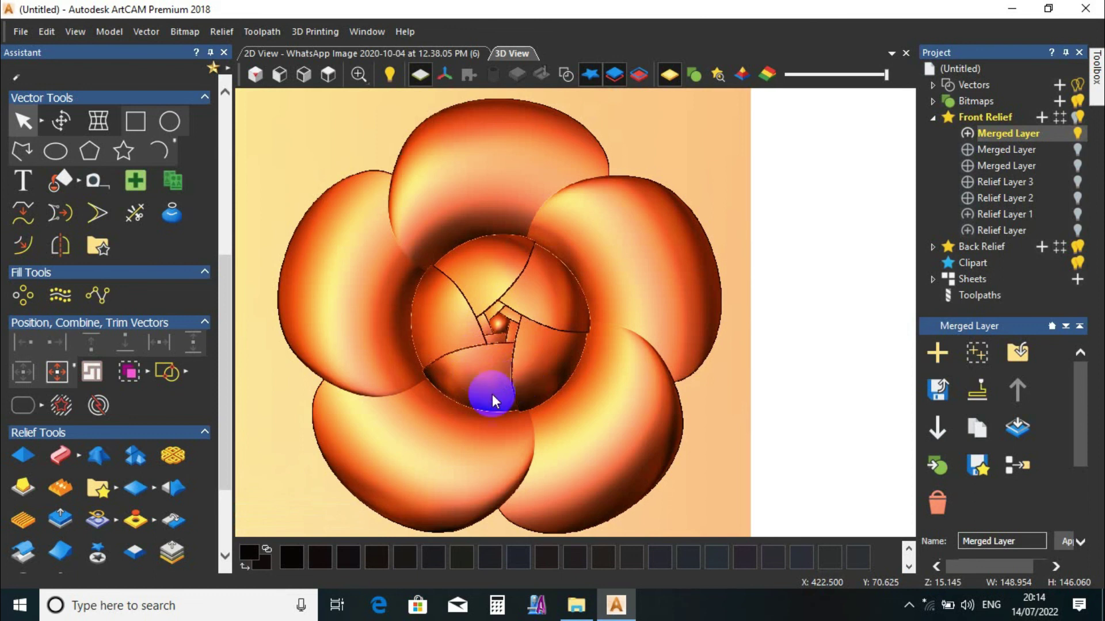
- Hide the zero plane around the rose in the 3D view and inspect the finished relief from above and at a tilted angle
{"action": "left_click_drag", "start_coordinate": [223, 387], "coordinate": [226, 452]}
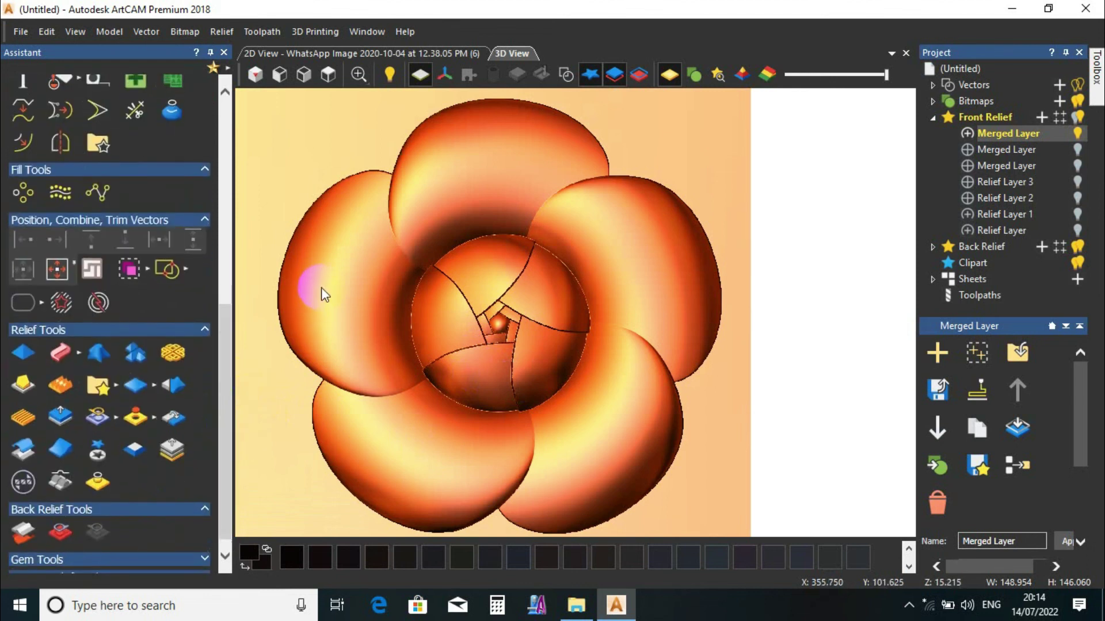
{"action": "left_click", "coordinate": [498, 296]}
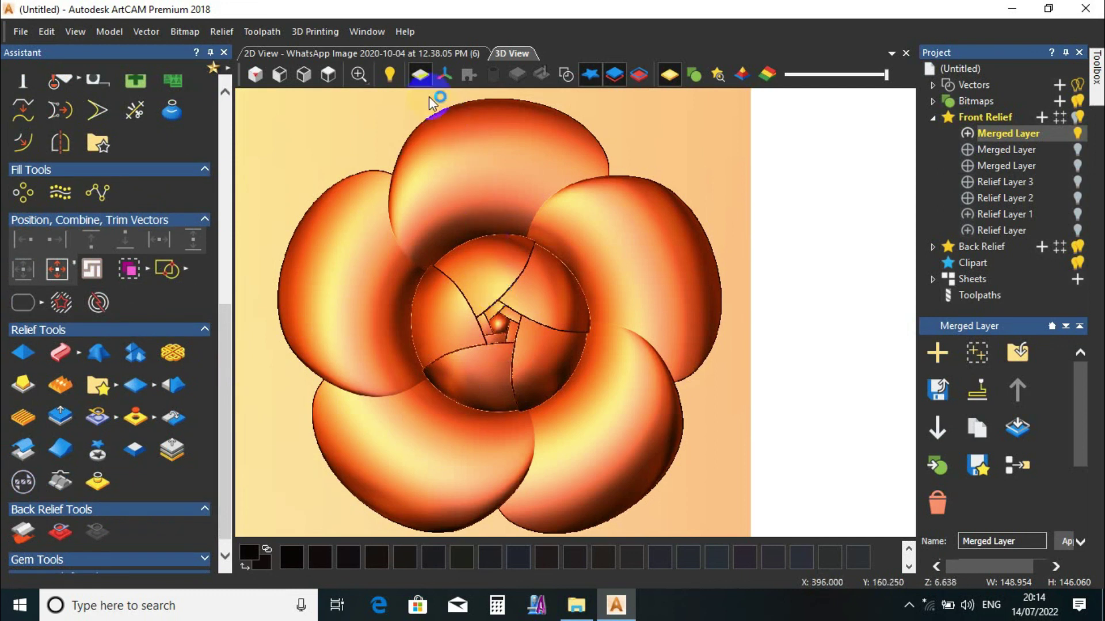
{"action": "left_click", "coordinate": [419, 74]}
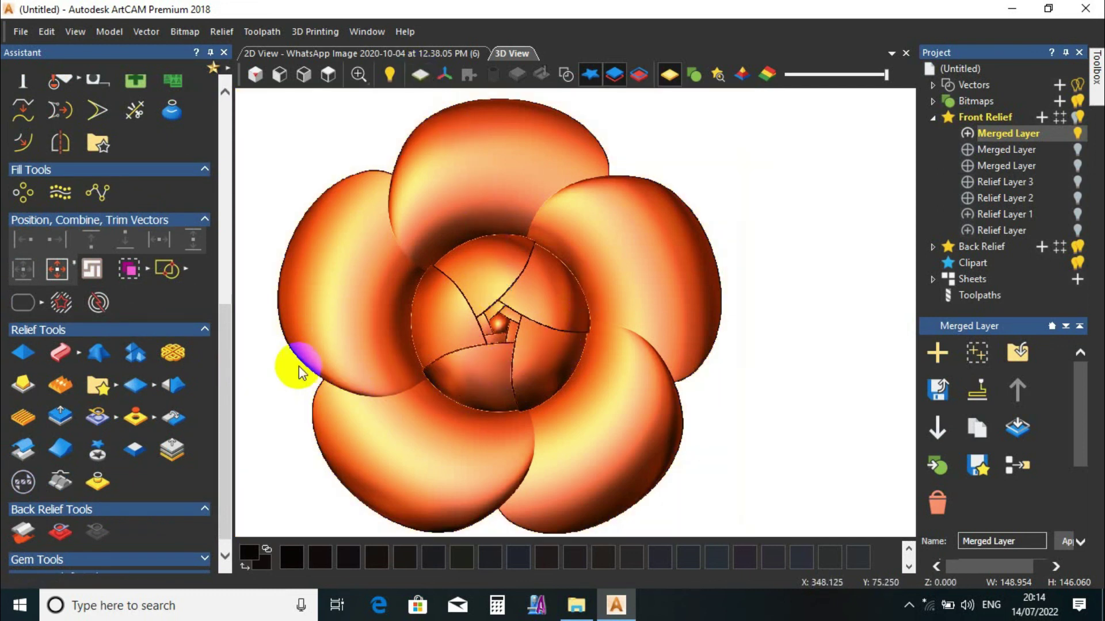
{"action": "scroll", "coordinate": [662, 418], "scroll_direction": "down", "scroll_amount": 1}
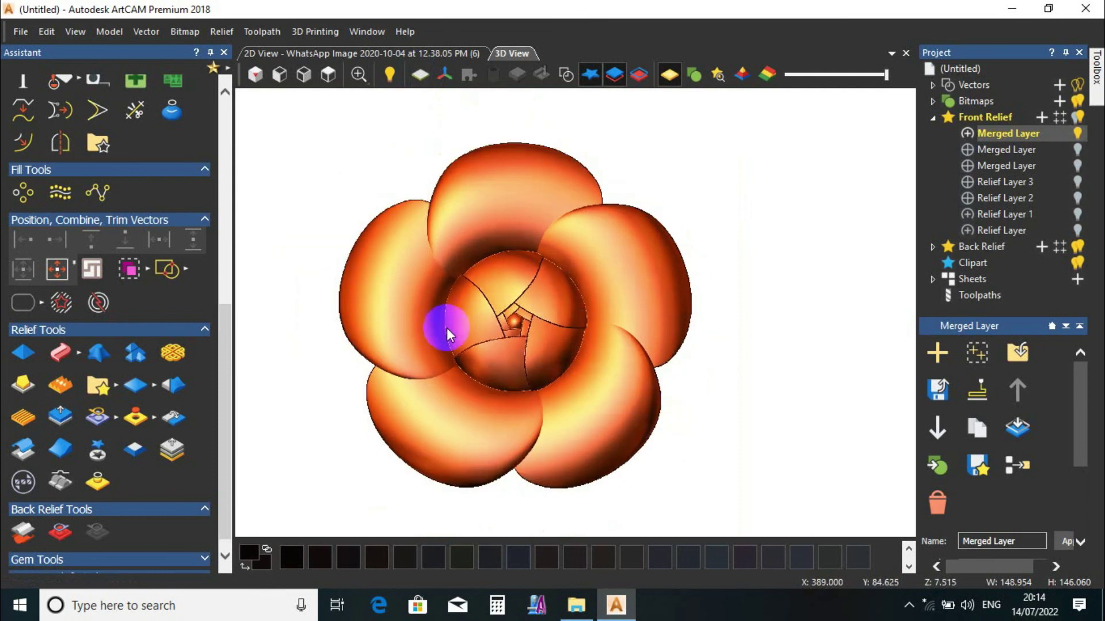
{"action": "scroll", "coordinate": [446, 328], "scroll_direction": "up", "scroll_amount": 1}
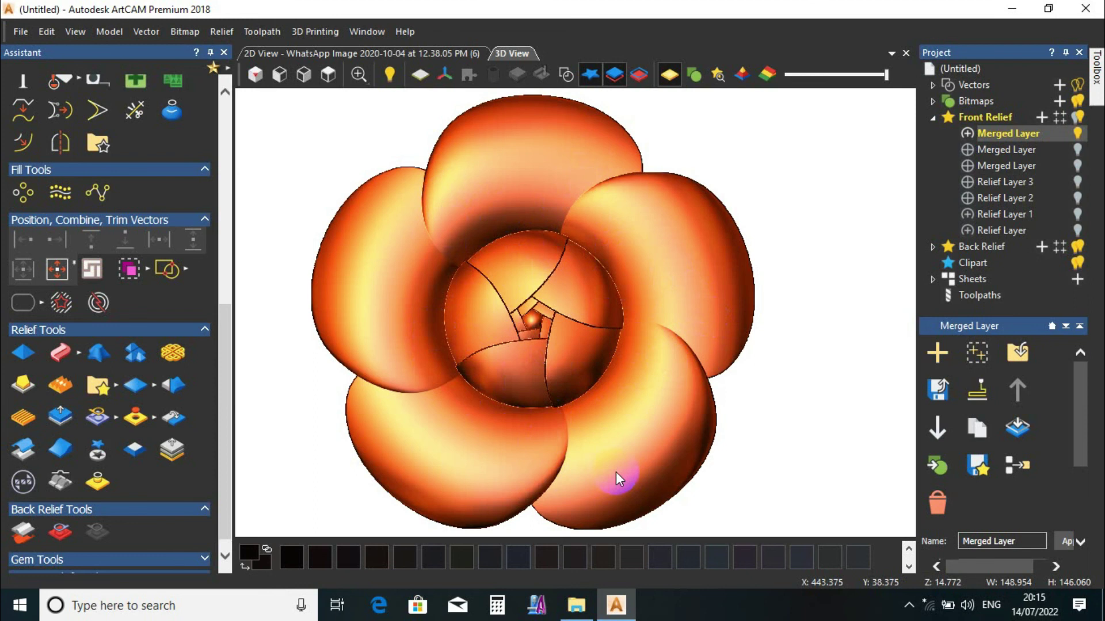
{"action": "left_click", "coordinate": [639, 403]}
{"action": "left_click_drag", "start_coordinate": [634, 449], "coordinate": [595, 381]}
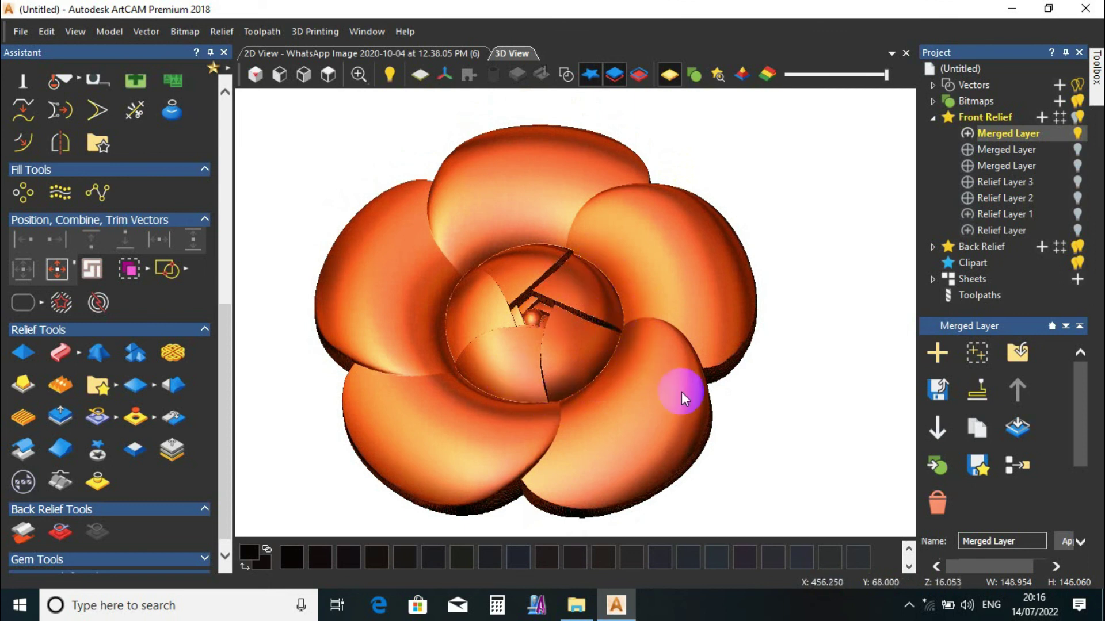
{"action": "left_click", "coordinate": [908, 605]}
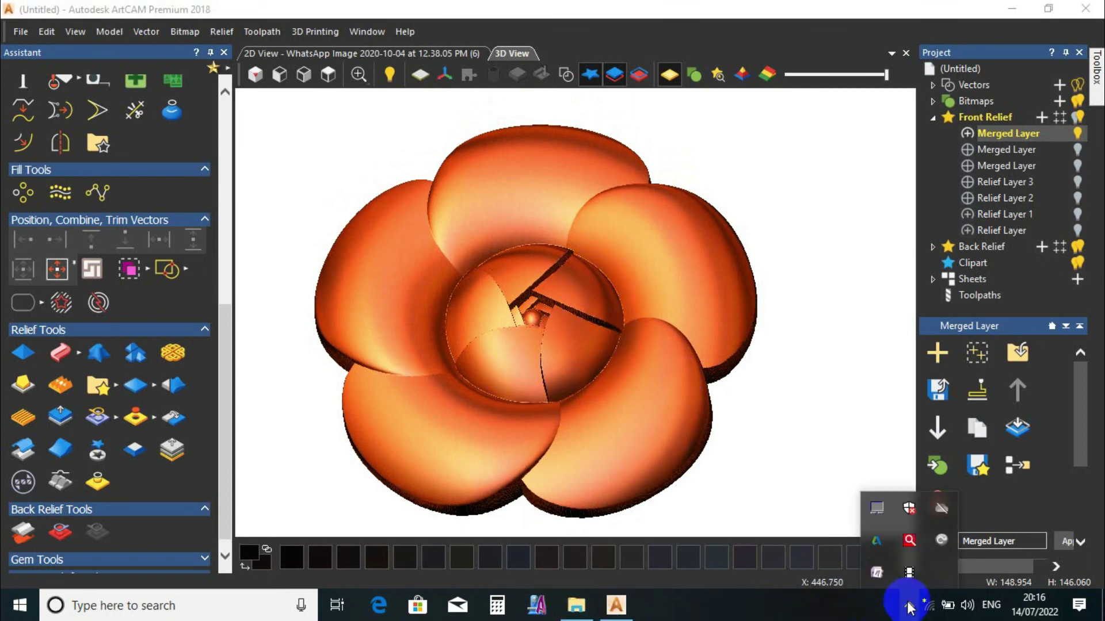